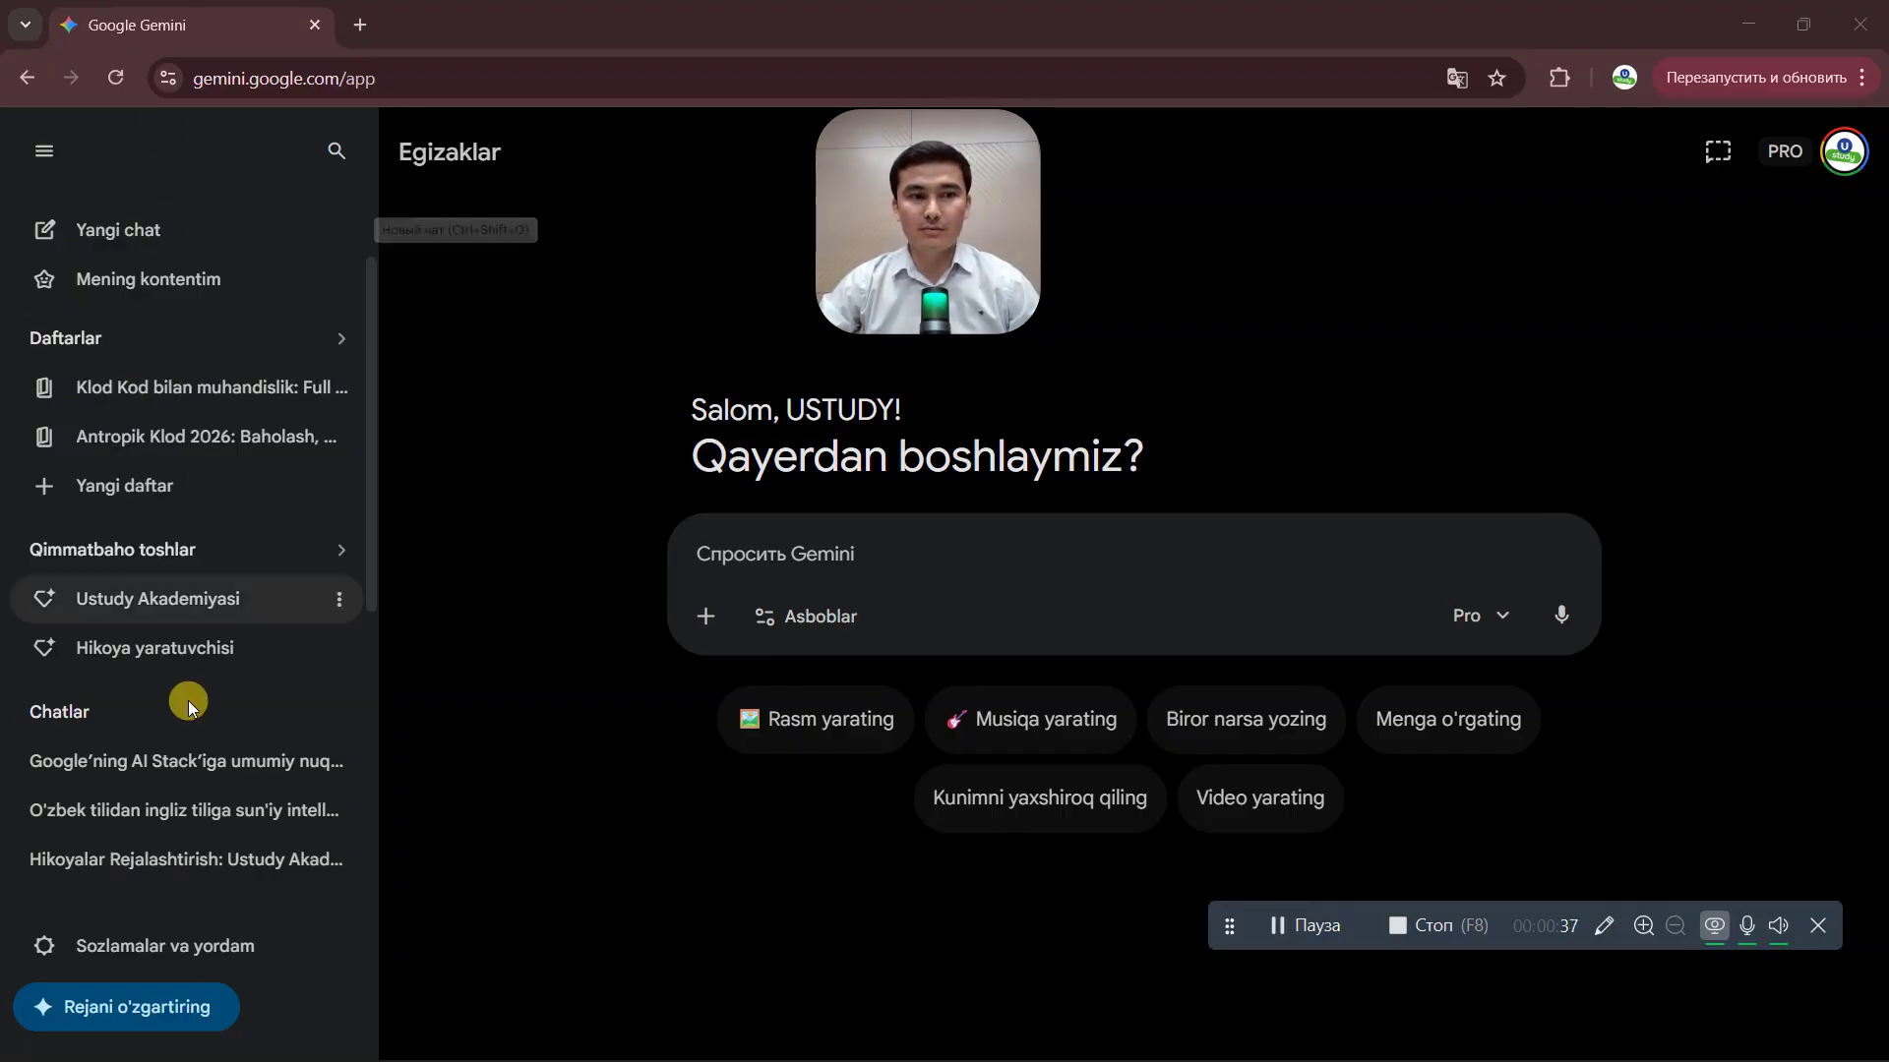
# - Open NotebookLM from Gemini's settings and look over the notebooks on its home page
pyautogui.click(138, 946)
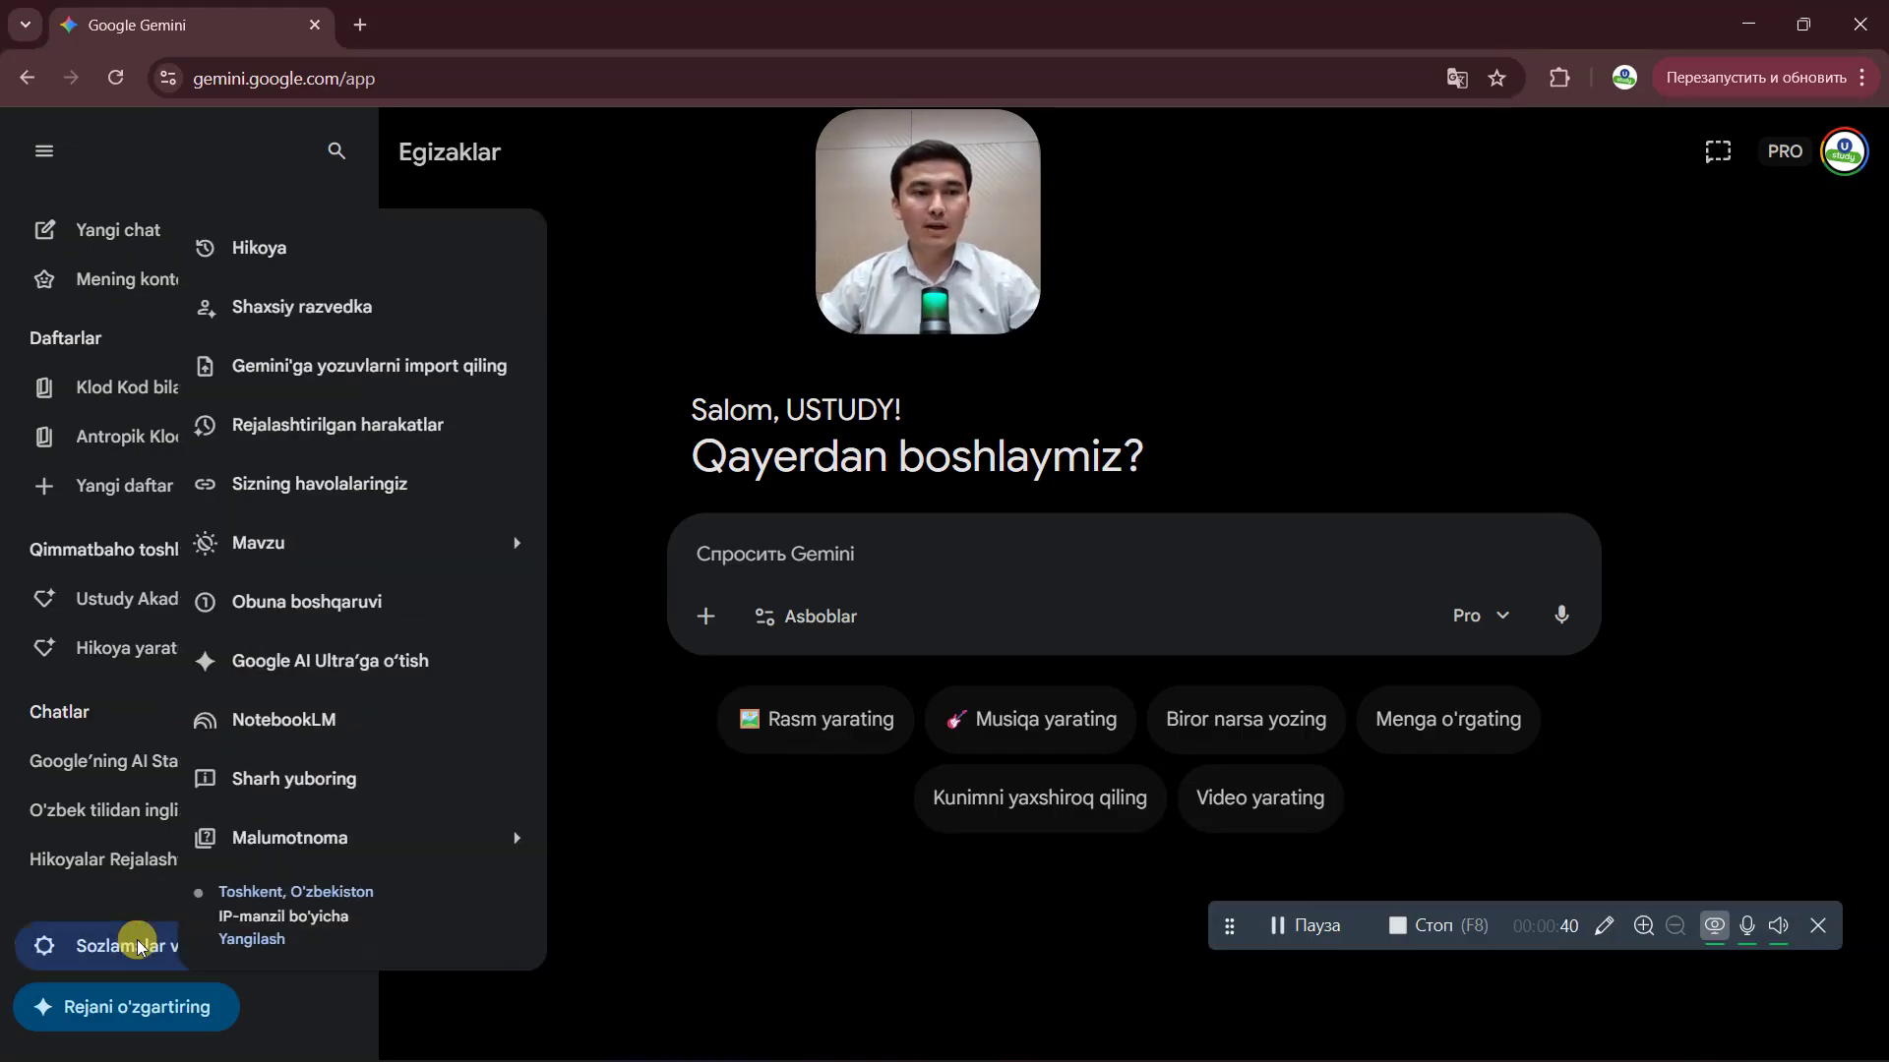
pyautogui.click(277, 724)
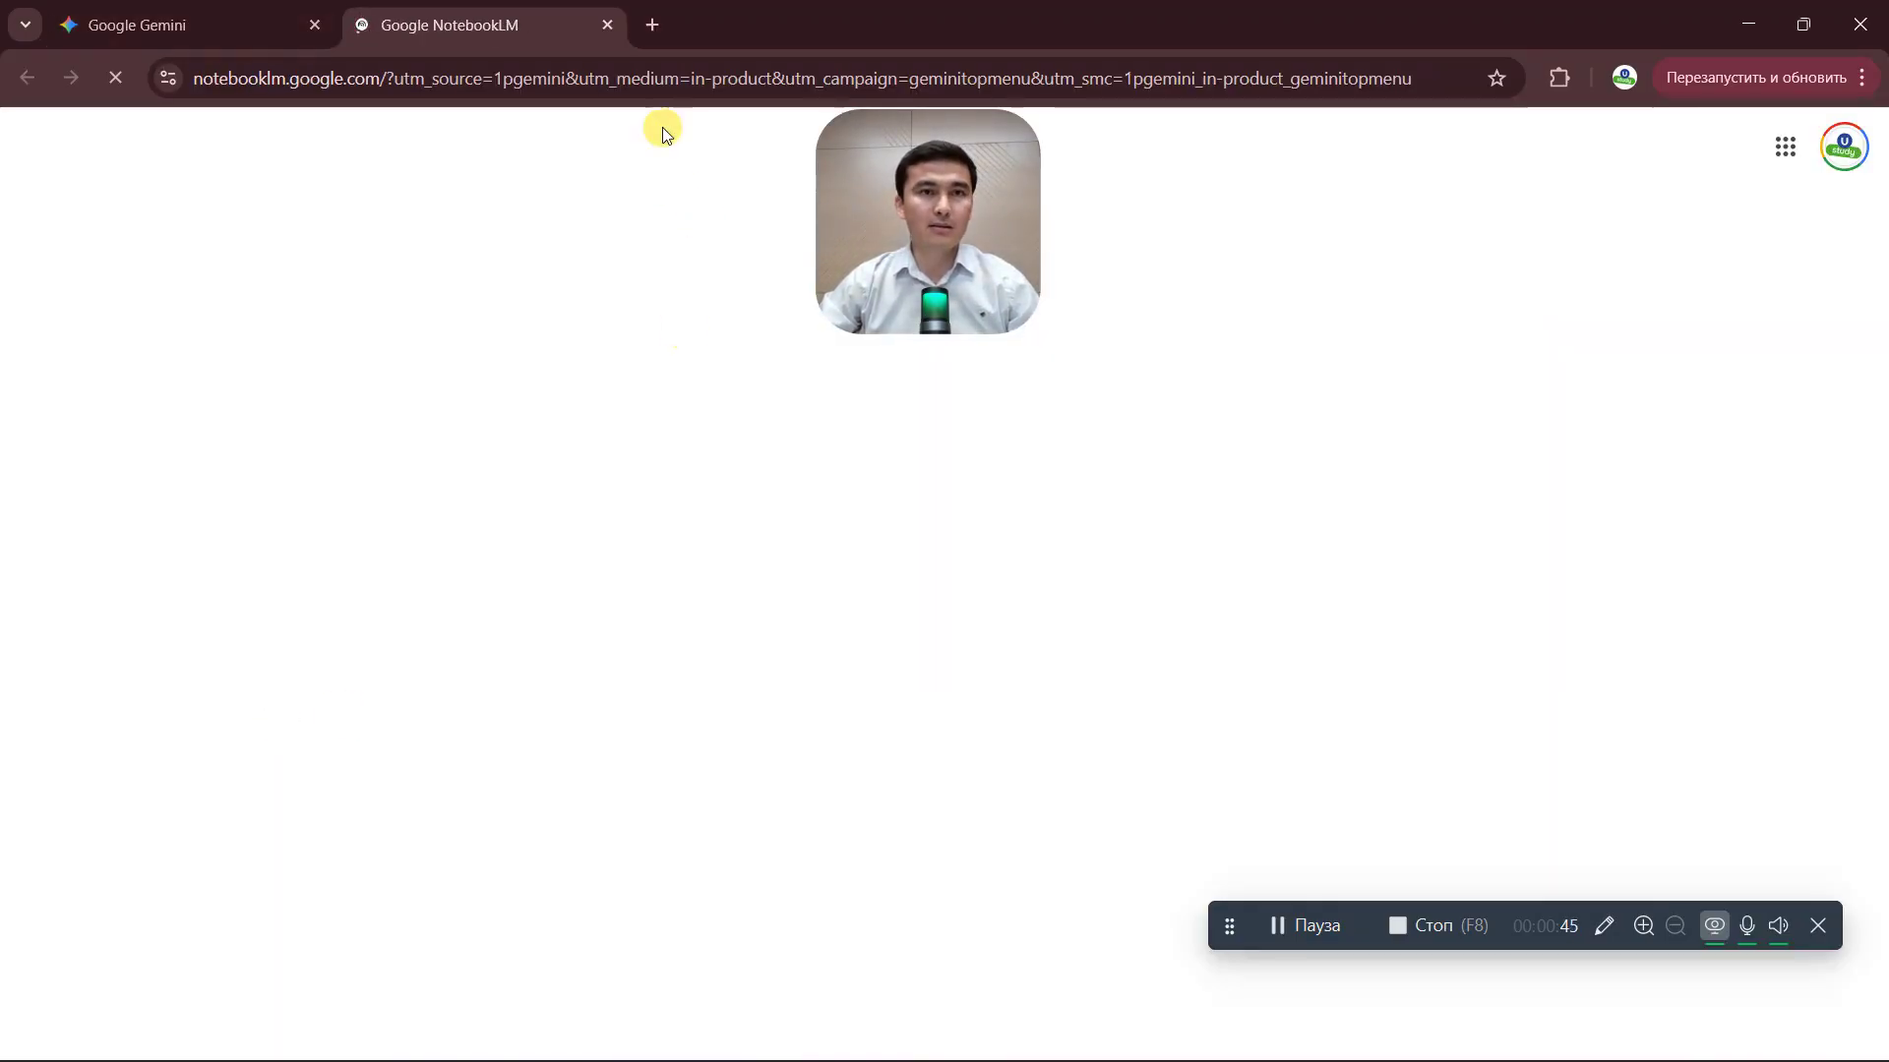
pyautogui.scroll(-2, 721, 607)
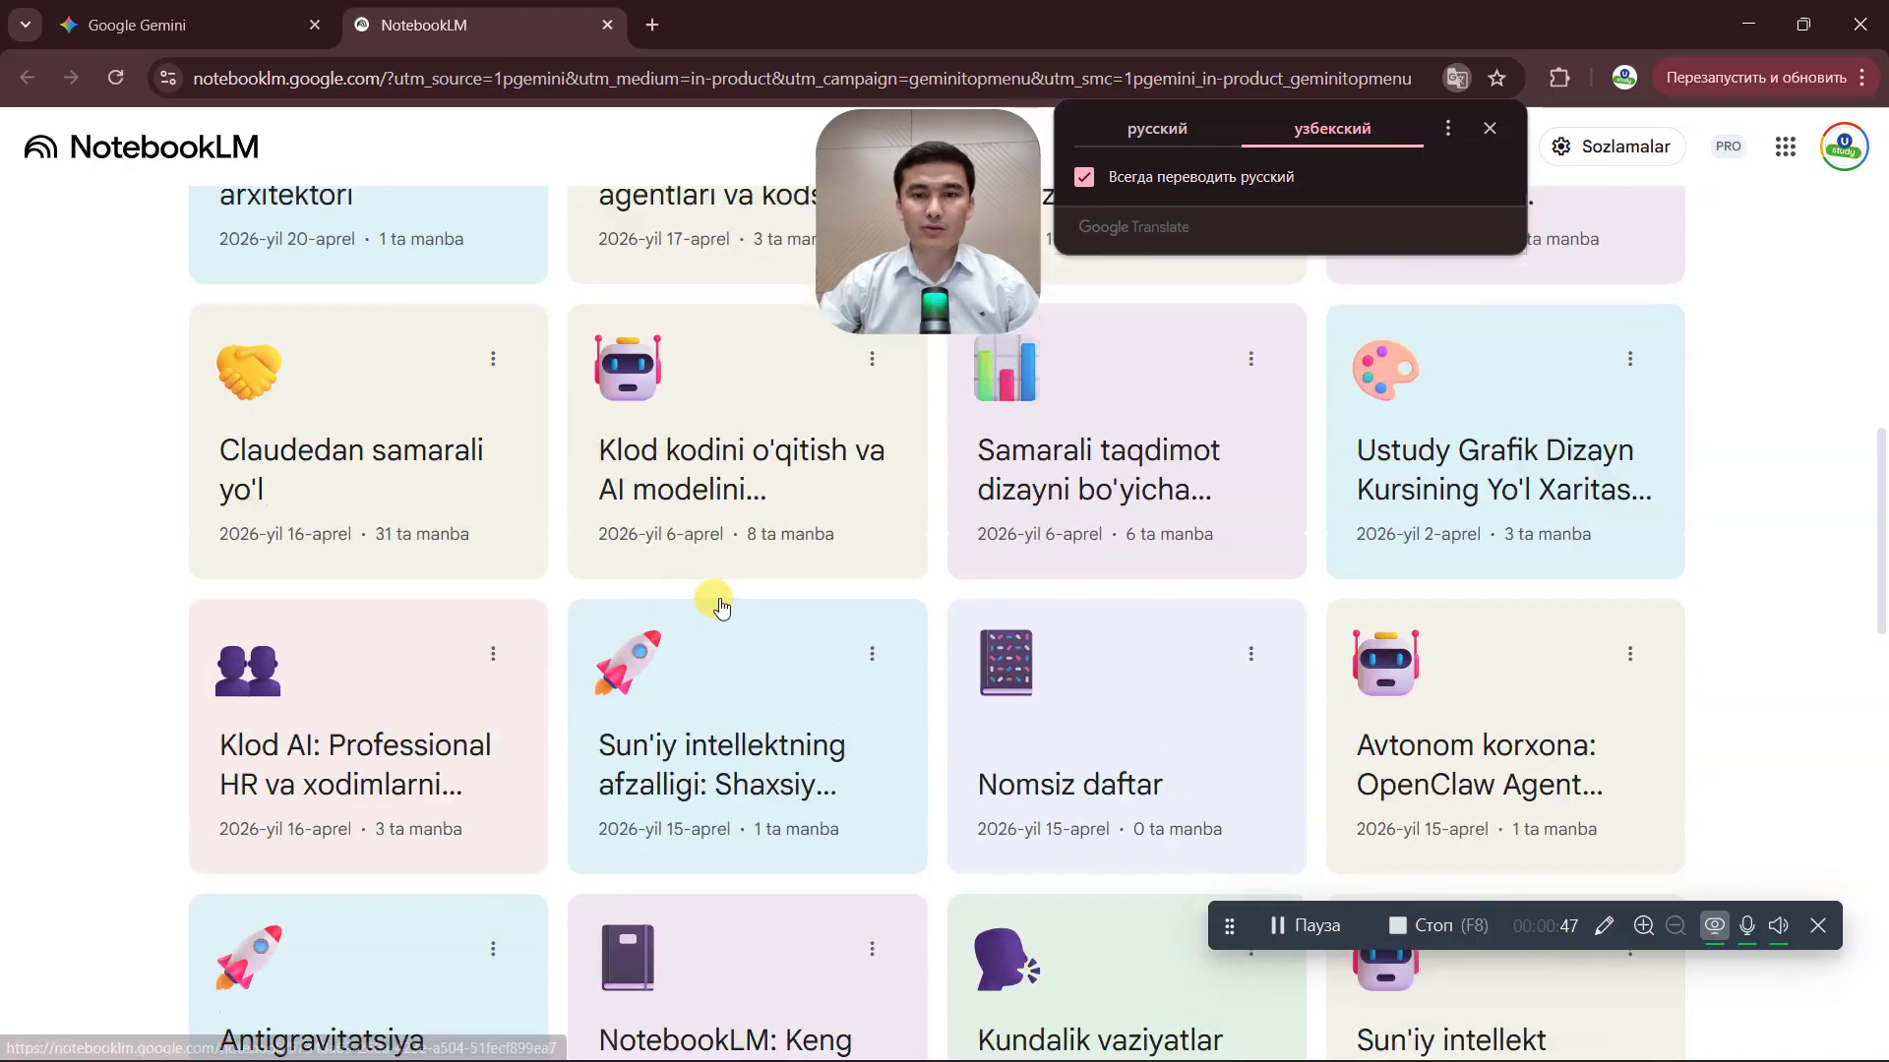
pyautogui.scroll(9, 721, 607)
# - Open notebooklm.google.com in a new browser tab
pyautogui.click(651, 25)
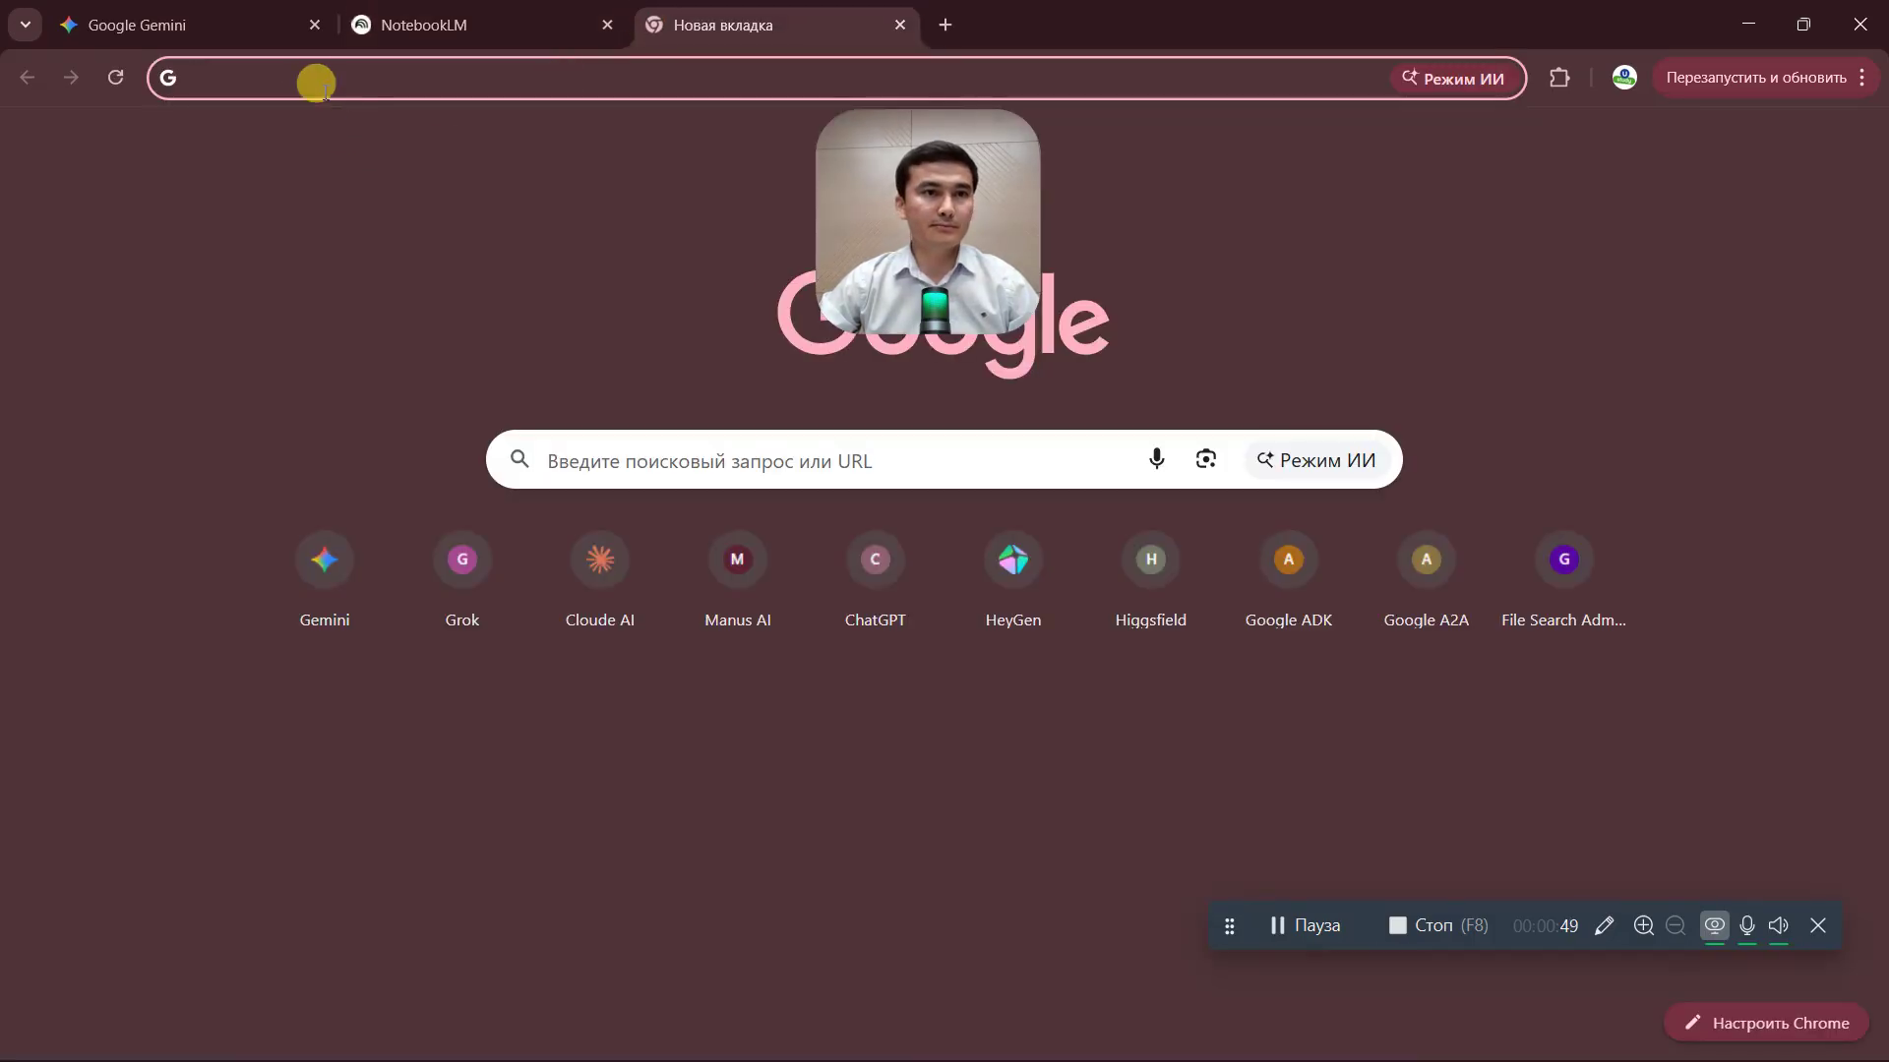
pyautogui.write('nog')
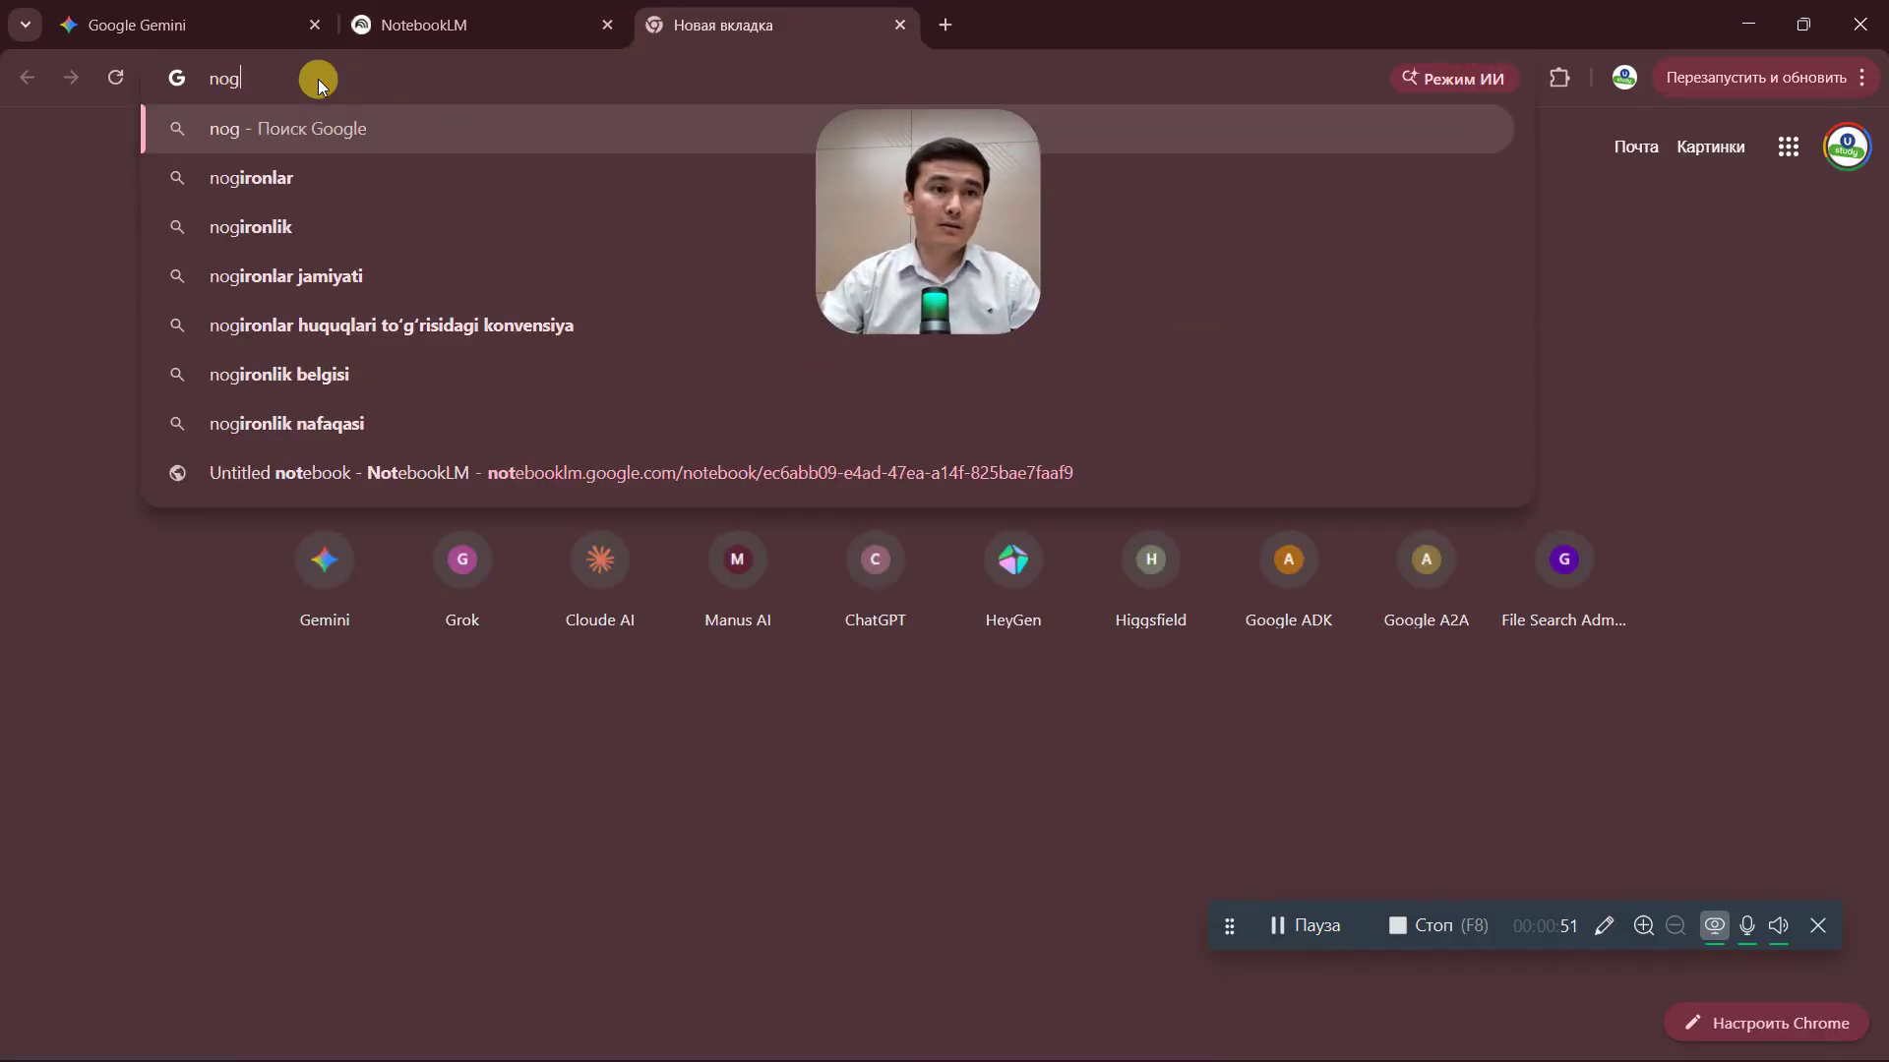
pyautogui.press('BackSpace')
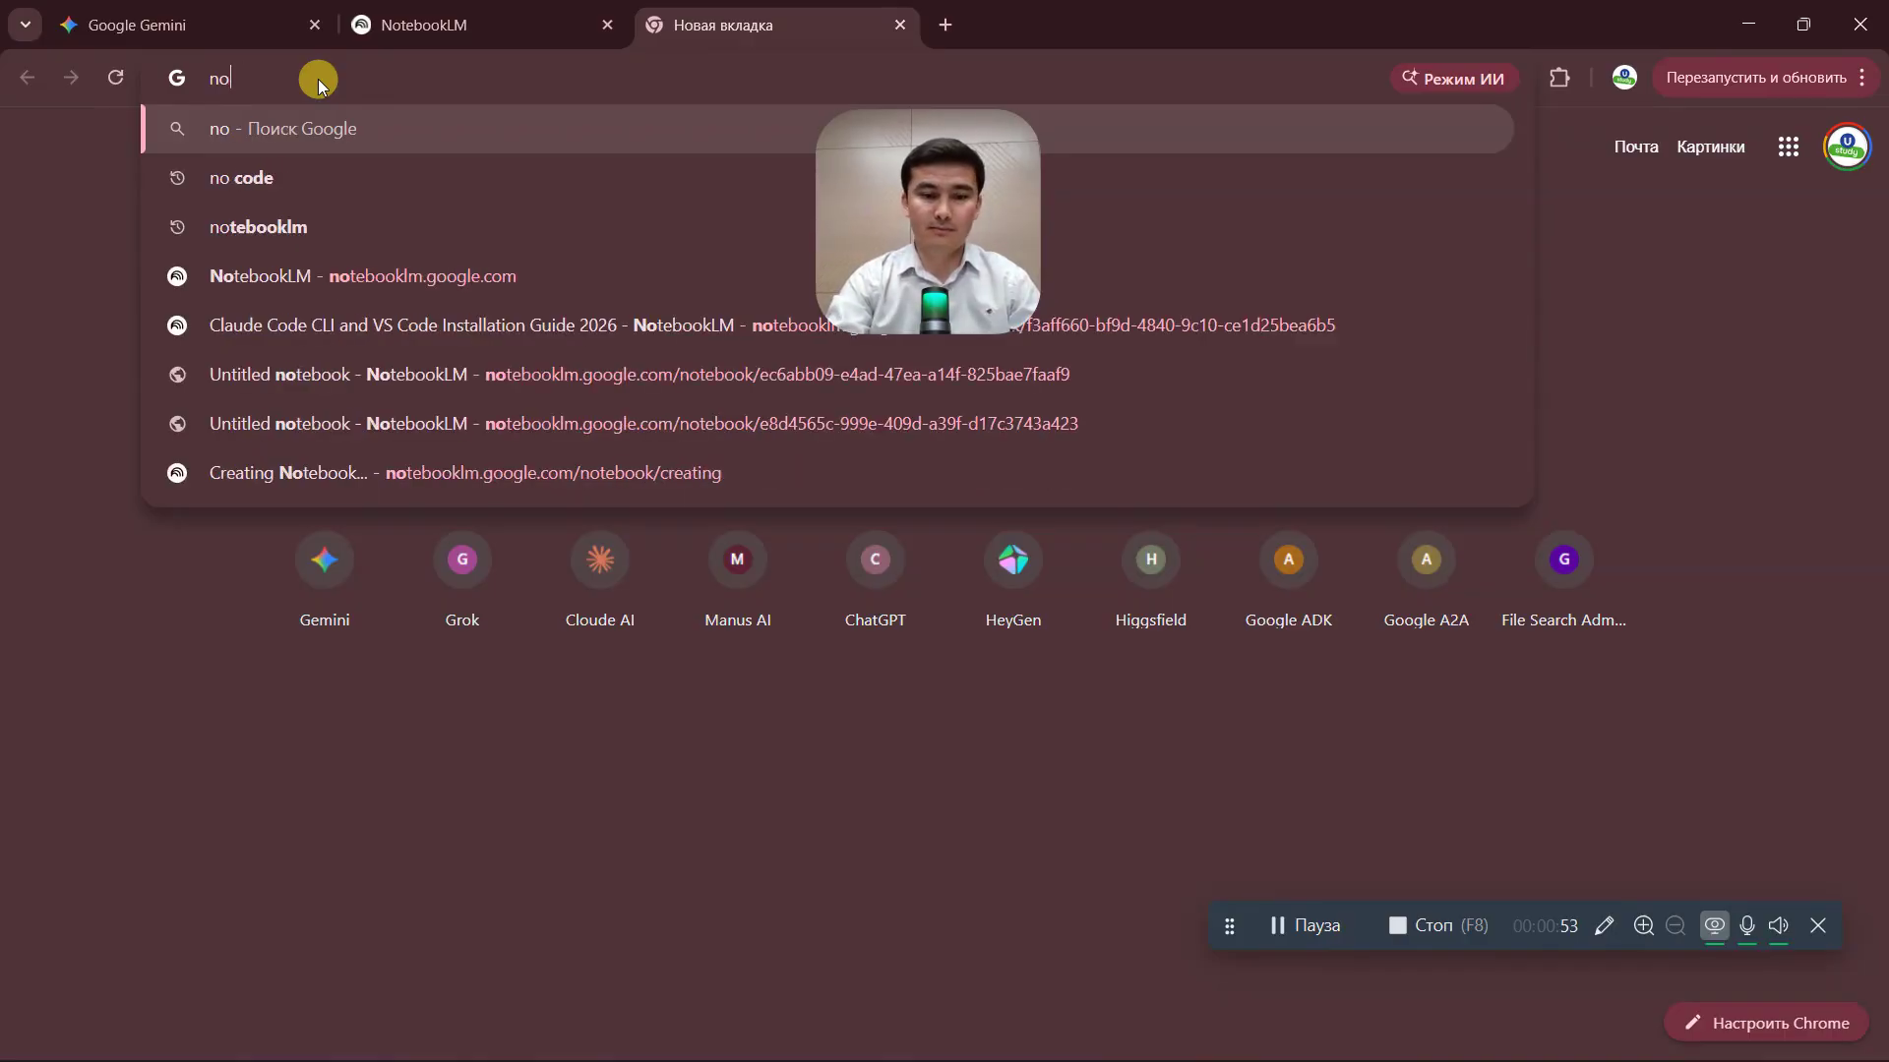
pyautogui.write('te')
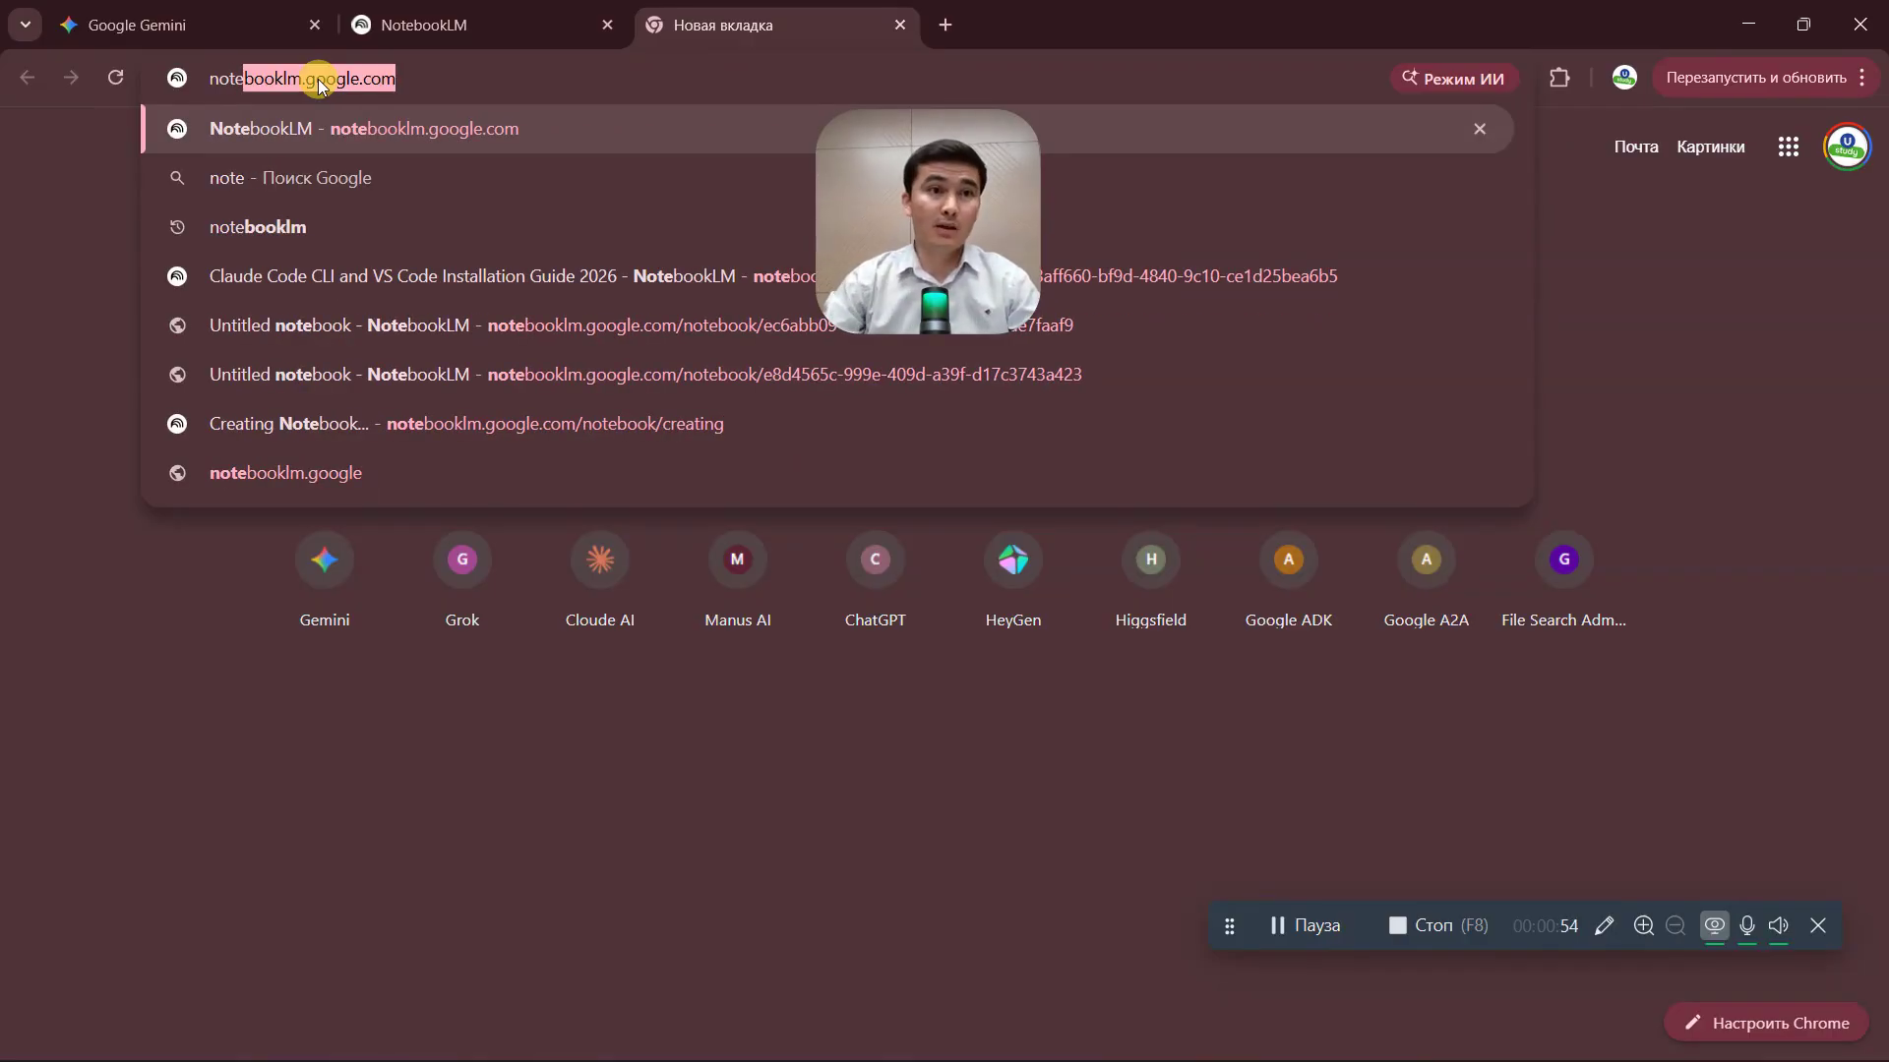
pyautogui.click(258, 131)
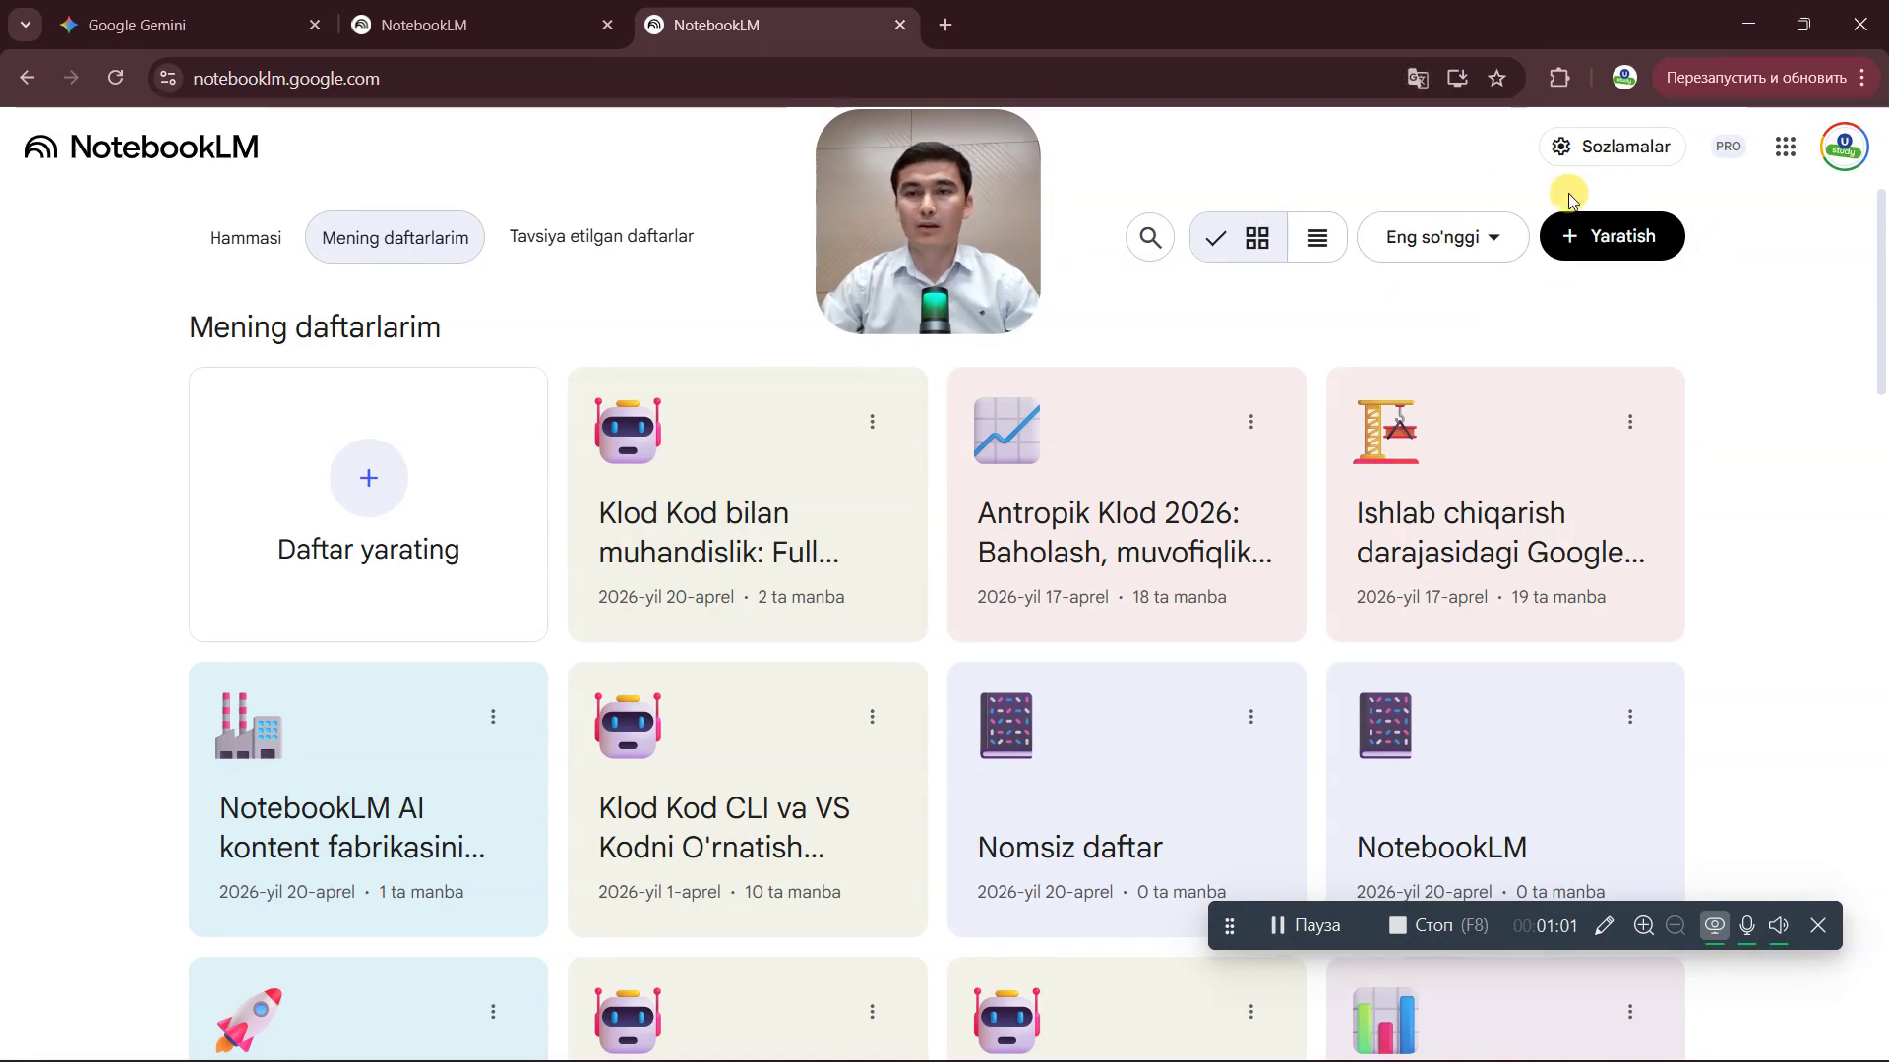
# - Look through the available output languages in the NotebookLM settings and close the dialog without saving
pyautogui.click(1630, 240)
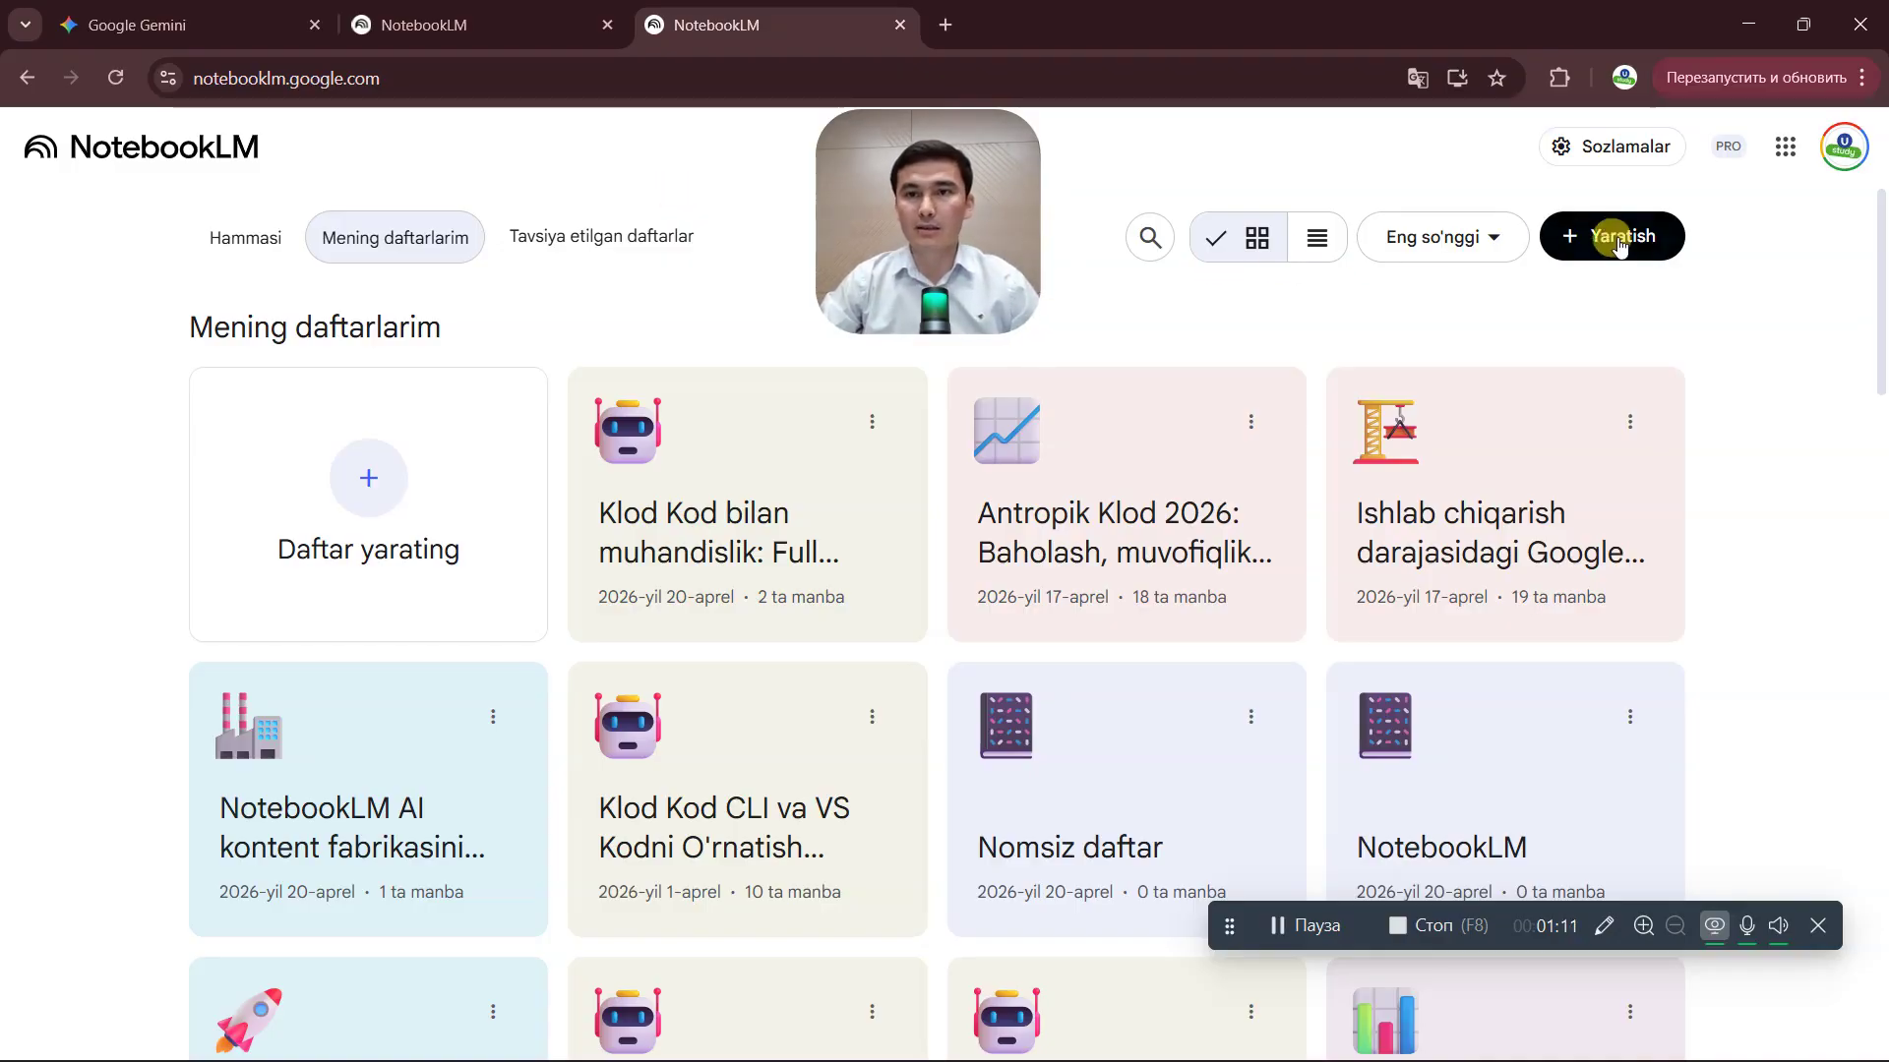
pyautogui.click(1614, 149)
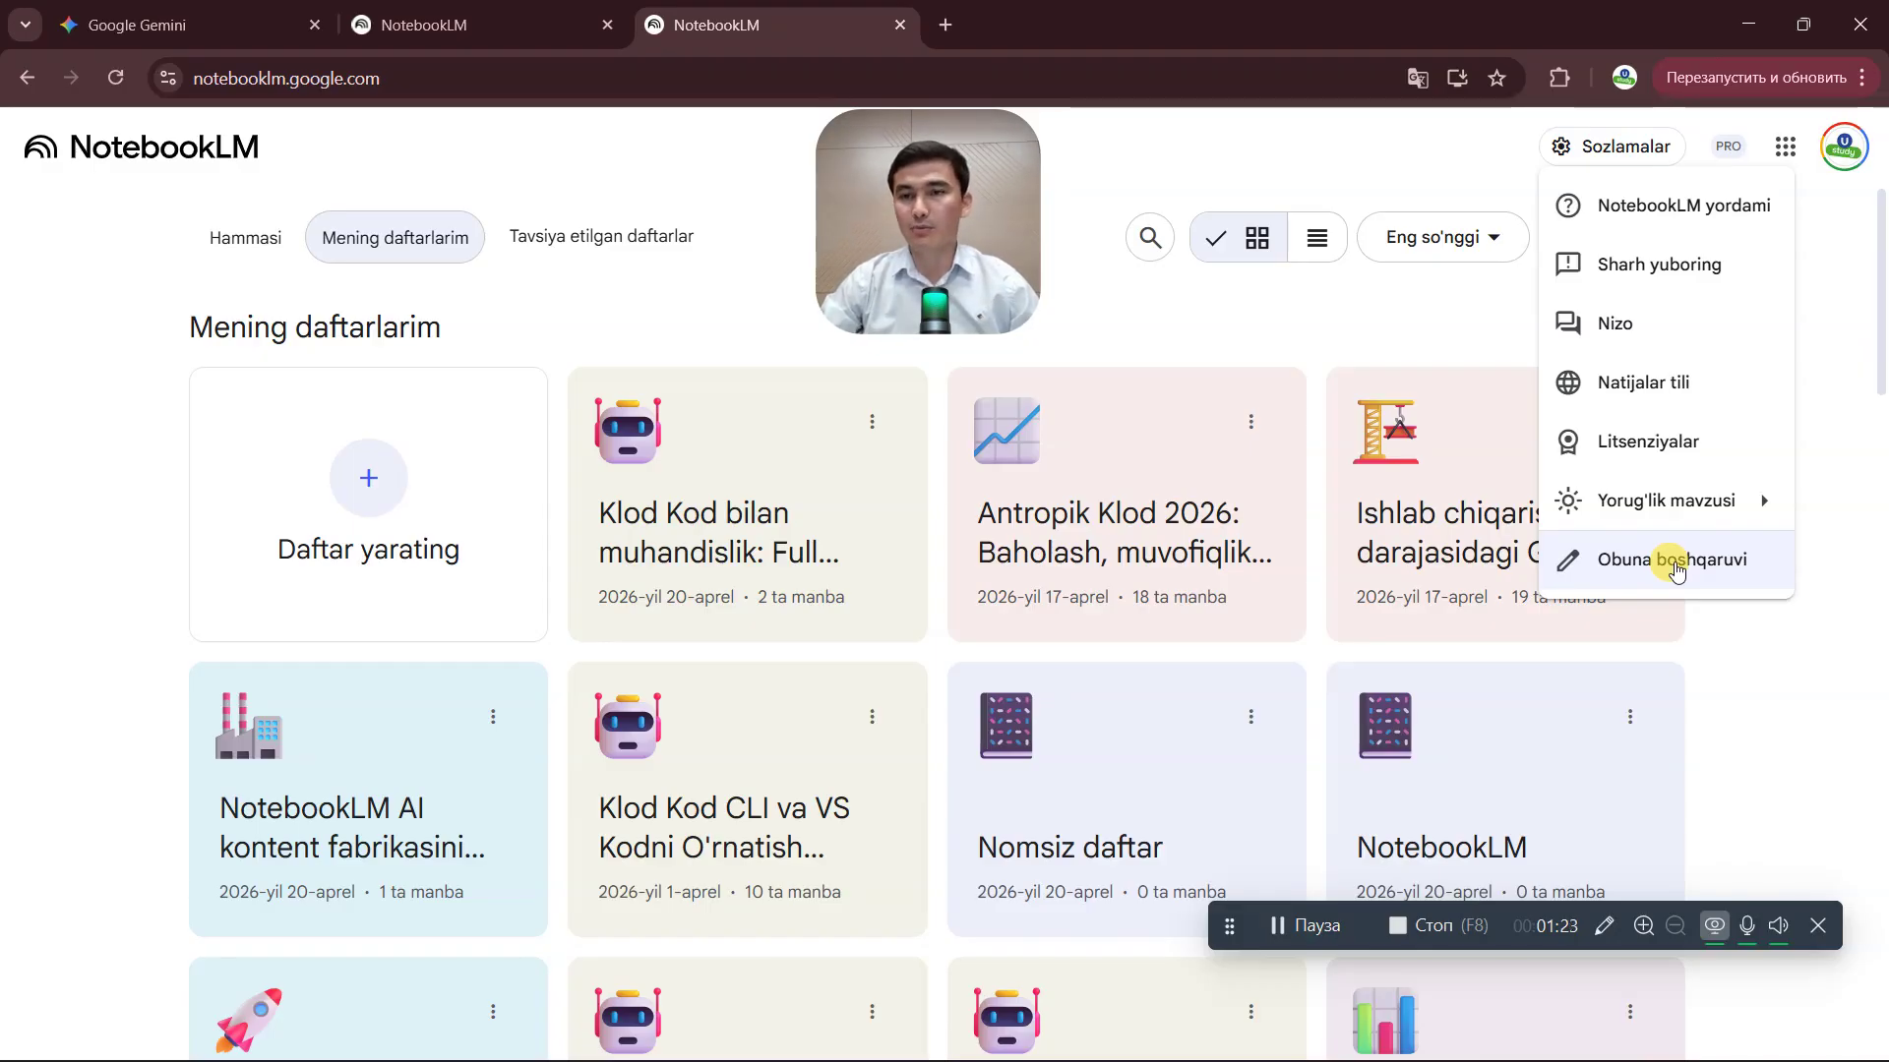
pyautogui.click(1655, 390)
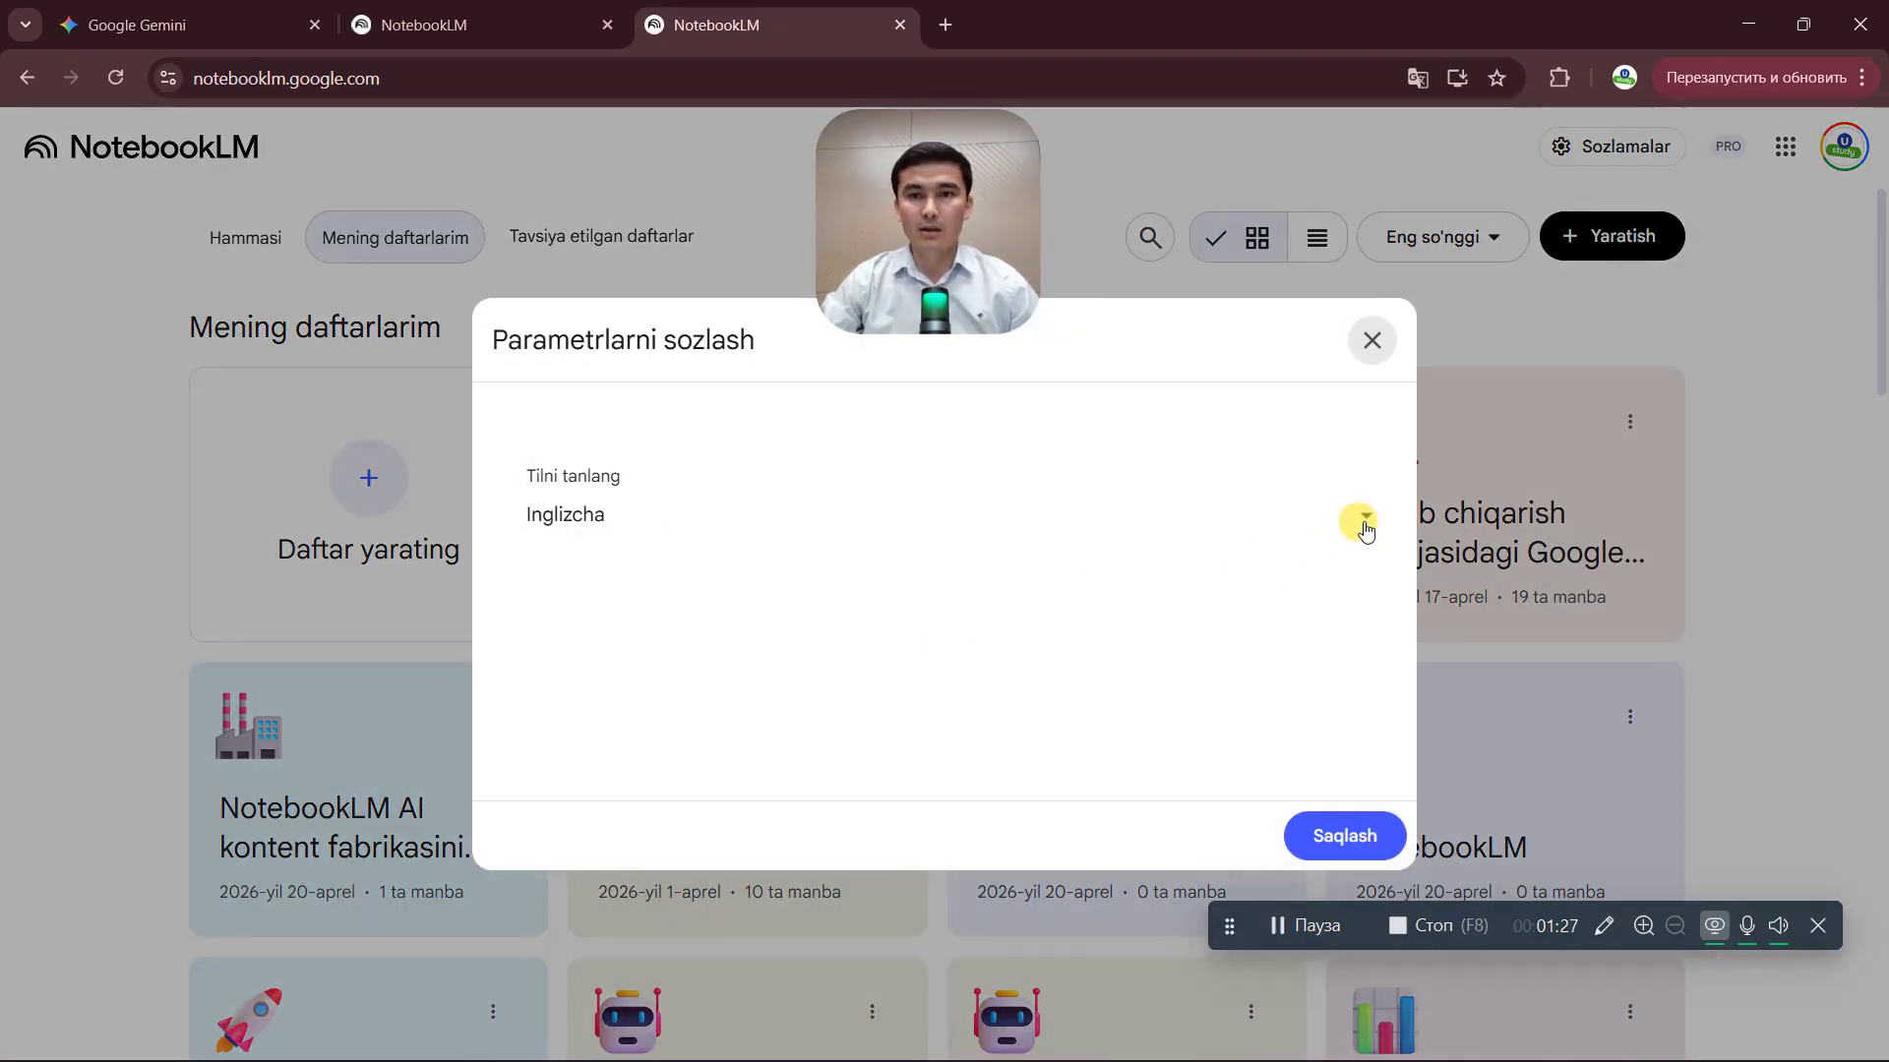
pyautogui.click(1365, 529)
pyautogui.scroll(-15, 725, 669)
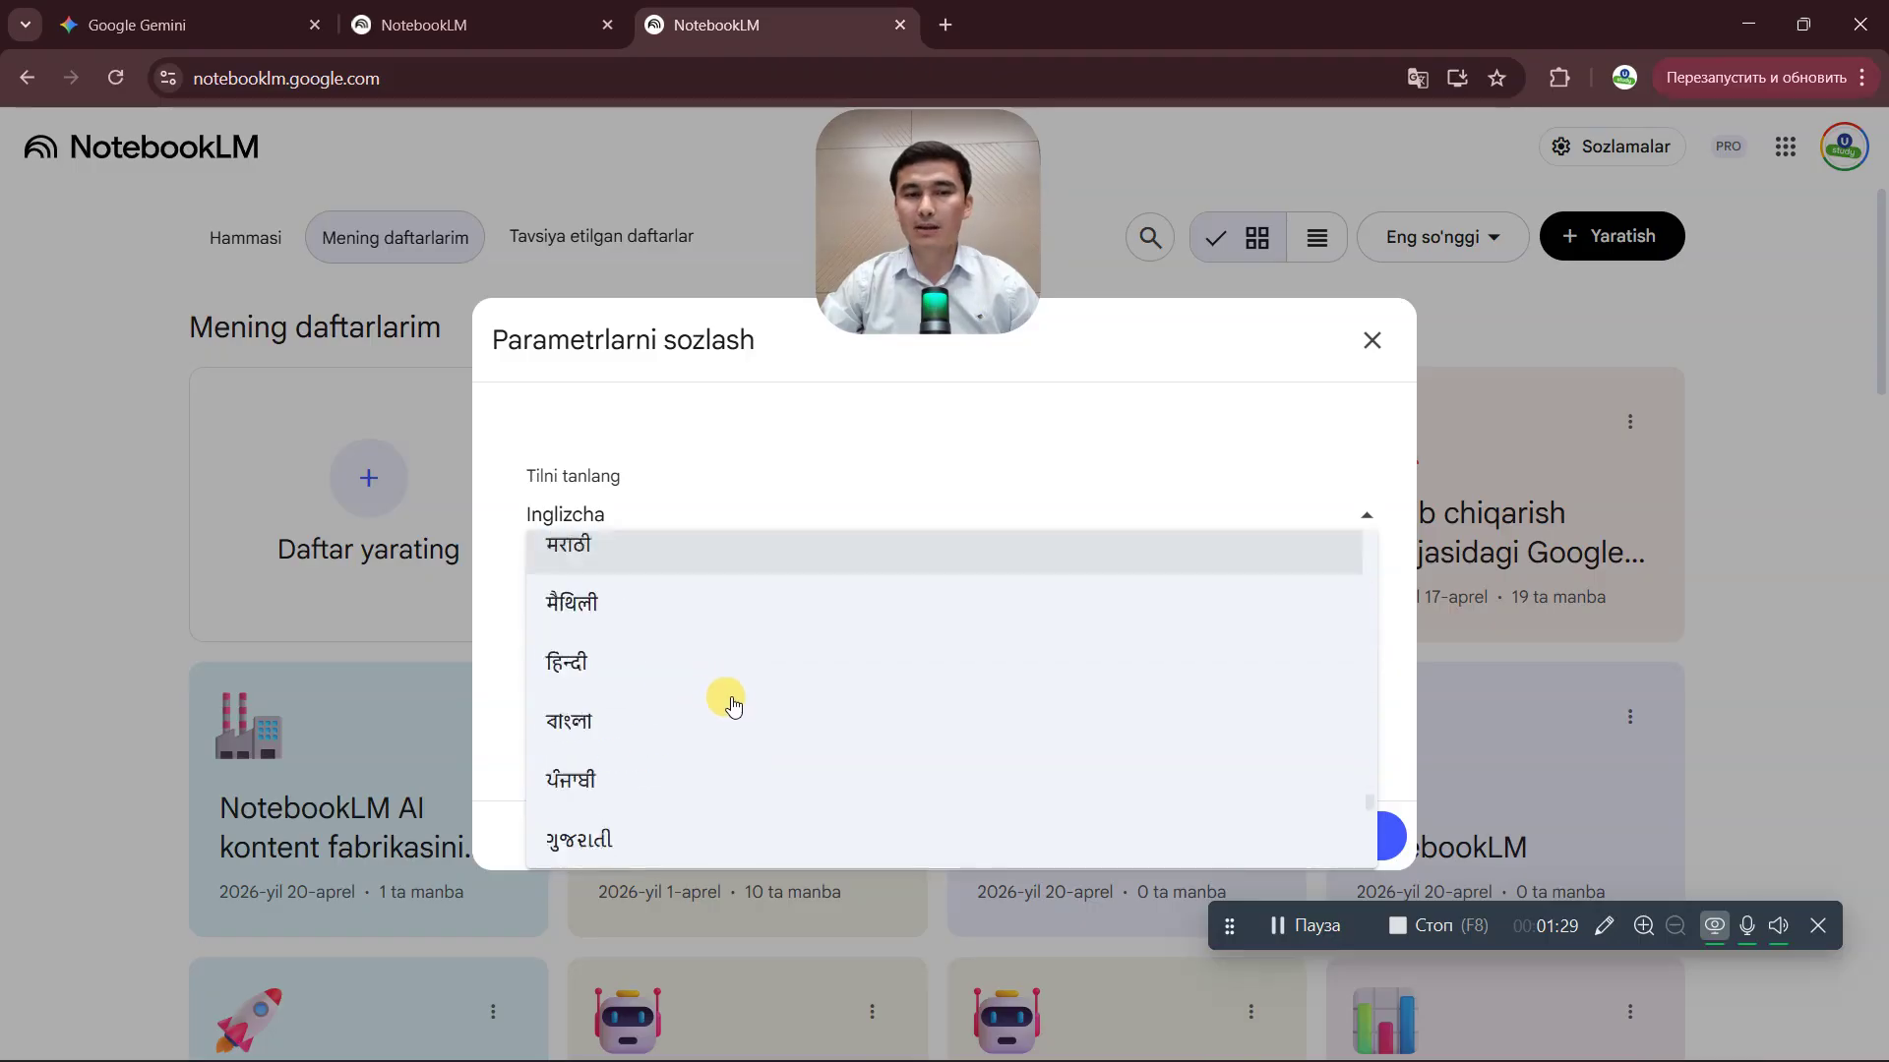
pyautogui.scroll(-5, 733, 705)
pyautogui.scroll(20, 732, 705)
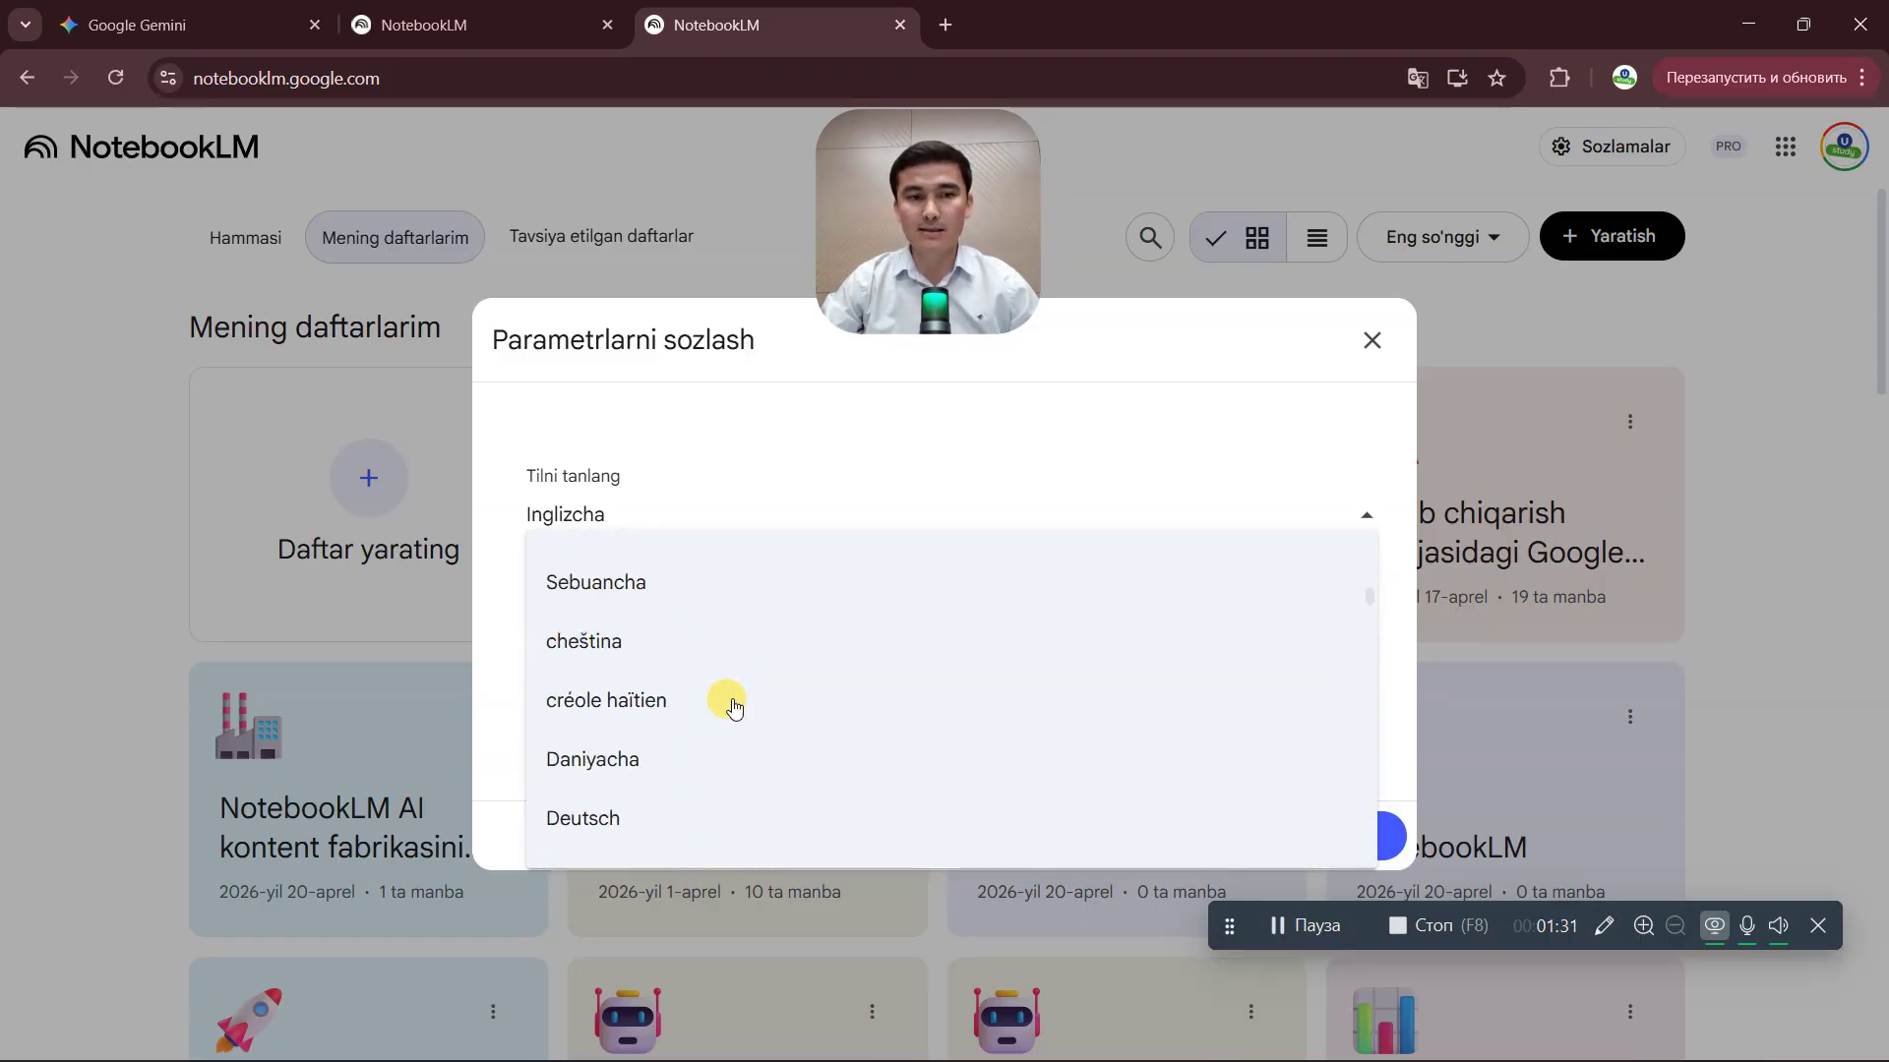
pyautogui.scroll(5, 733, 705)
pyautogui.click(1196, 452)
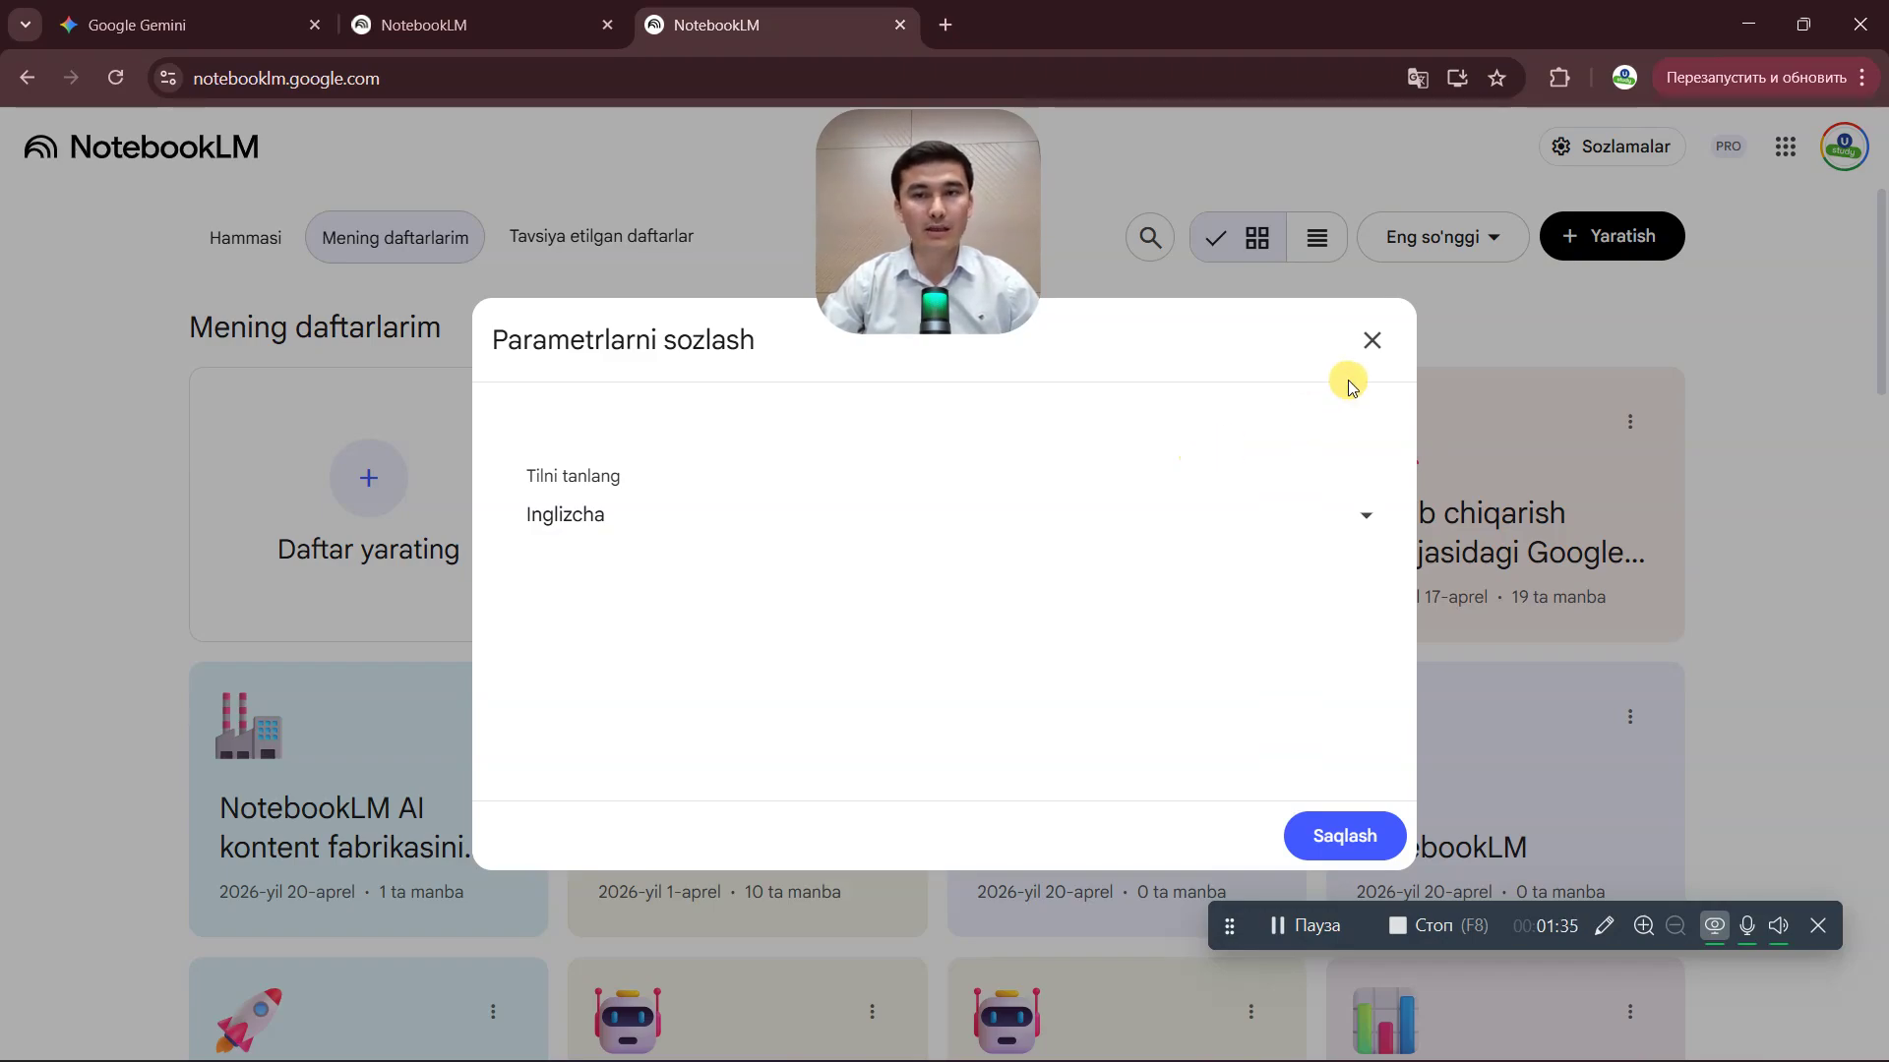
pyautogui.click(1369, 340)
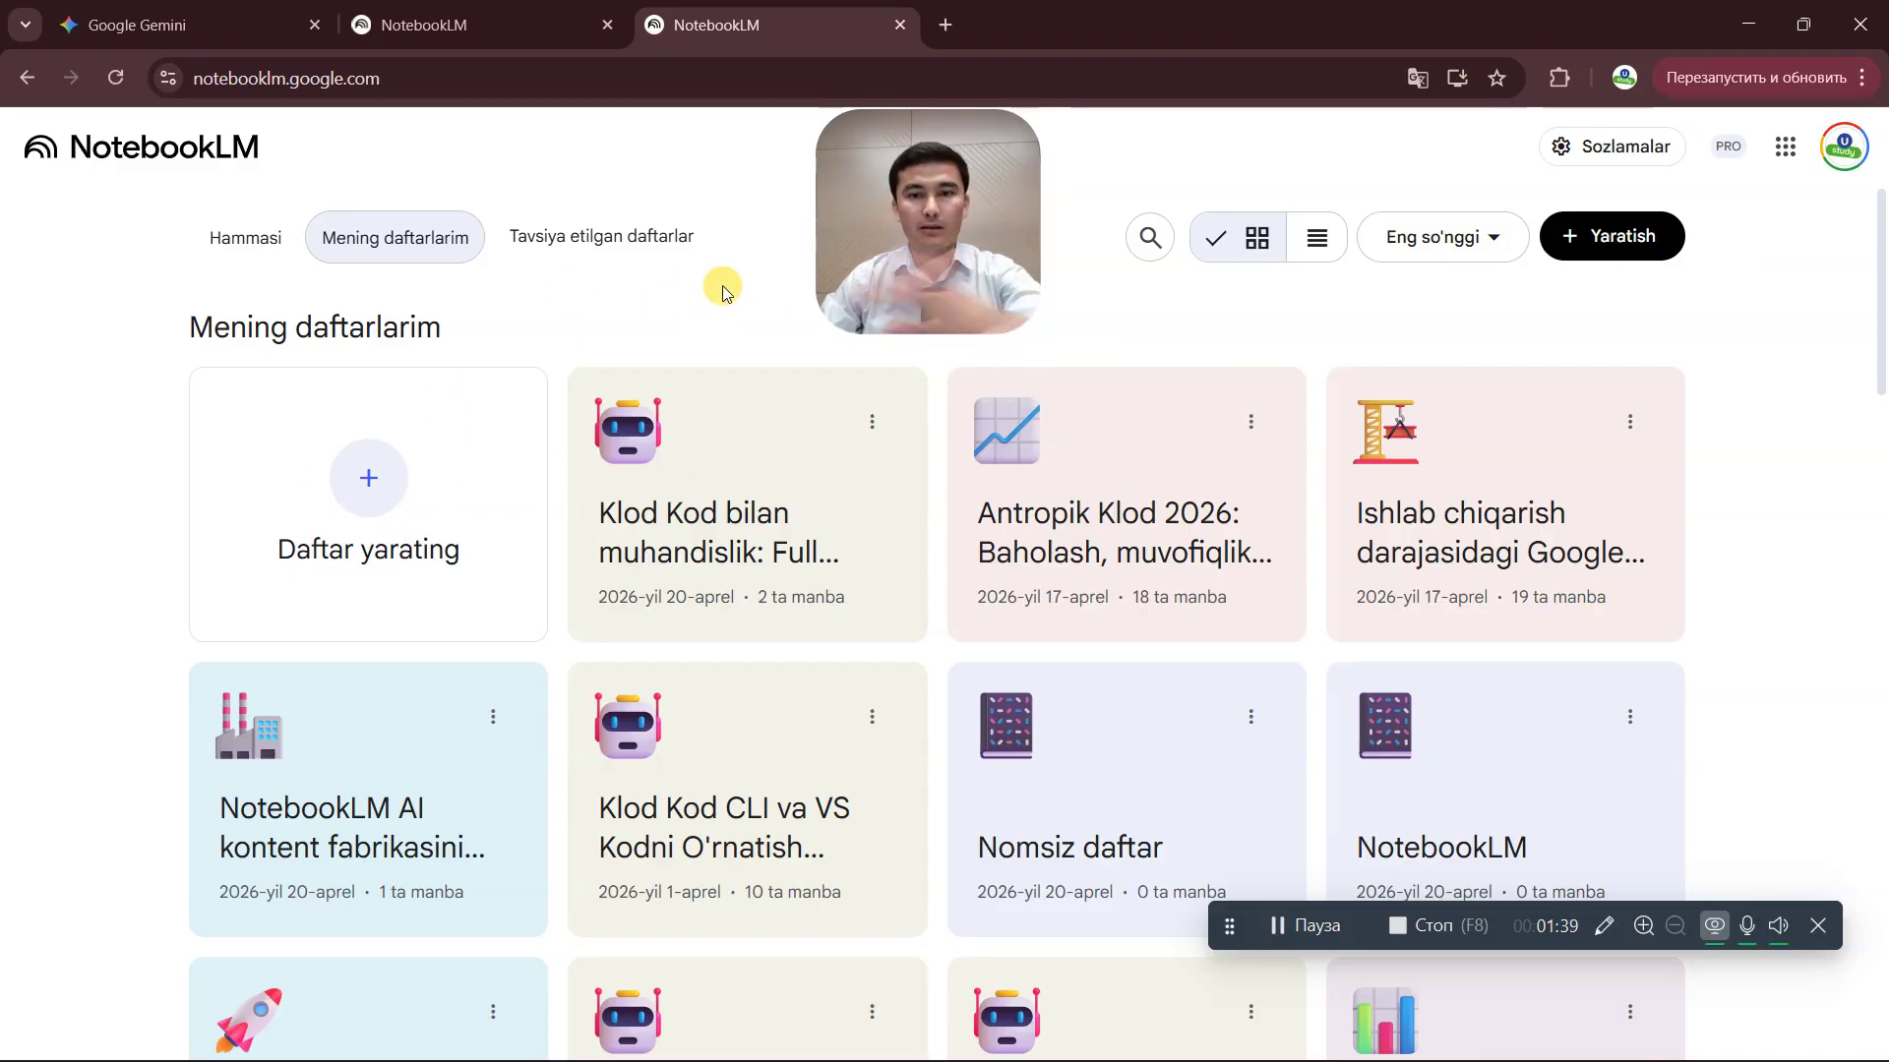
# - Review the notebook sorting options and view the notebooks as a list before returning to the grid view
pyautogui.scroll(-10, 729, 512)
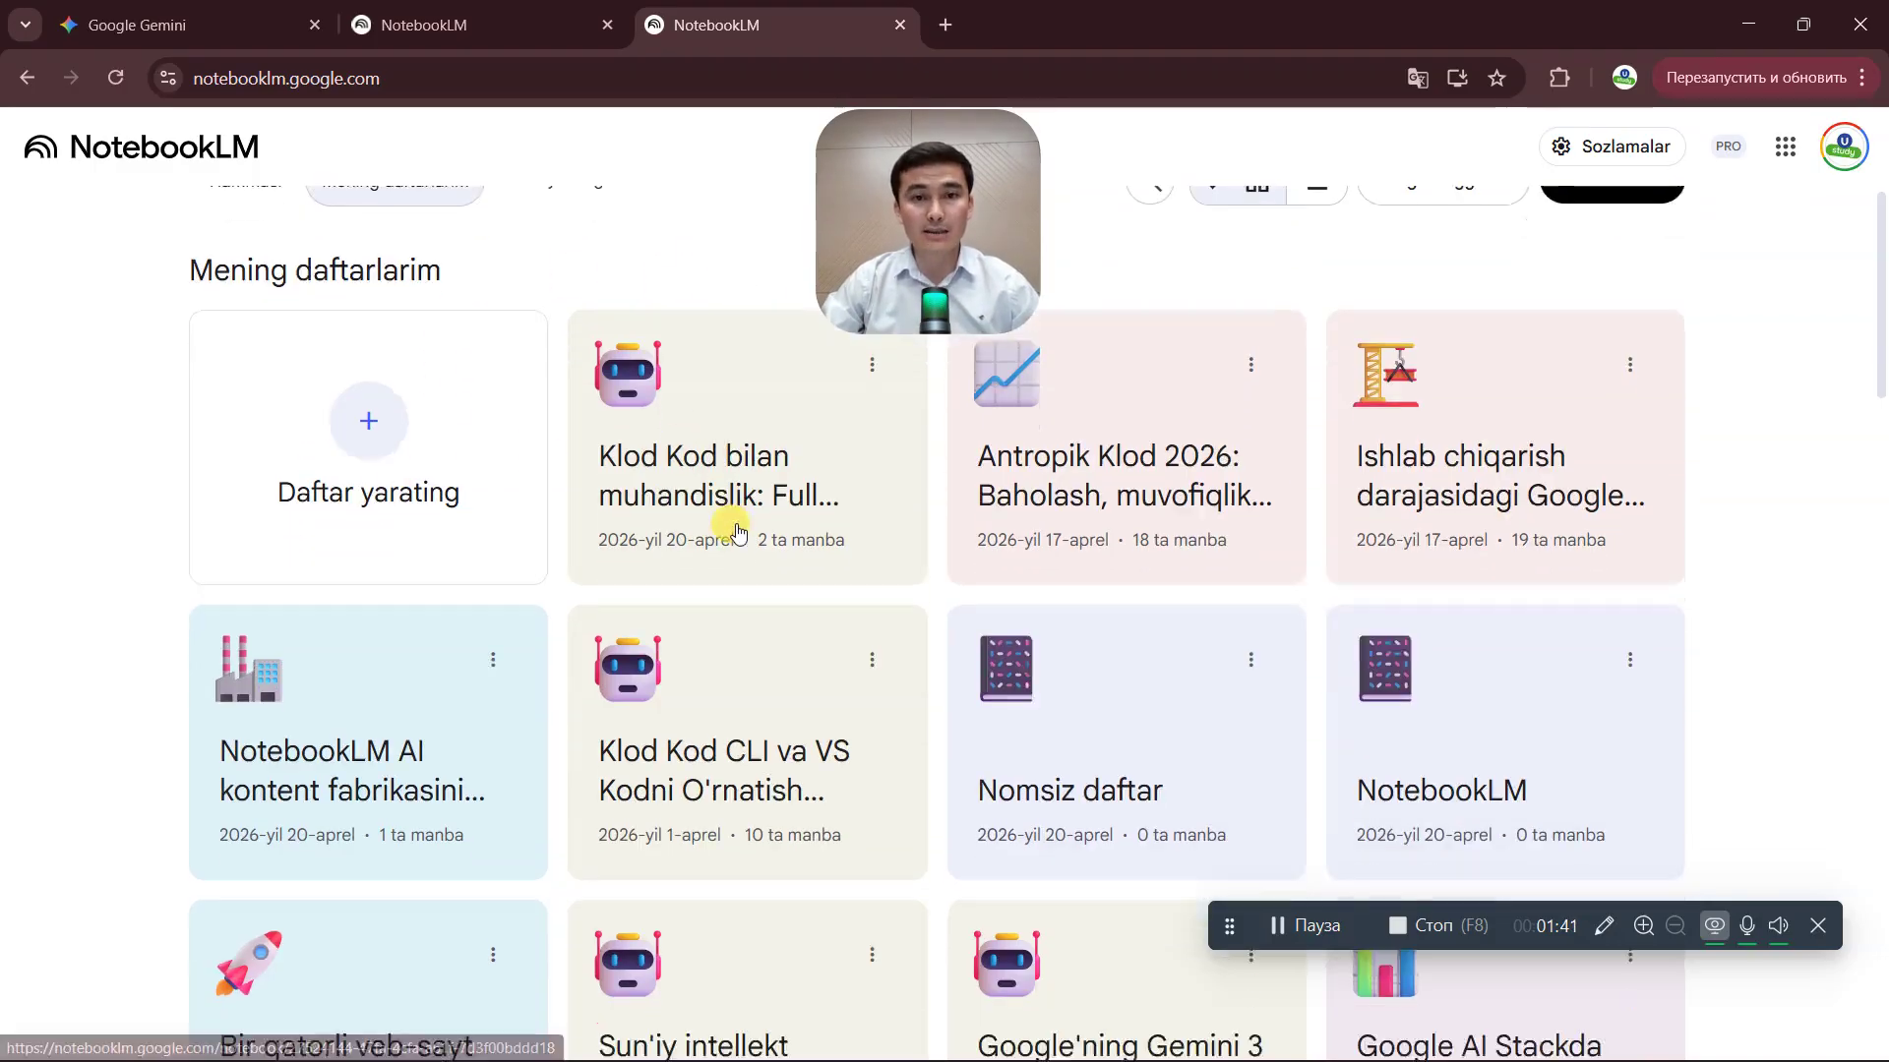
pyautogui.scroll(10, 737, 531)
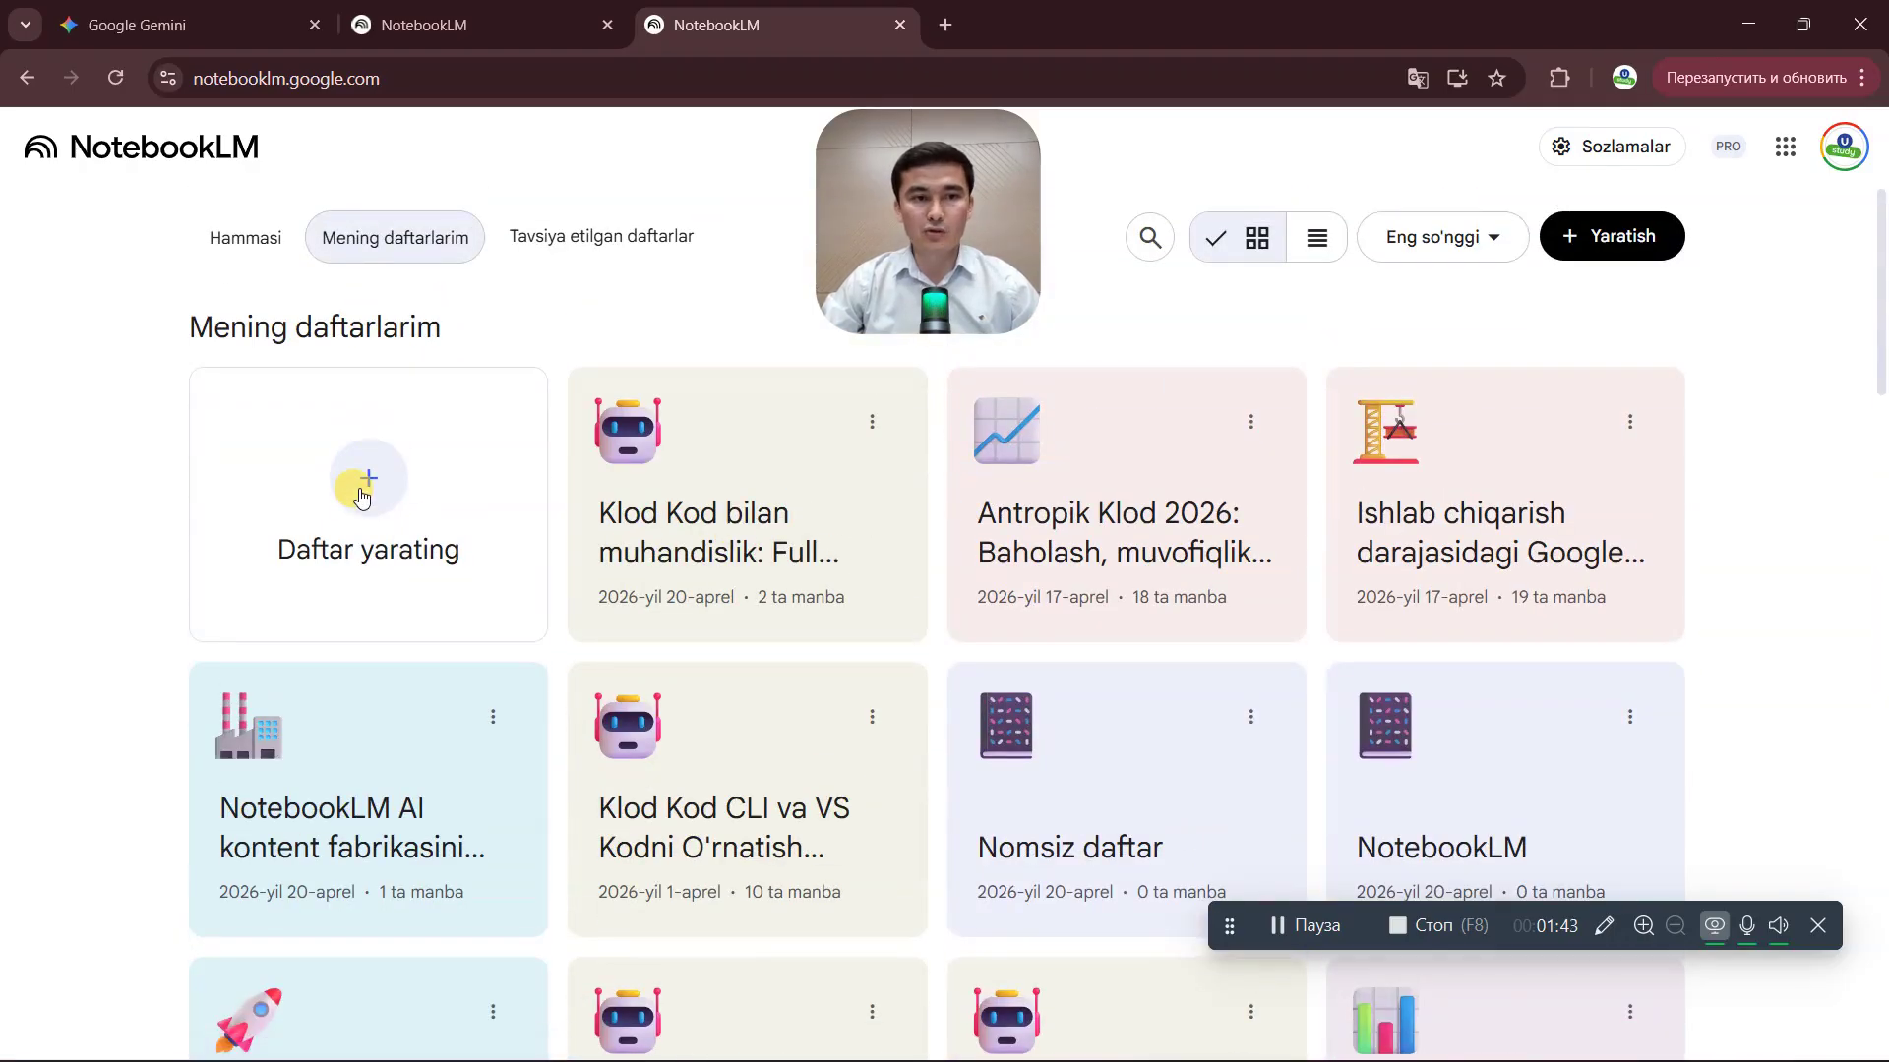
pyautogui.click(1593, 239)
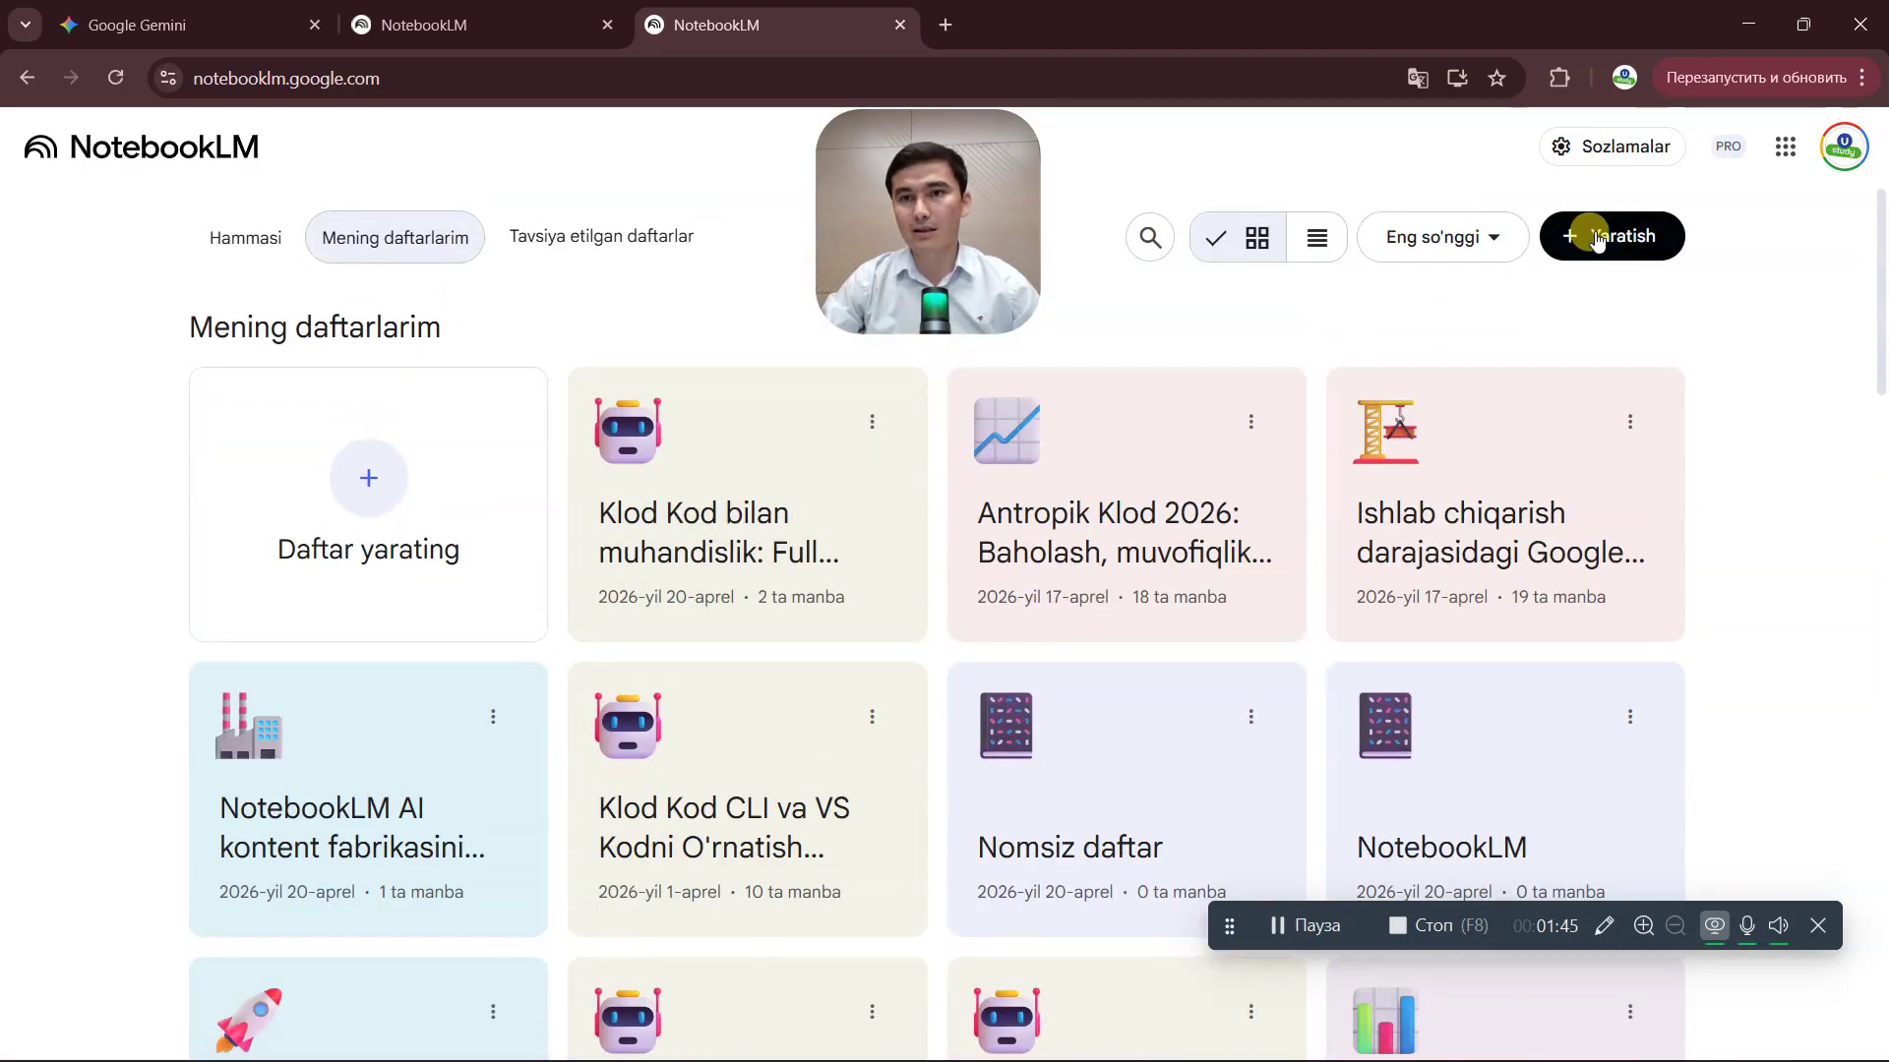
pyautogui.click(1494, 238)
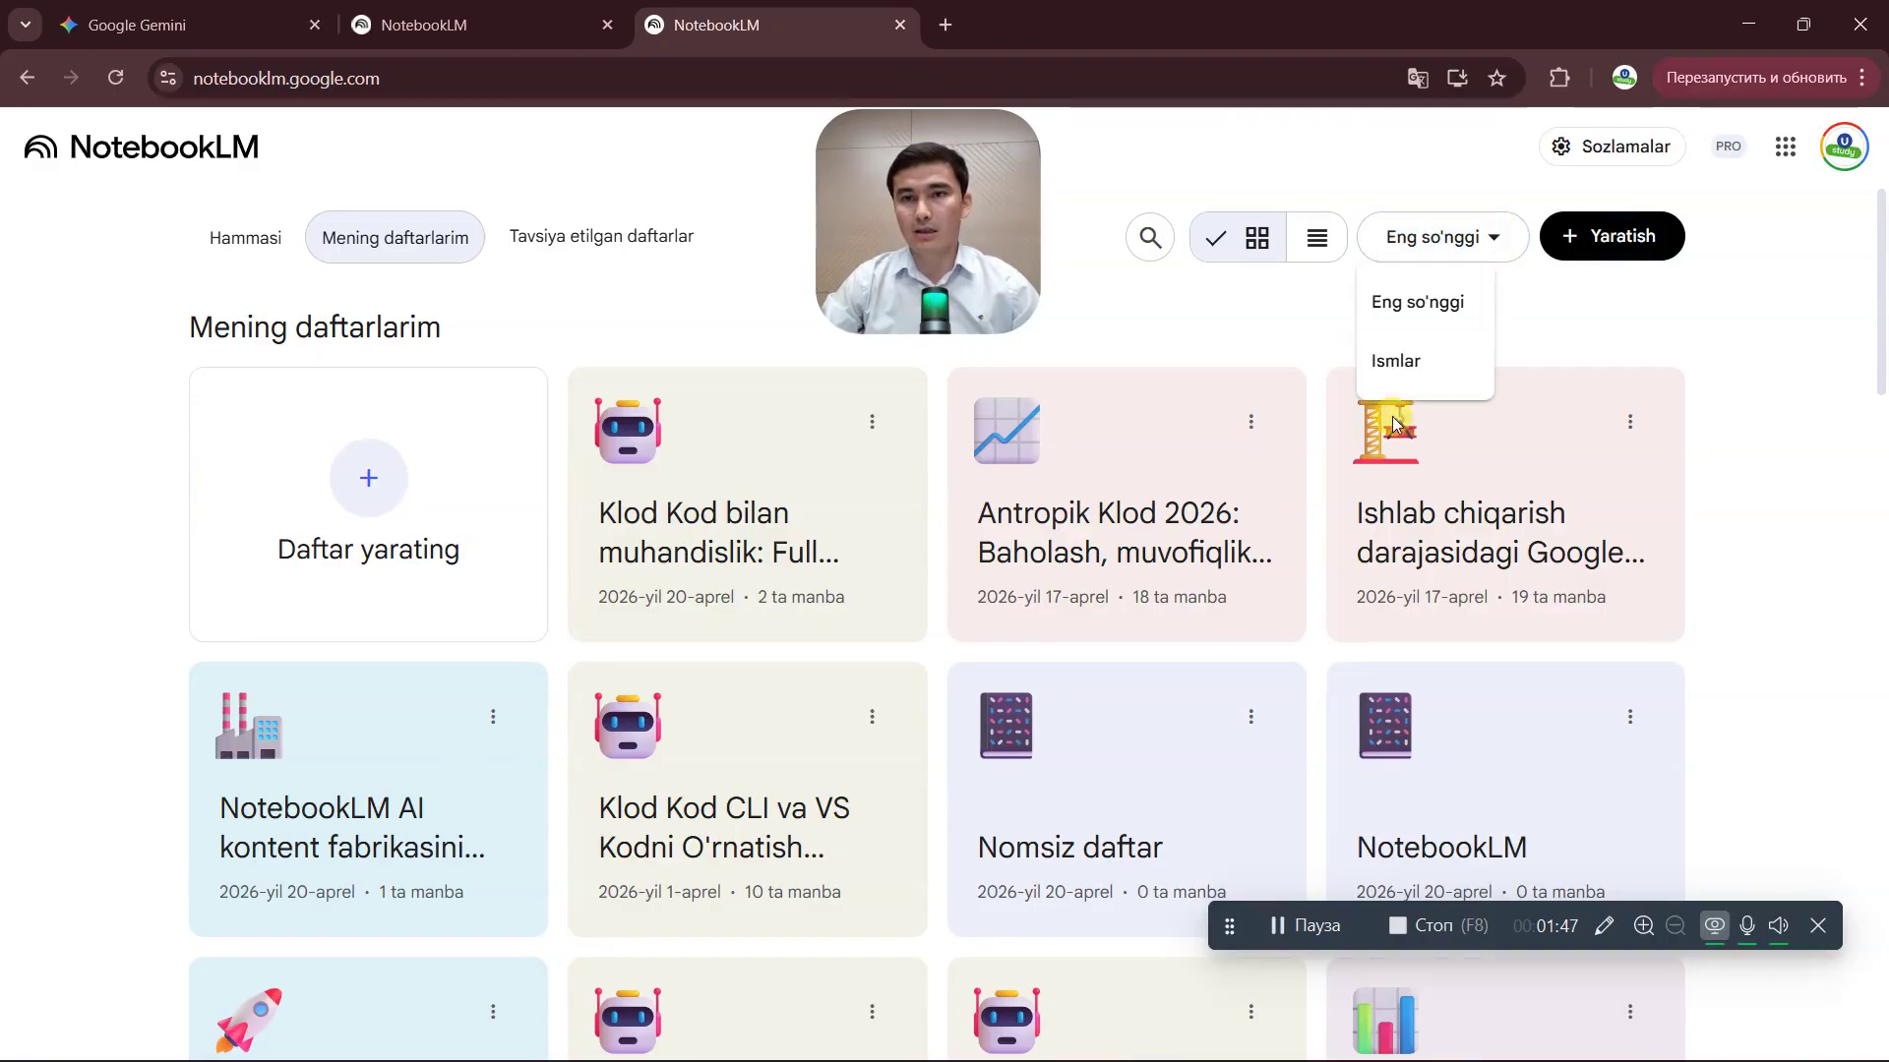
pyautogui.click(1315, 259)
pyautogui.click(1311, 256)
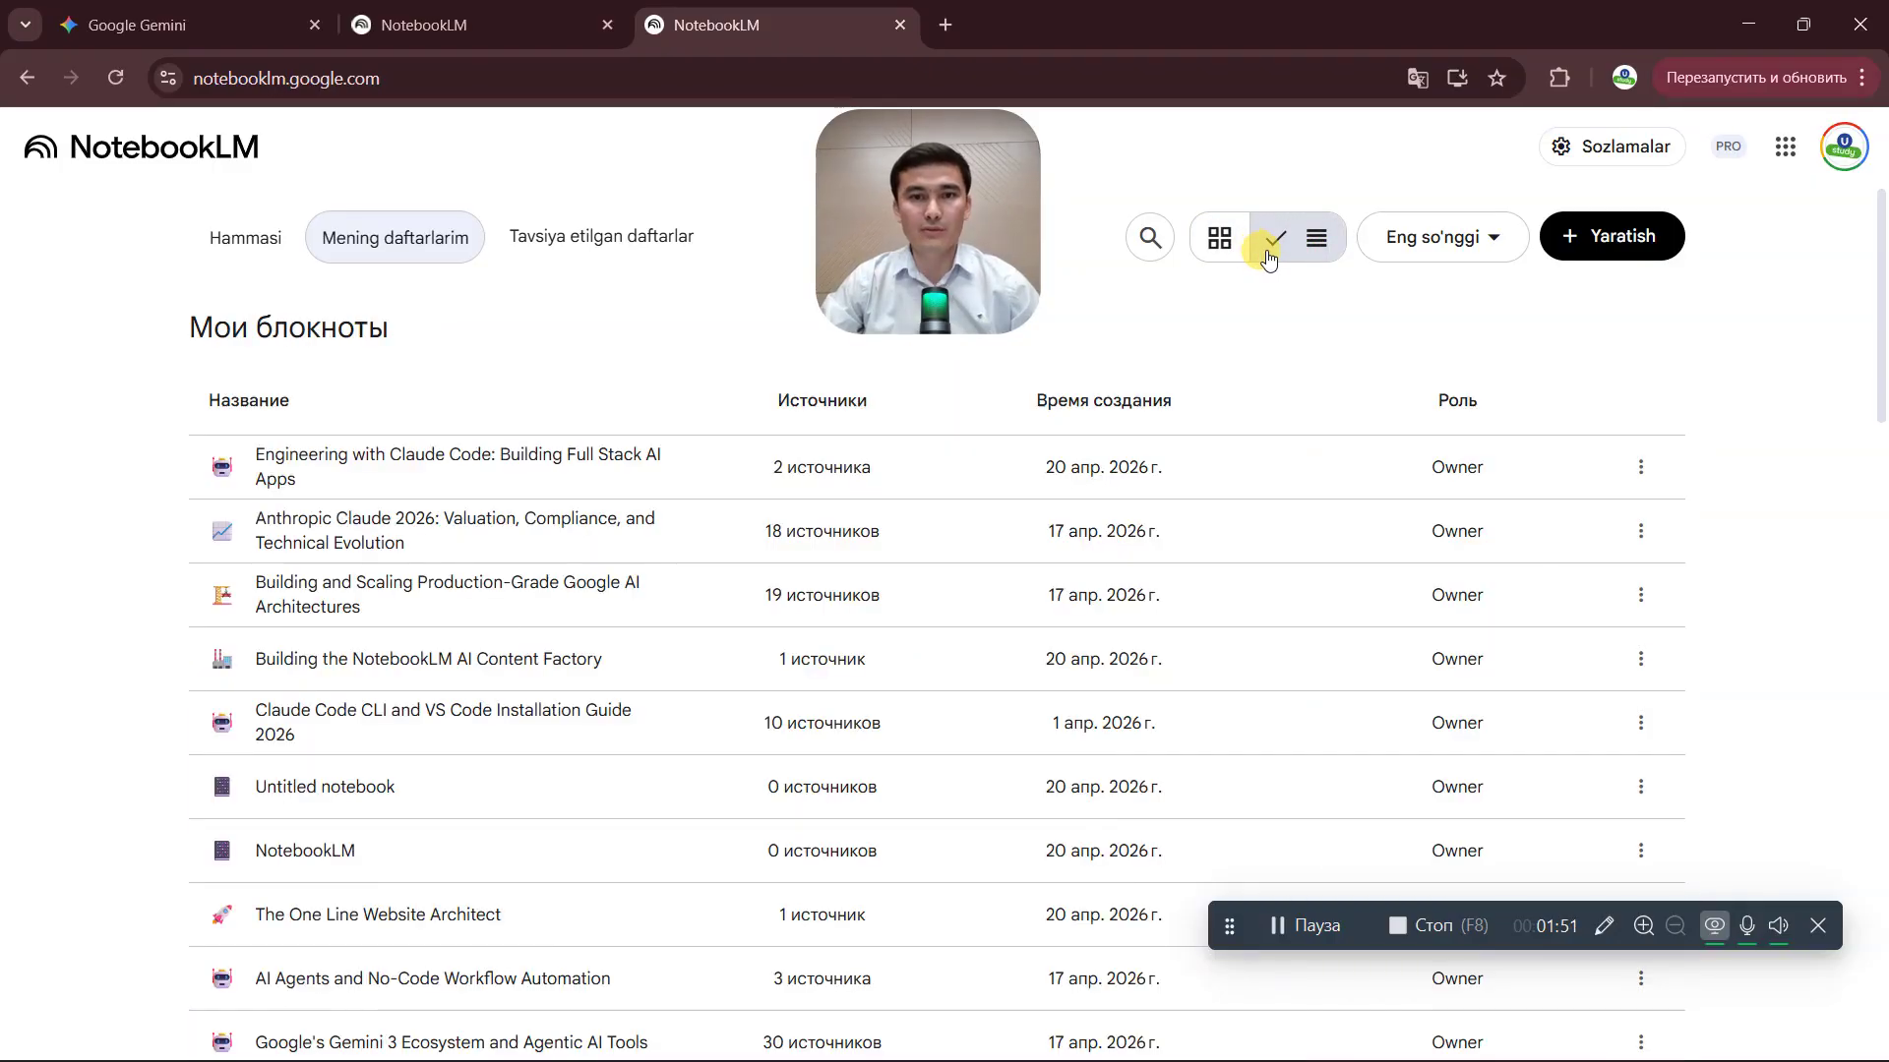
pyautogui.scroll(-5, 514, 629)
pyautogui.scroll(5, 514, 595)
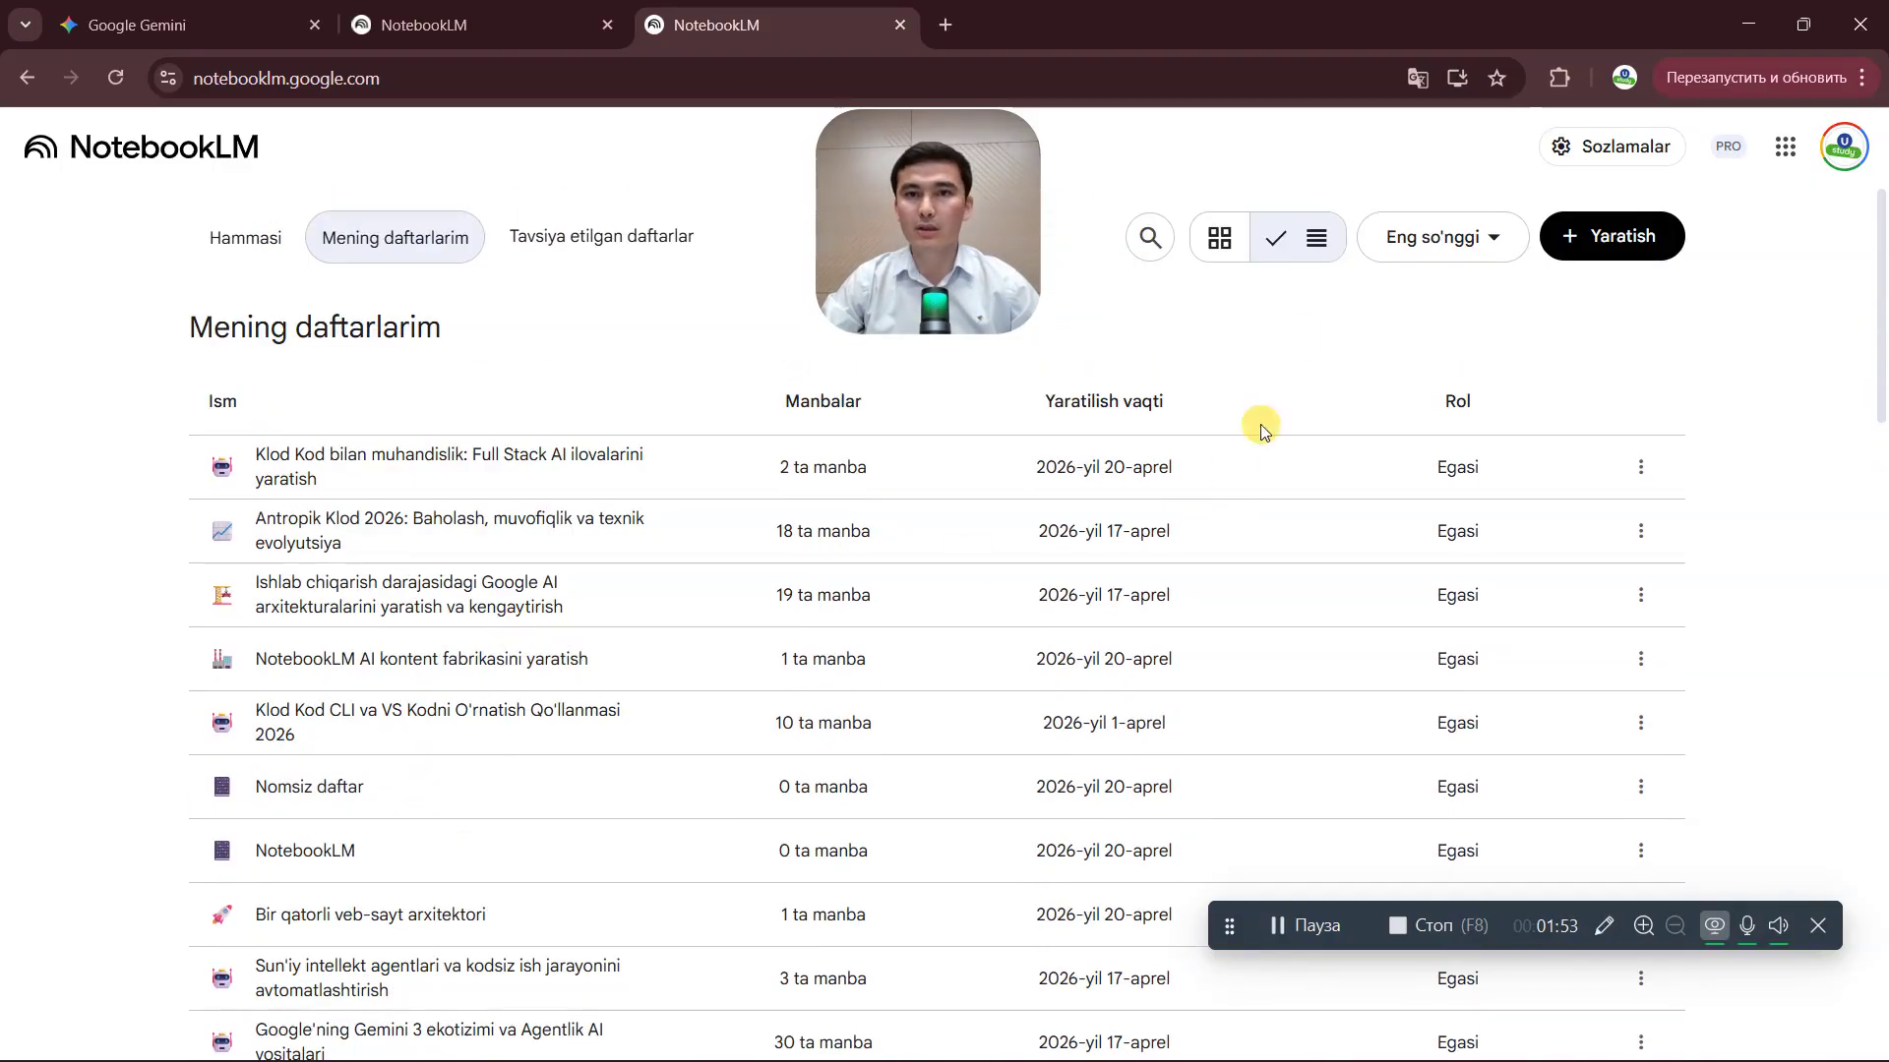
pyautogui.click(1219, 242)
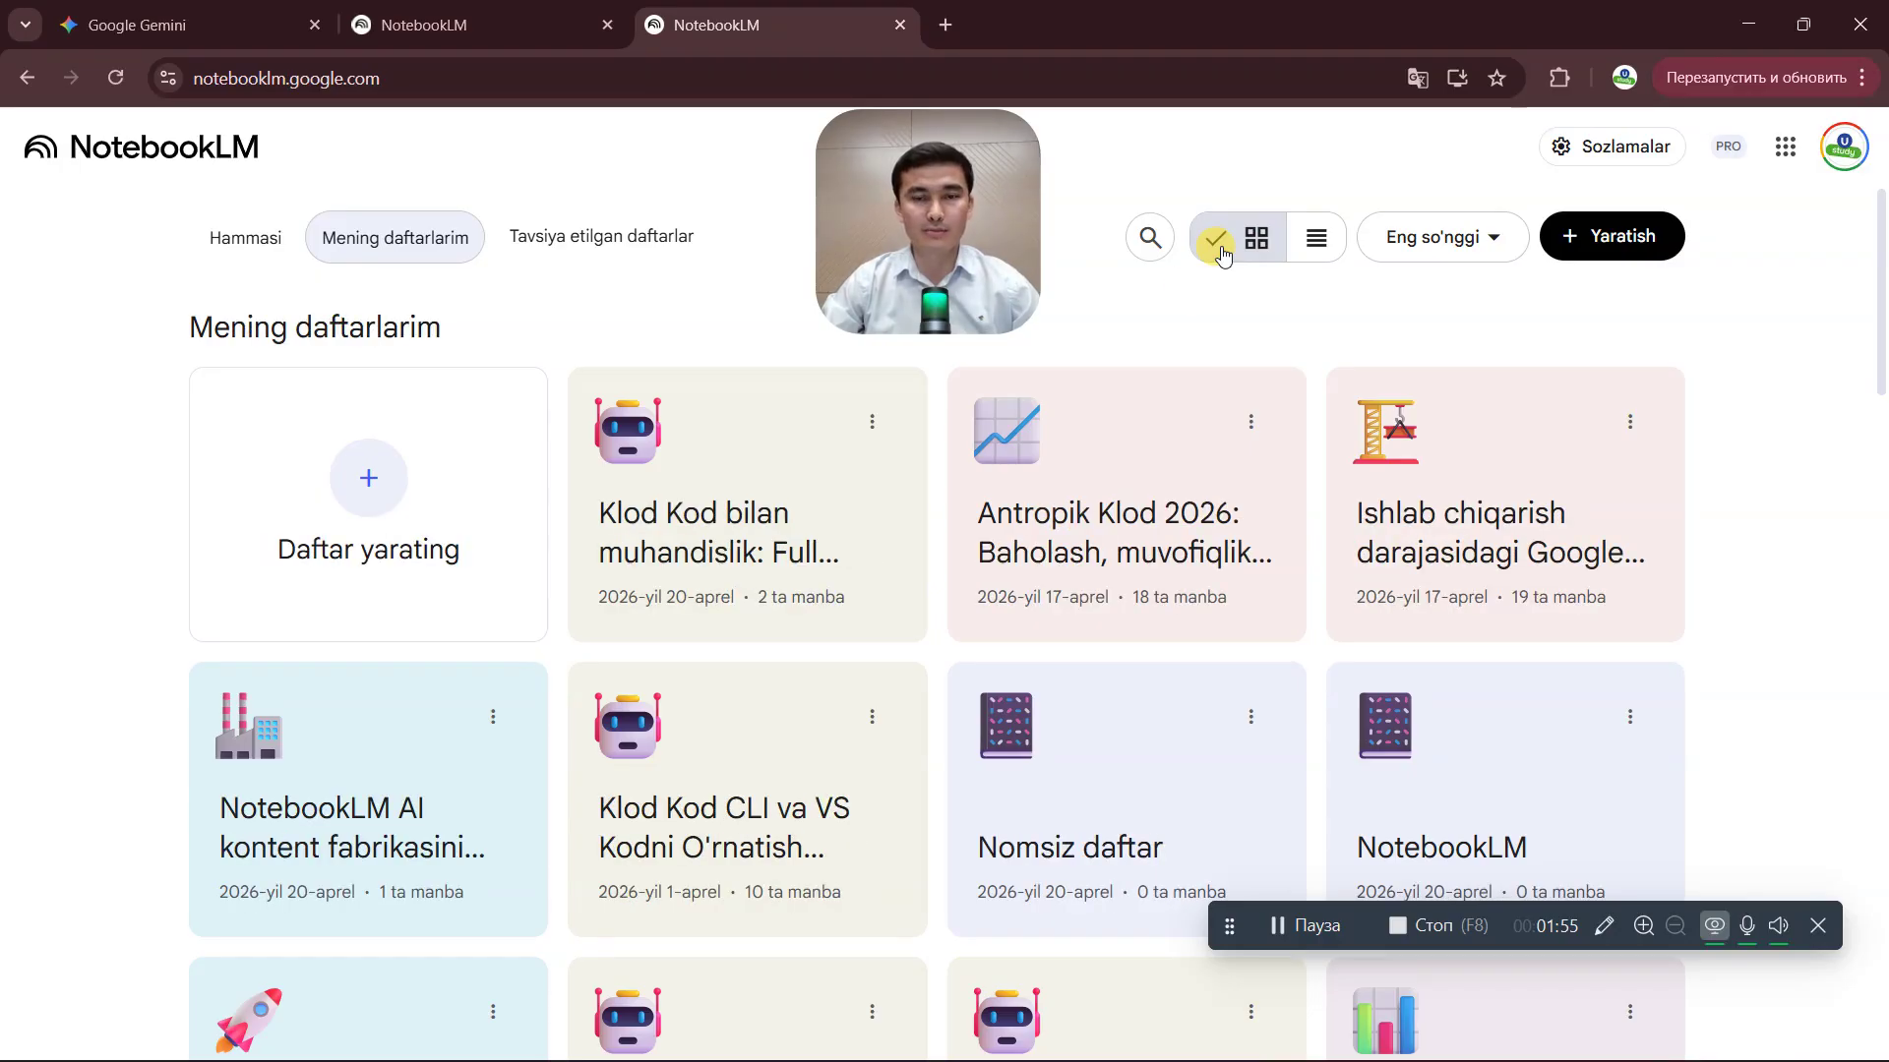
# - Create a new notebook and dismiss its add-sources dialog
pyautogui.click(1609, 244)
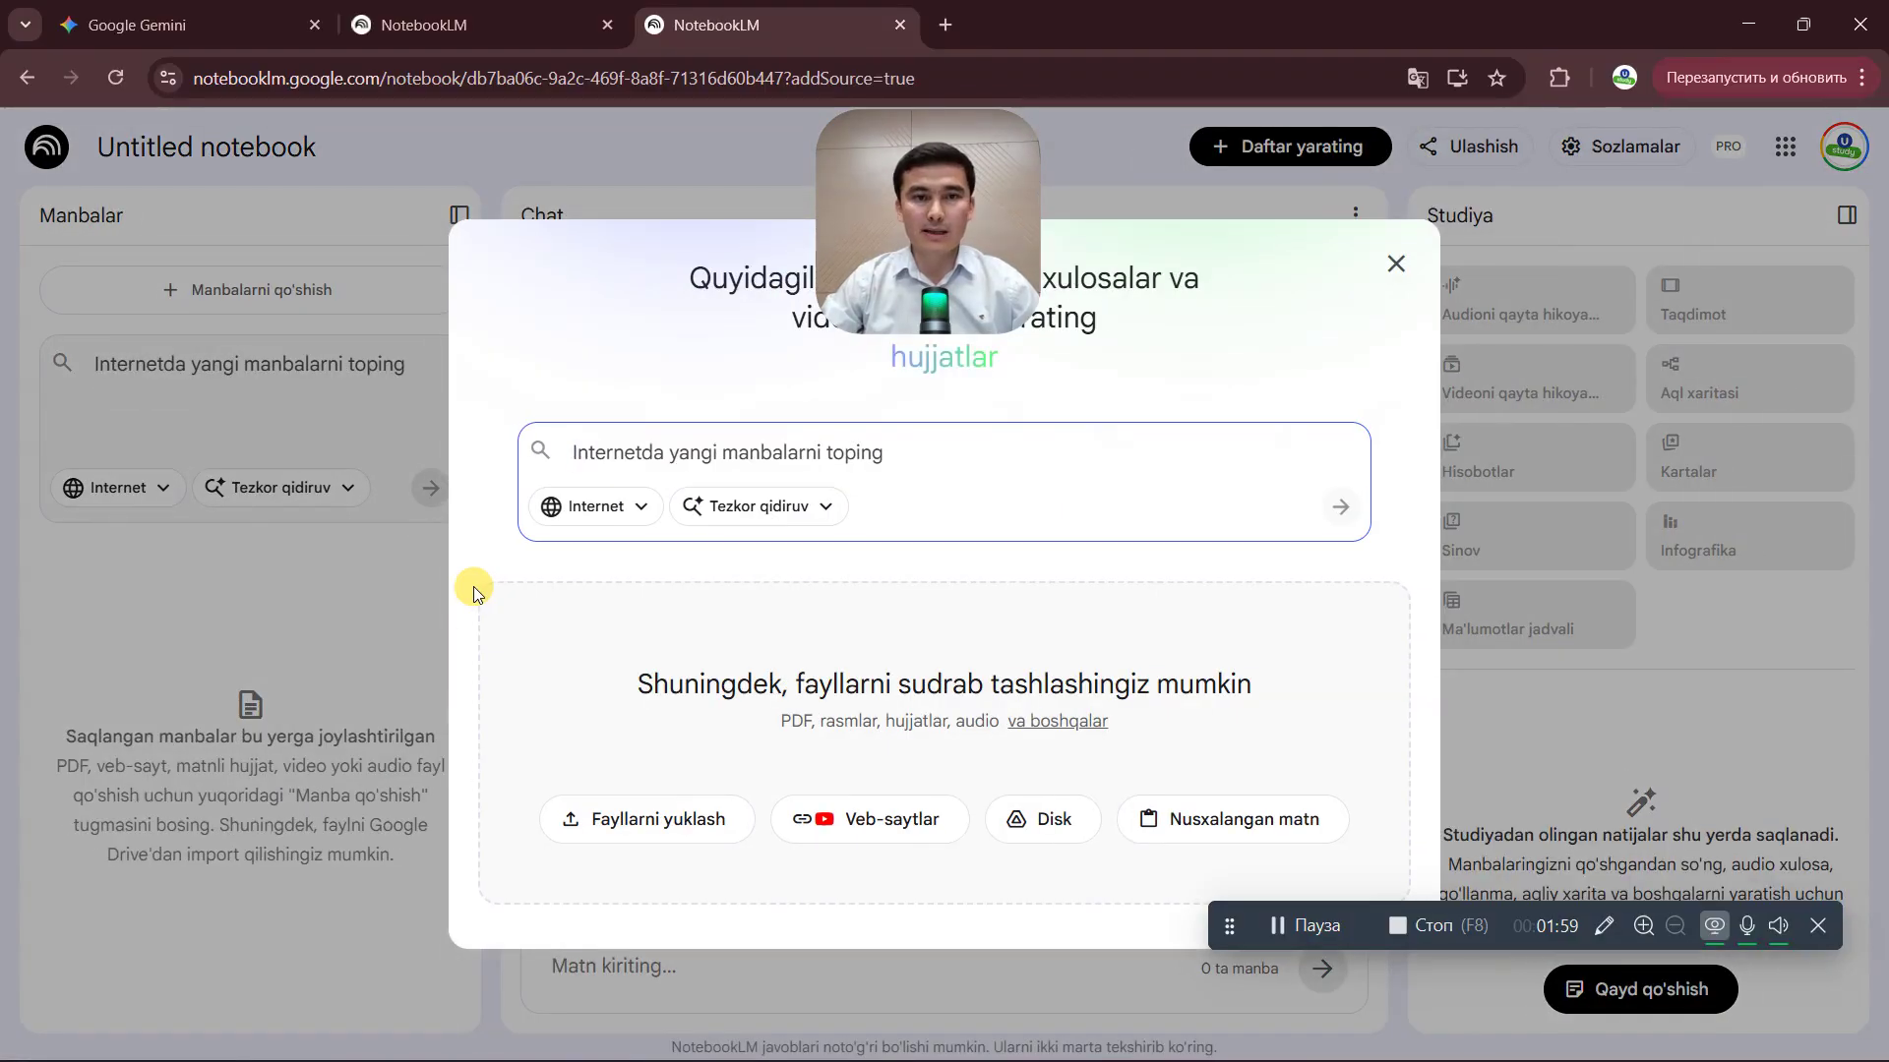
pyautogui.click(1396, 263)
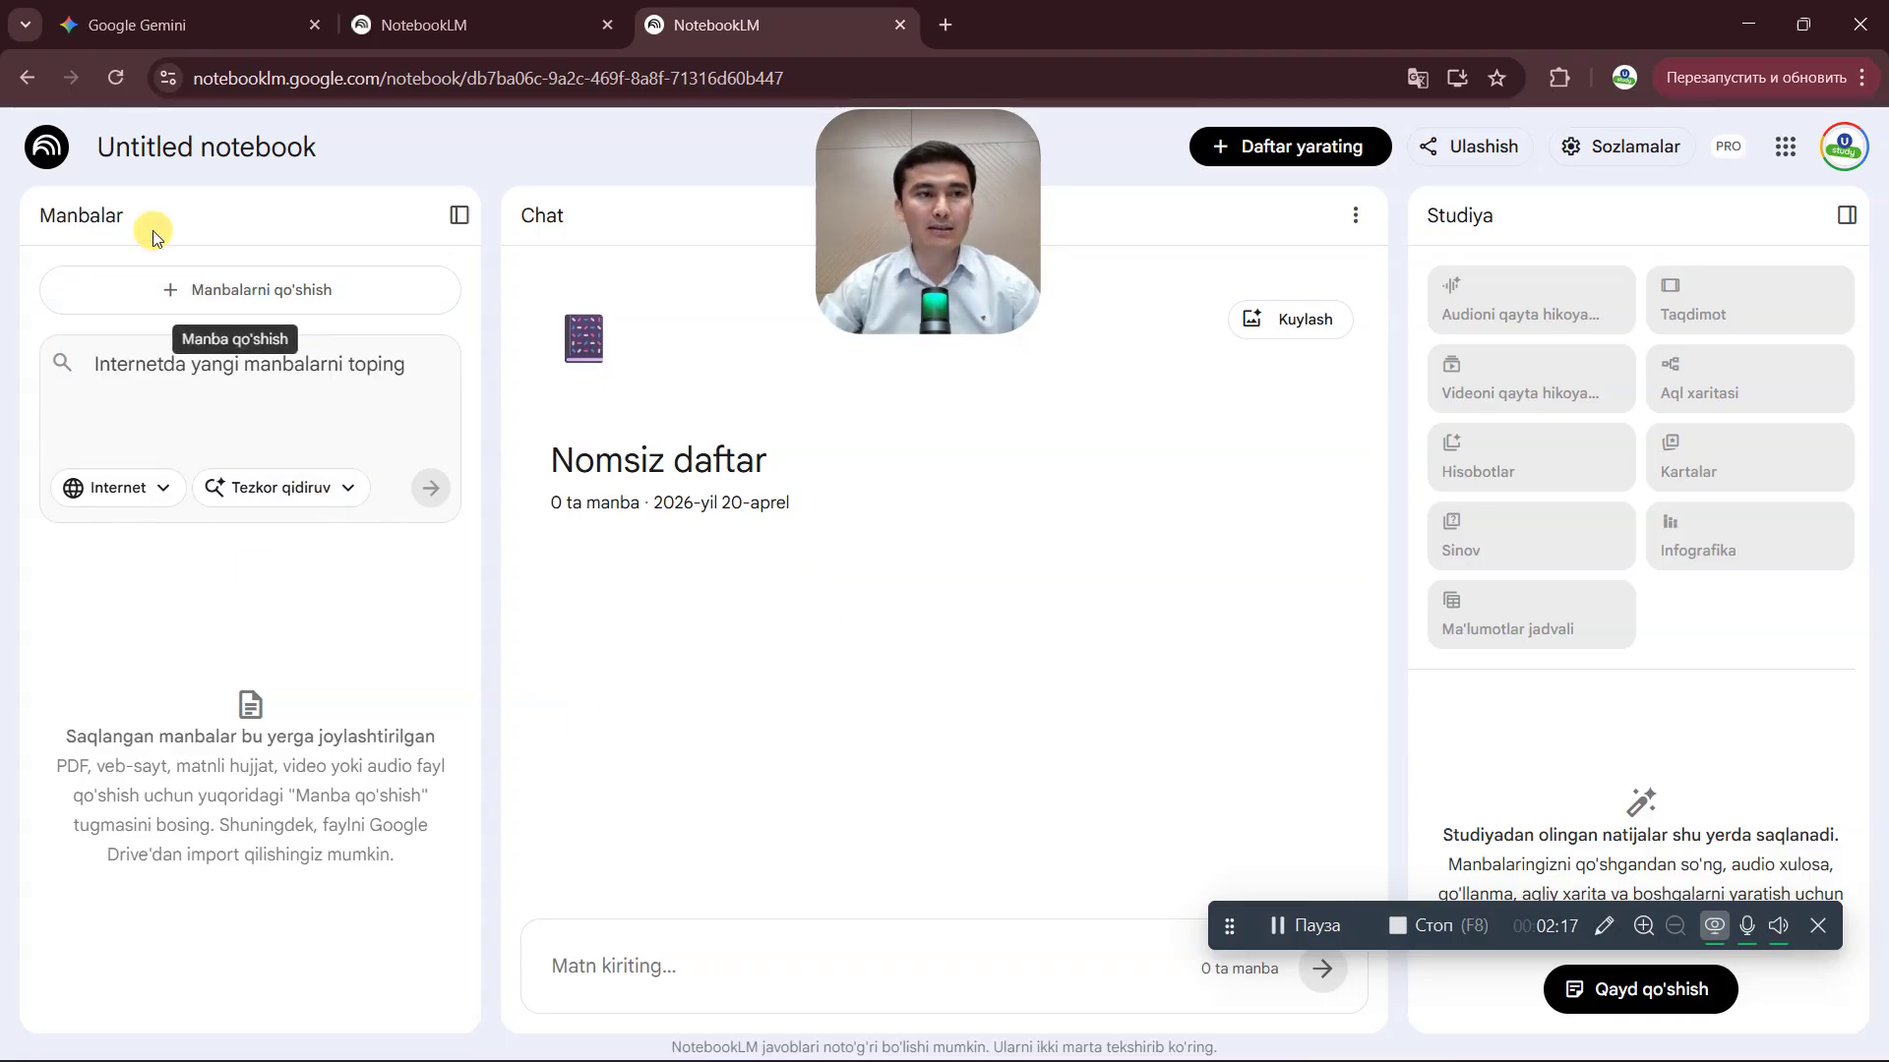
# - Review the quick search and deep research modes for finding web sources, and try entering a sample query before clearing it
pyautogui.click(254, 292)
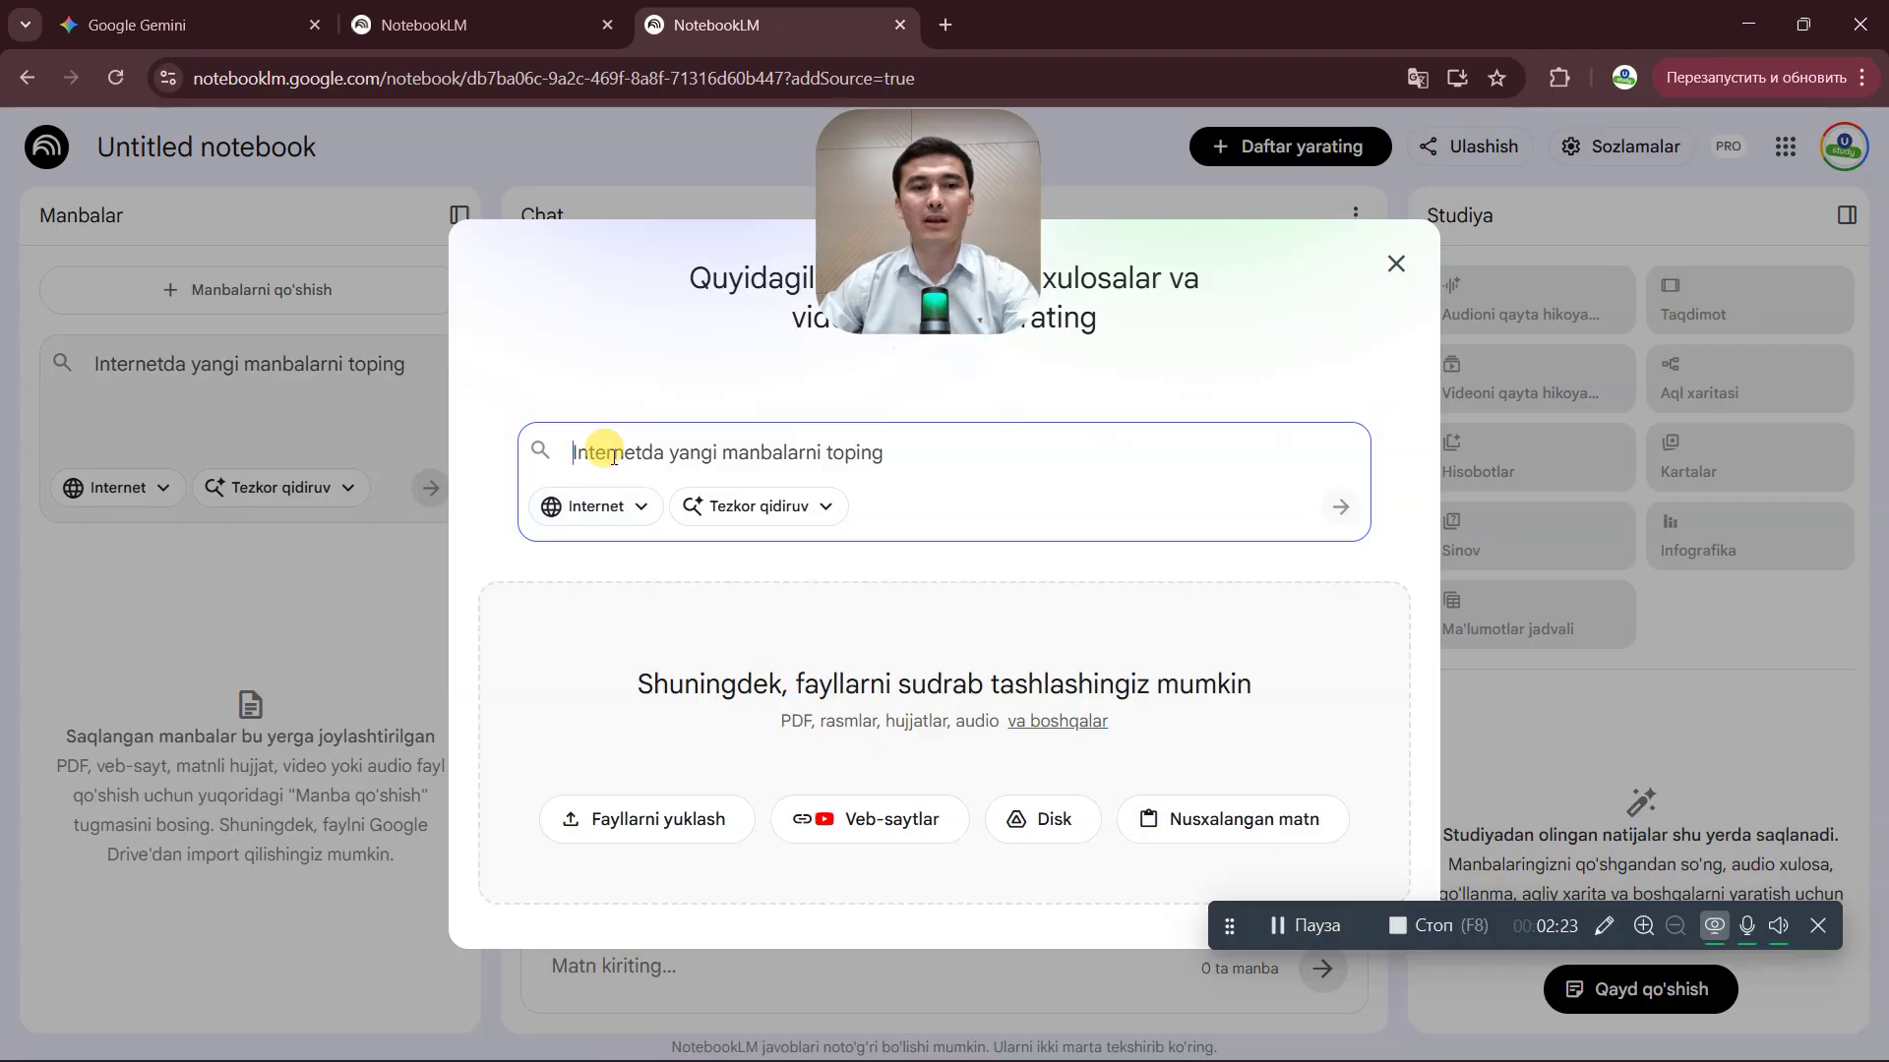
pyautogui.click(764, 510)
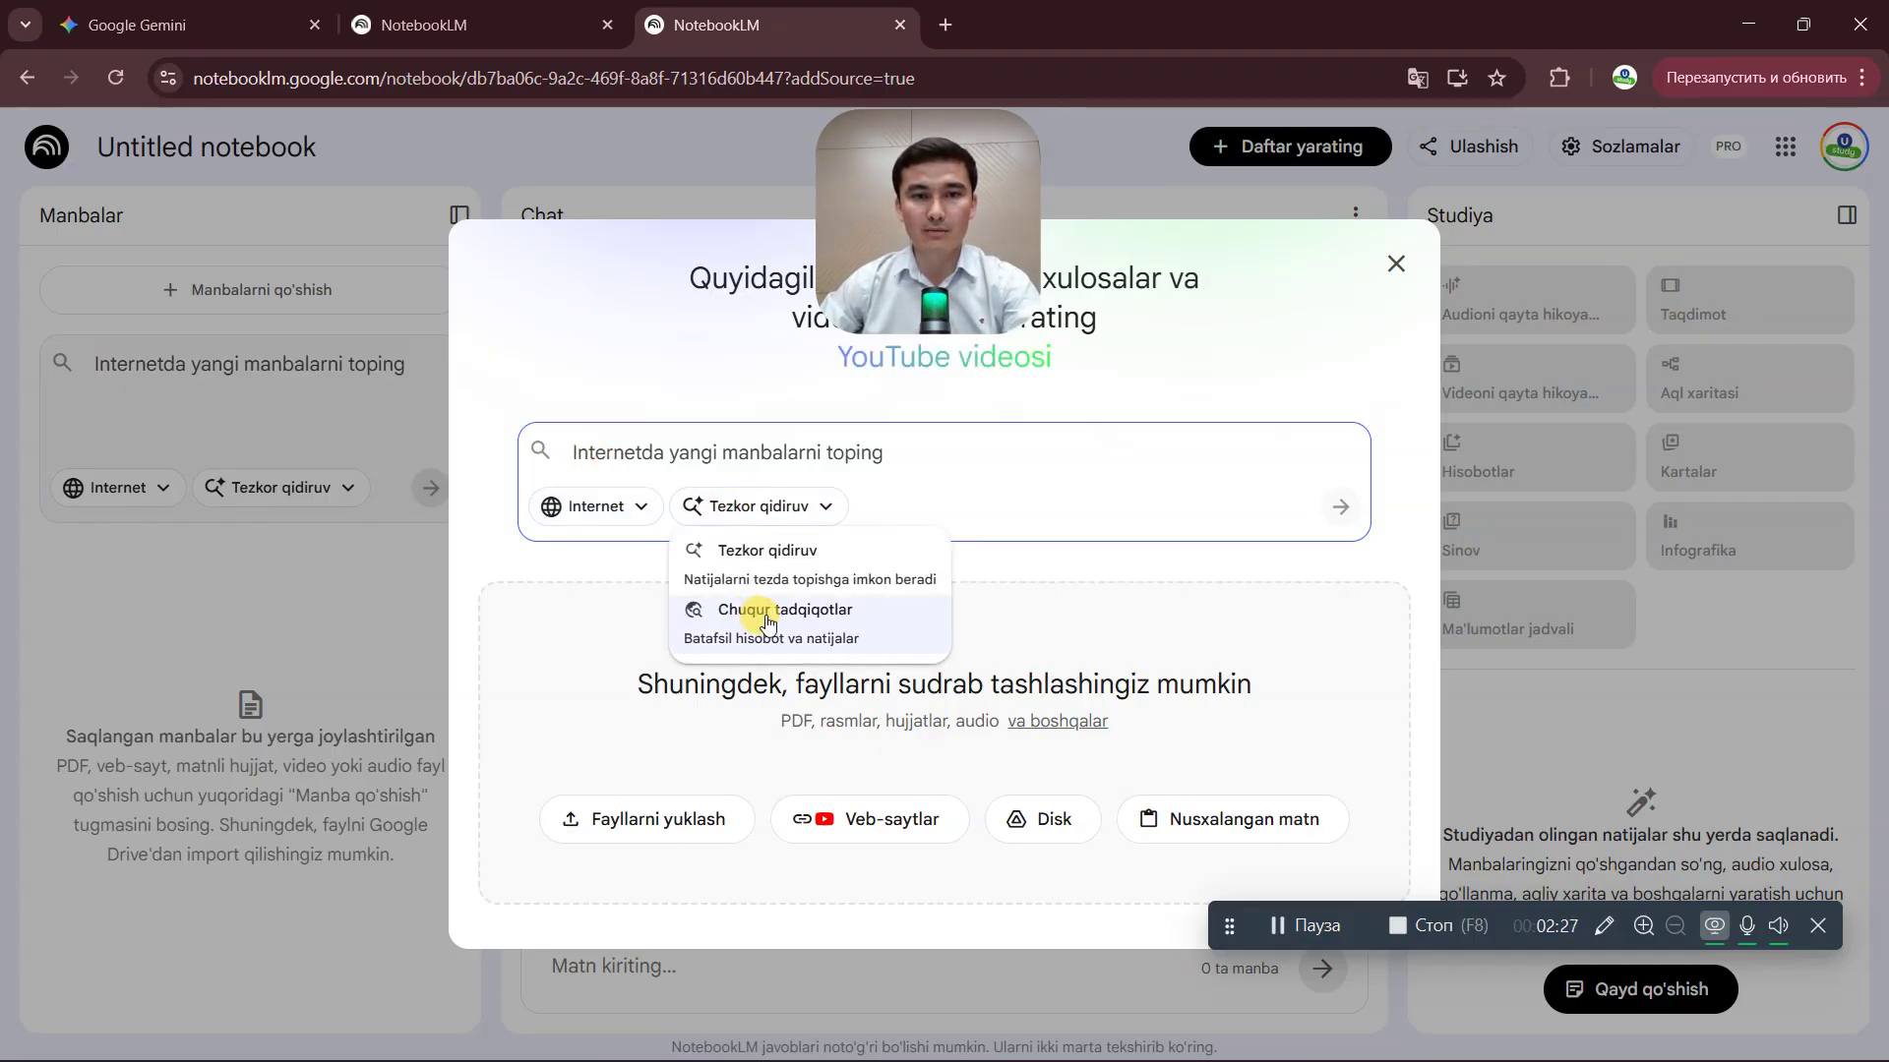
pyautogui.click(582, 580)
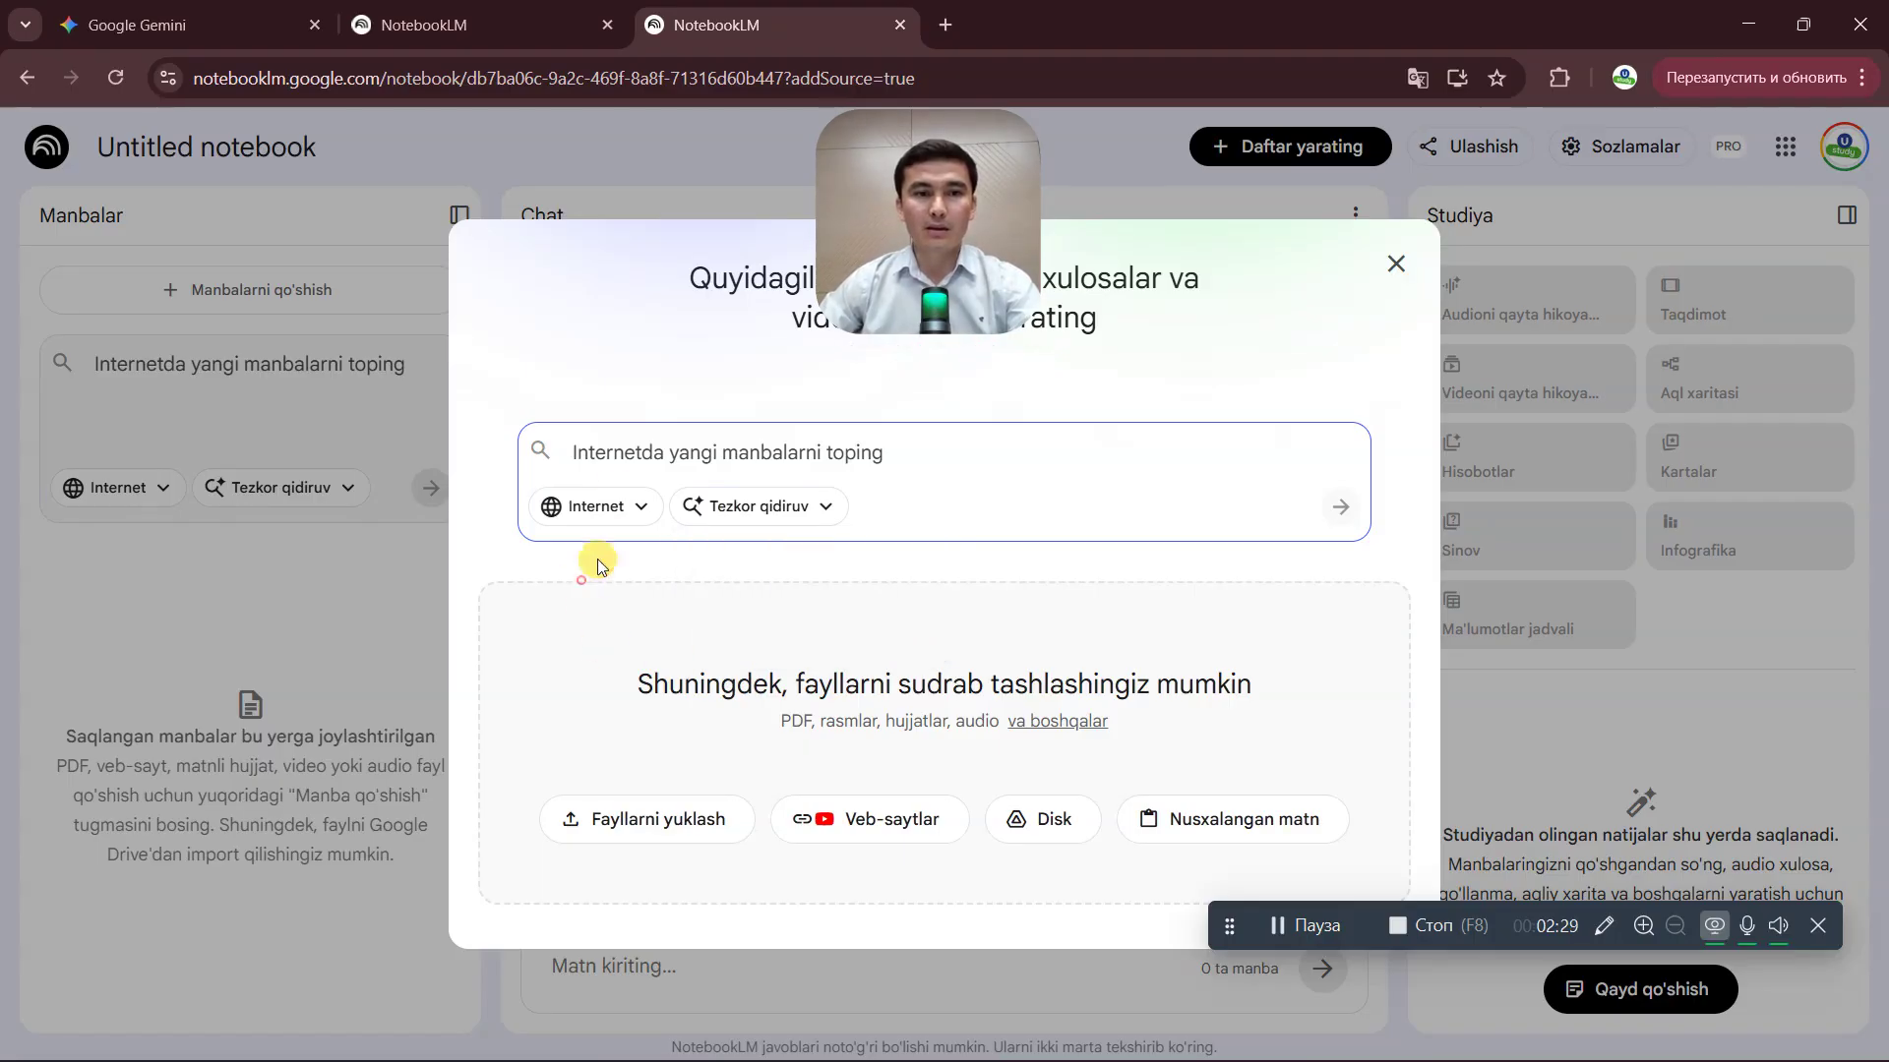
pyautogui.write('hfgdsh')
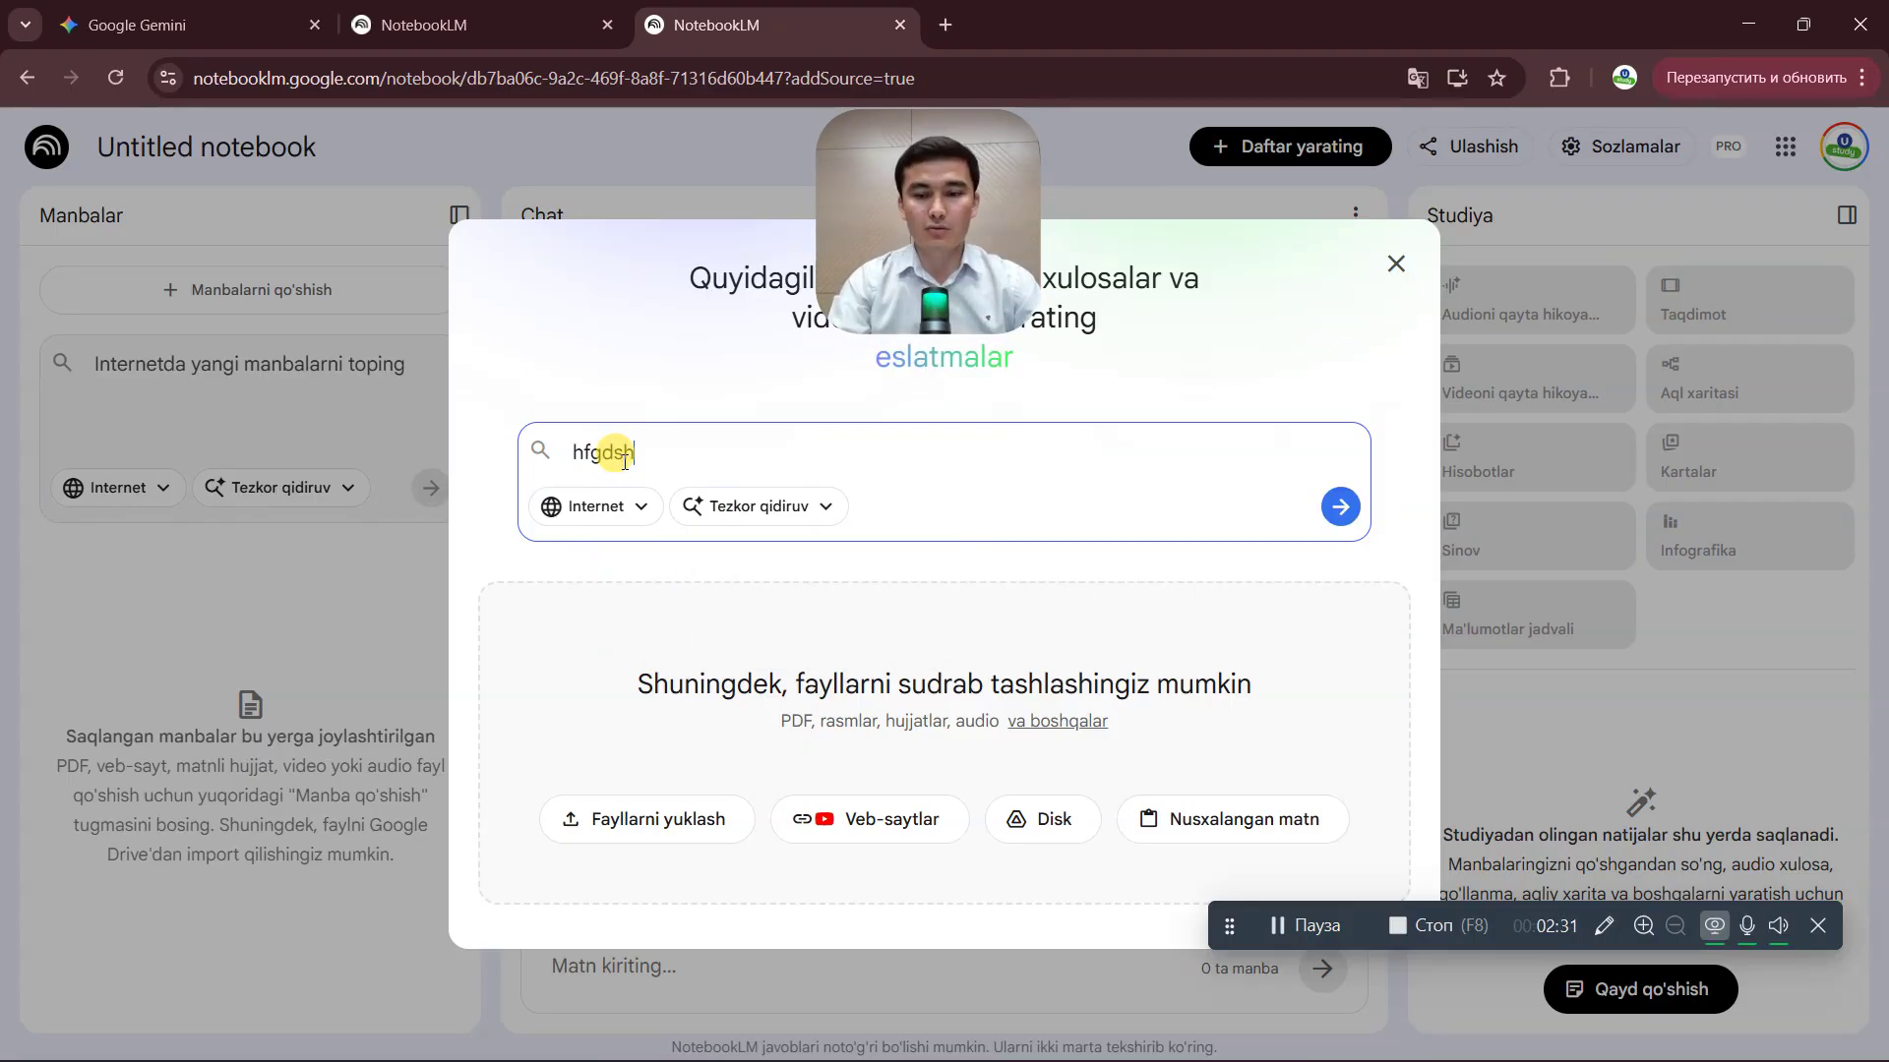
pyautogui.press('BackSpace')
pyautogui.press('BackSpace')
pyautogui.press('BackSpace')
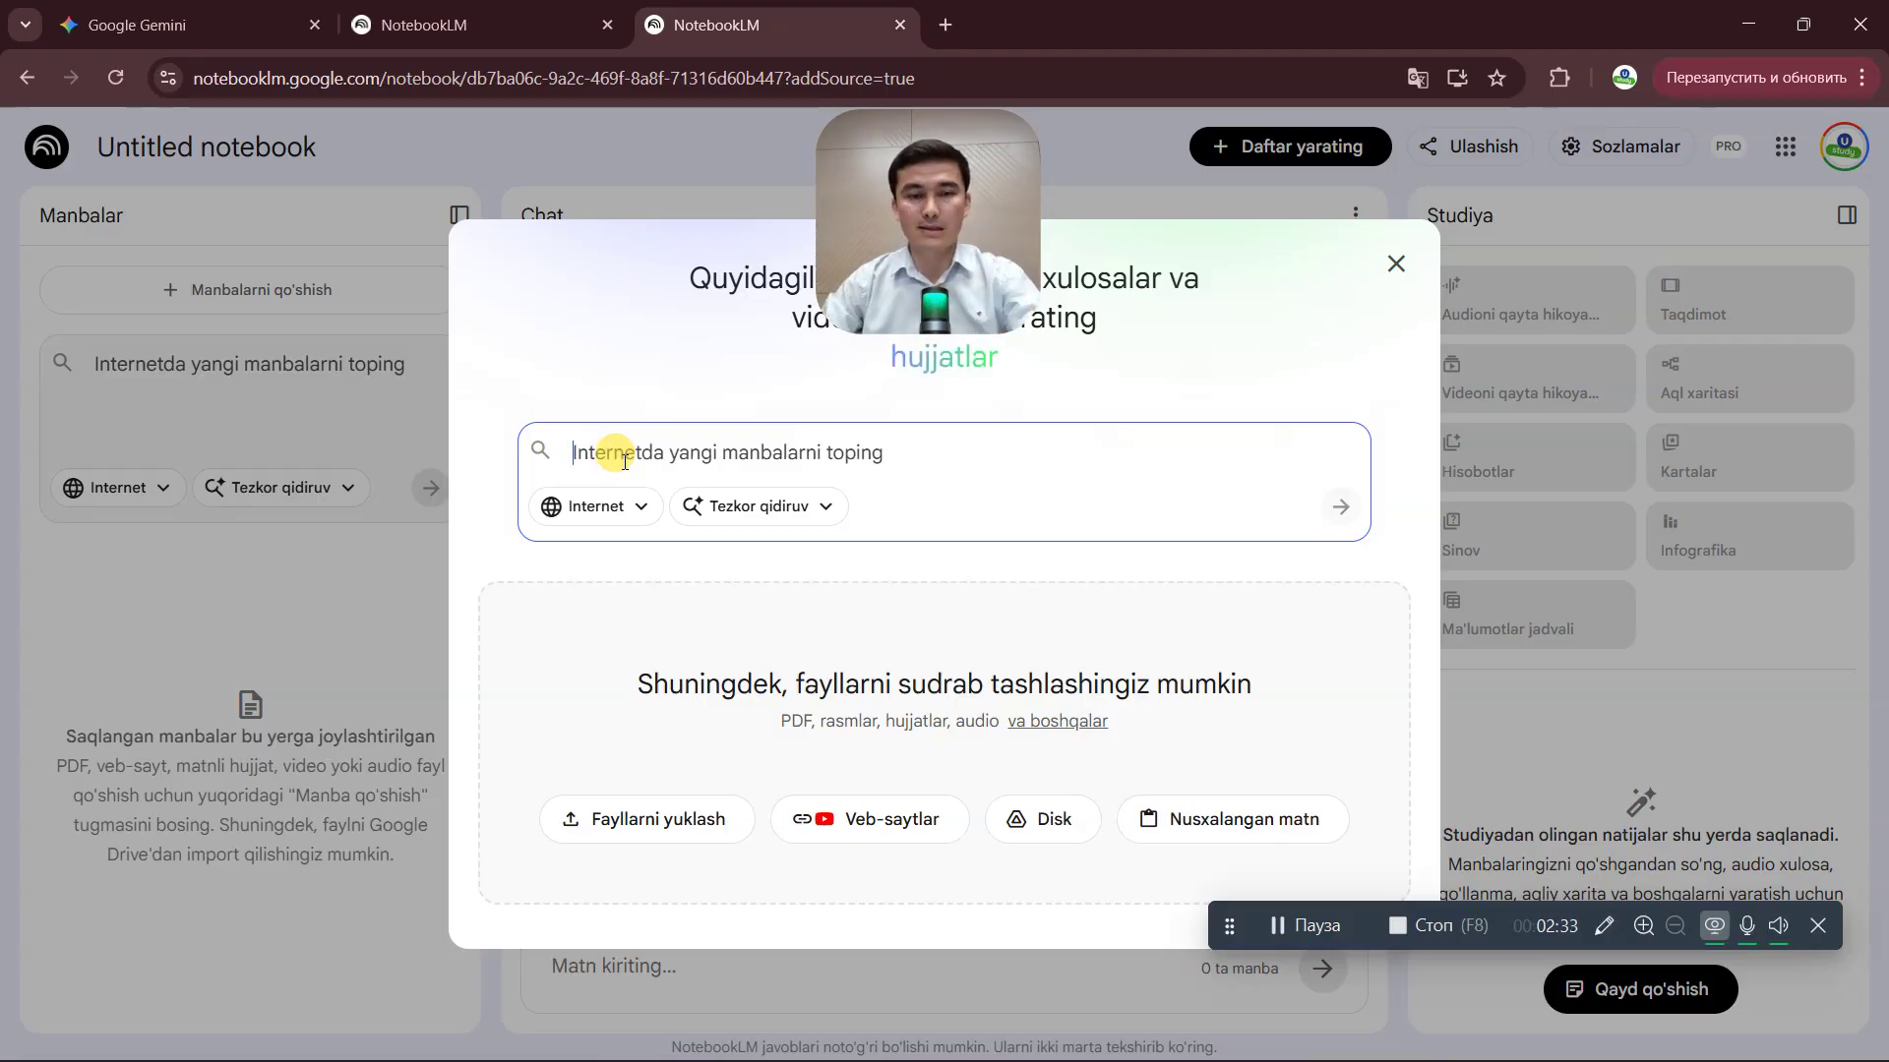
# - Examine the file upload and the website and YouTube link options for adding sources, closing each without adding anything
pyautogui.click(663, 829)
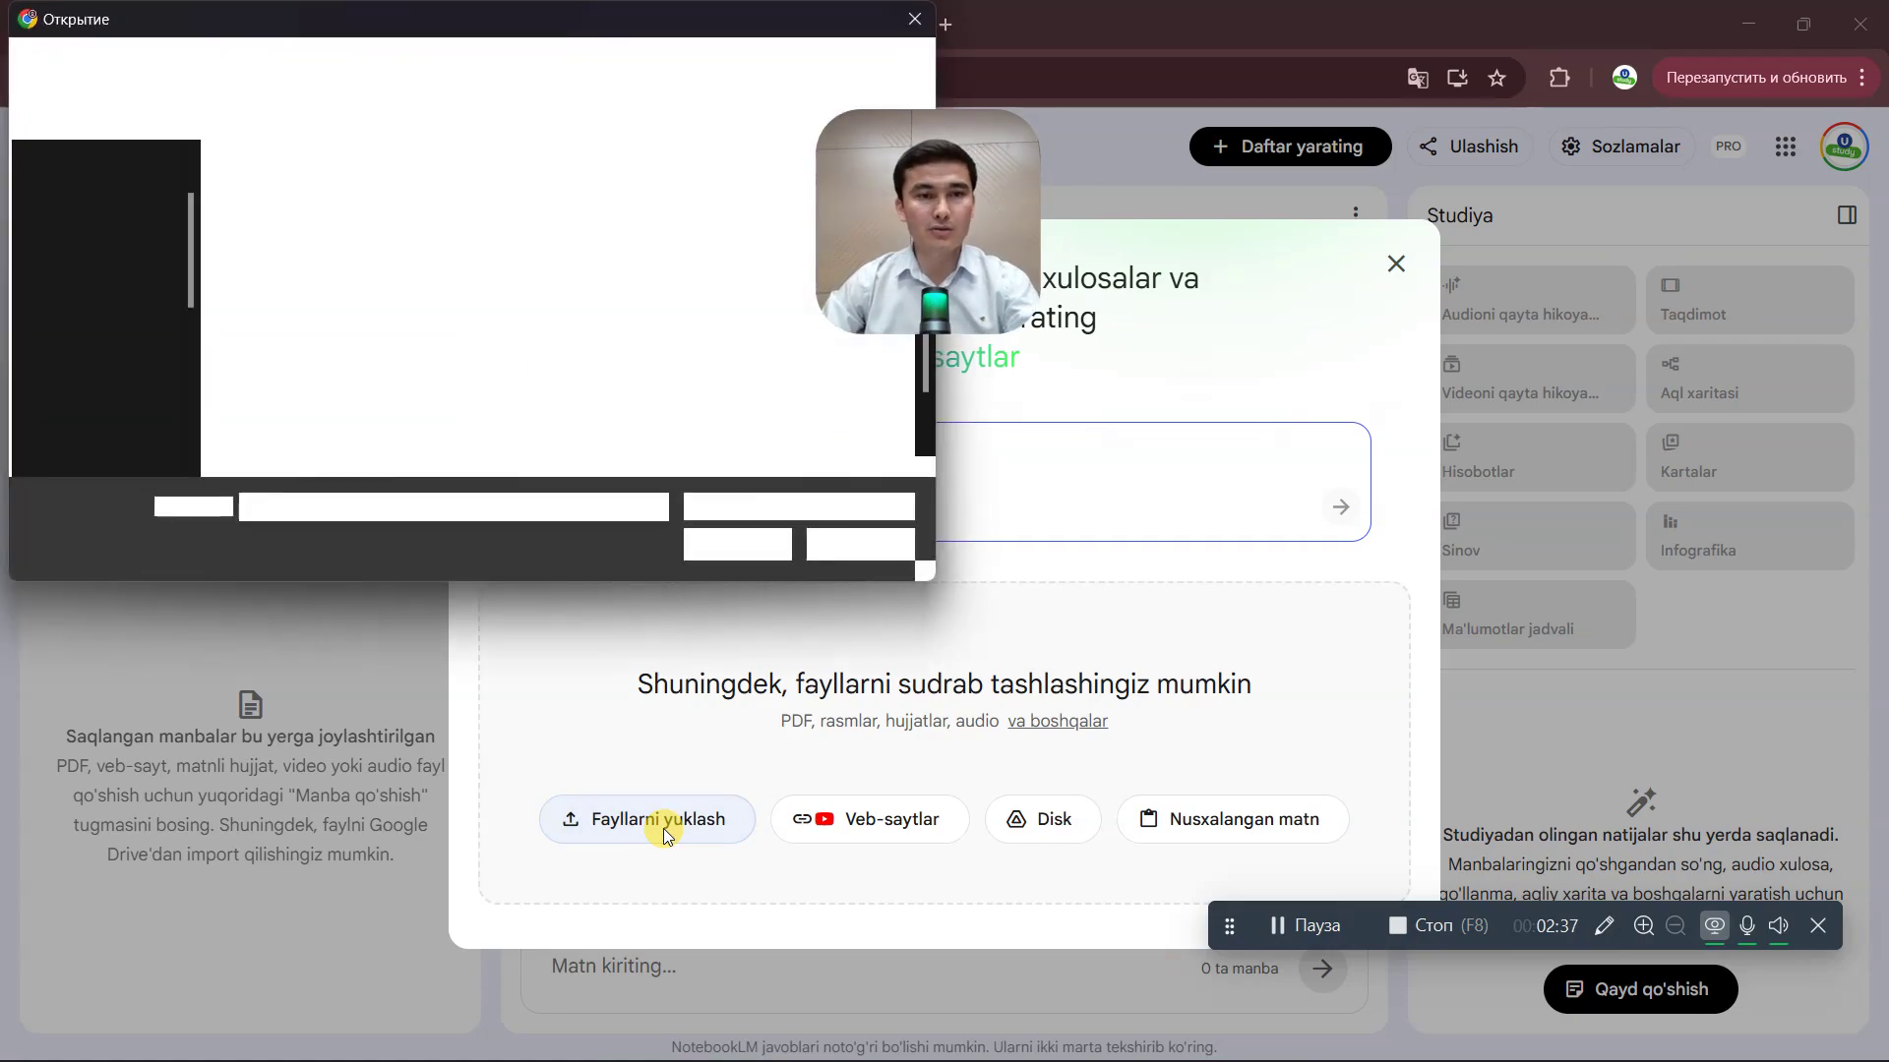
pyautogui.click(861, 543)
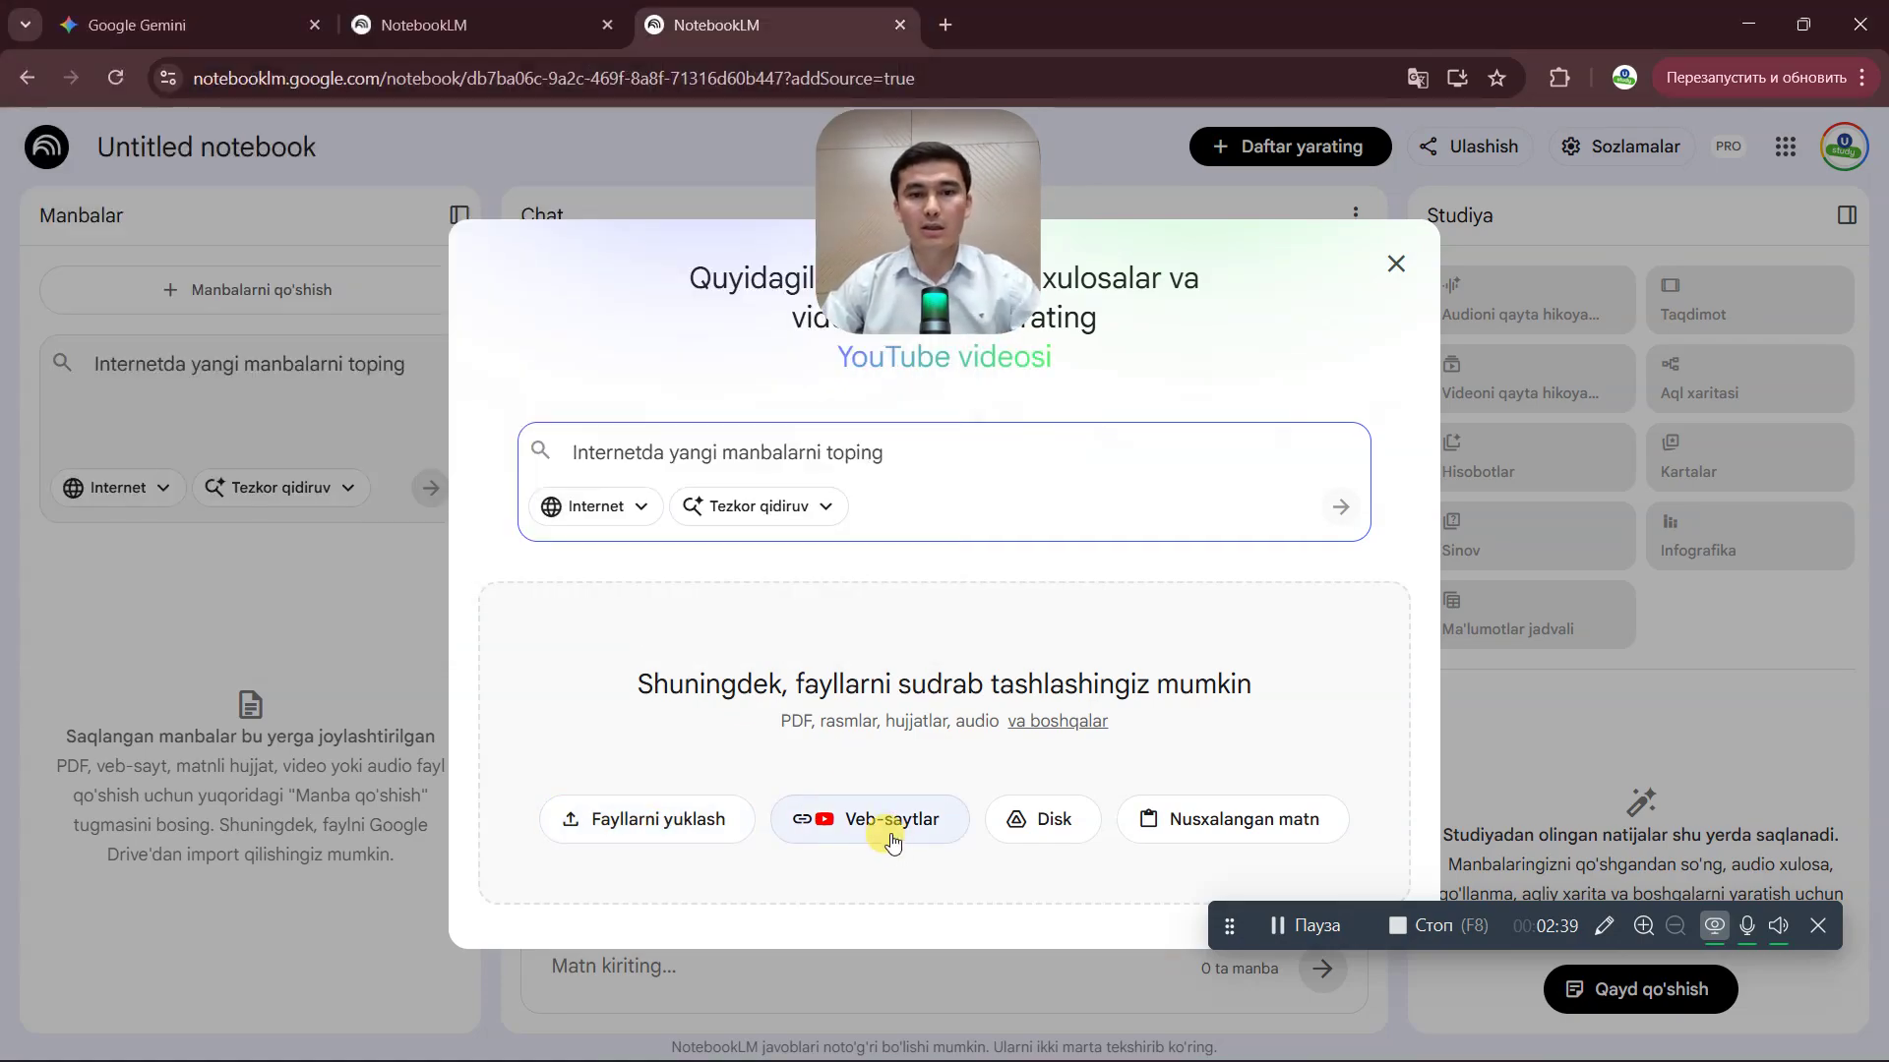
pyautogui.click(892, 842)
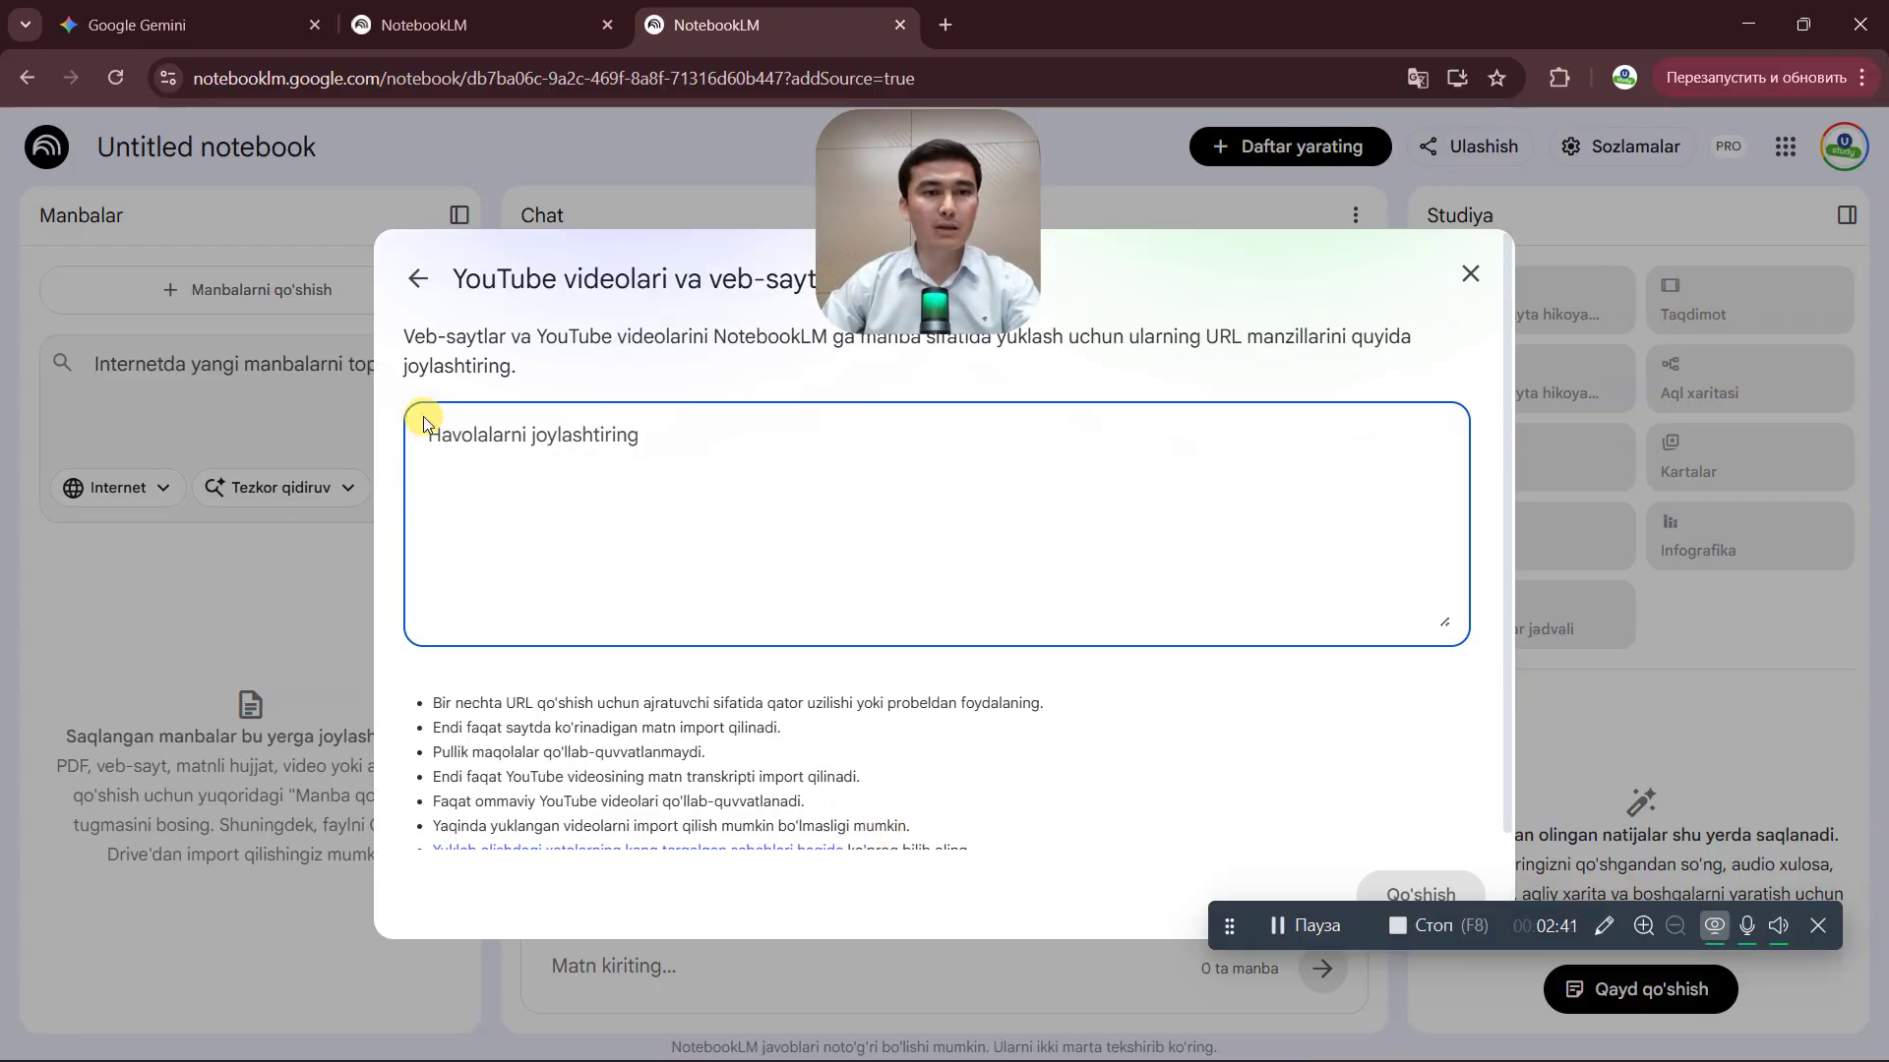
pyautogui.scroll(-1, 701, 723)
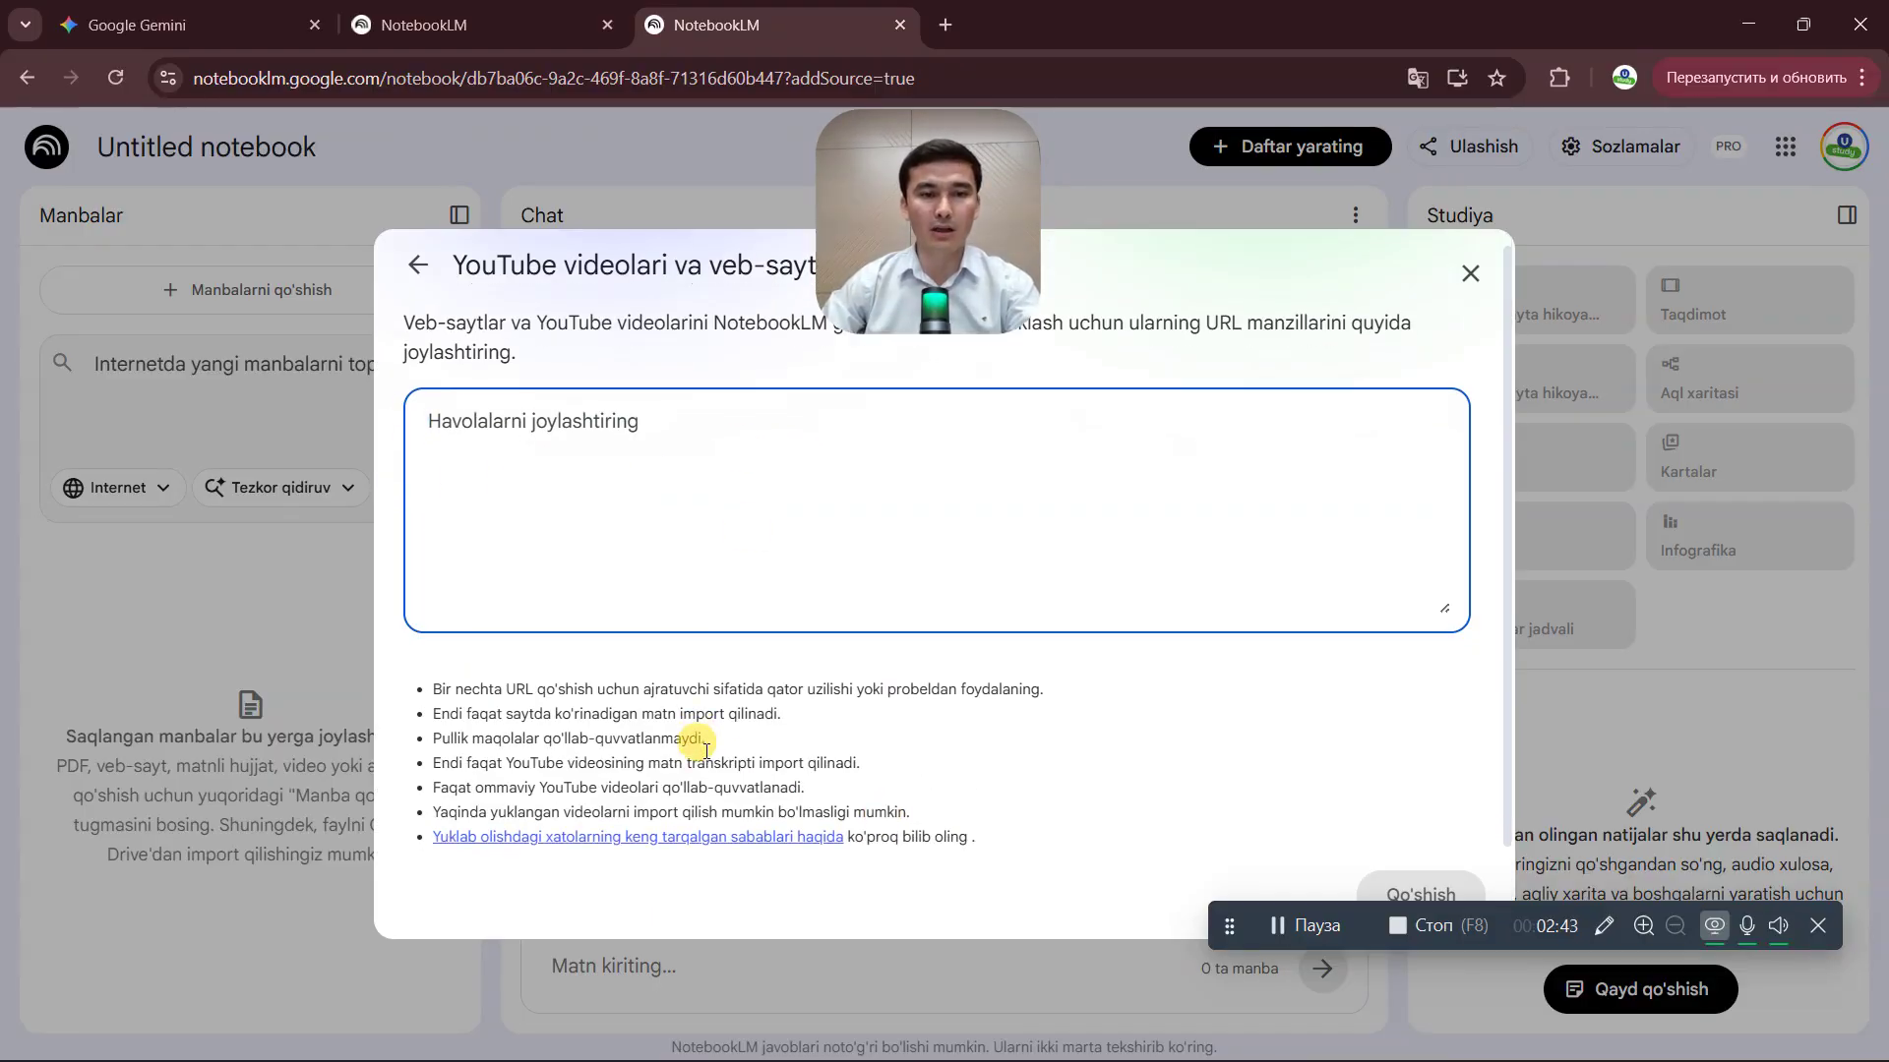
pyautogui.click(1475, 275)
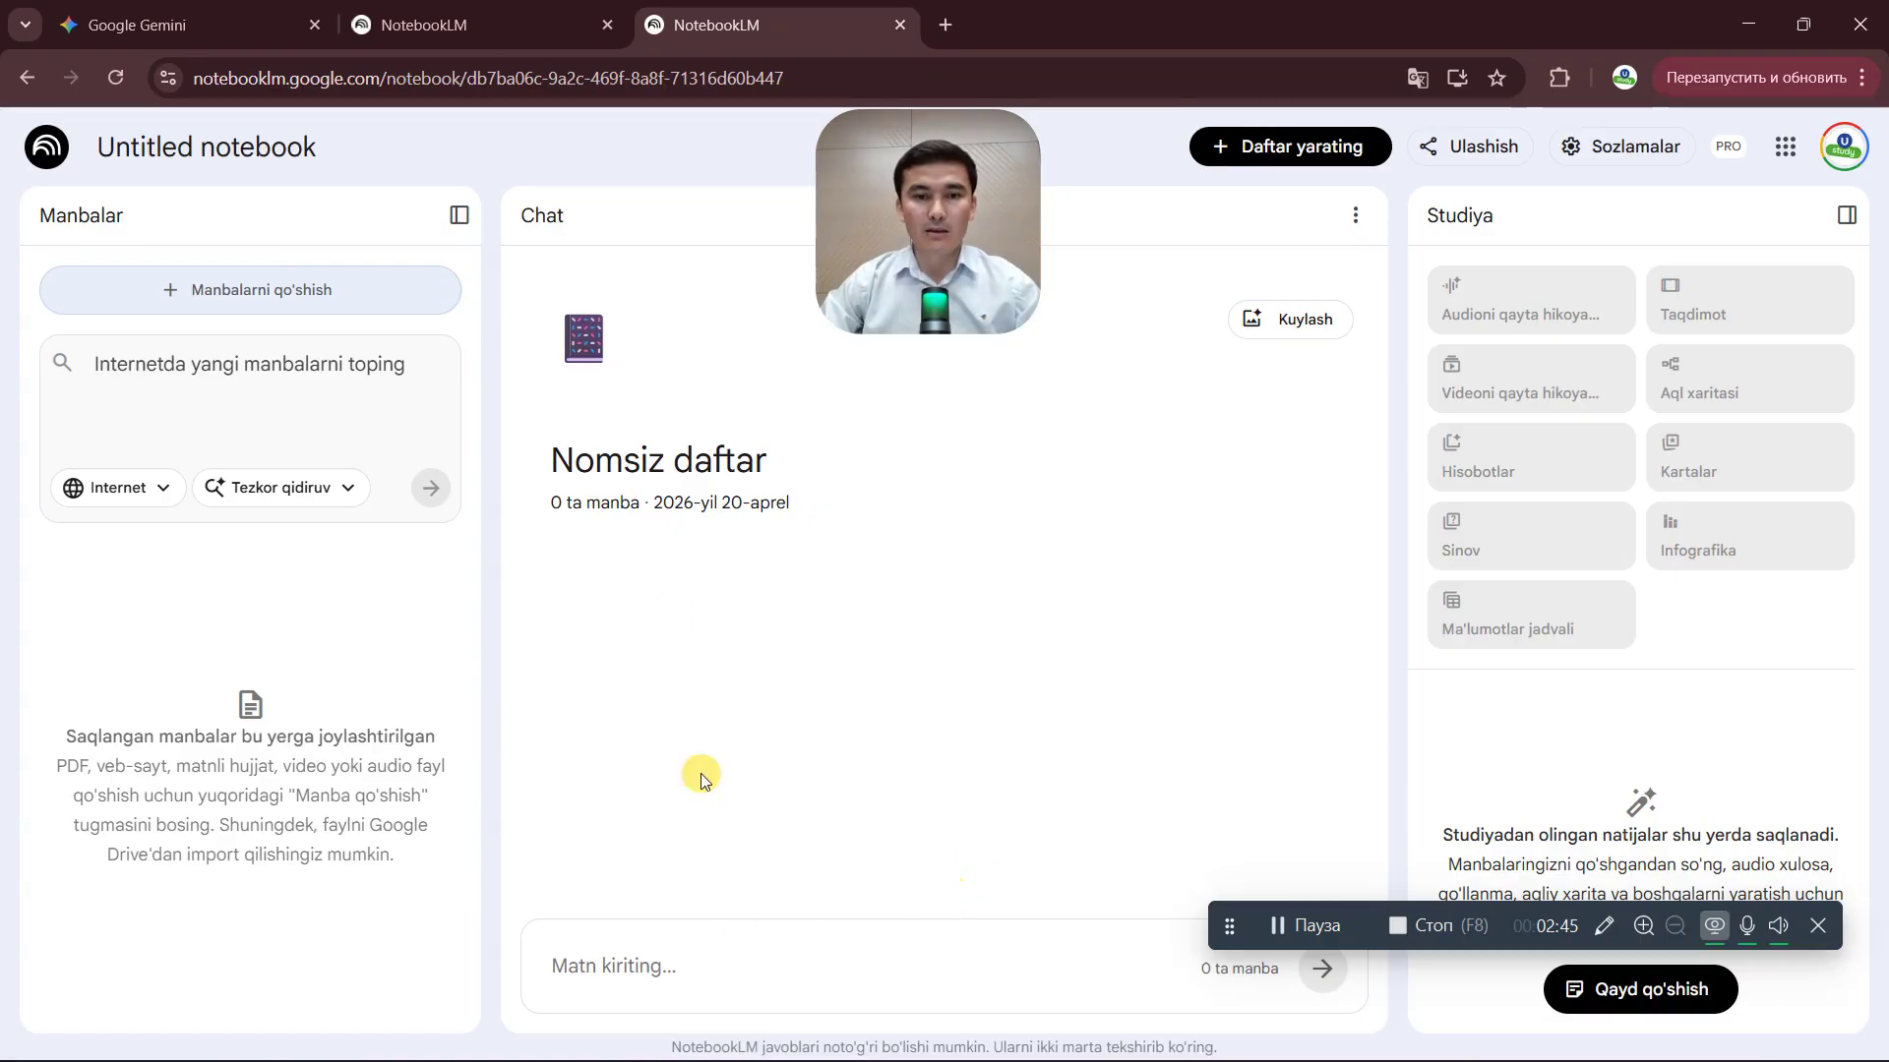
# - Examine the Google Drive file picker for adding sources and close it without selecting a file
pyautogui.click(321, 292)
pyautogui.click(1037, 820)
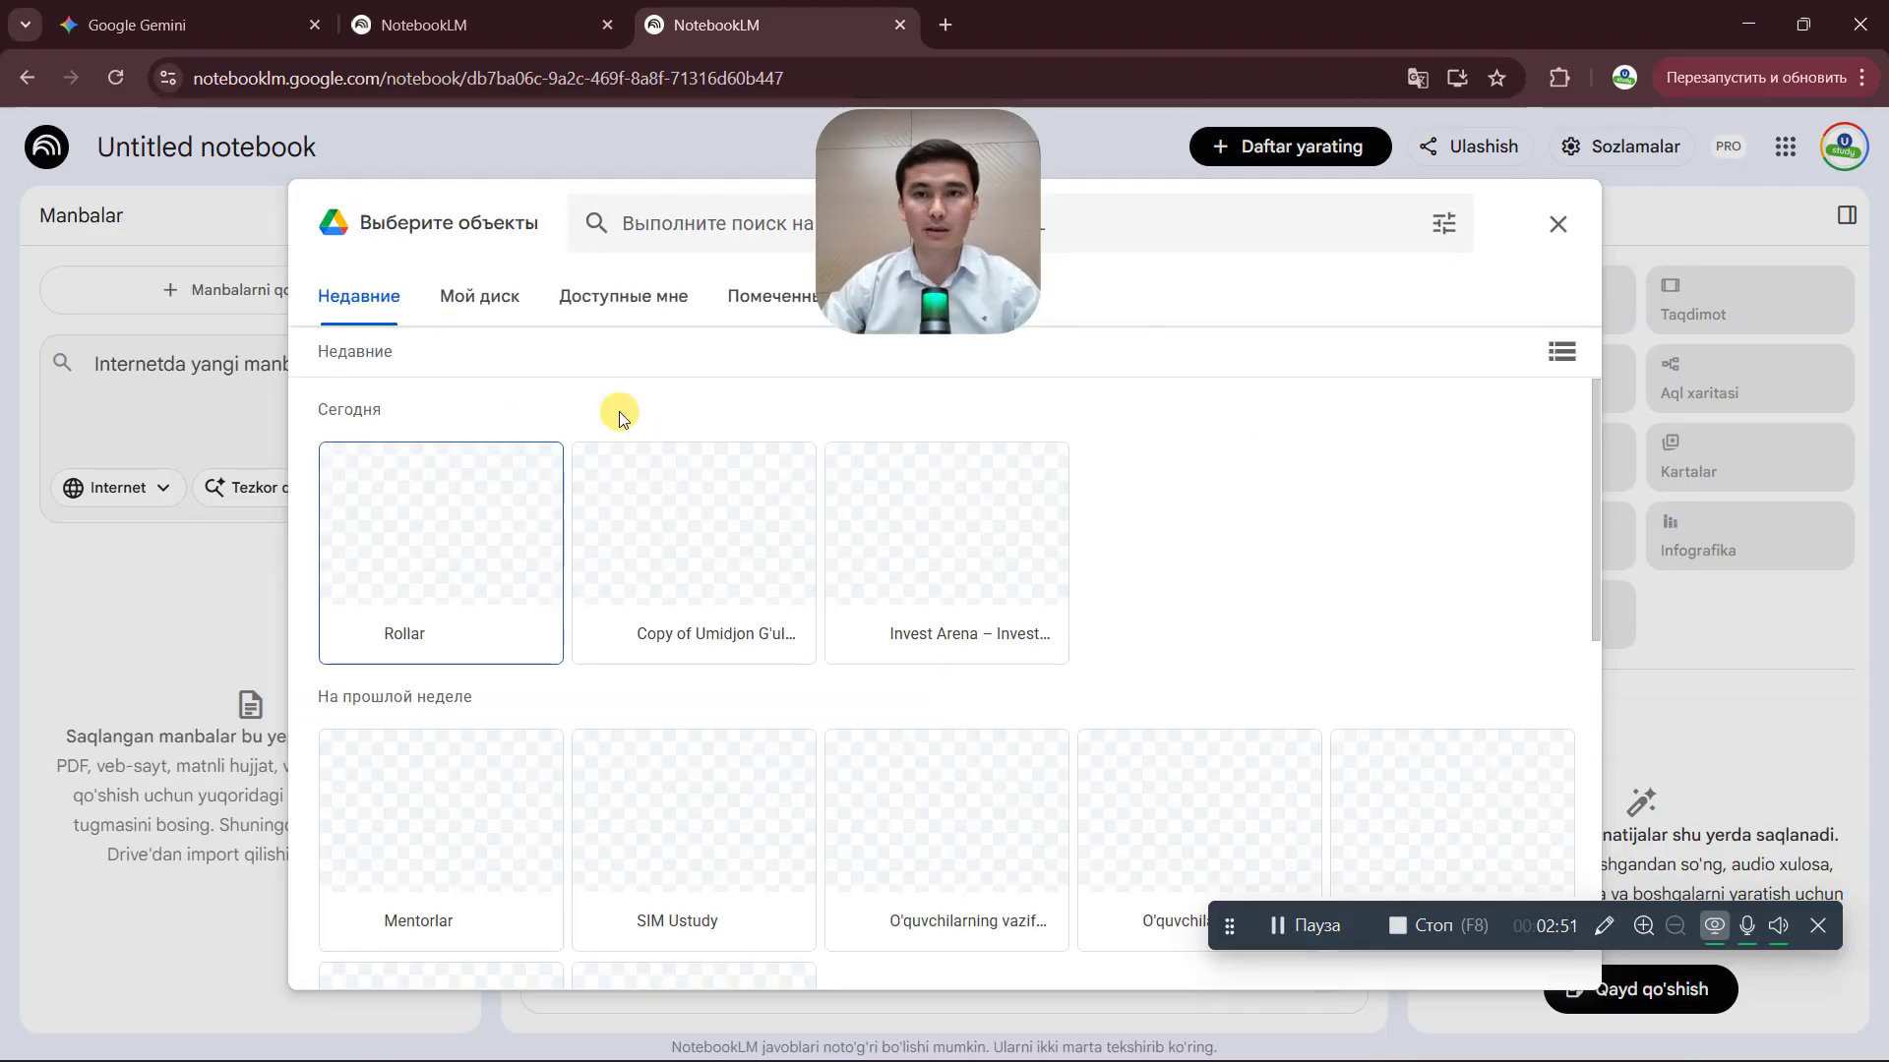
pyautogui.click(1558, 226)
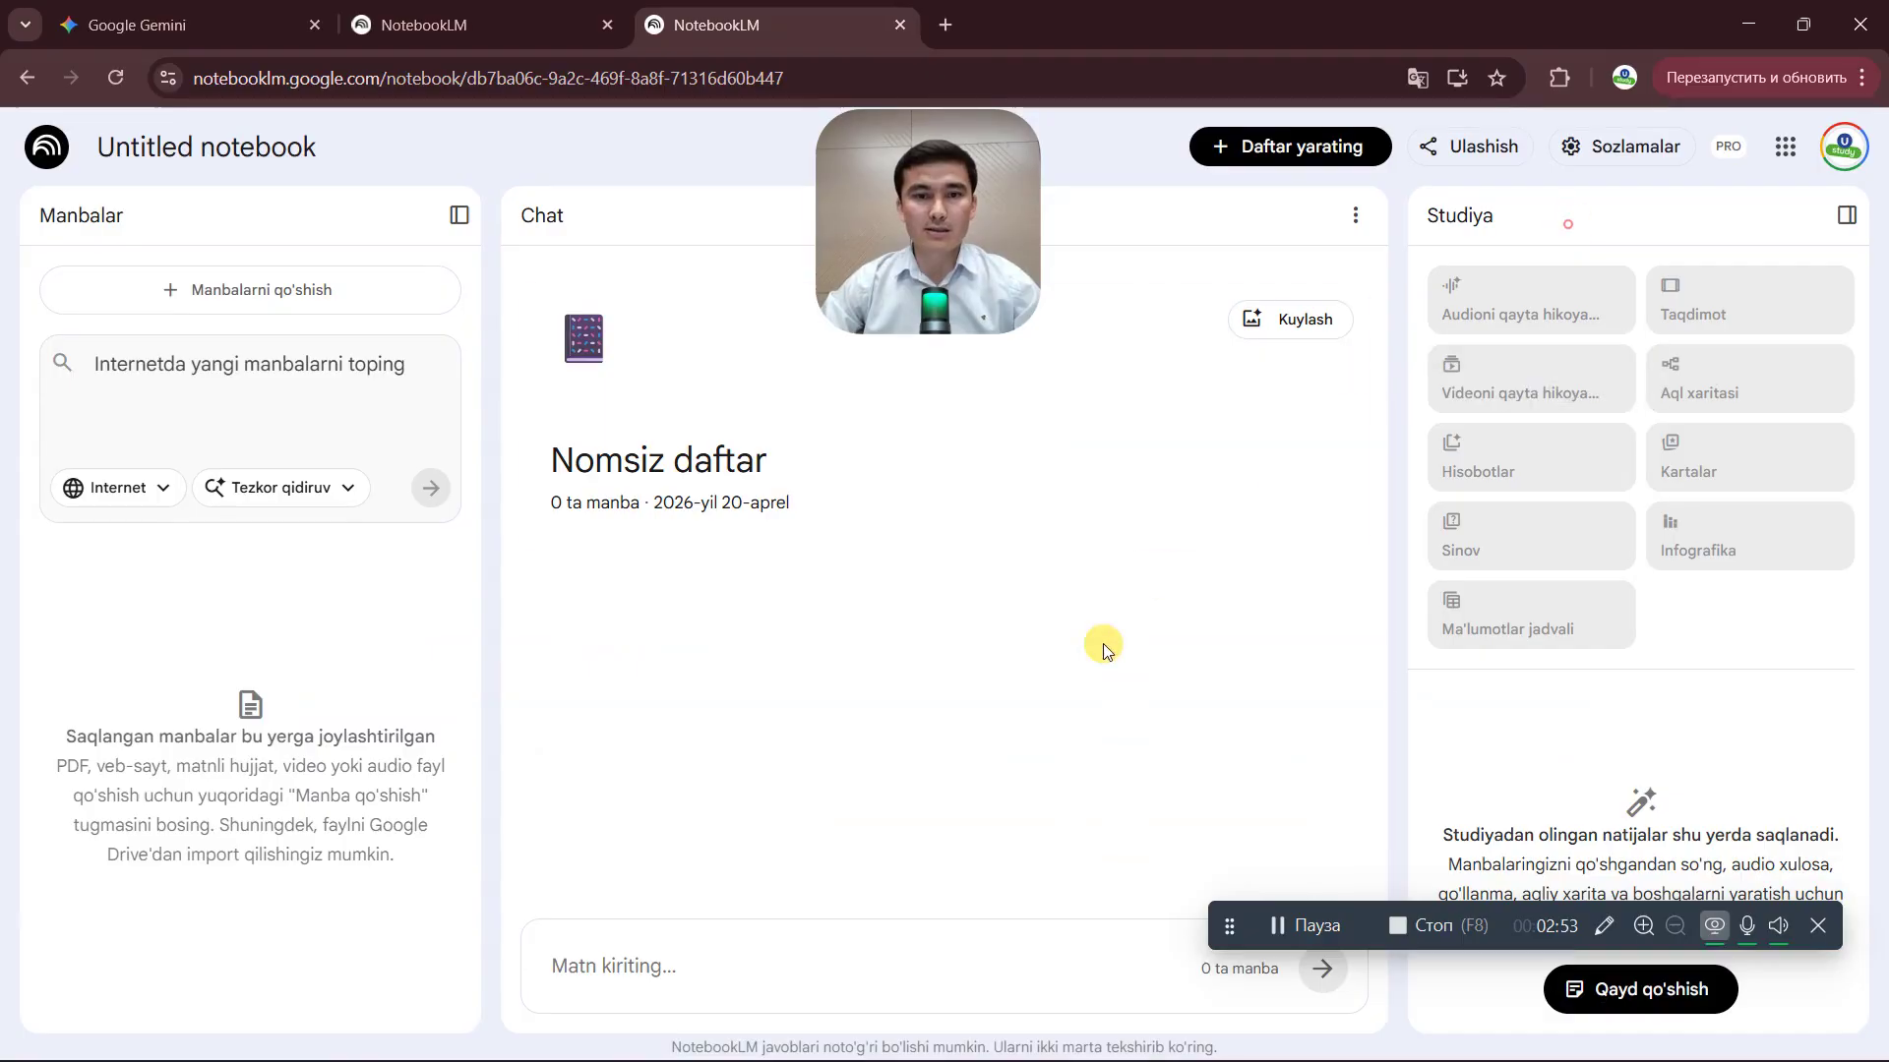
# - Try entering the sample text "rhthjfjfjh" as a copied-text source, then dismiss the dialog without adding it
pyautogui.click(272, 315)
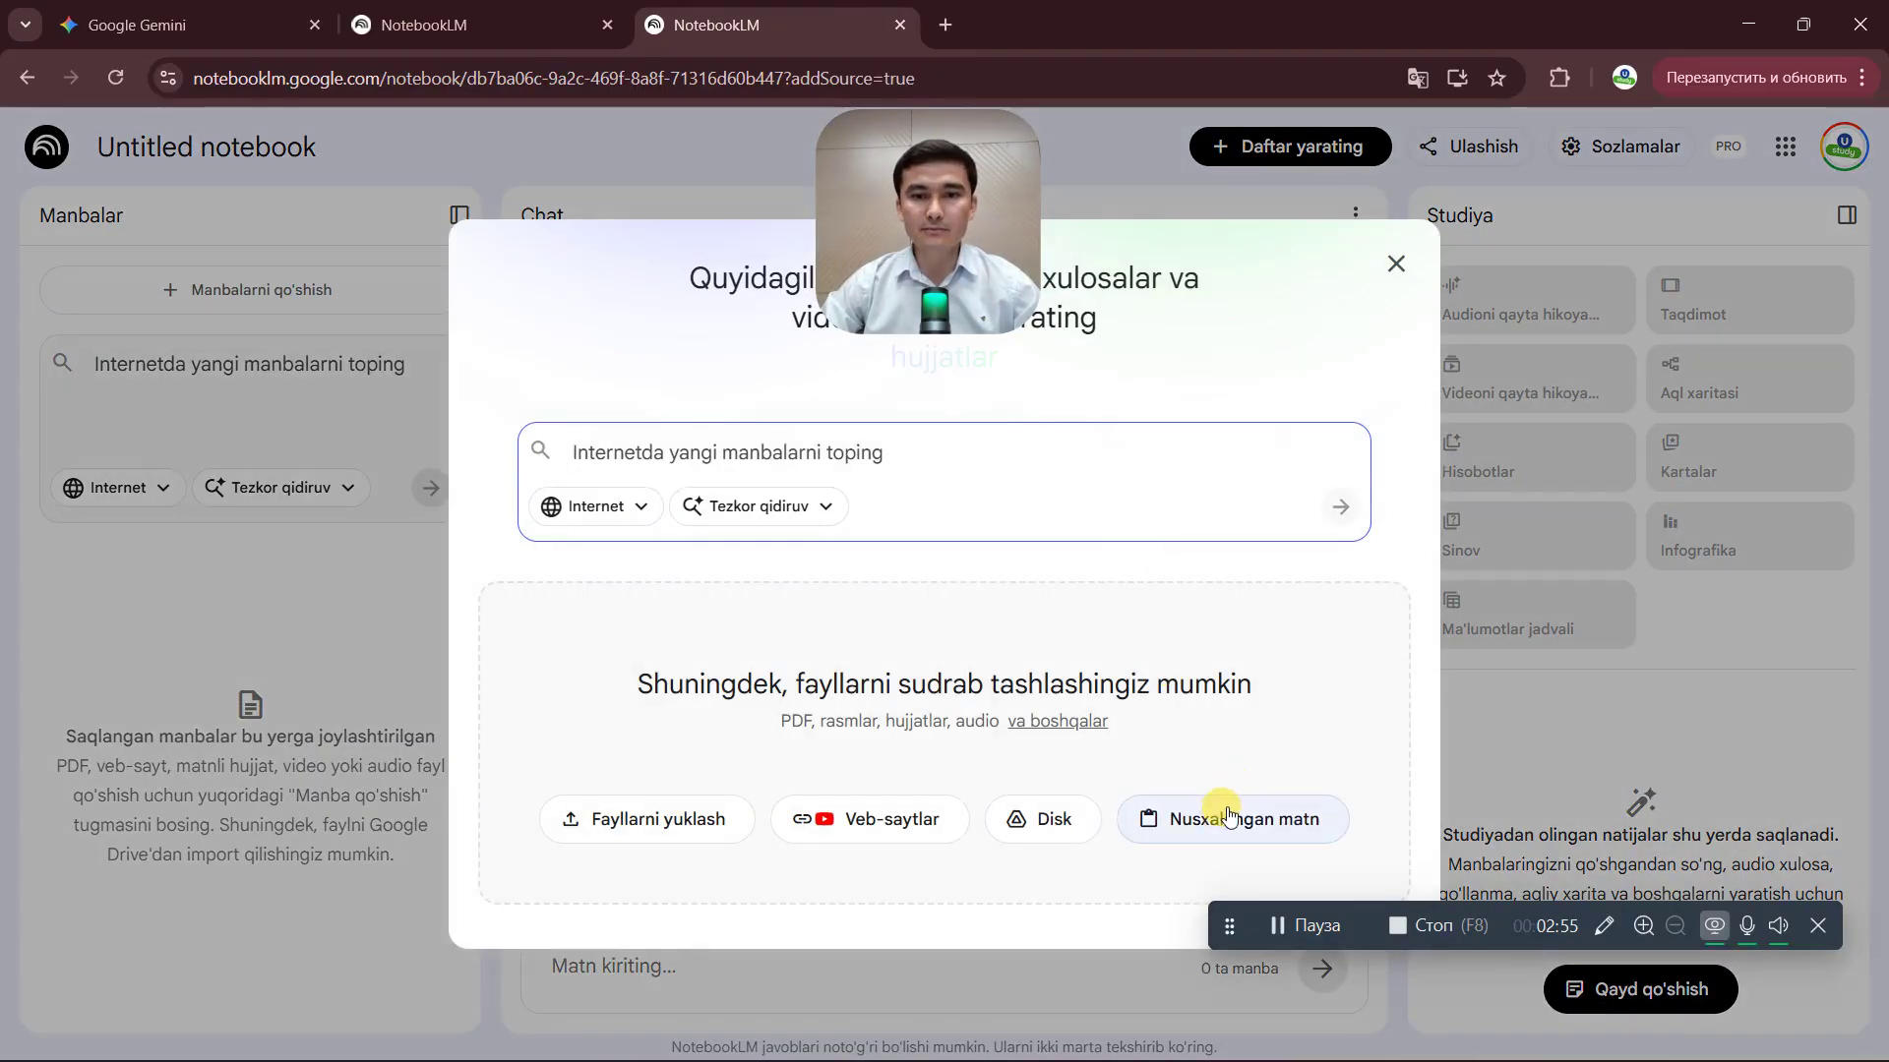
pyautogui.click(1220, 817)
pyautogui.write('rht')
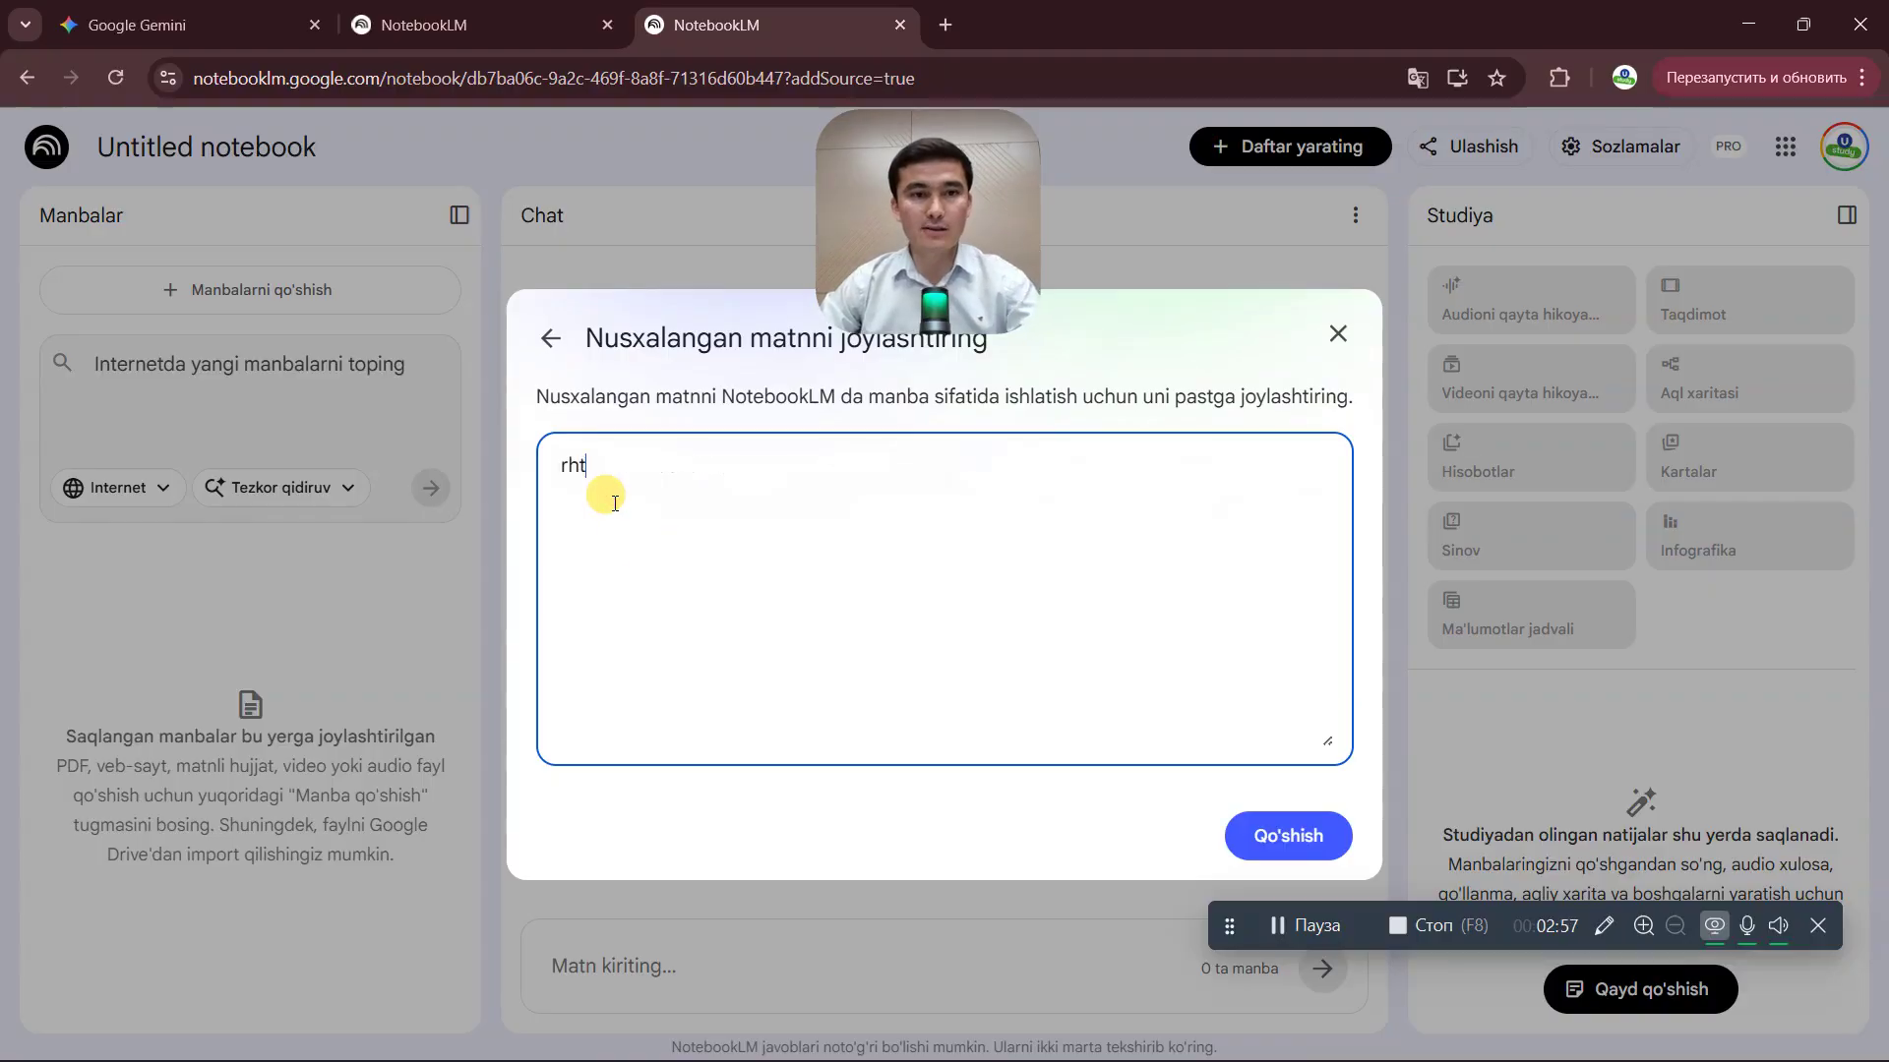
pyautogui.write('hjfjfjh')
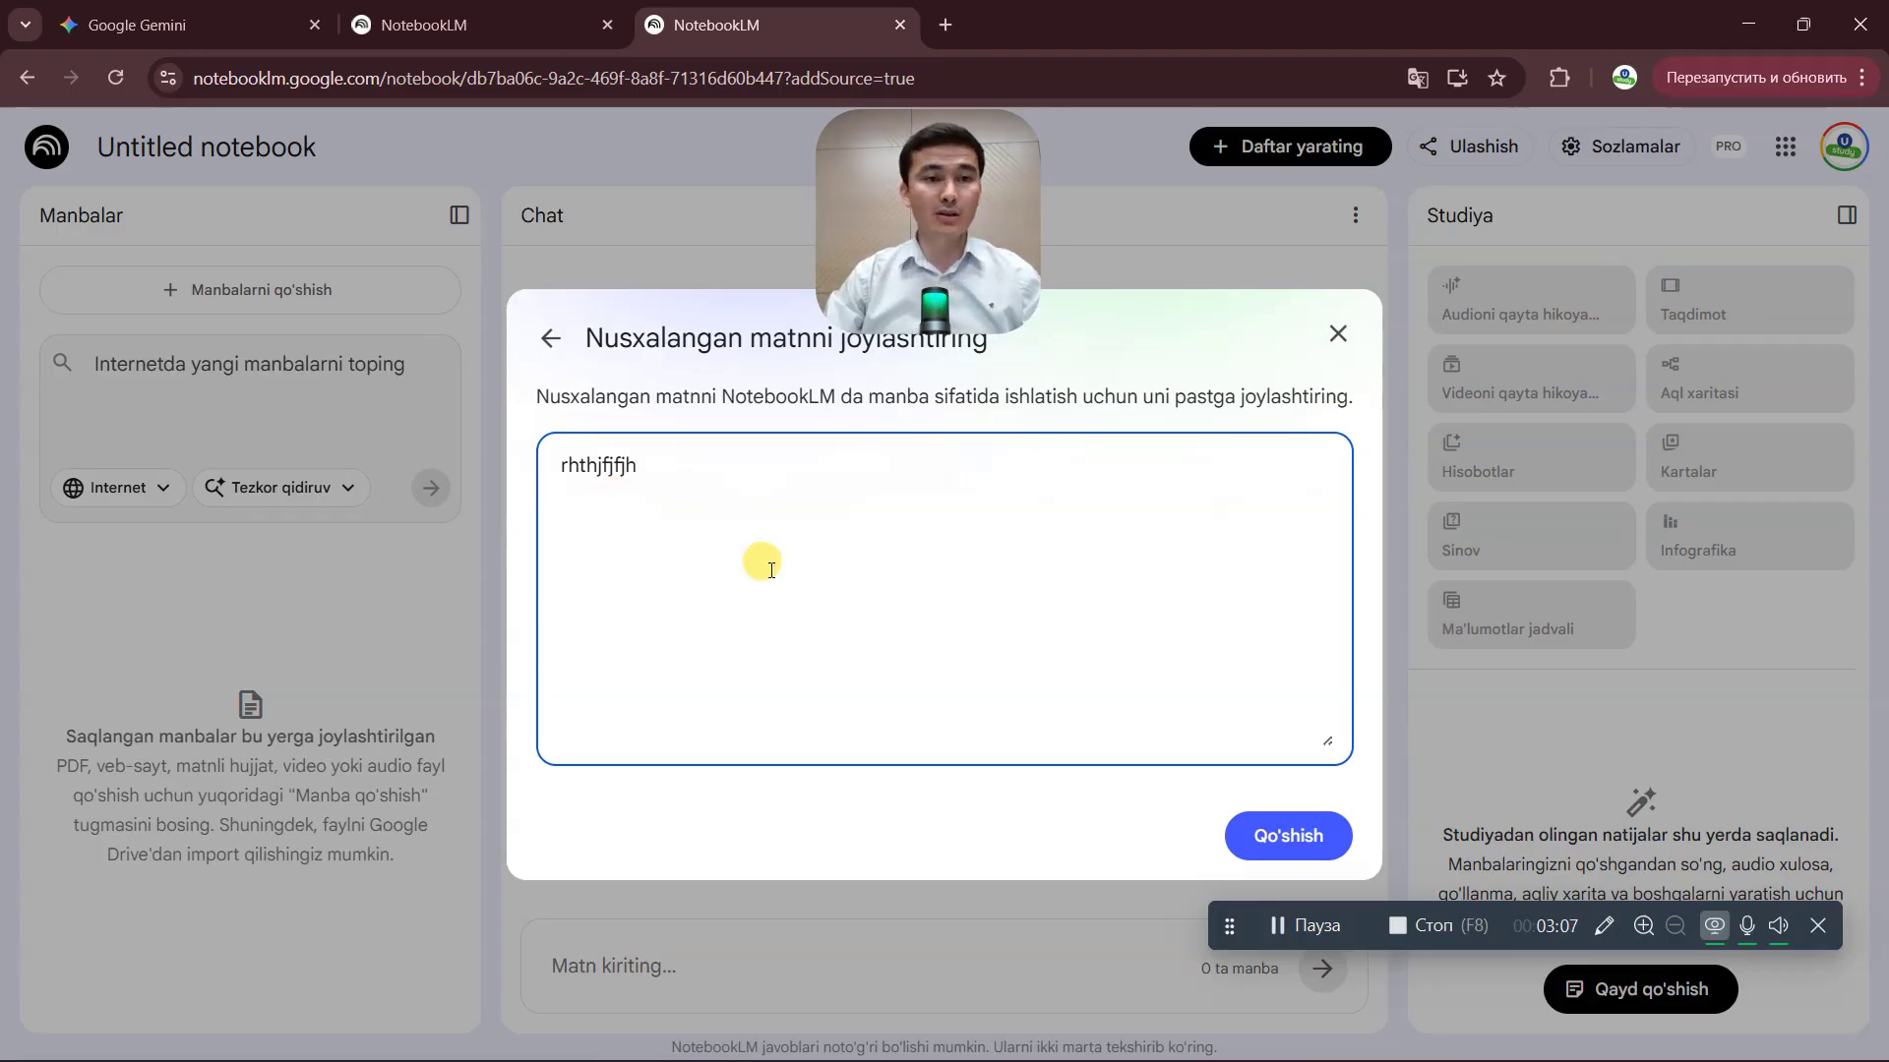
pyautogui.click(397, 630)
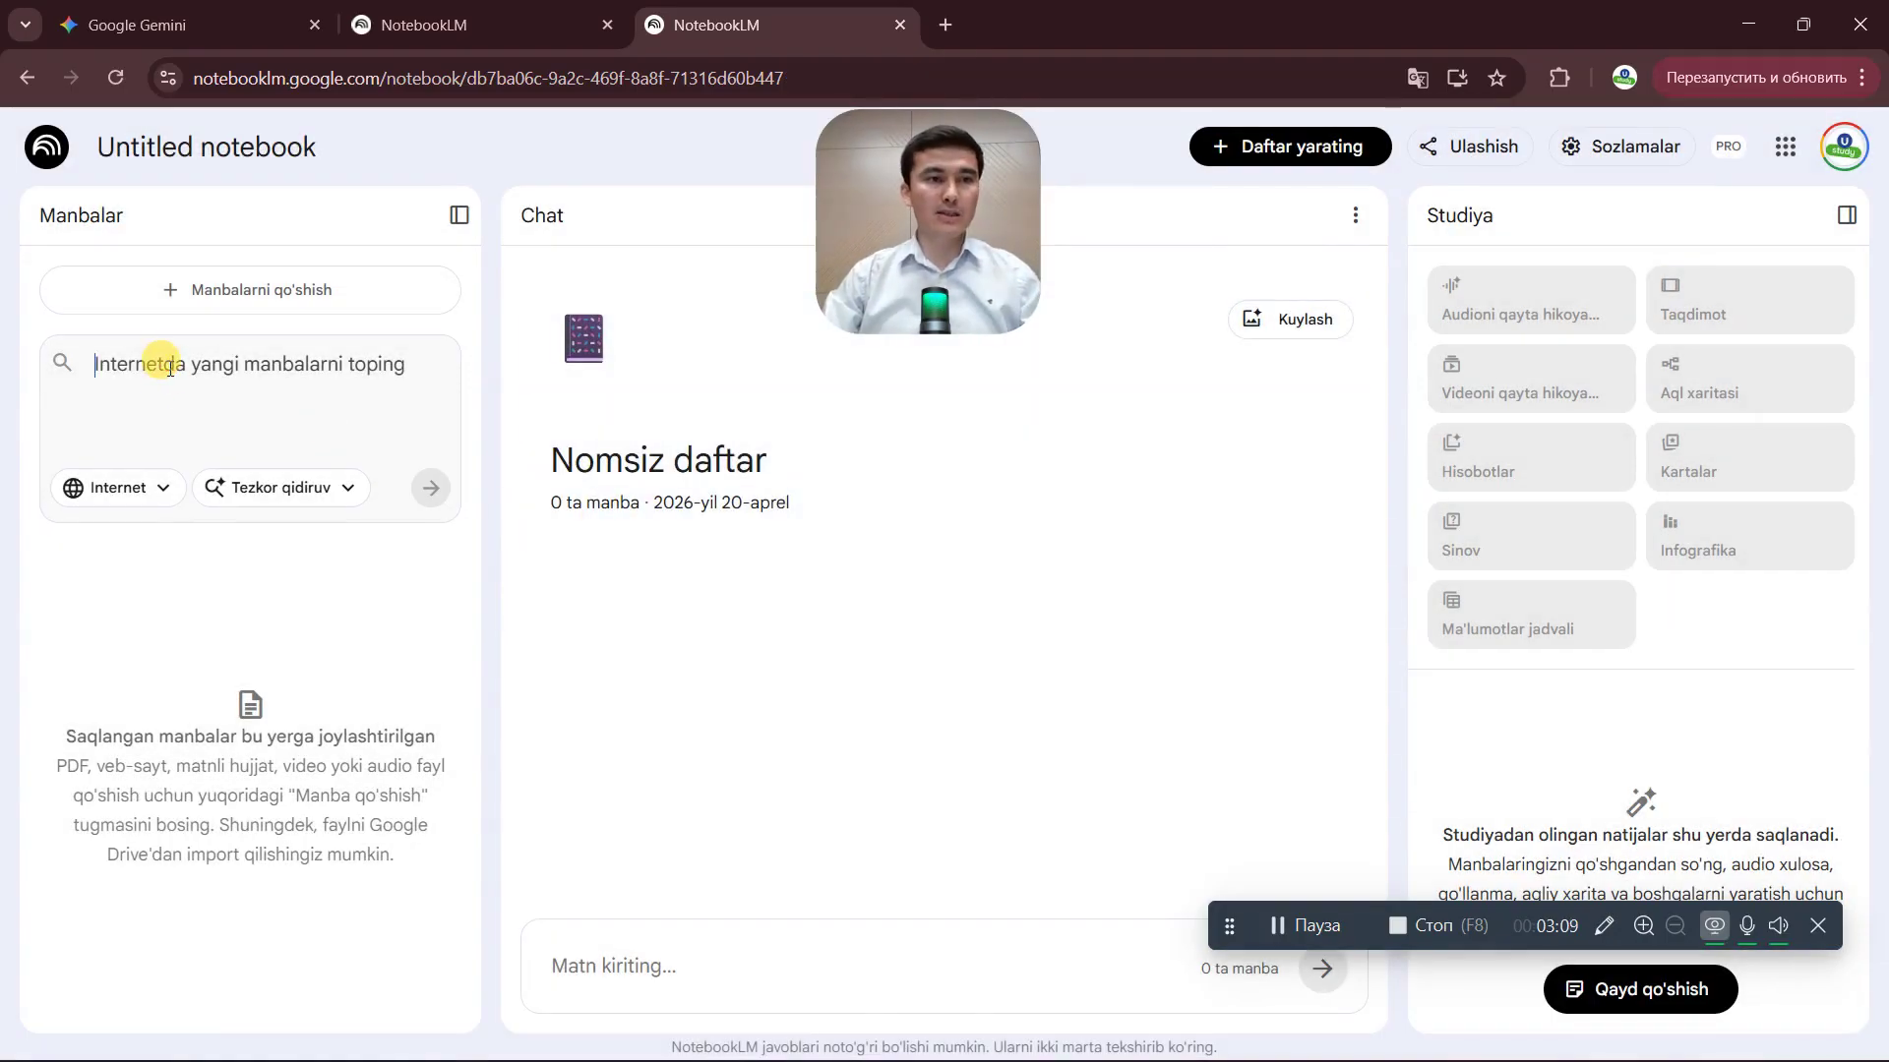
# - Search the internet for sources on "Notebooklm" using the deep research mode (Chuqur tadqiqotlar)
pyautogui.click(170, 368)
pyautogui.write('G')
pyautogui.press('BackSpace')
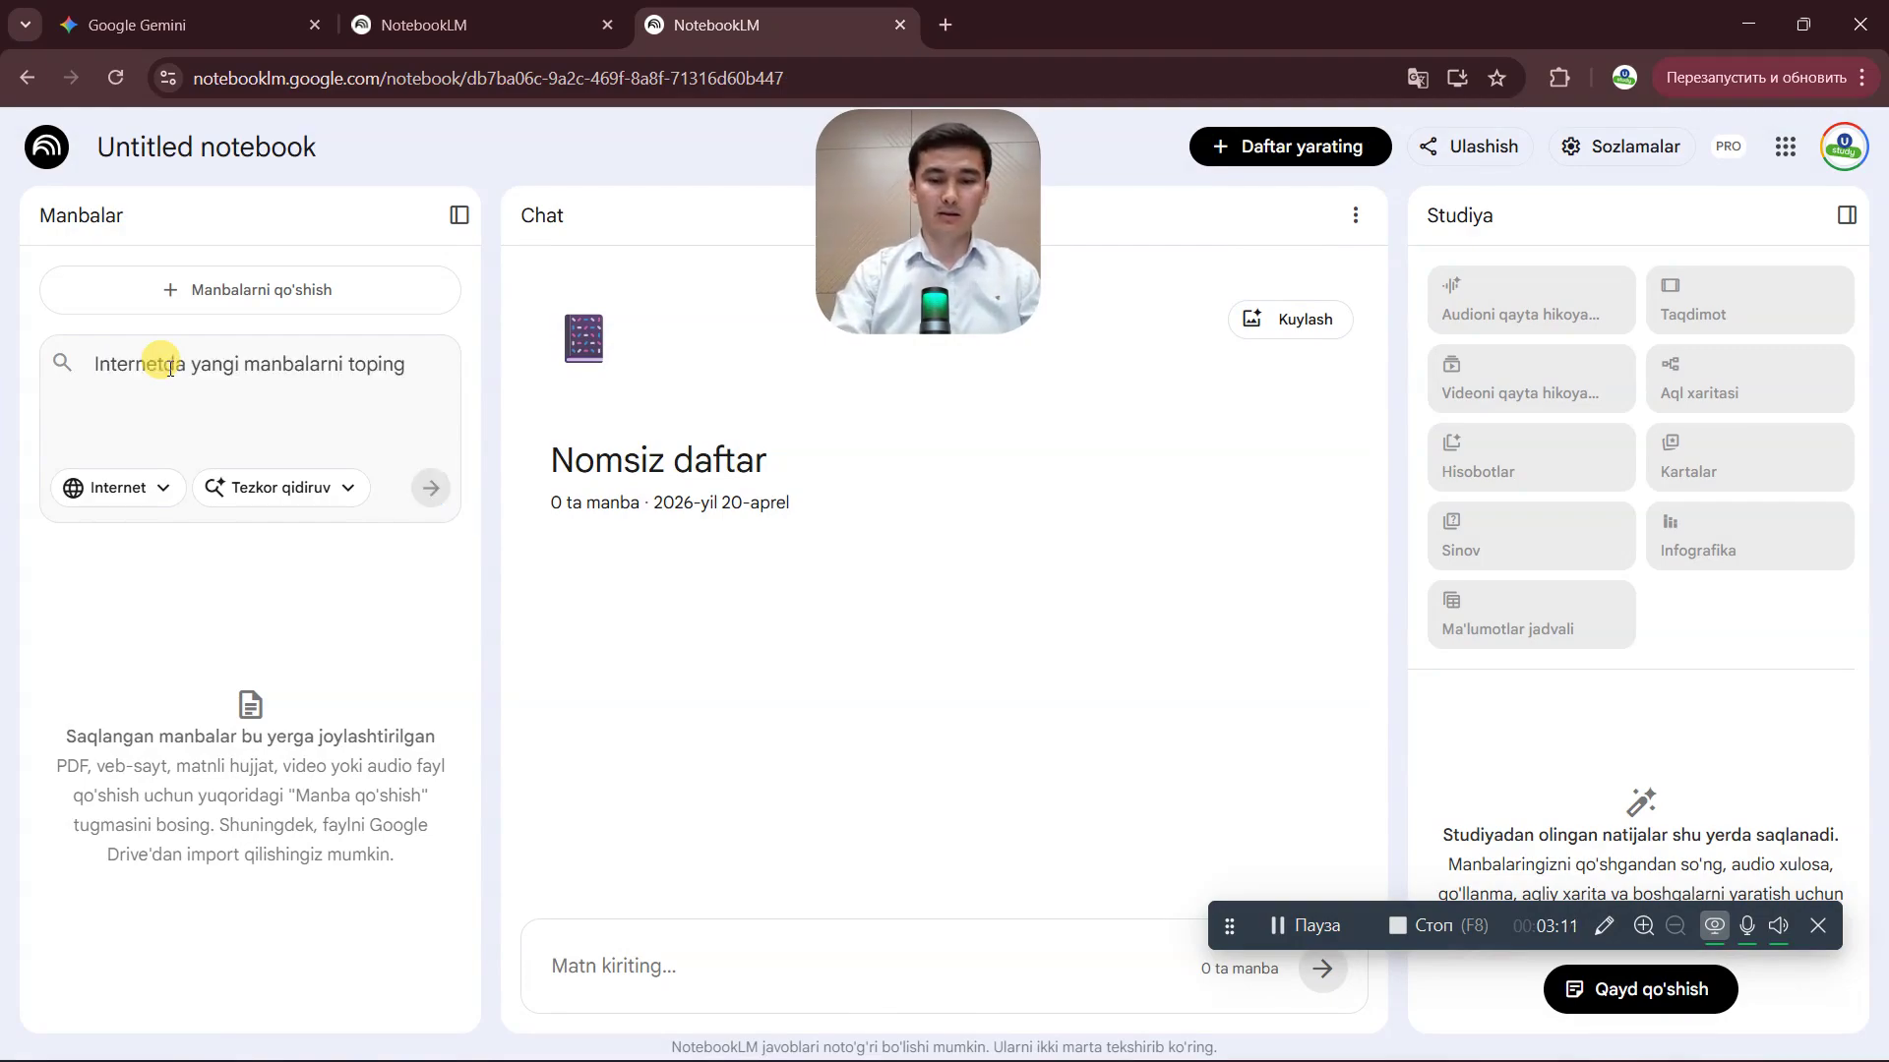
pyautogui.write('Notebooklm')
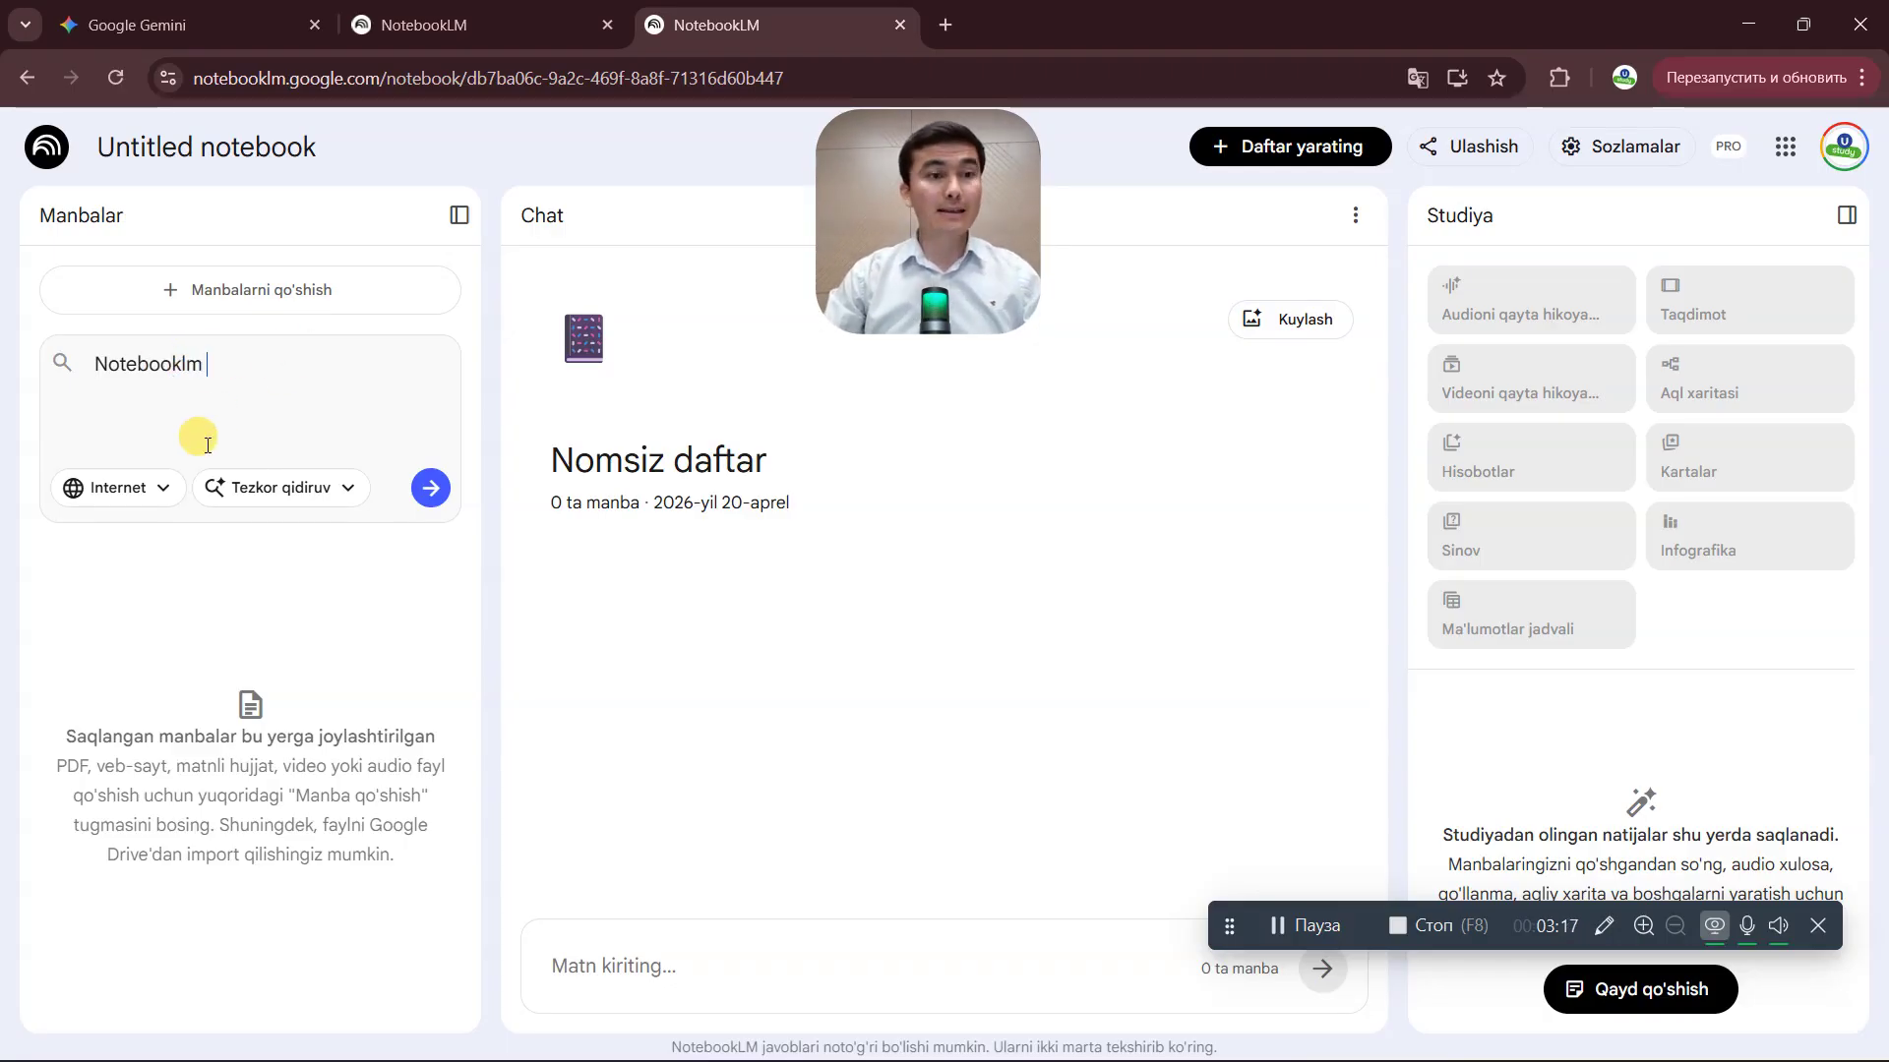
pyautogui.click(153, 487)
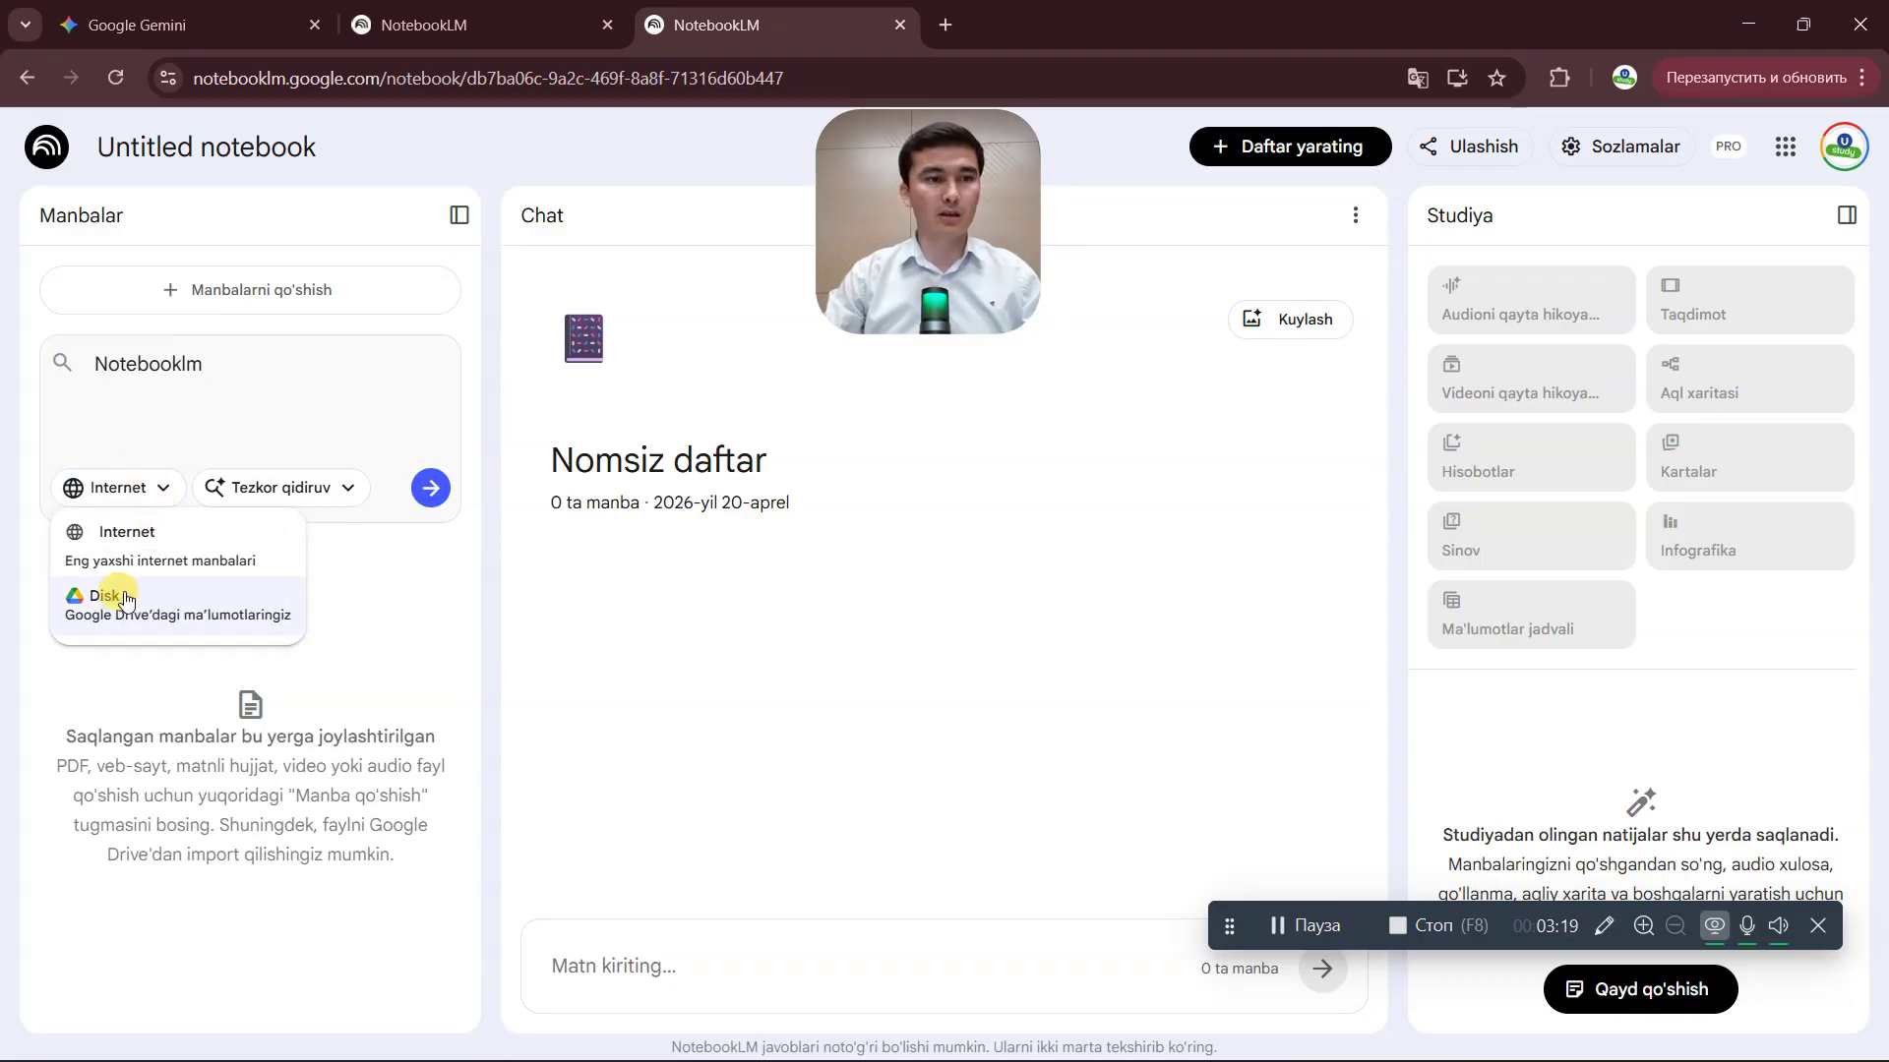
pyautogui.click(128, 533)
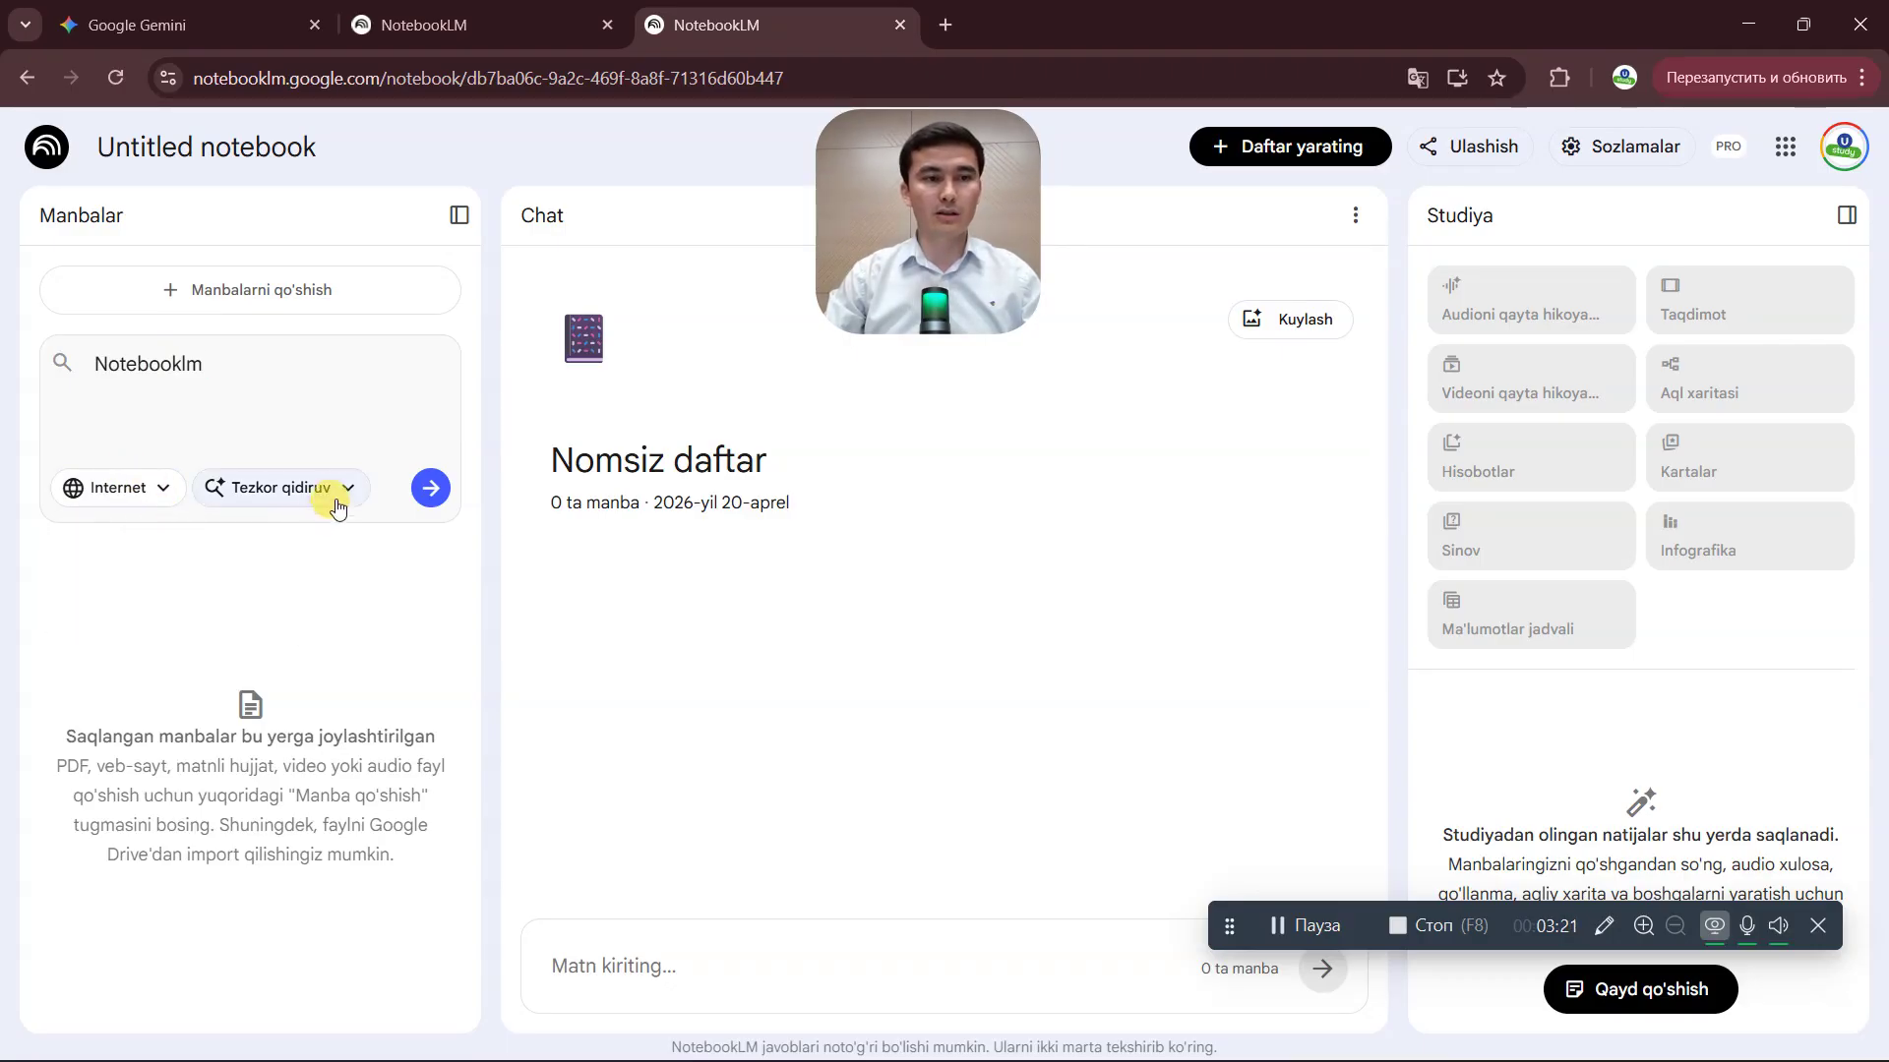
pyautogui.click(343, 488)
pyautogui.click(264, 590)
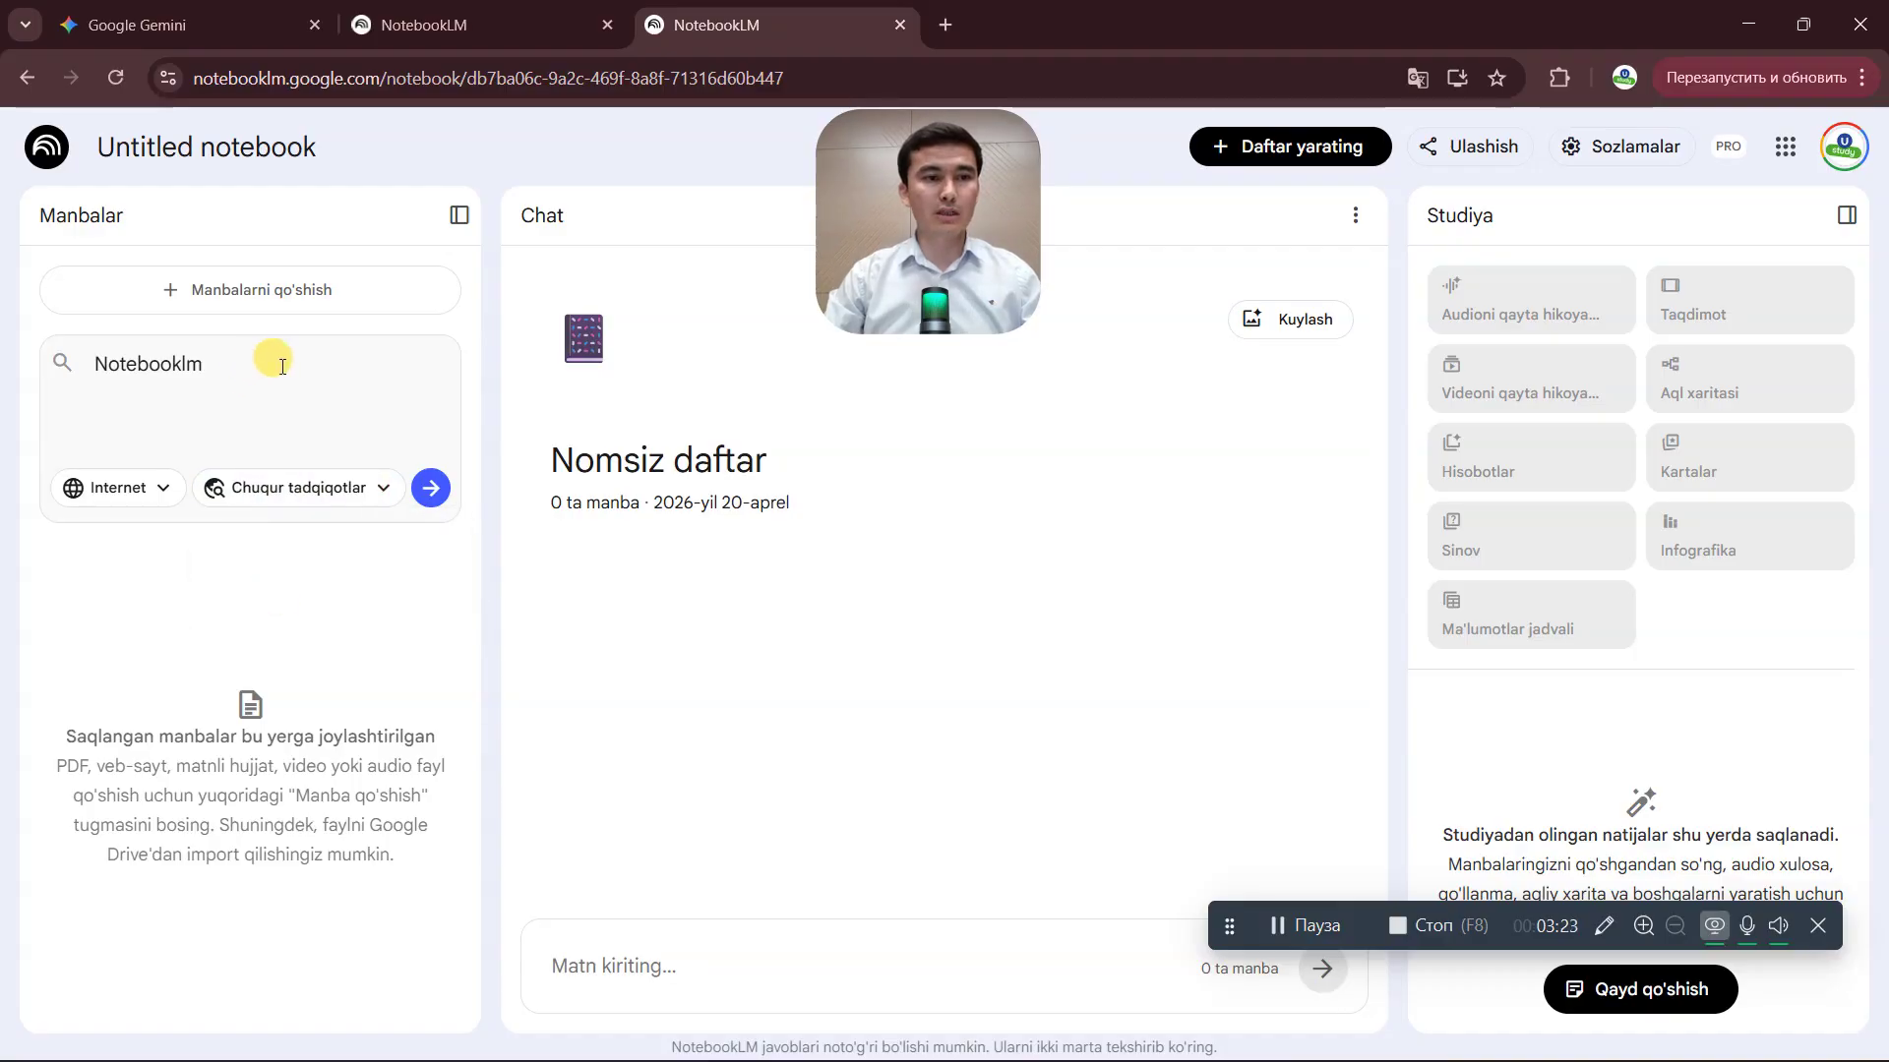
pyautogui.click(425, 488)
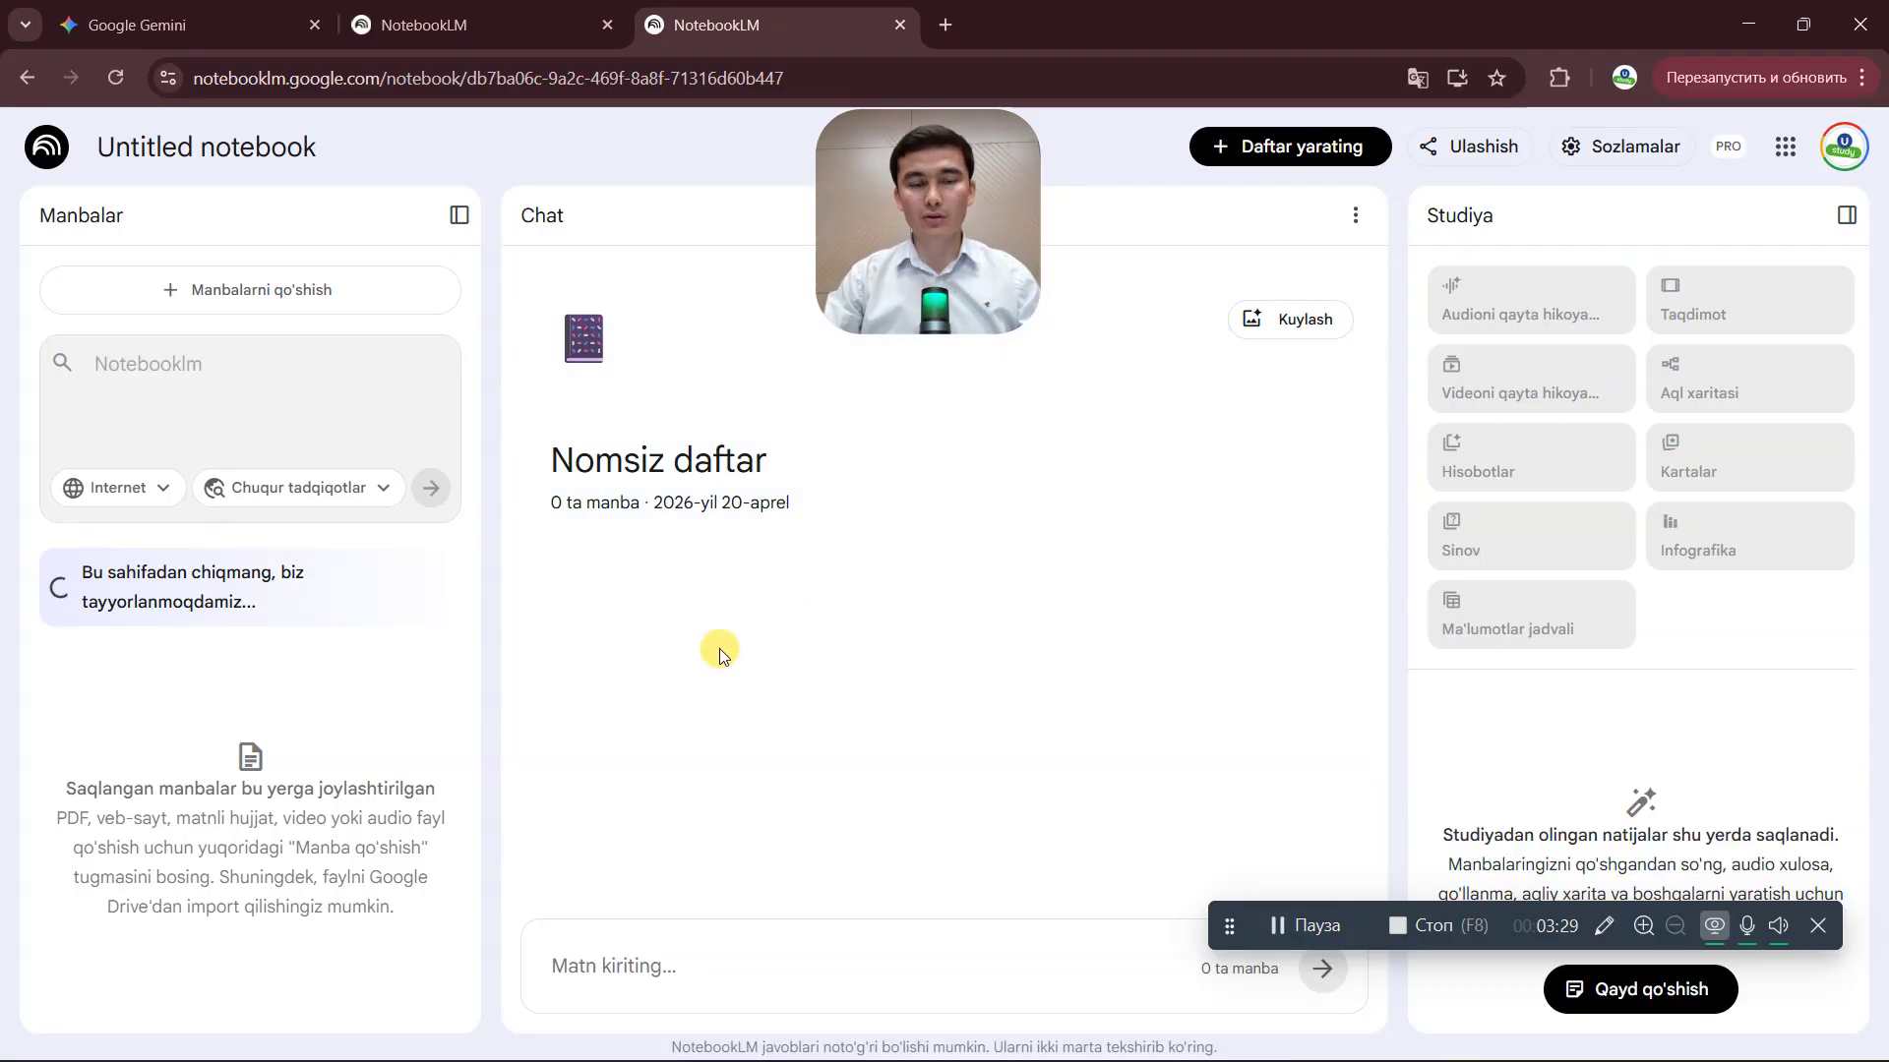
# - Try entering sample text in the chat message box, erase it, and highlight the notebook's source count
pyautogui.click(679, 962)
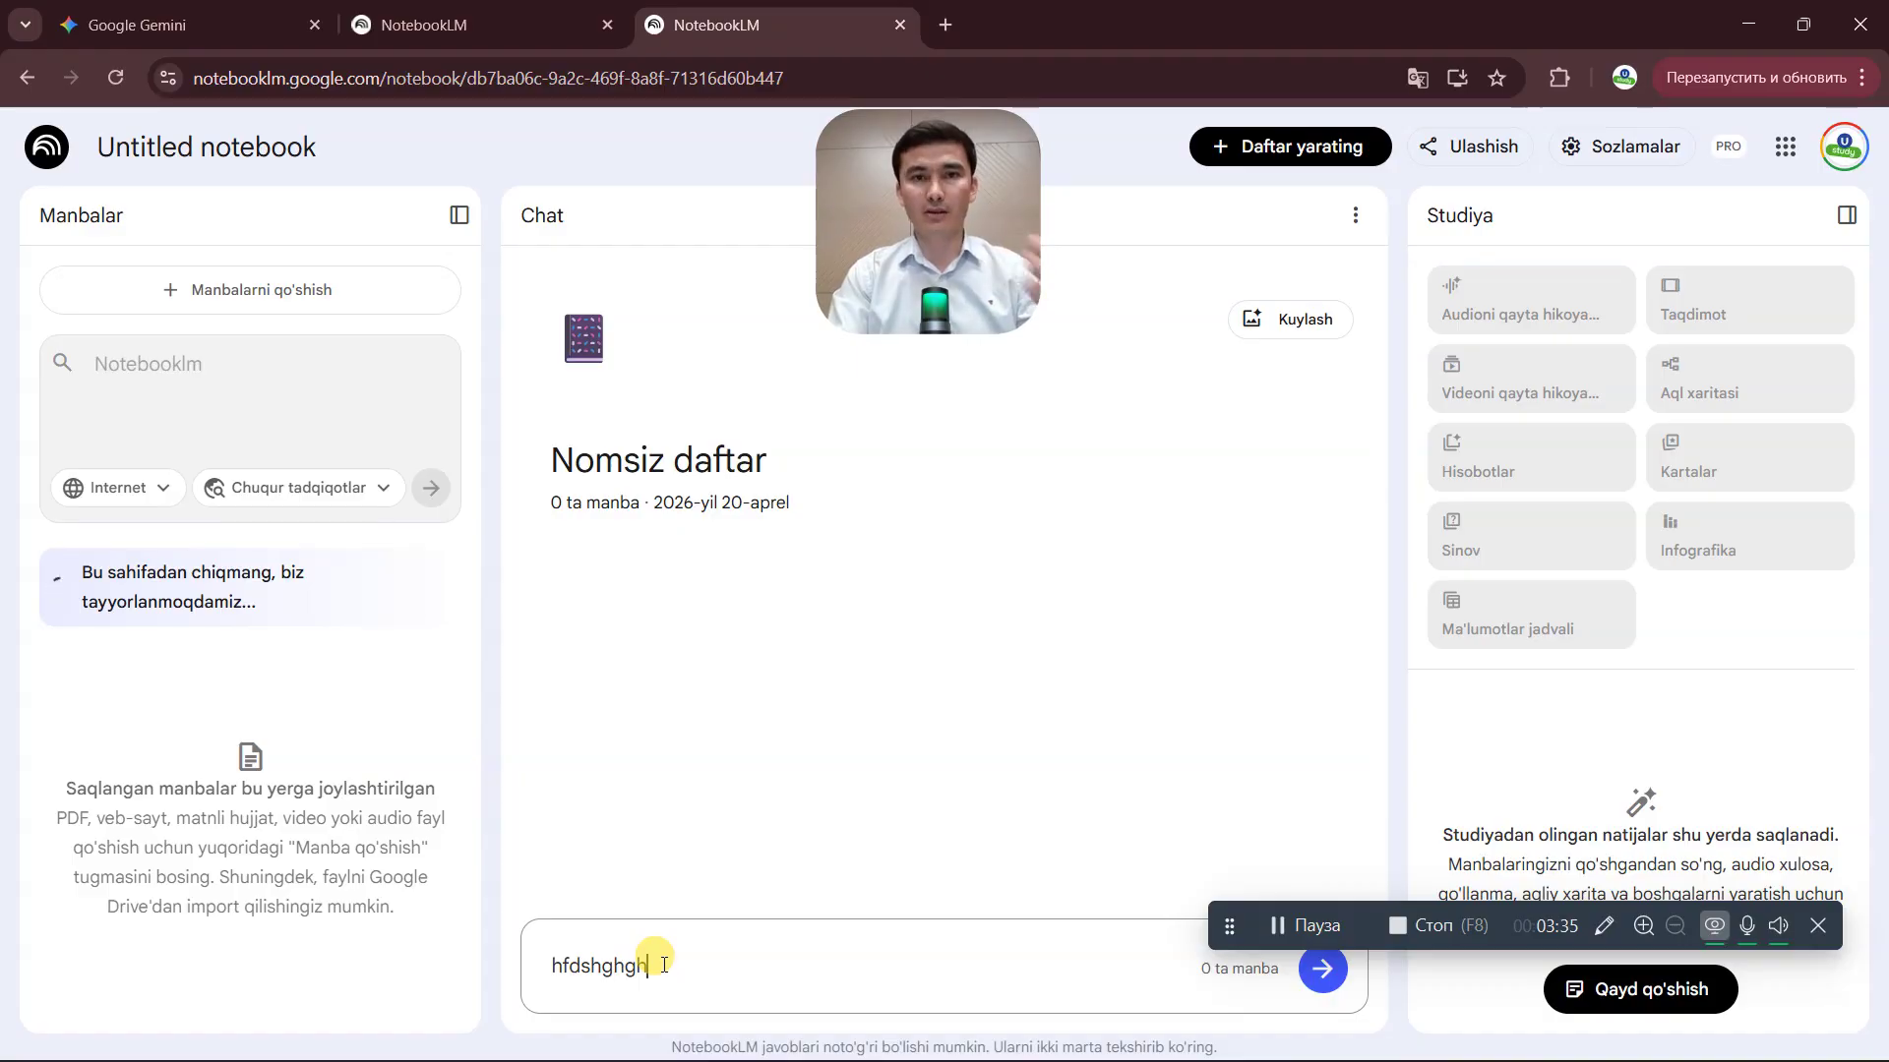
pyautogui.press('BackSpace')
pyautogui.press('BackSpace')
pyautogui.press('BackSpace')
pyautogui.press('BackSpace')
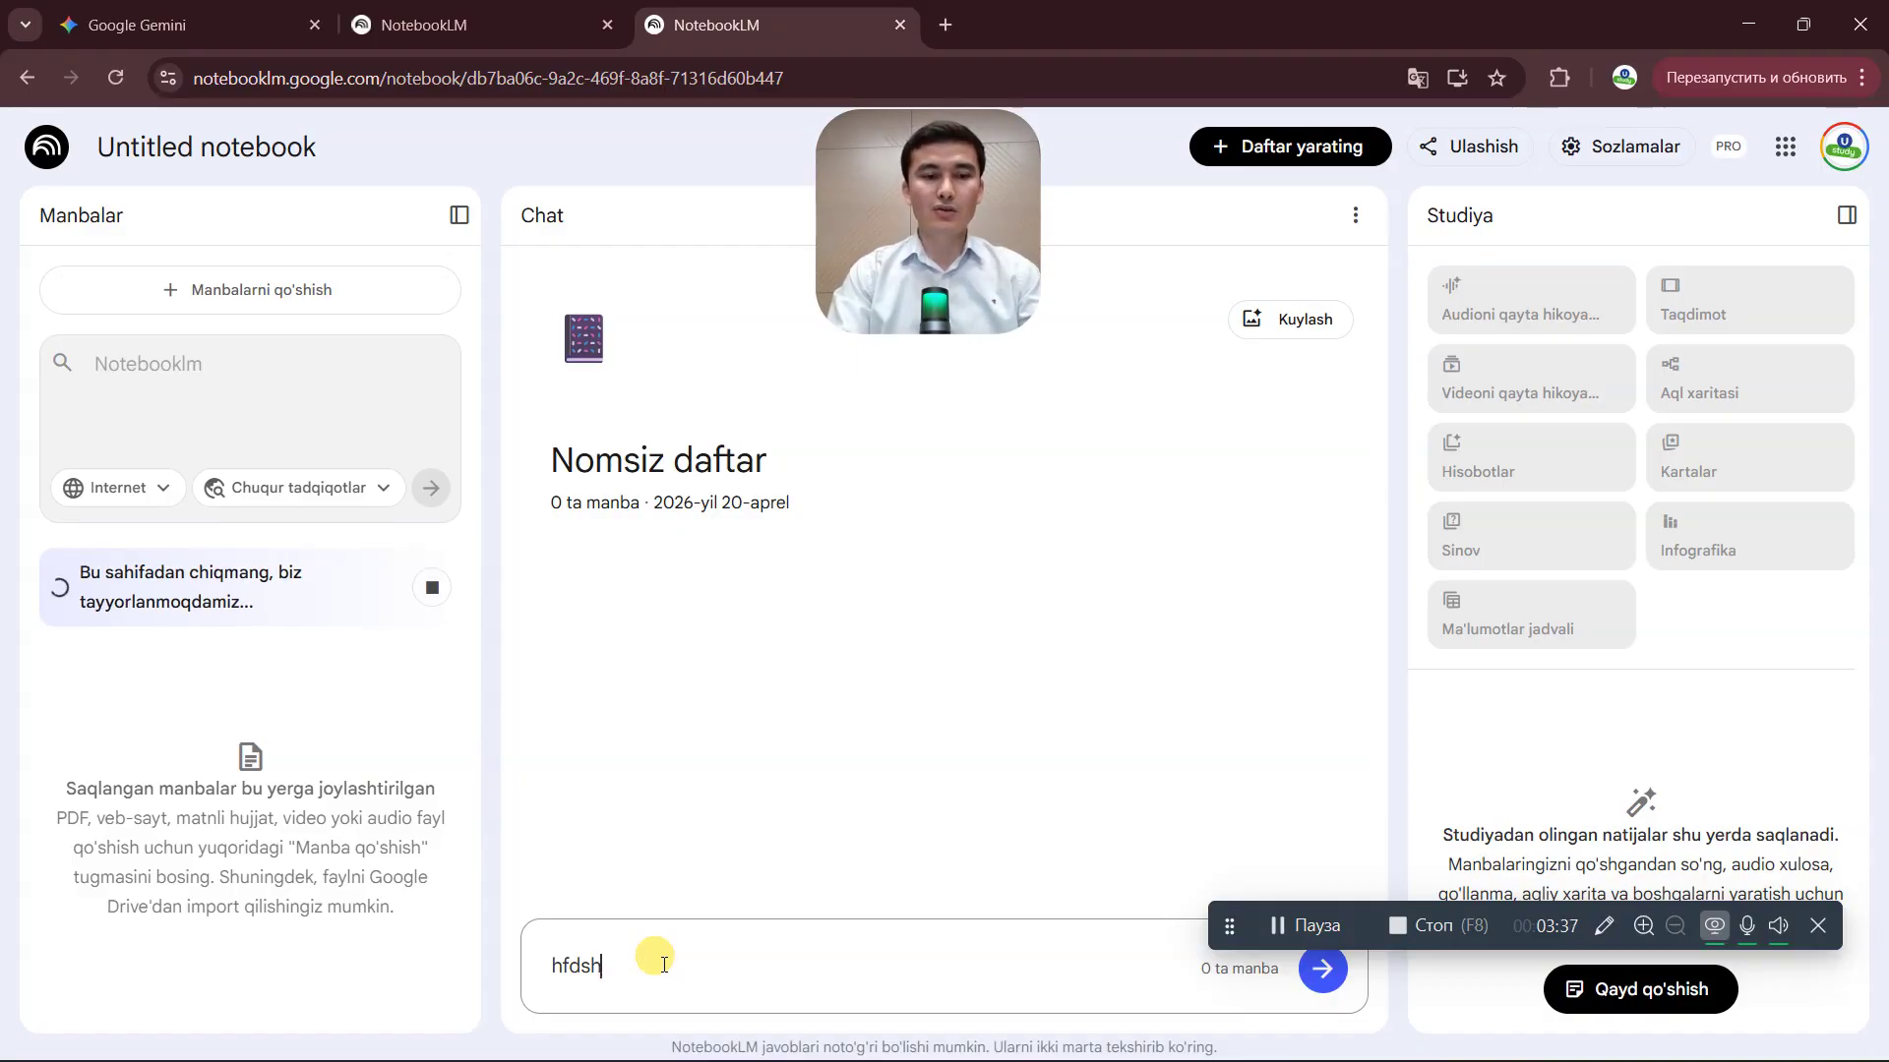
pyautogui.press('BackSpace')
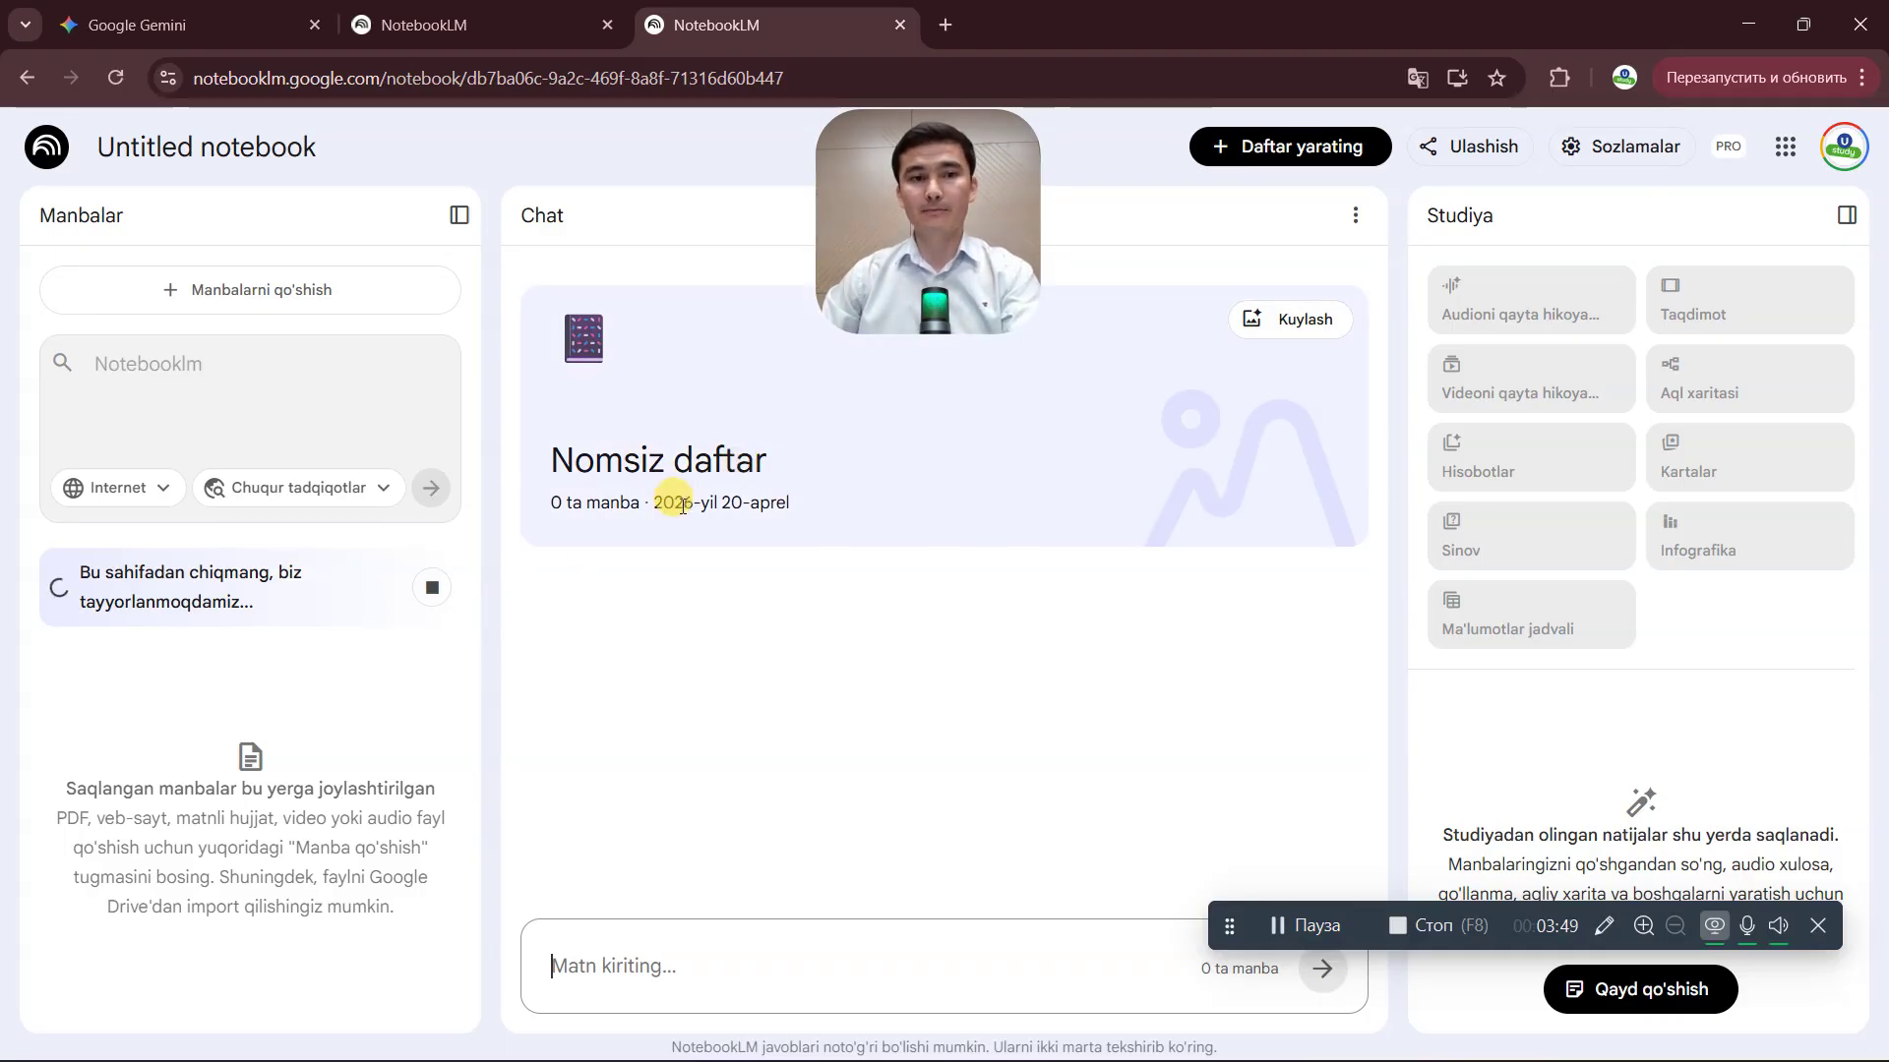
pyautogui.moveTo(546, 501); pyautogui.dragTo(645, 508)
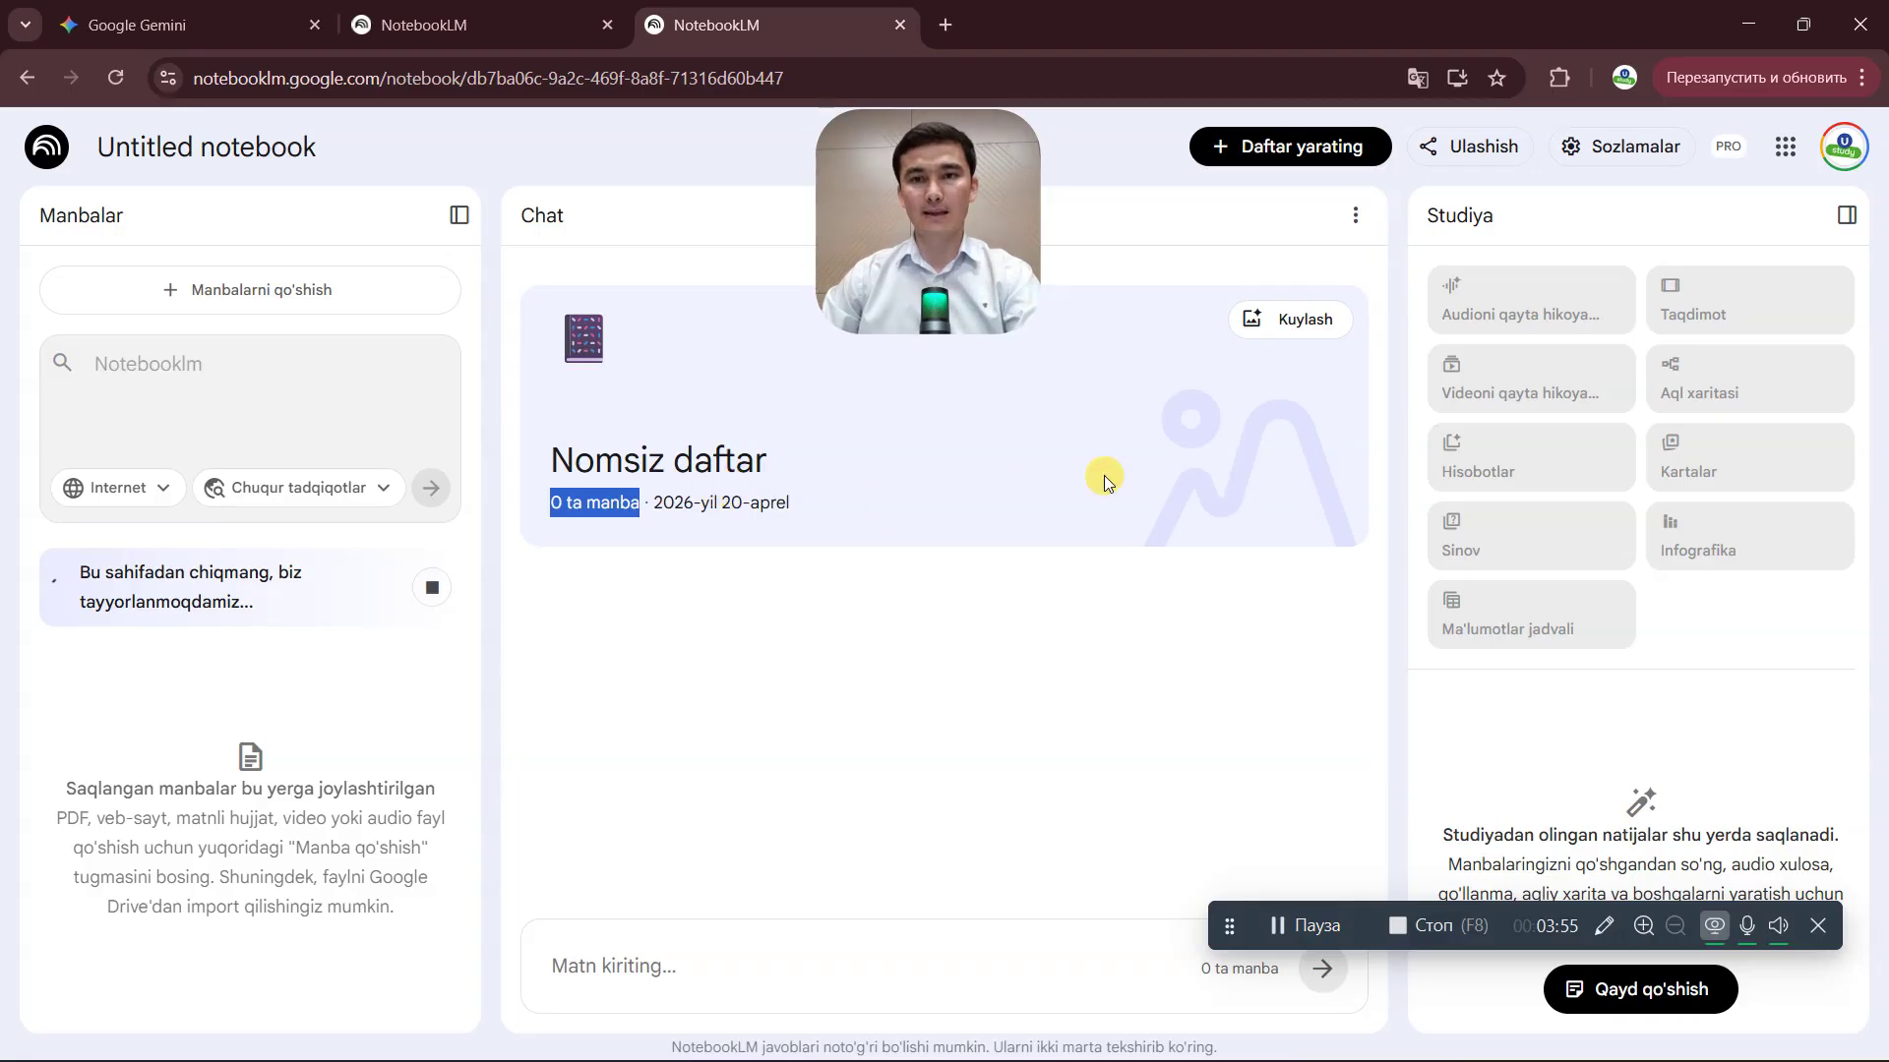
# - Customize the notebook by enabling its own description, entering "hgafdhashjashjcva" as the text, and saving it
pyautogui.click(1305, 324)
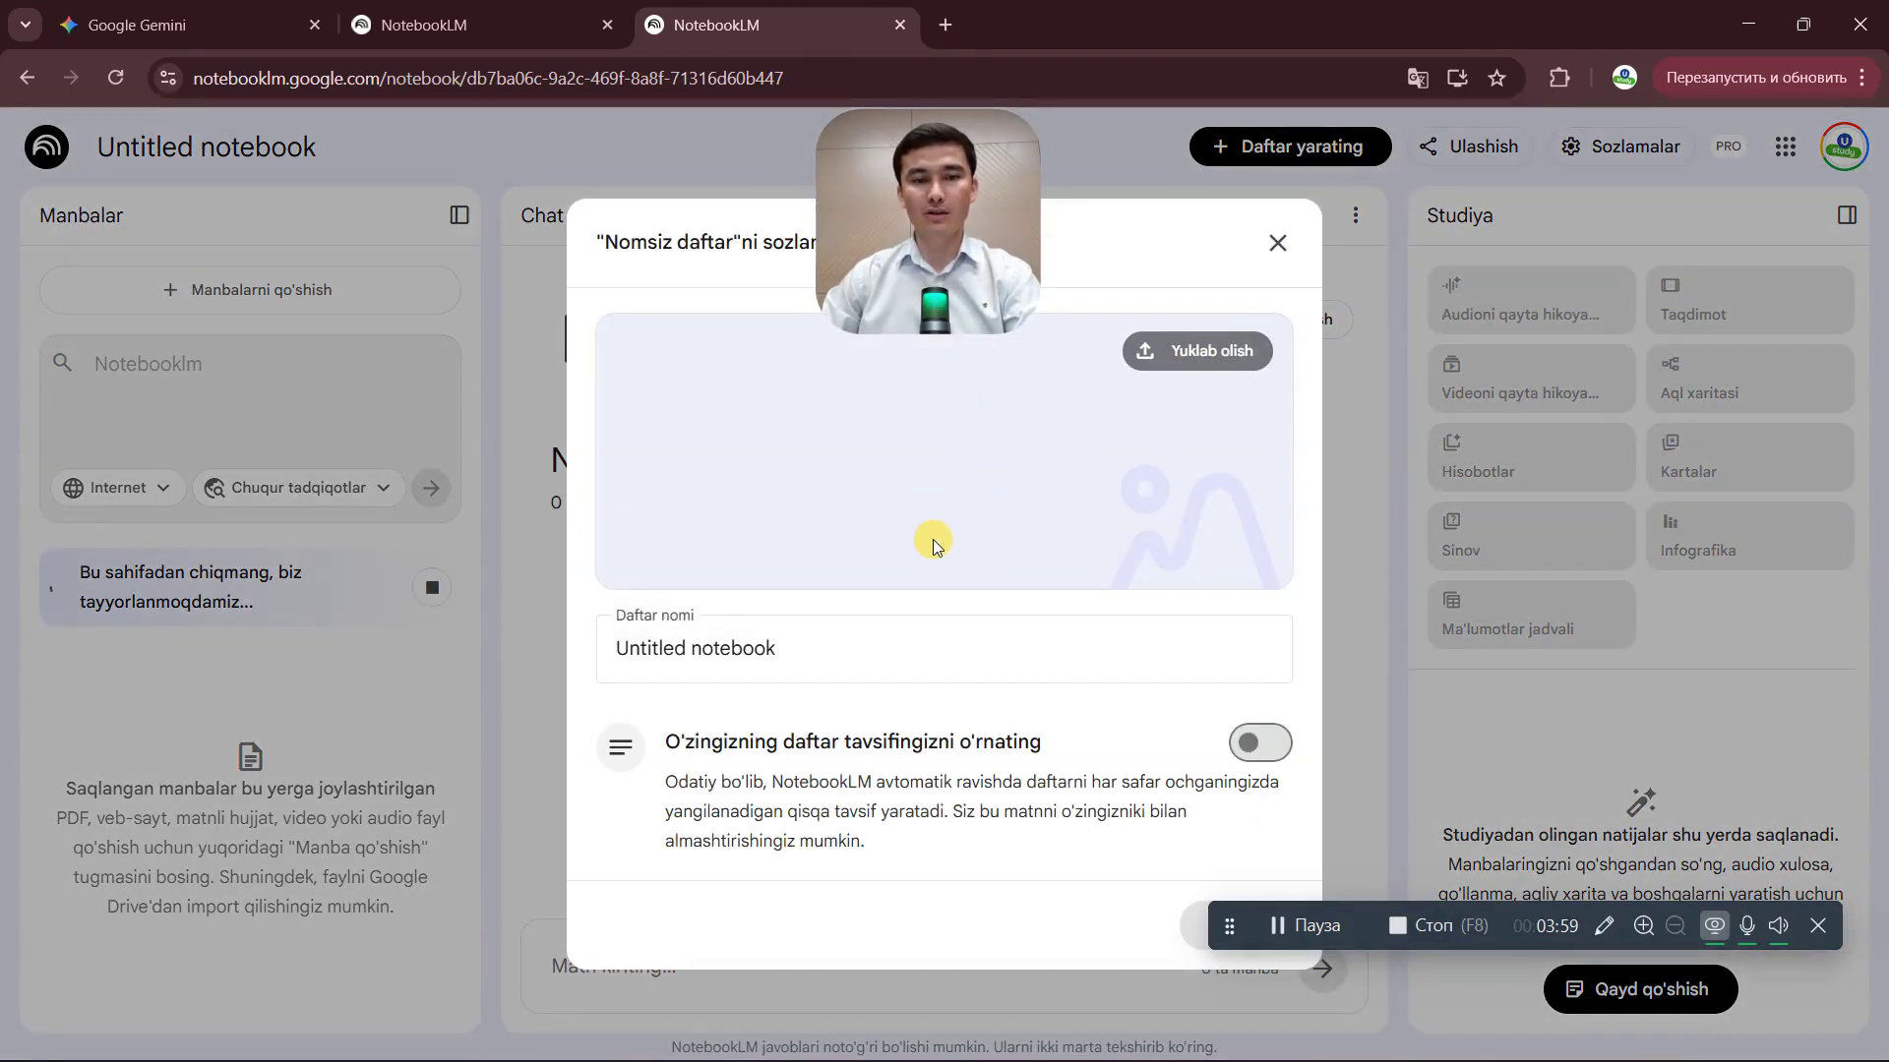
pyautogui.click(1257, 743)
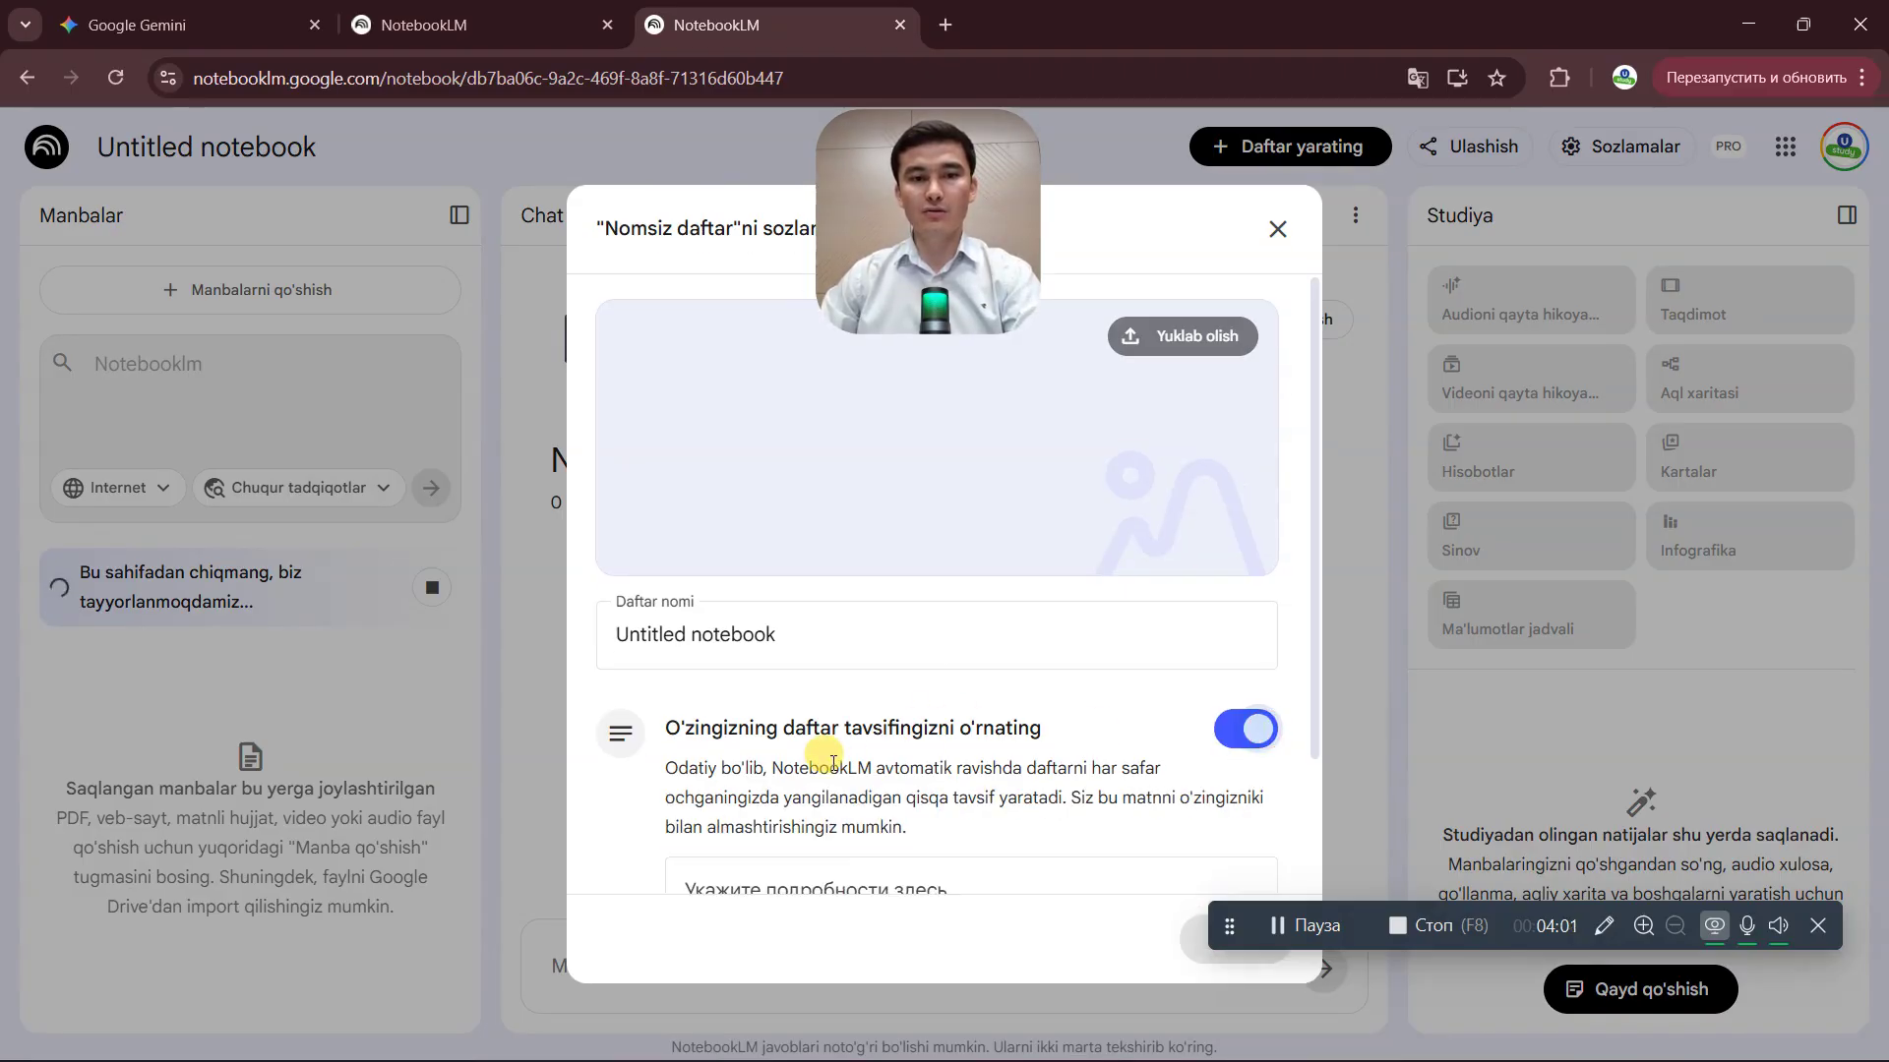
pyautogui.scroll(-2, 833, 762)
pyautogui.click(822, 717)
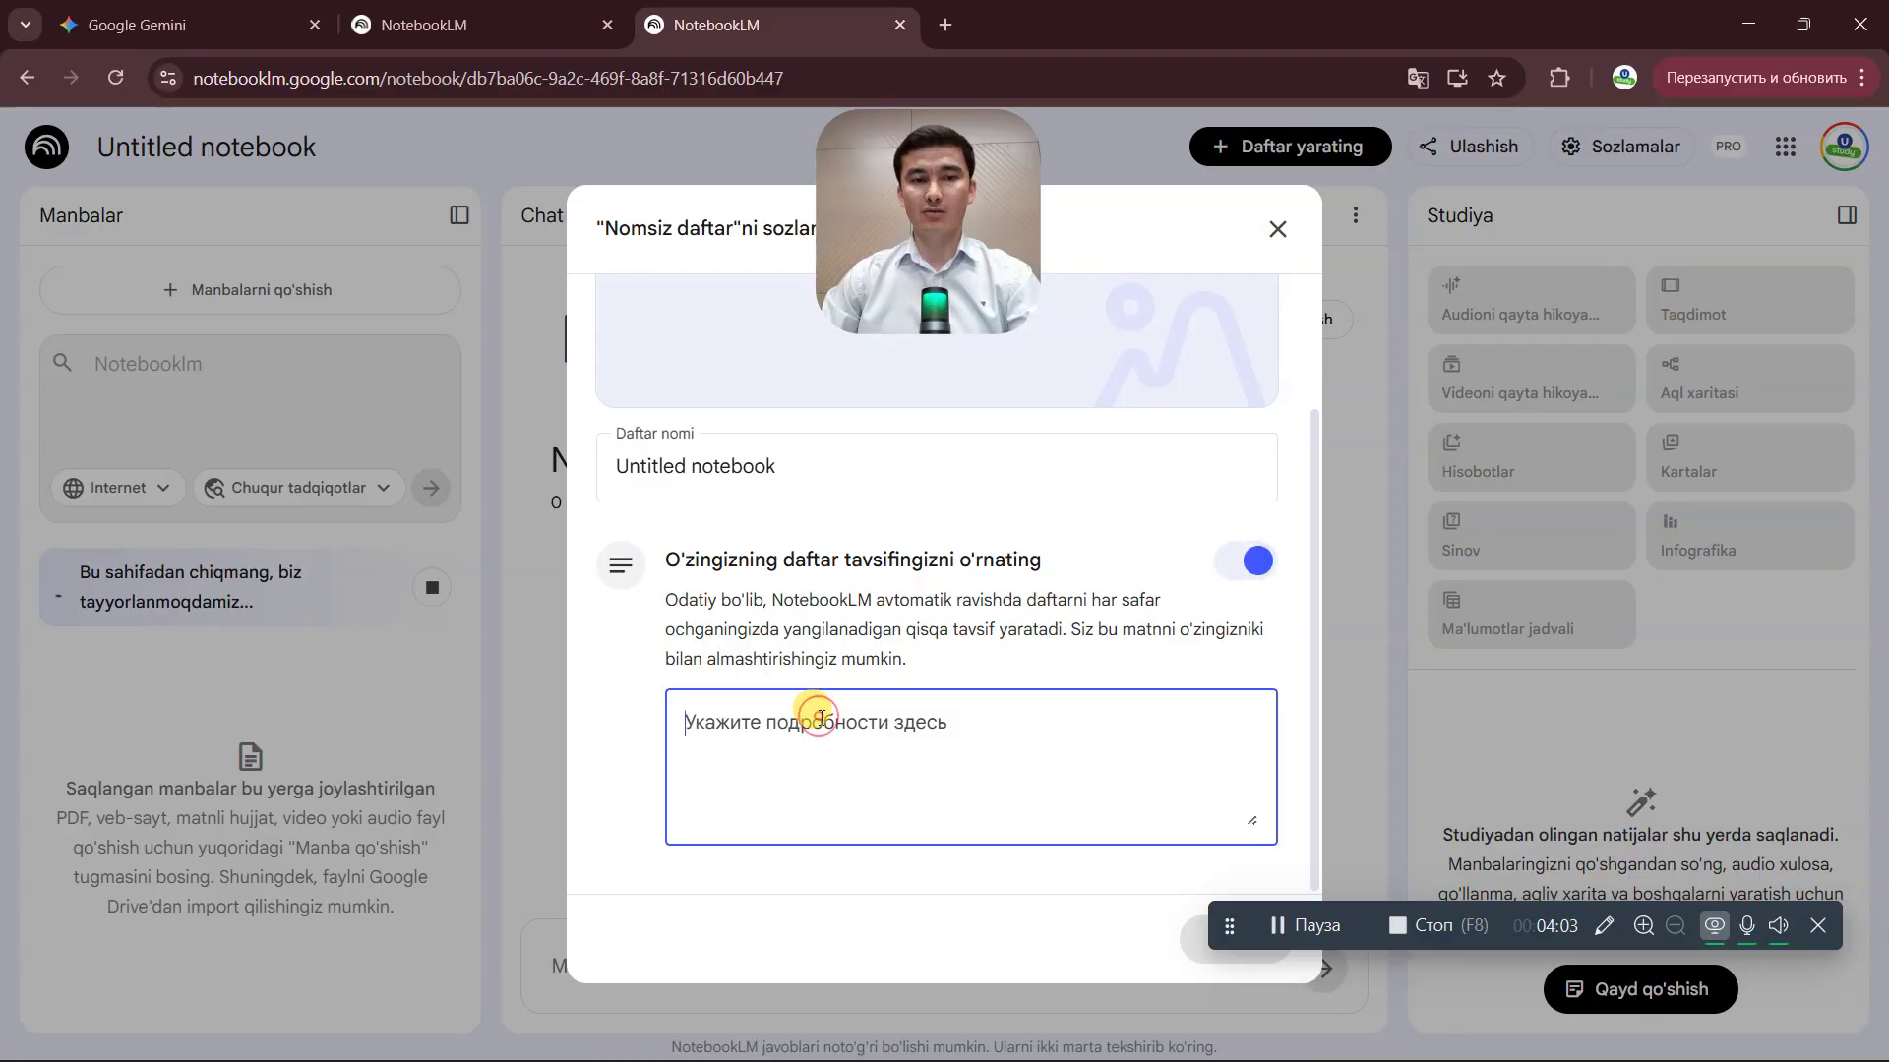
pyautogui.write('hgafdhashjashjcva')
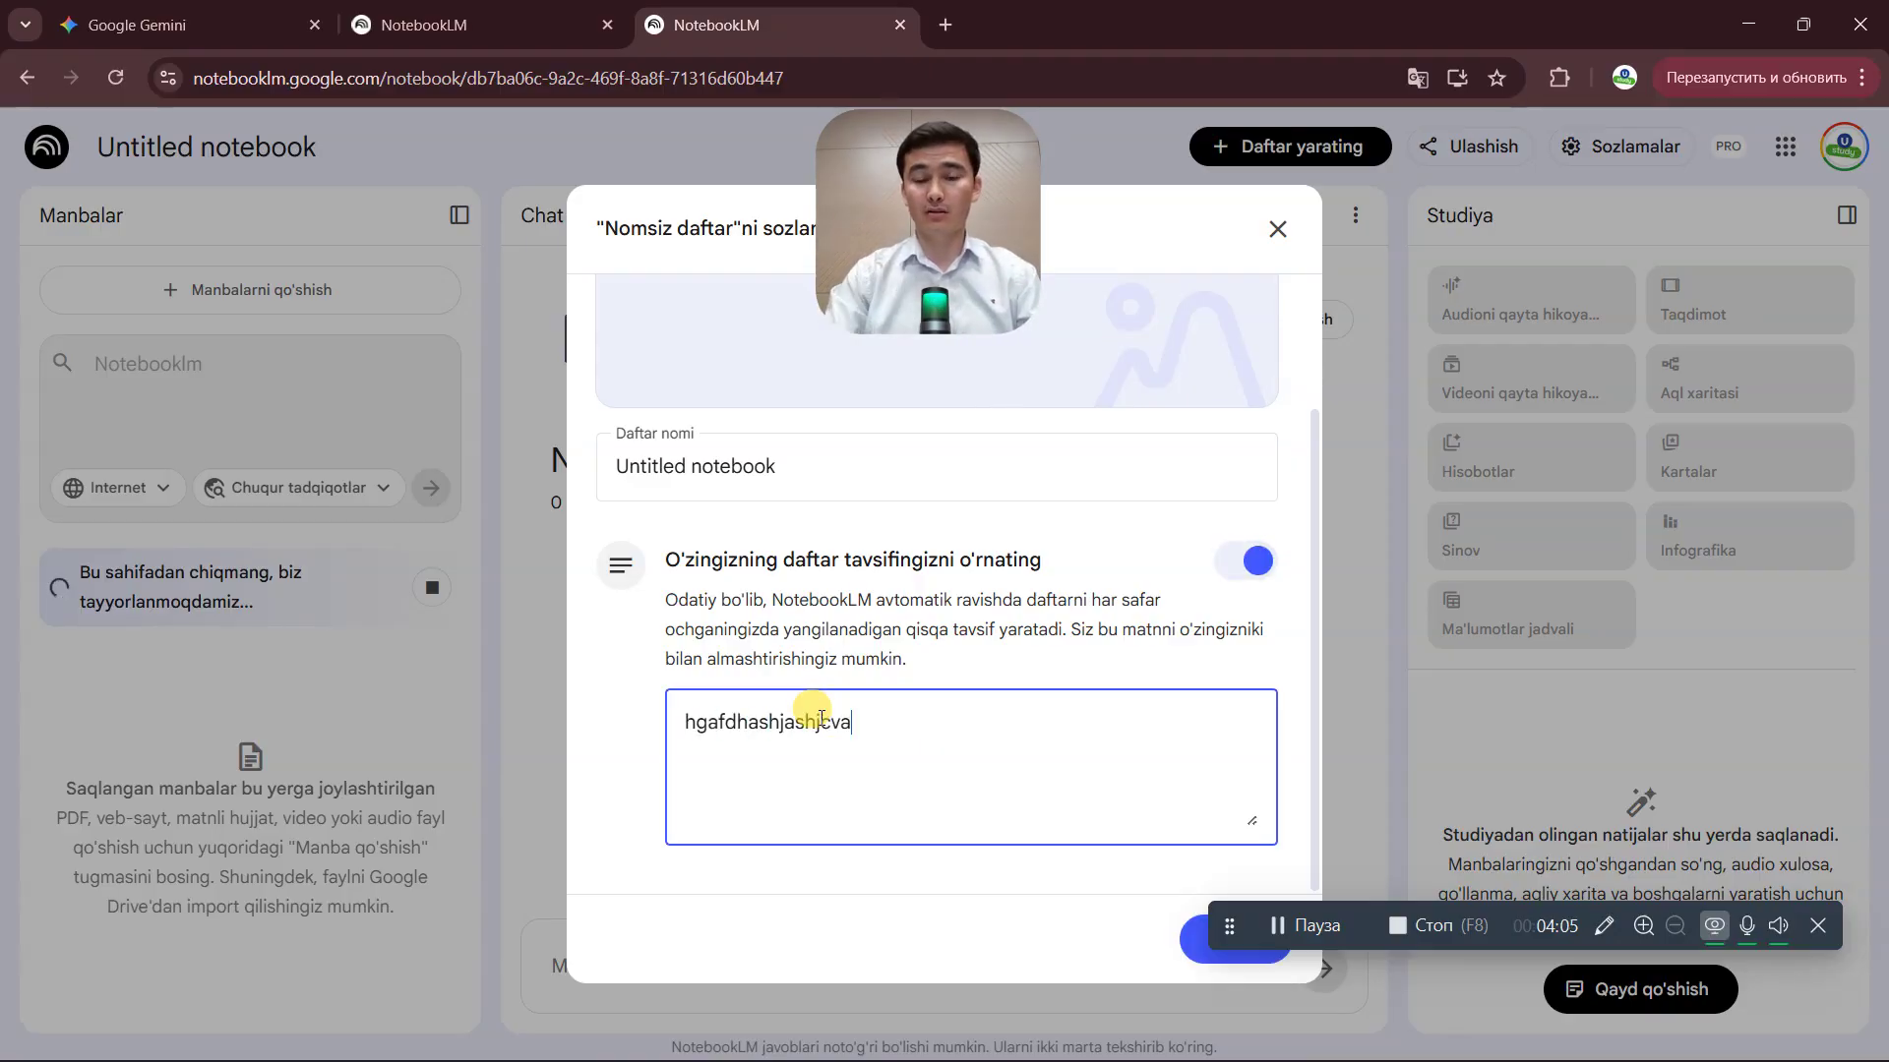
pyautogui.click(1198, 952)
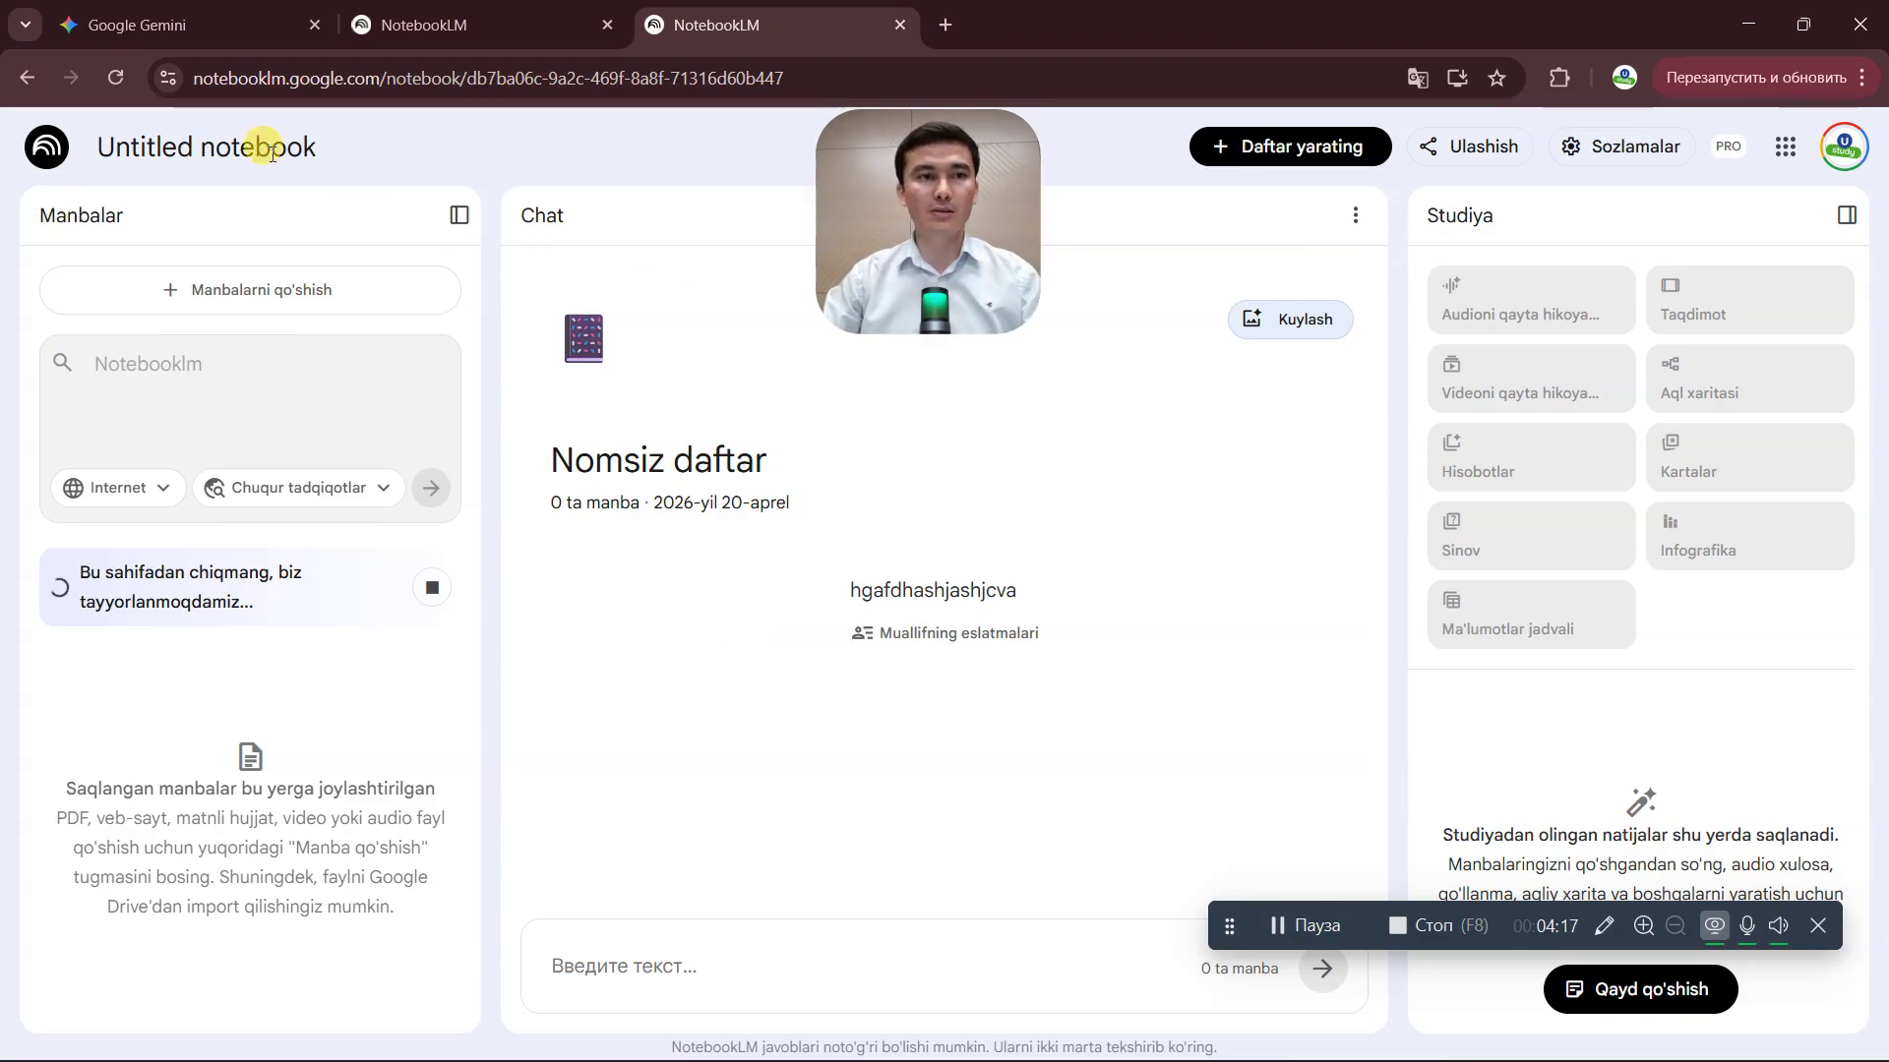
# - Rename the notebook as "Test Notebooklm"
pyautogui.doubleClick(224, 146)
pyautogui.tripleClick(224, 145)
pyautogui.write('T')
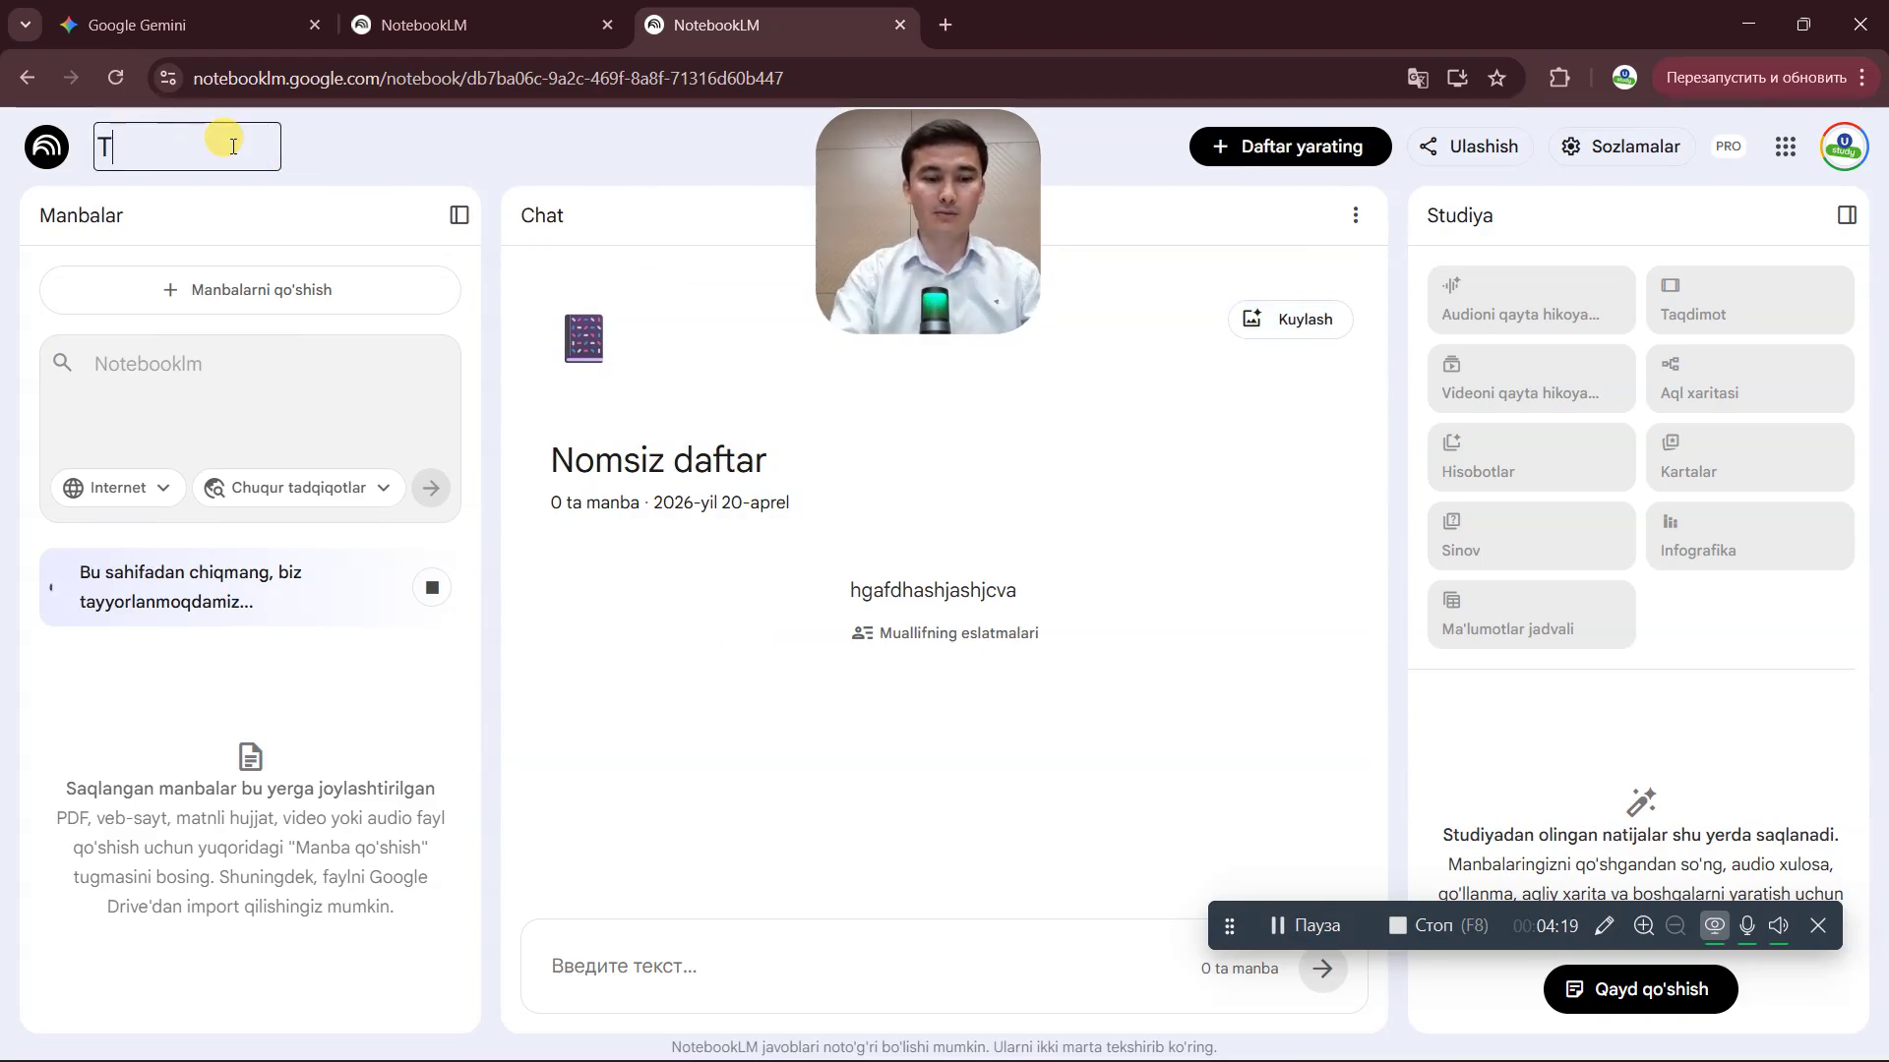
pyautogui.write('est Notebo')
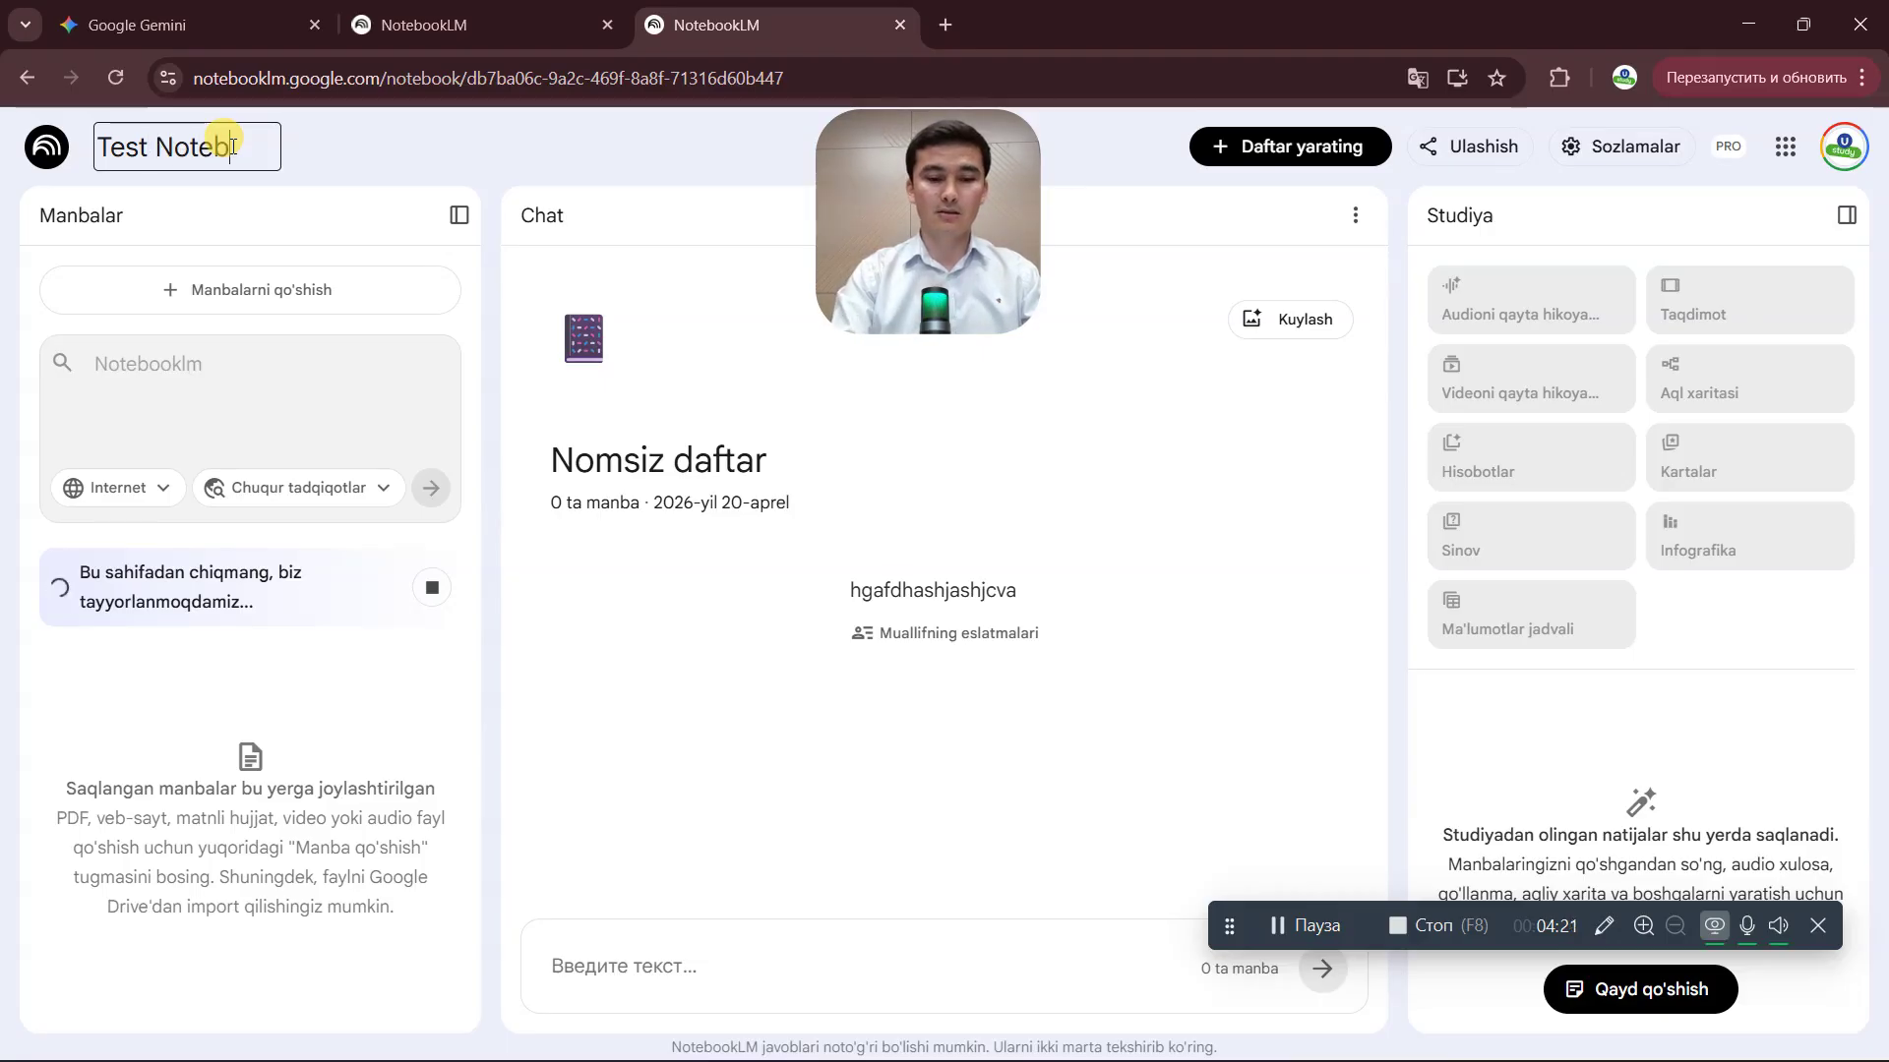
pyautogui.write('oklm')
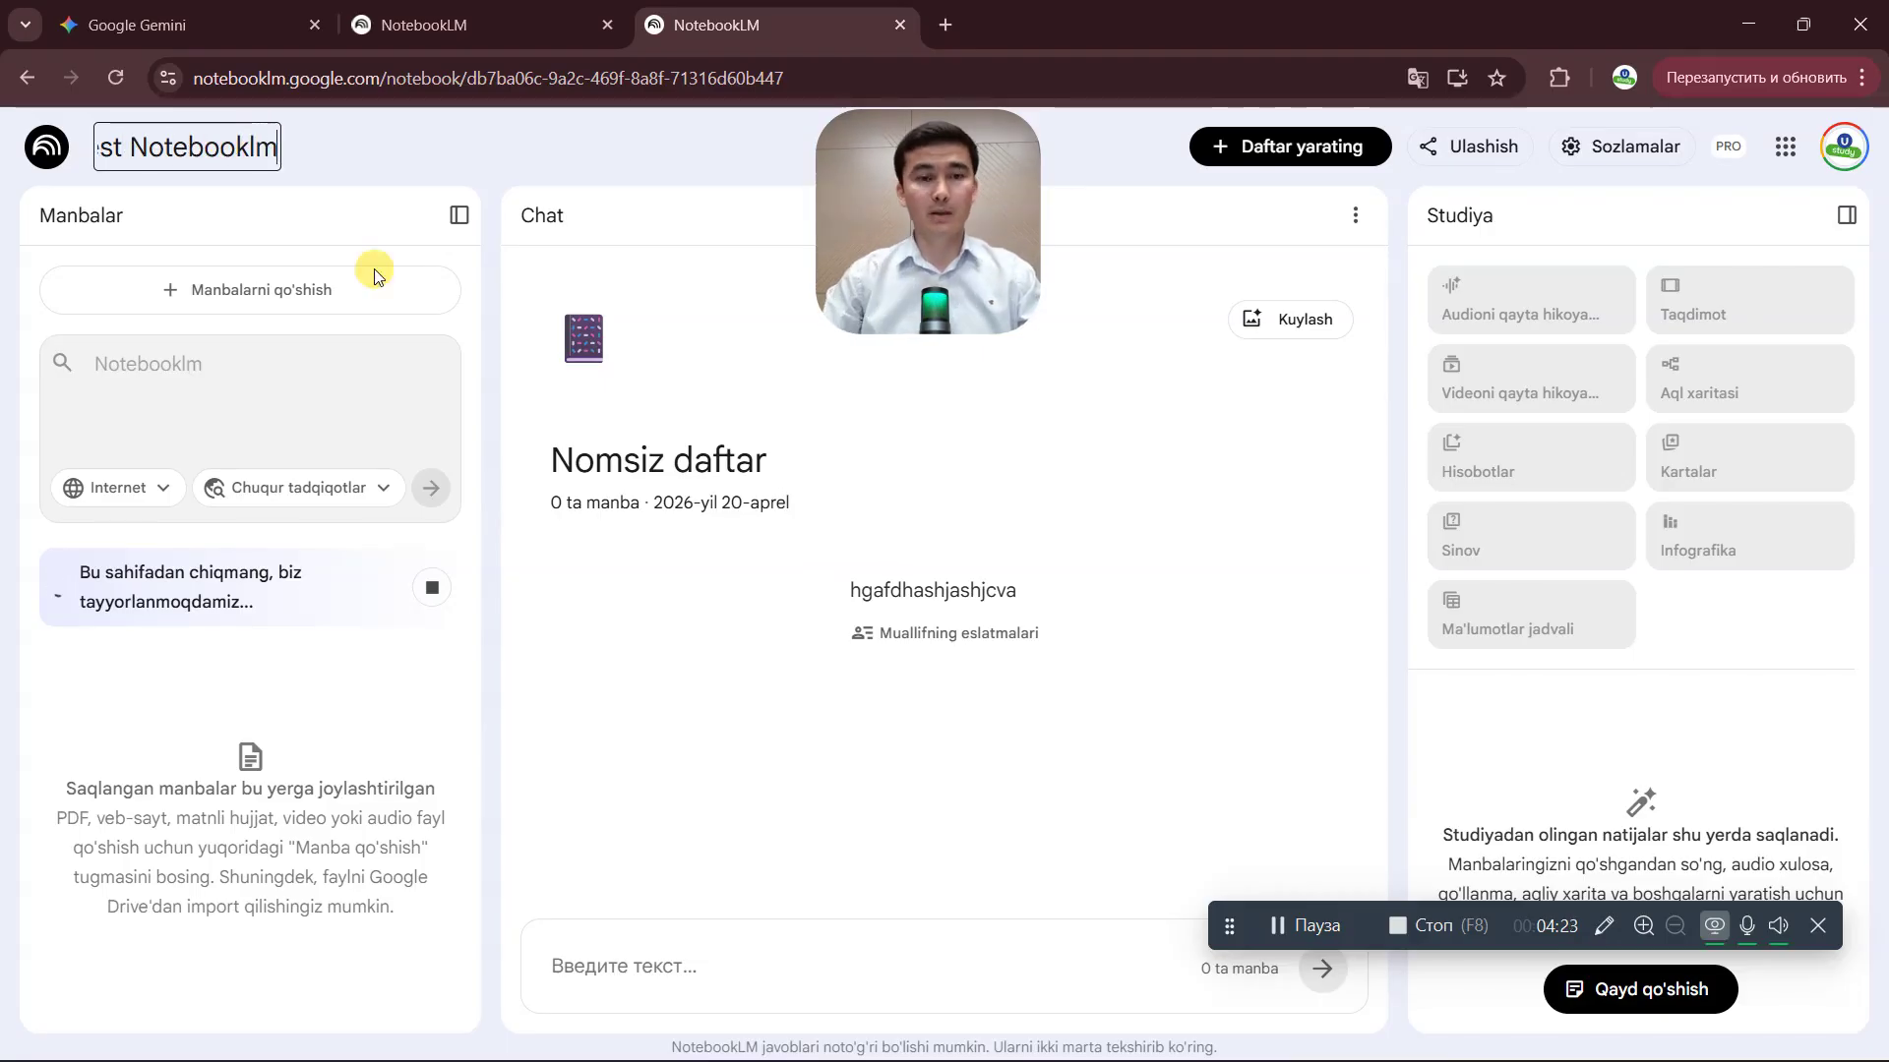
pyautogui.click(643, 615)
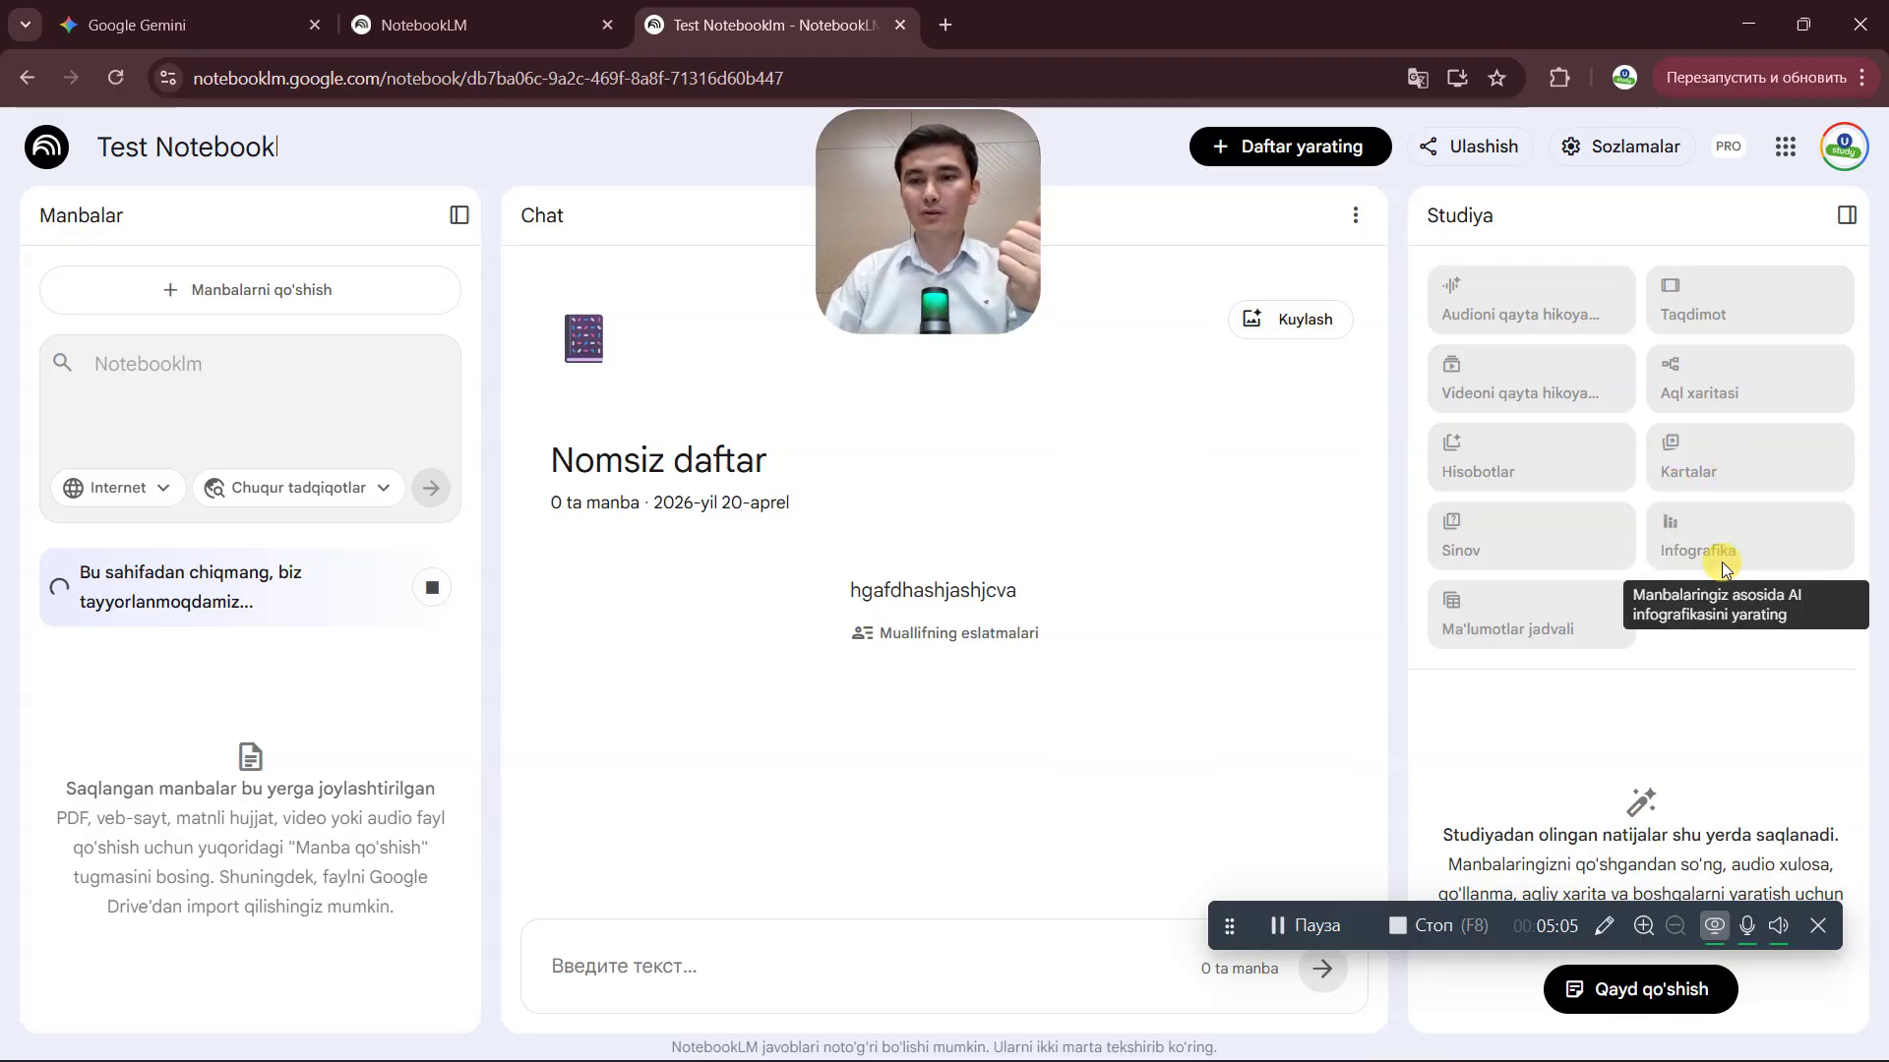
# - Add a note titled "malumotlar" with an empty body and return to the studio overview
pyautogui.click(1633, 994)
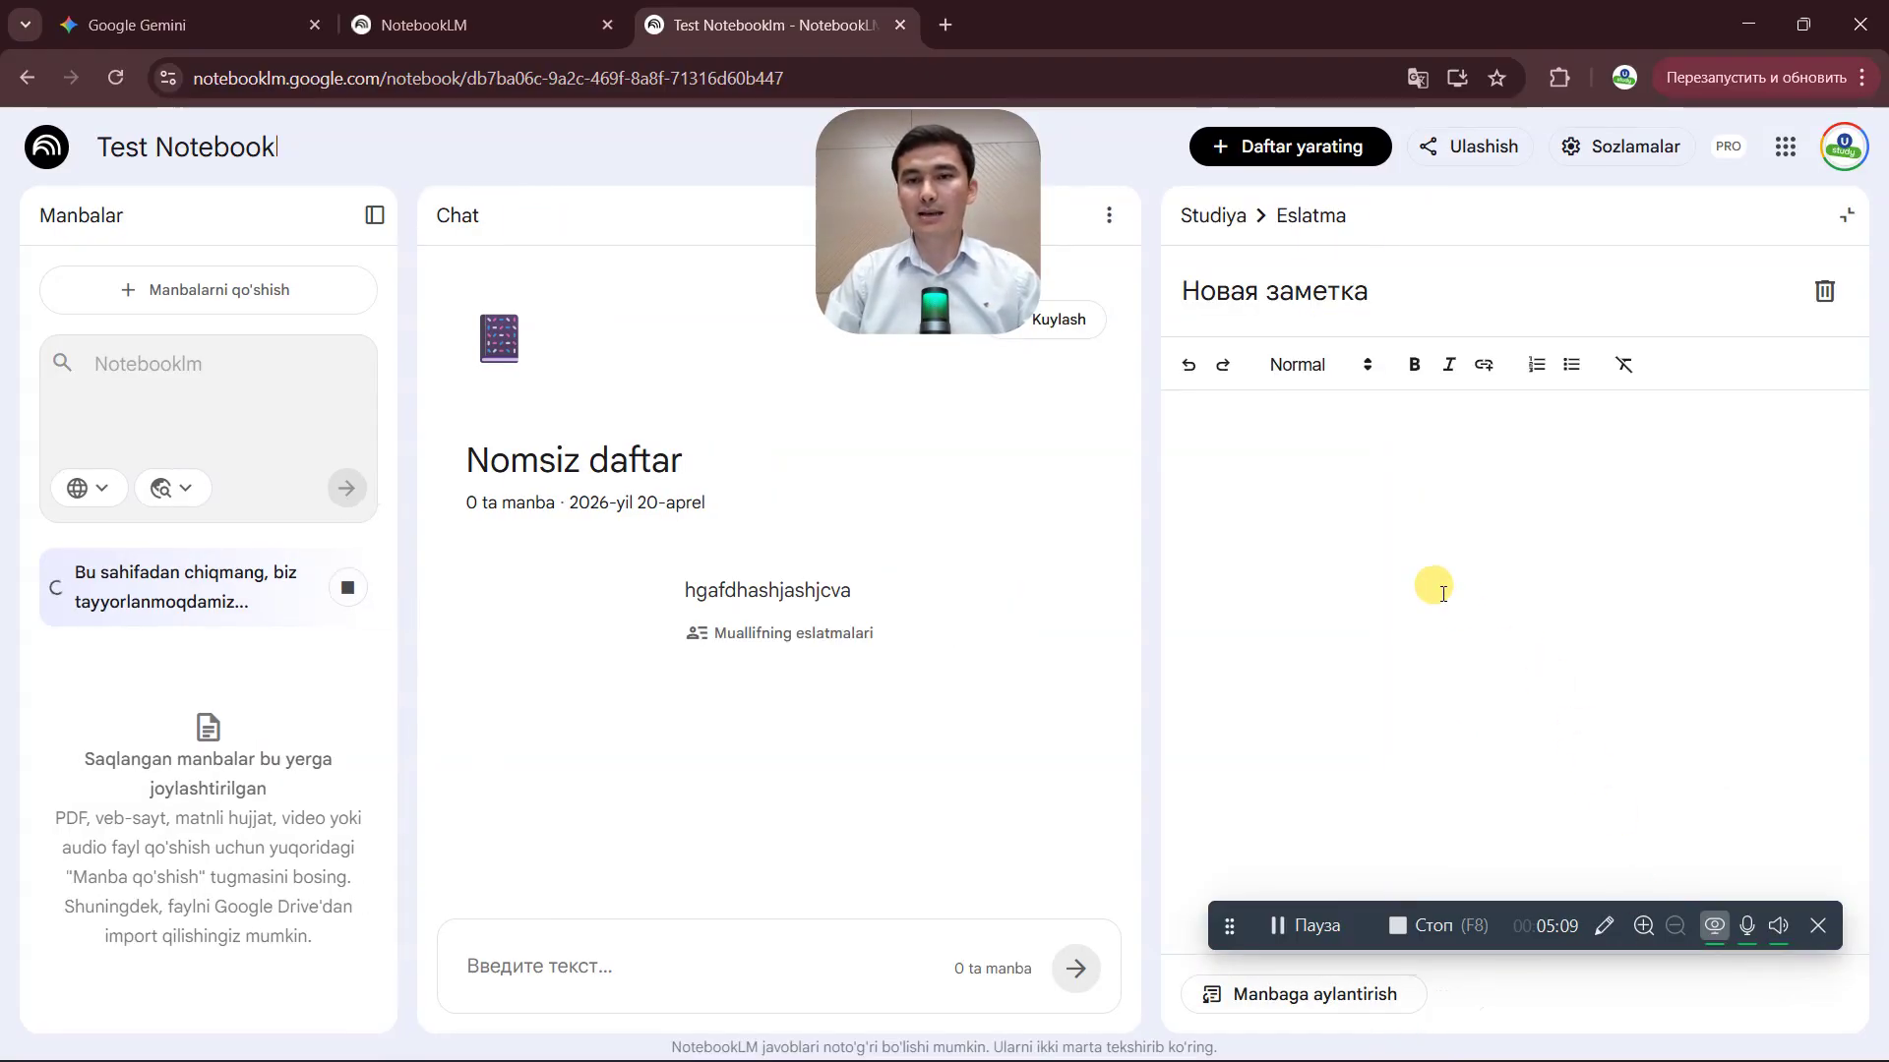
pyautogui.tripleClick(1271, 301)
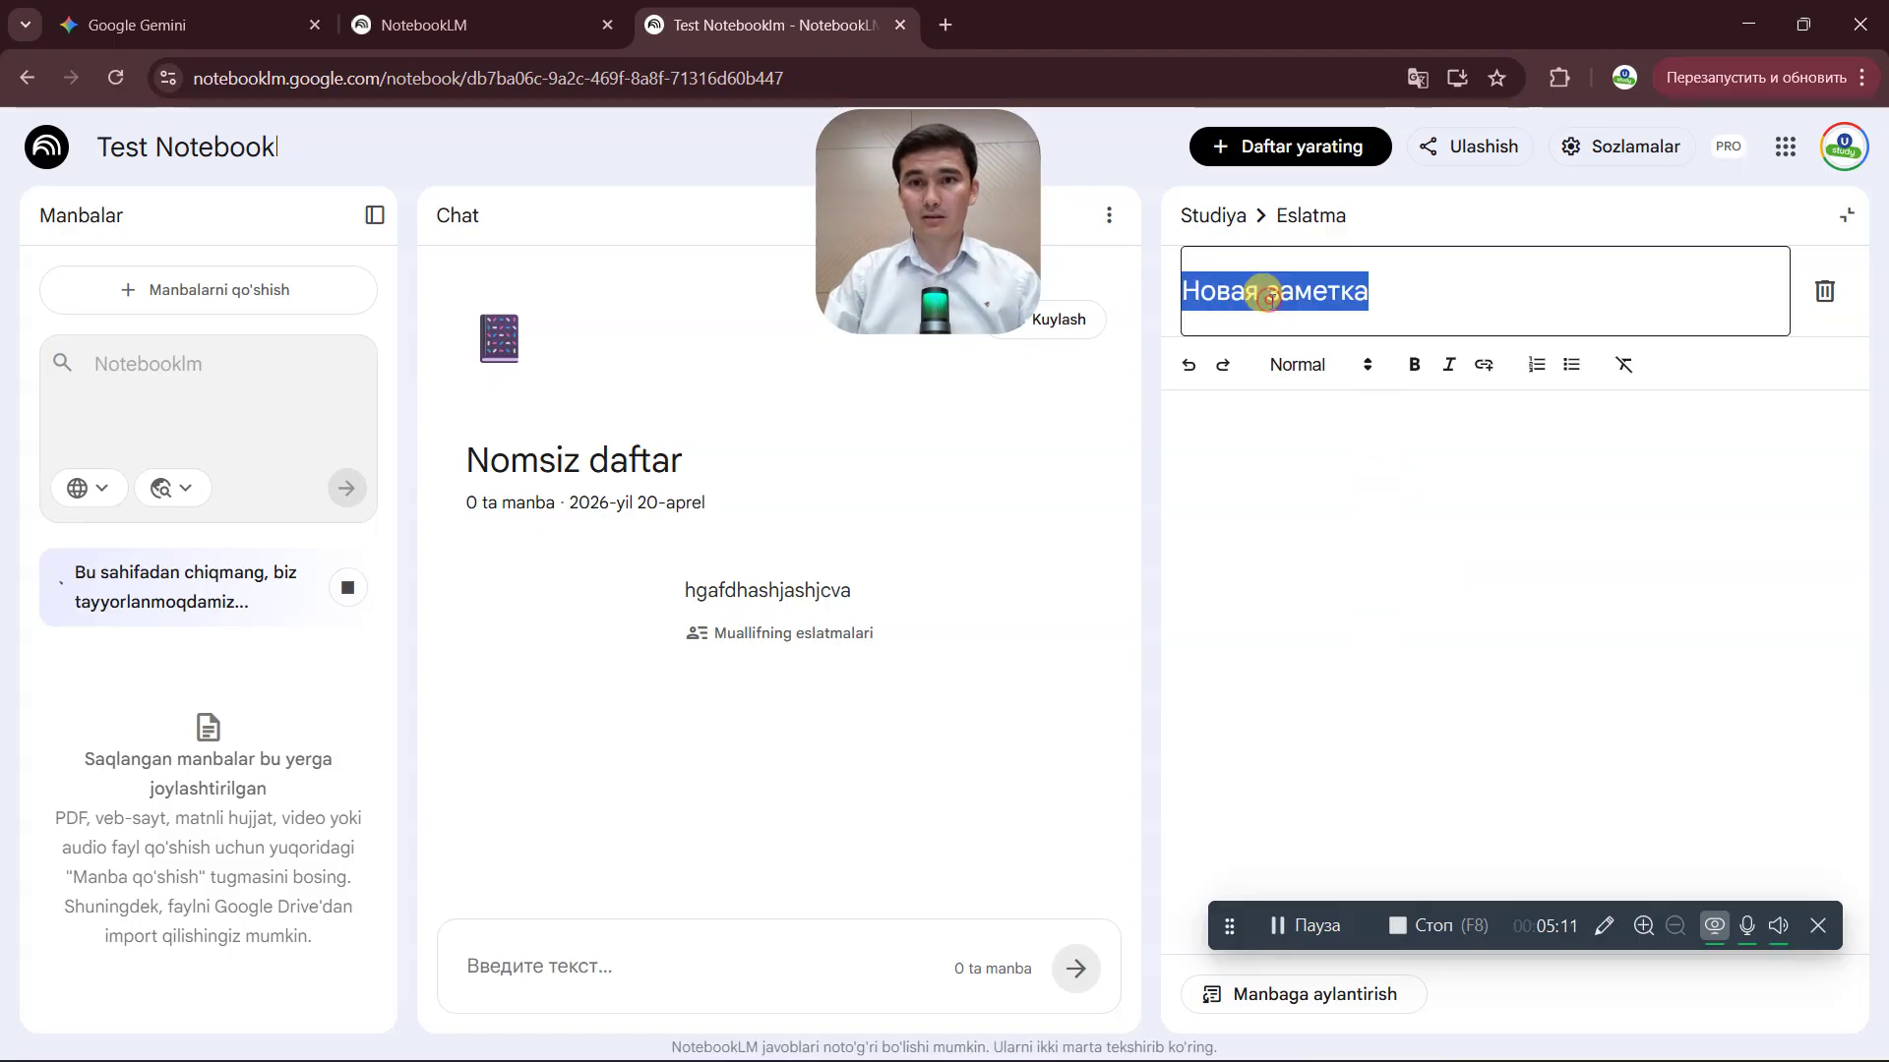
pyautogui.write('malumot')
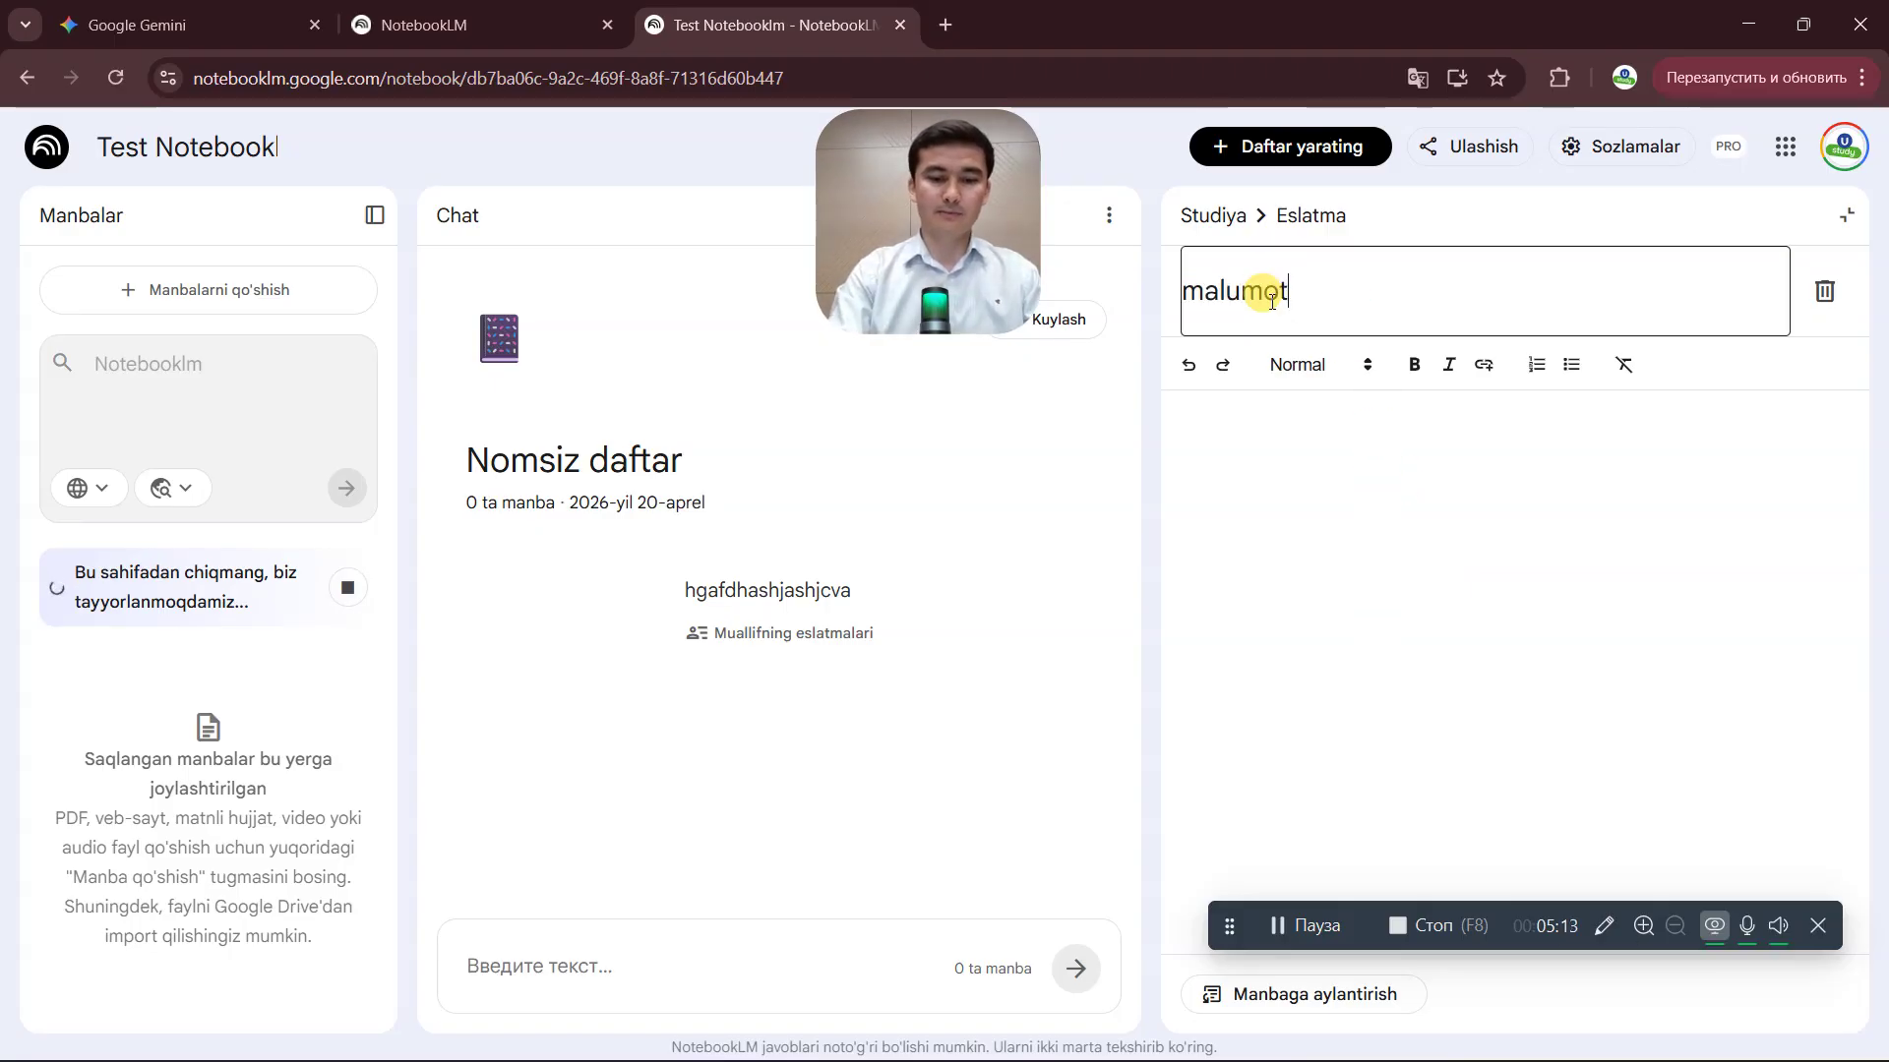
pyautogui.write('lar')
pyautogui.click(1513, 649)
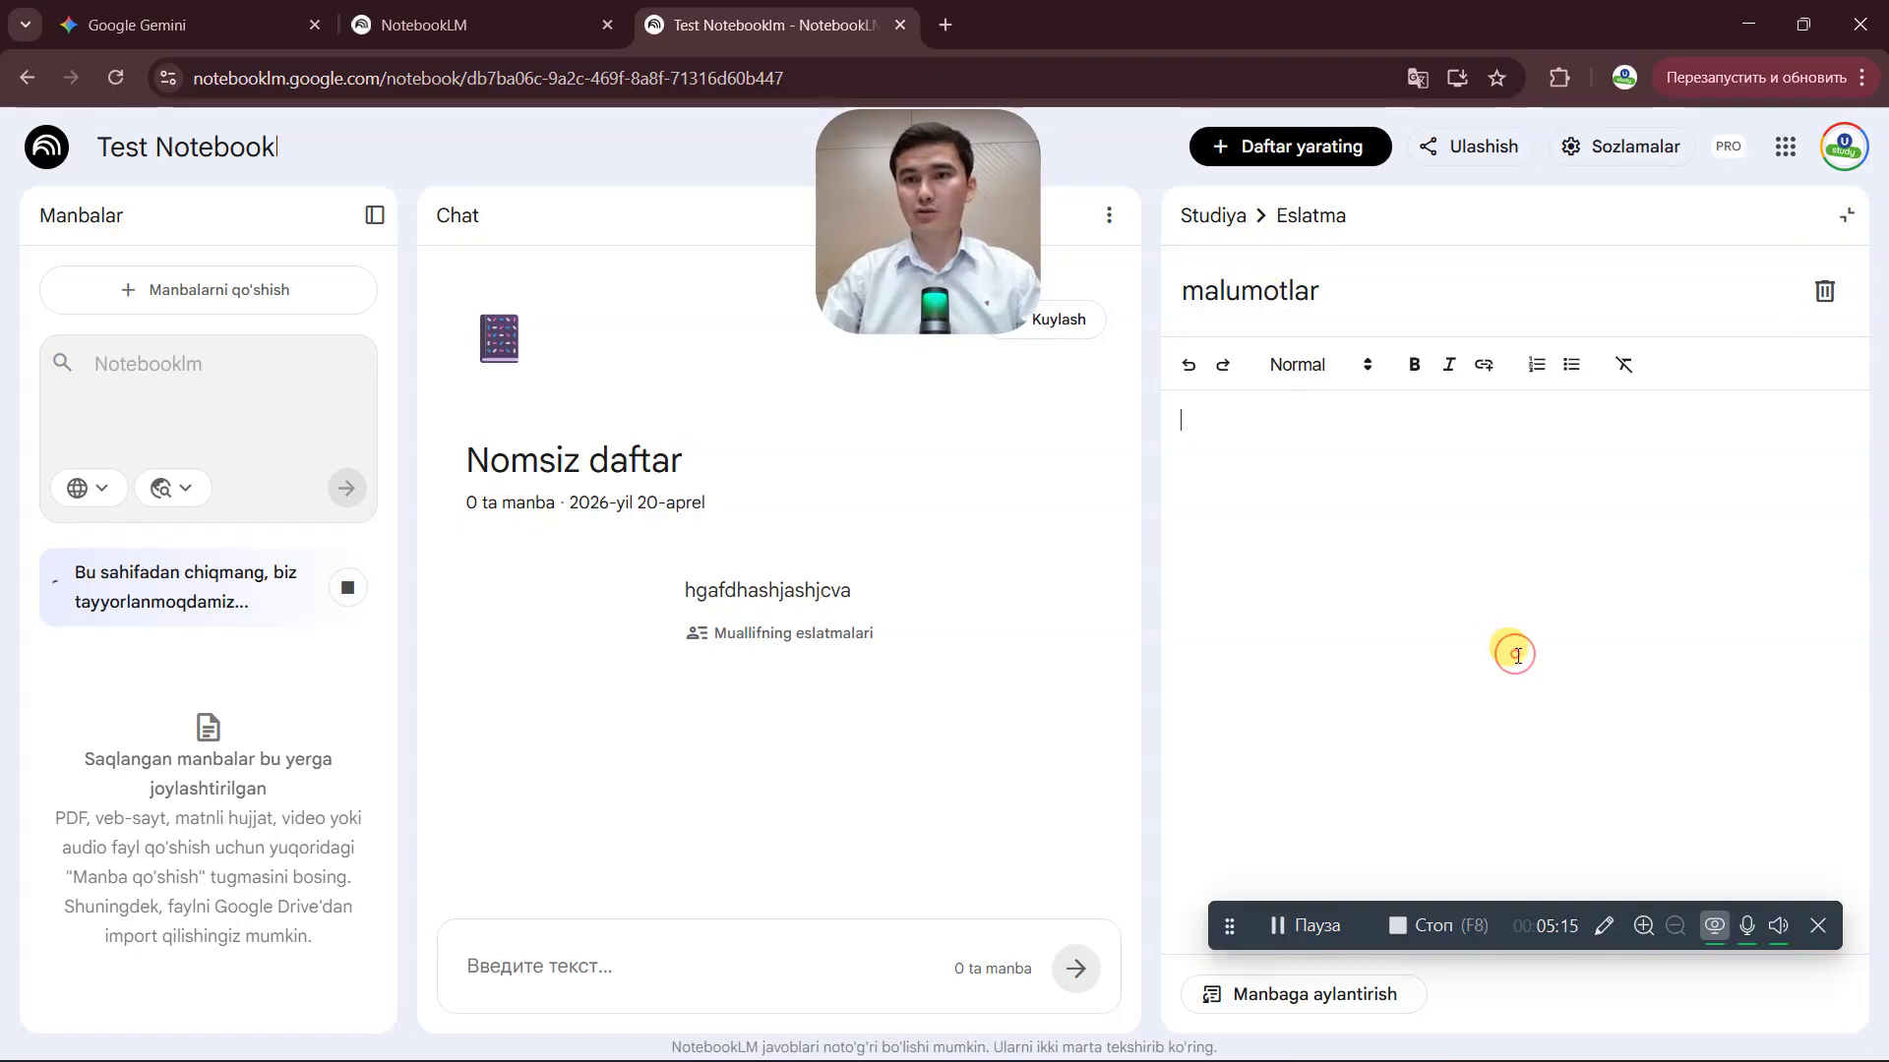
pyautogui.click(1846, 216)
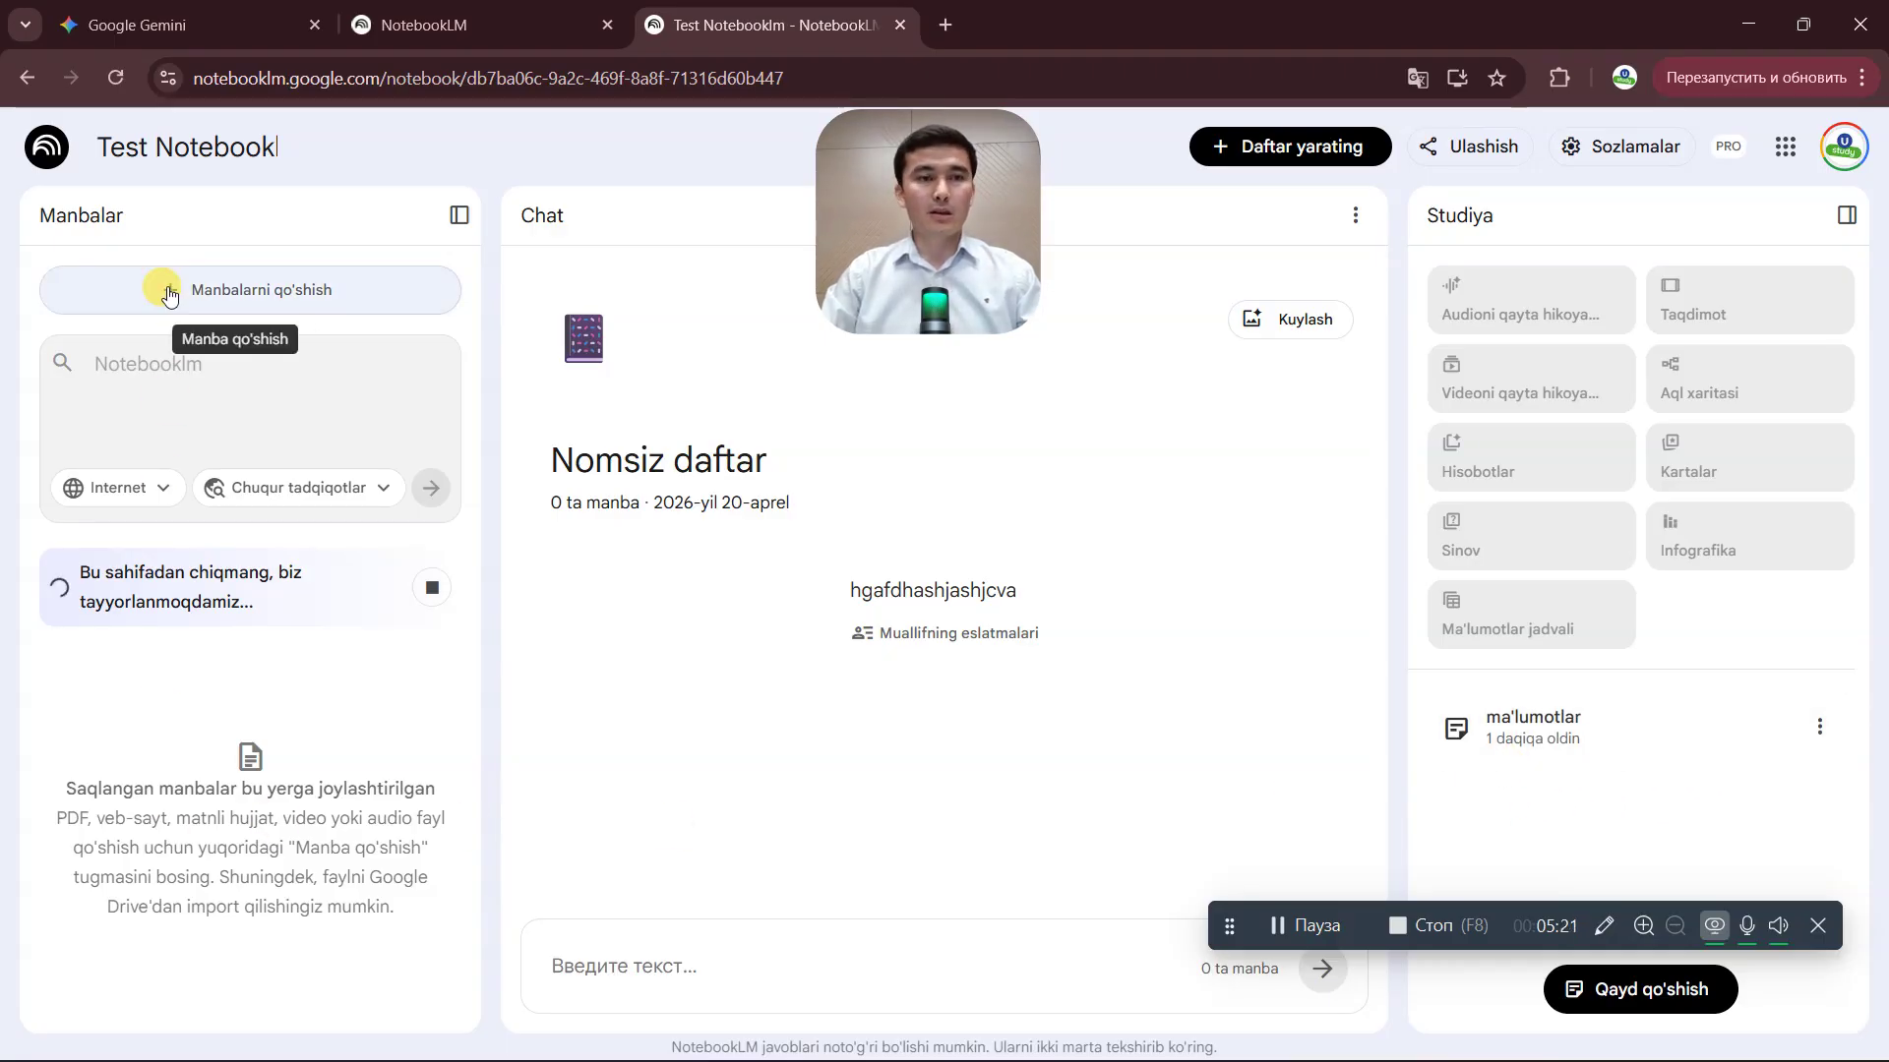
# - Open the notebook's sharing settings, make access public (Hamma uchun), and show the additional link-copying option
pyautogui.click(1354, 222)
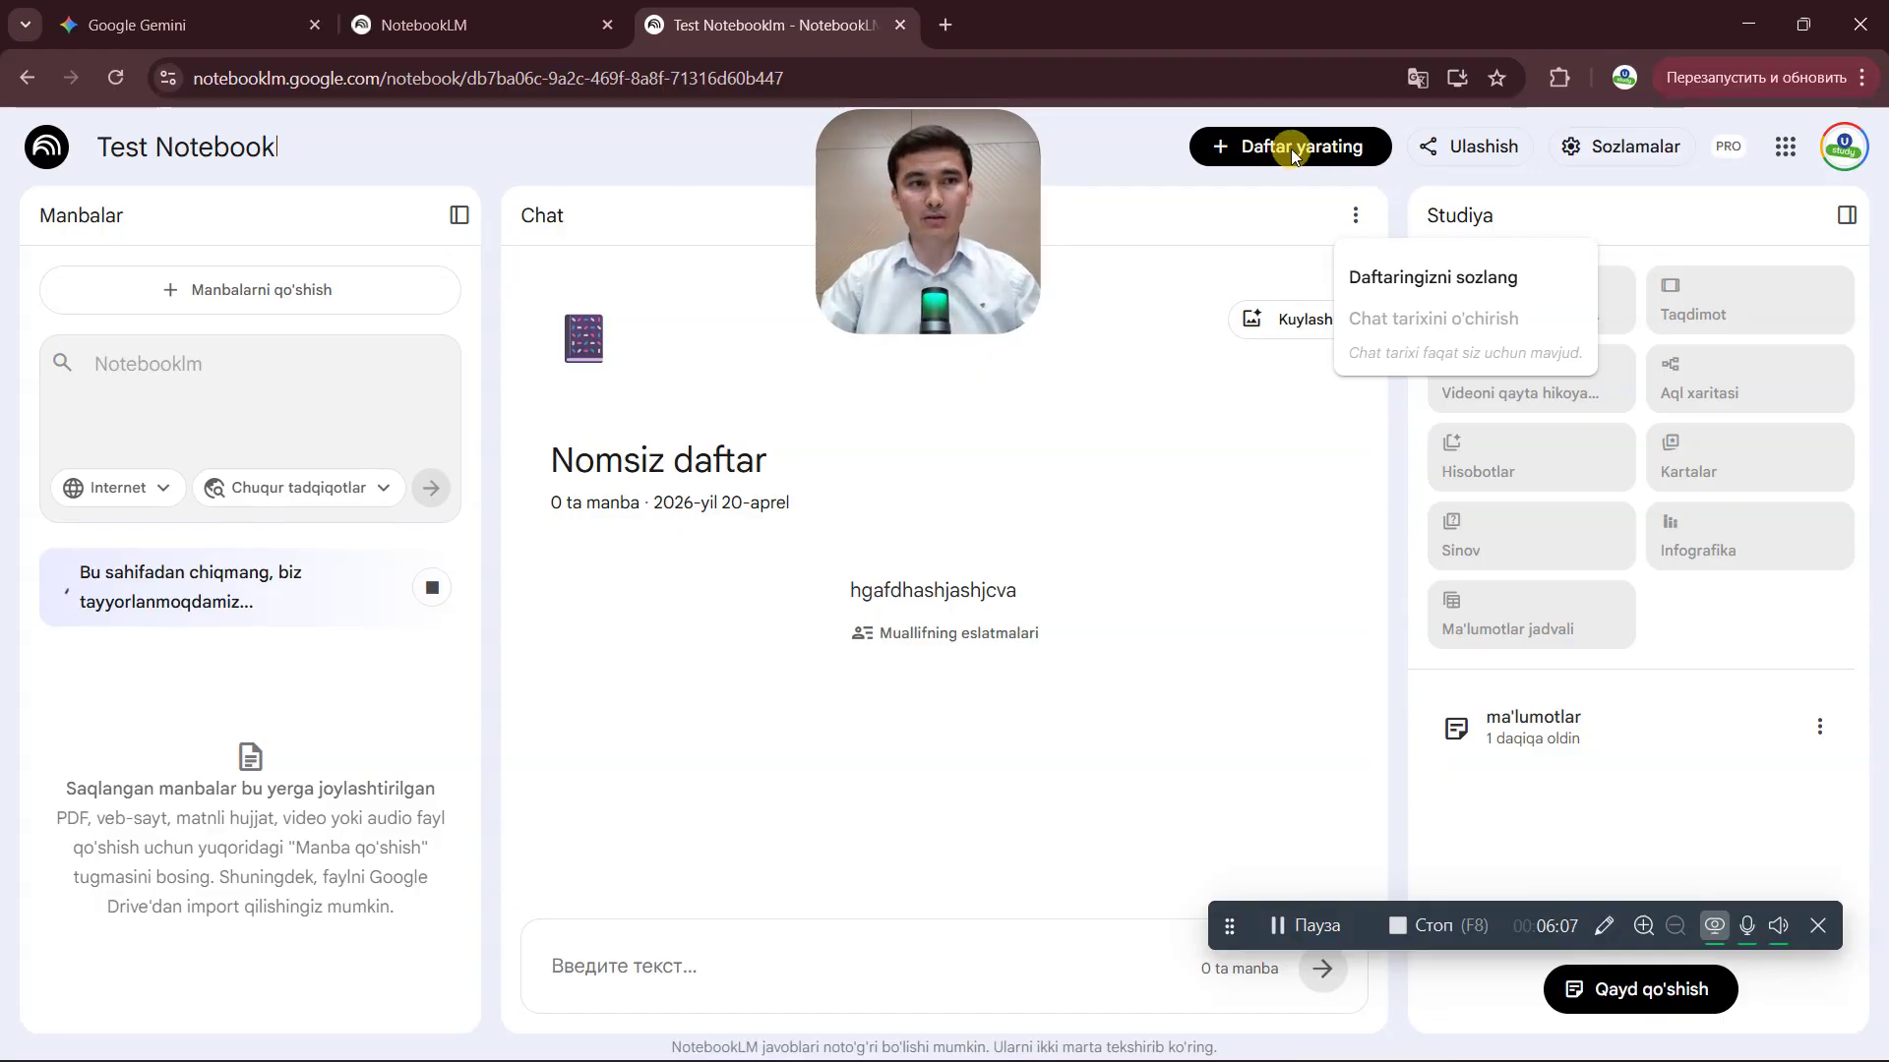
pyautogui.click(1470, 169)
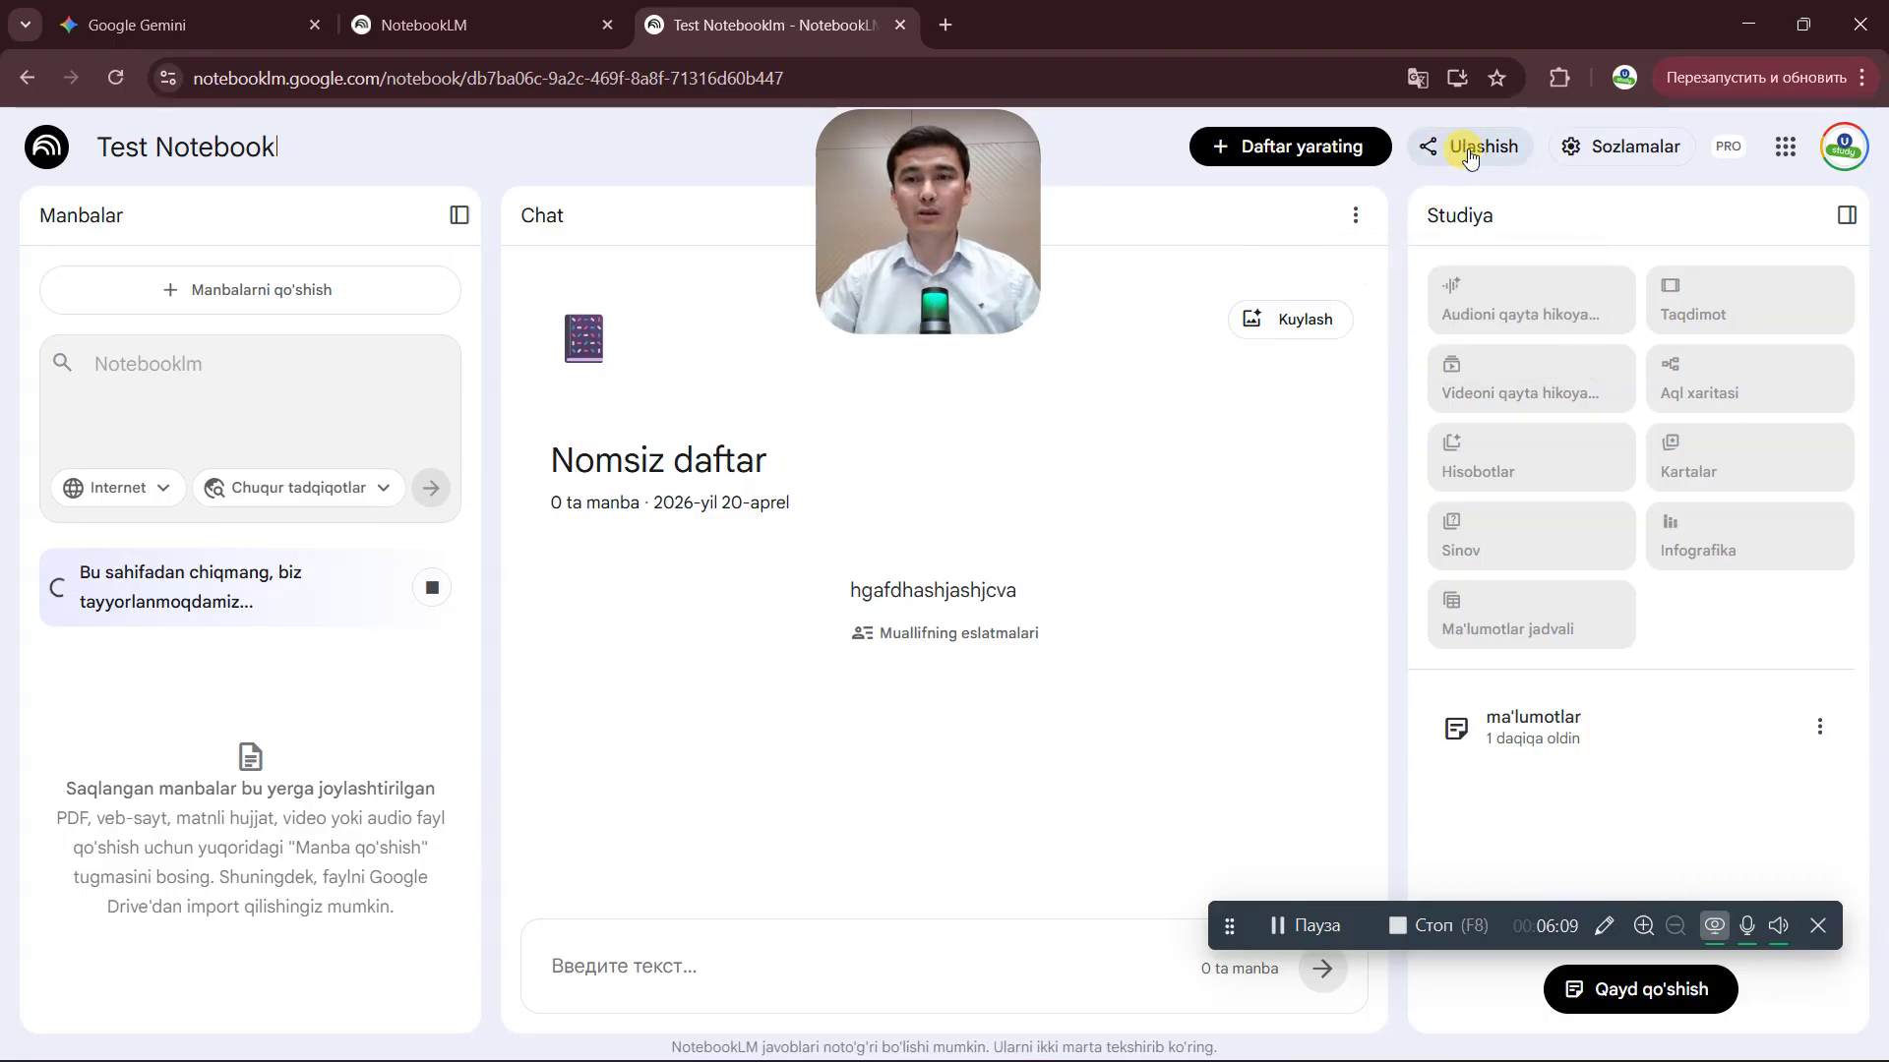
pyautogui.click(1469, 168)
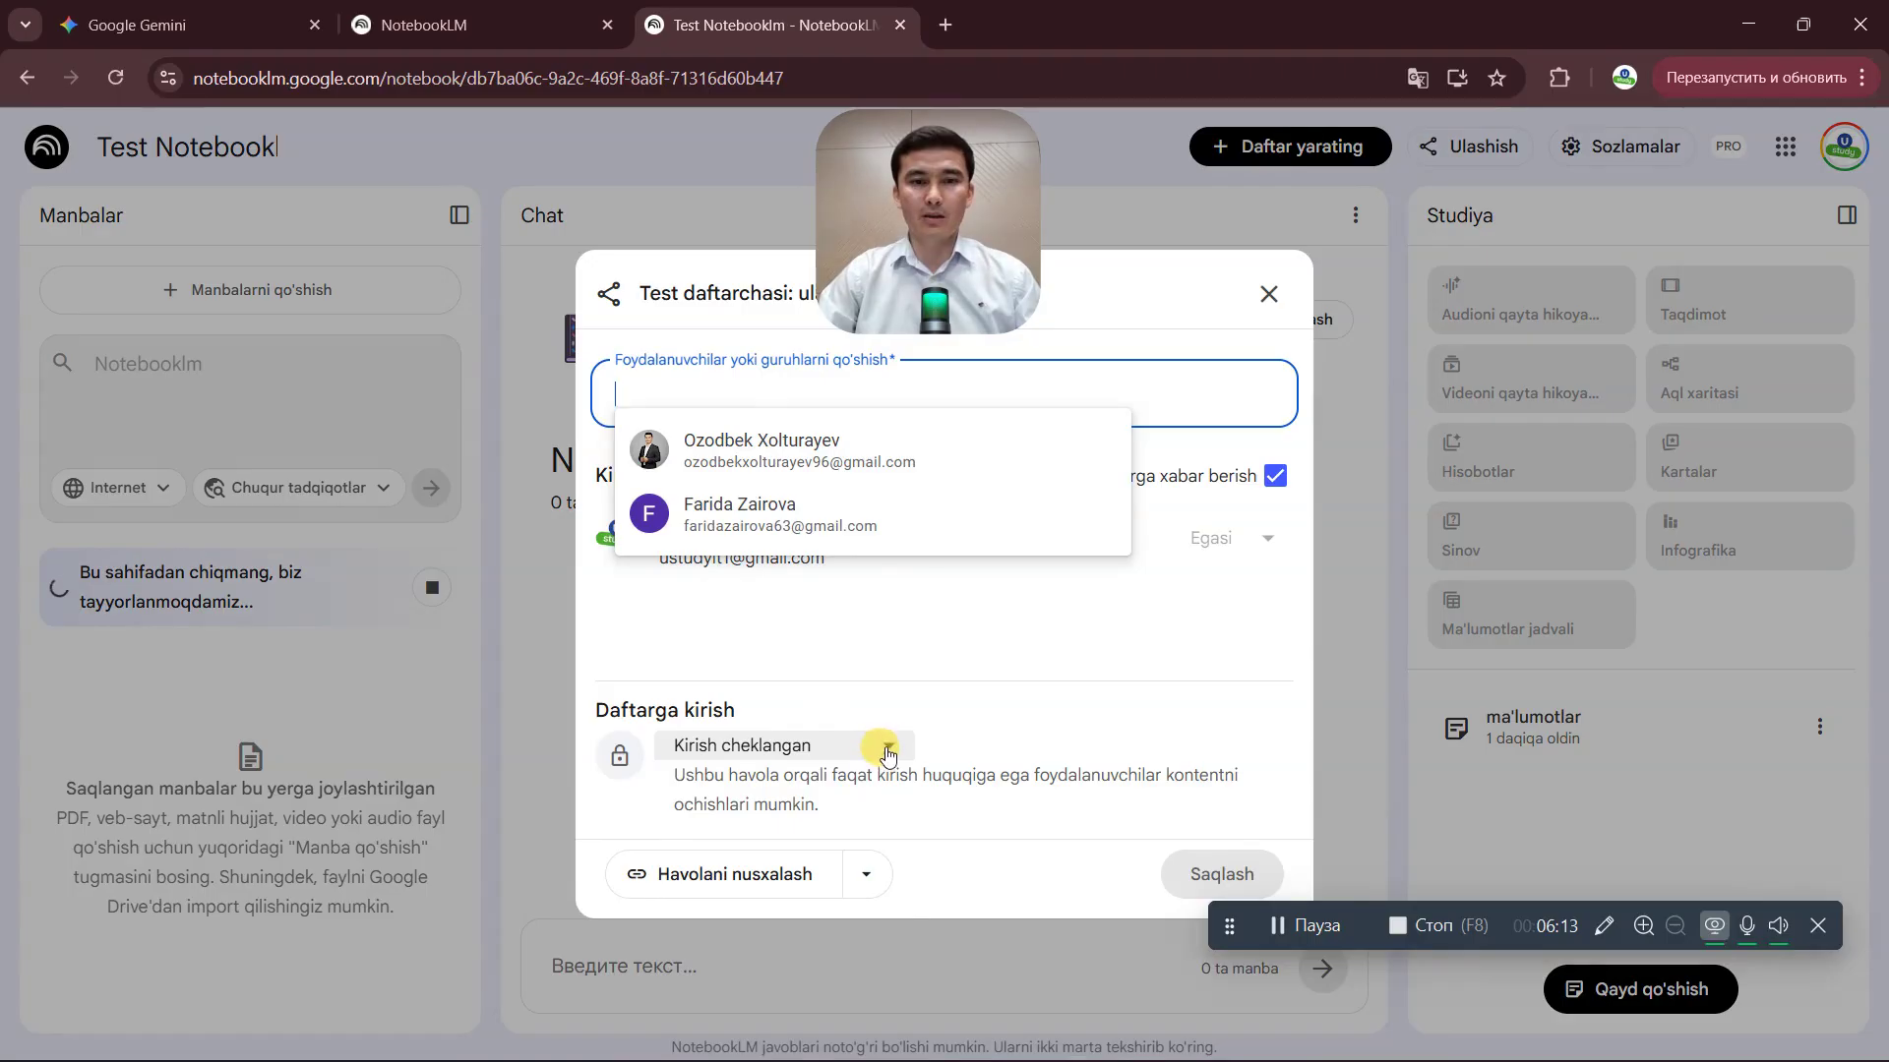
pyautogui.click(888, 747)
pyautogui.click(762, 917)
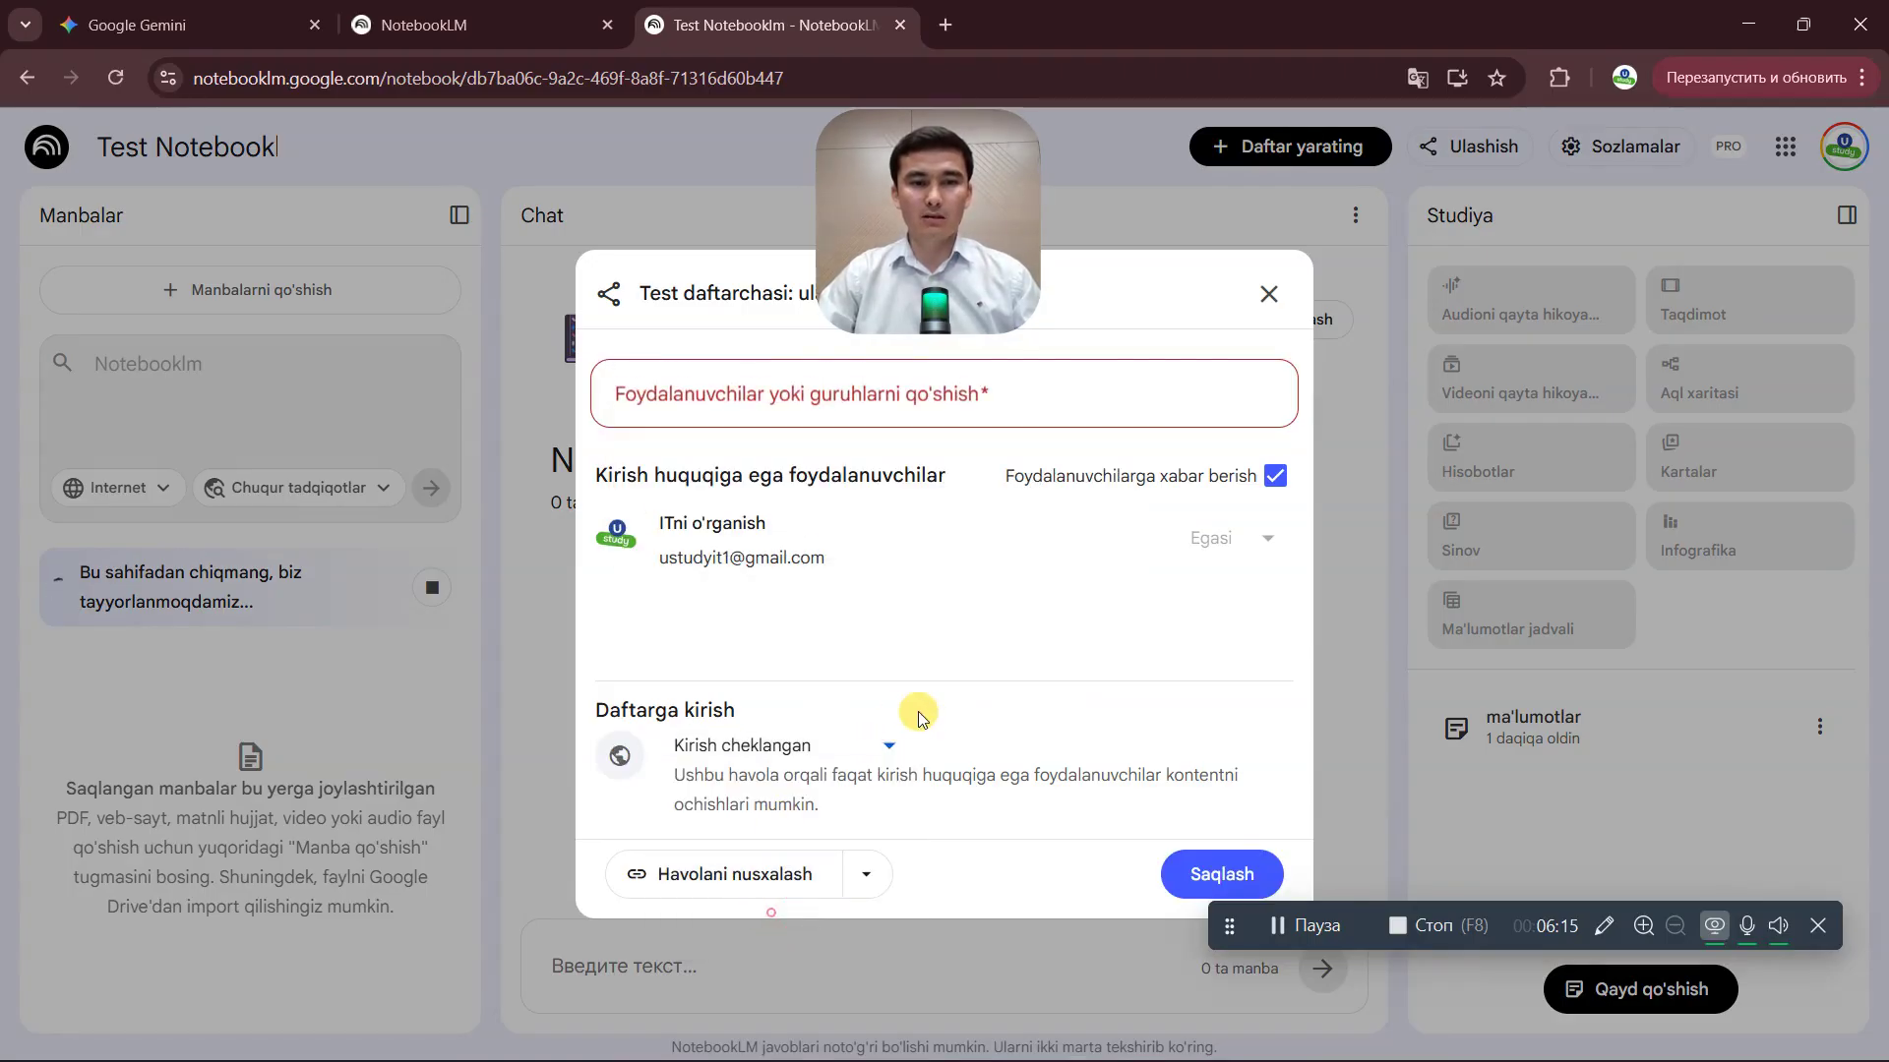
pyautogui.click(865, 874)
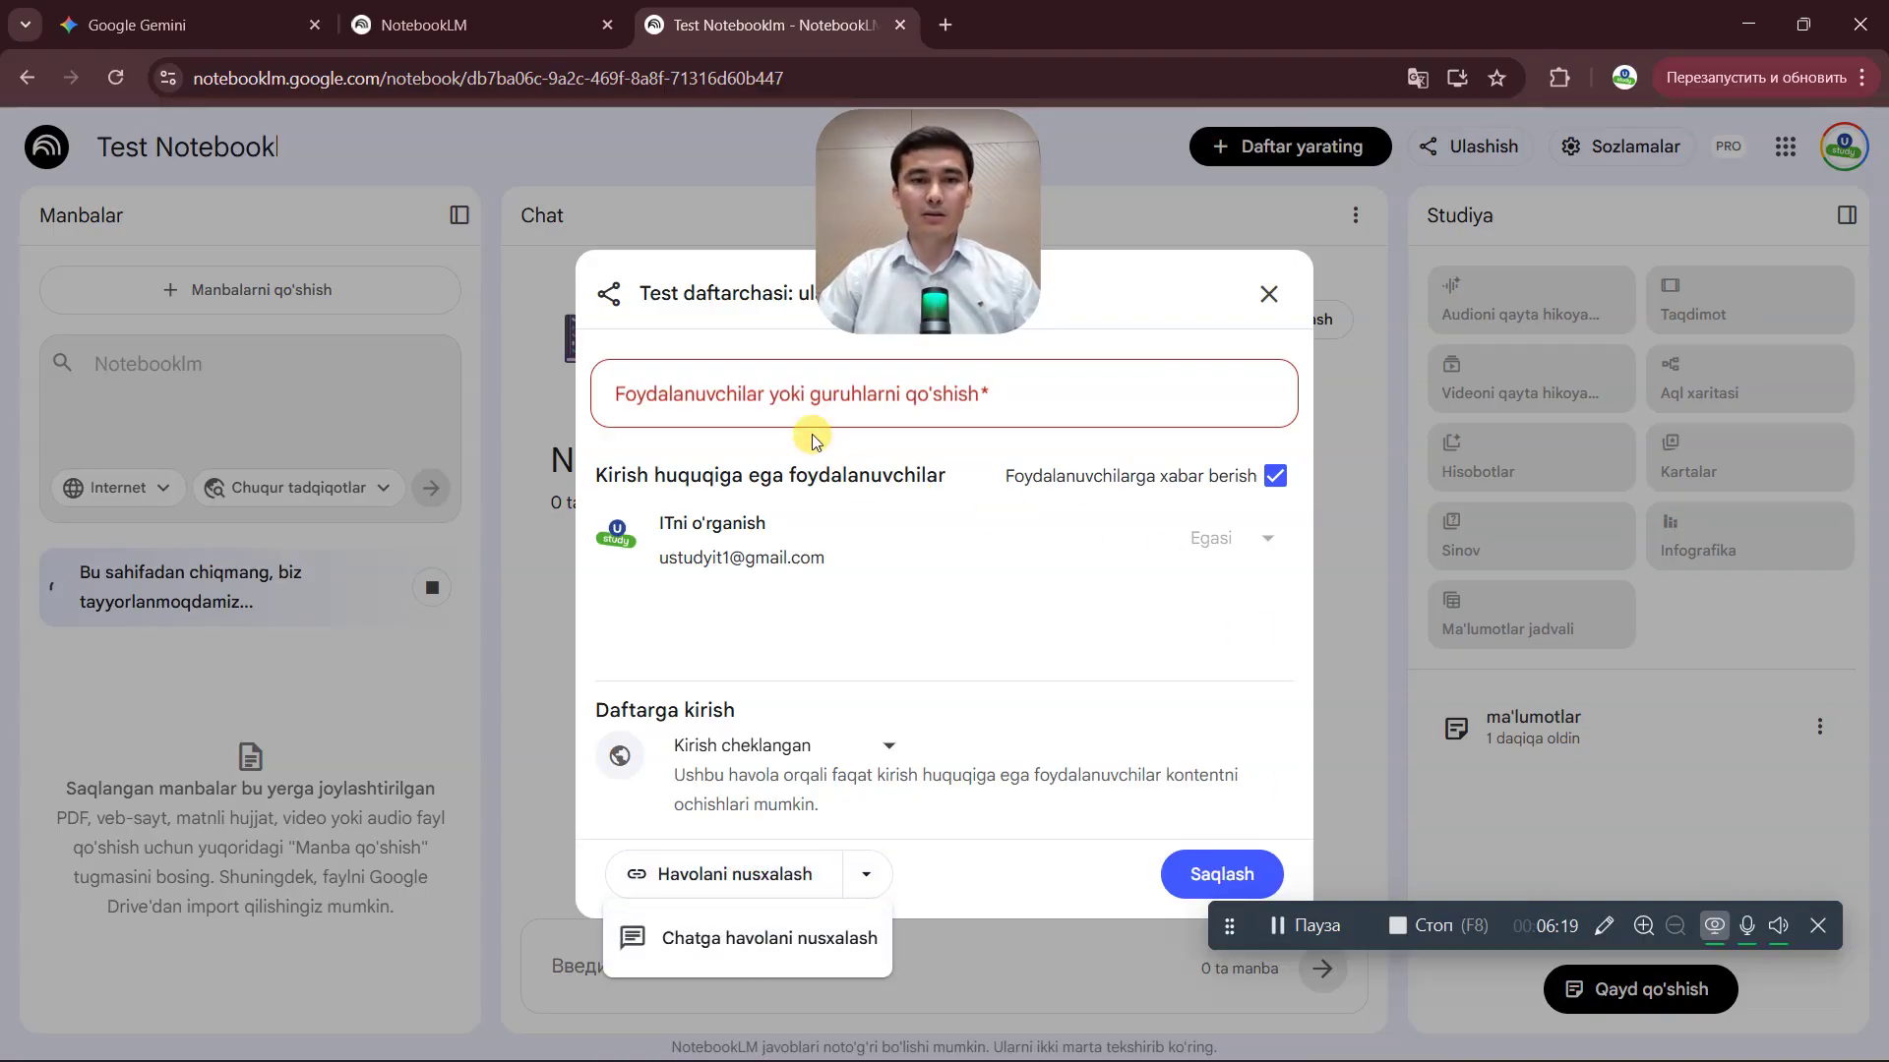
# - Add a suggested contact to the notebook with the reader role (O'quvchi) and save the sharing settings
pyautogui.click(788, 398)
pyautogui.click(718, 417)
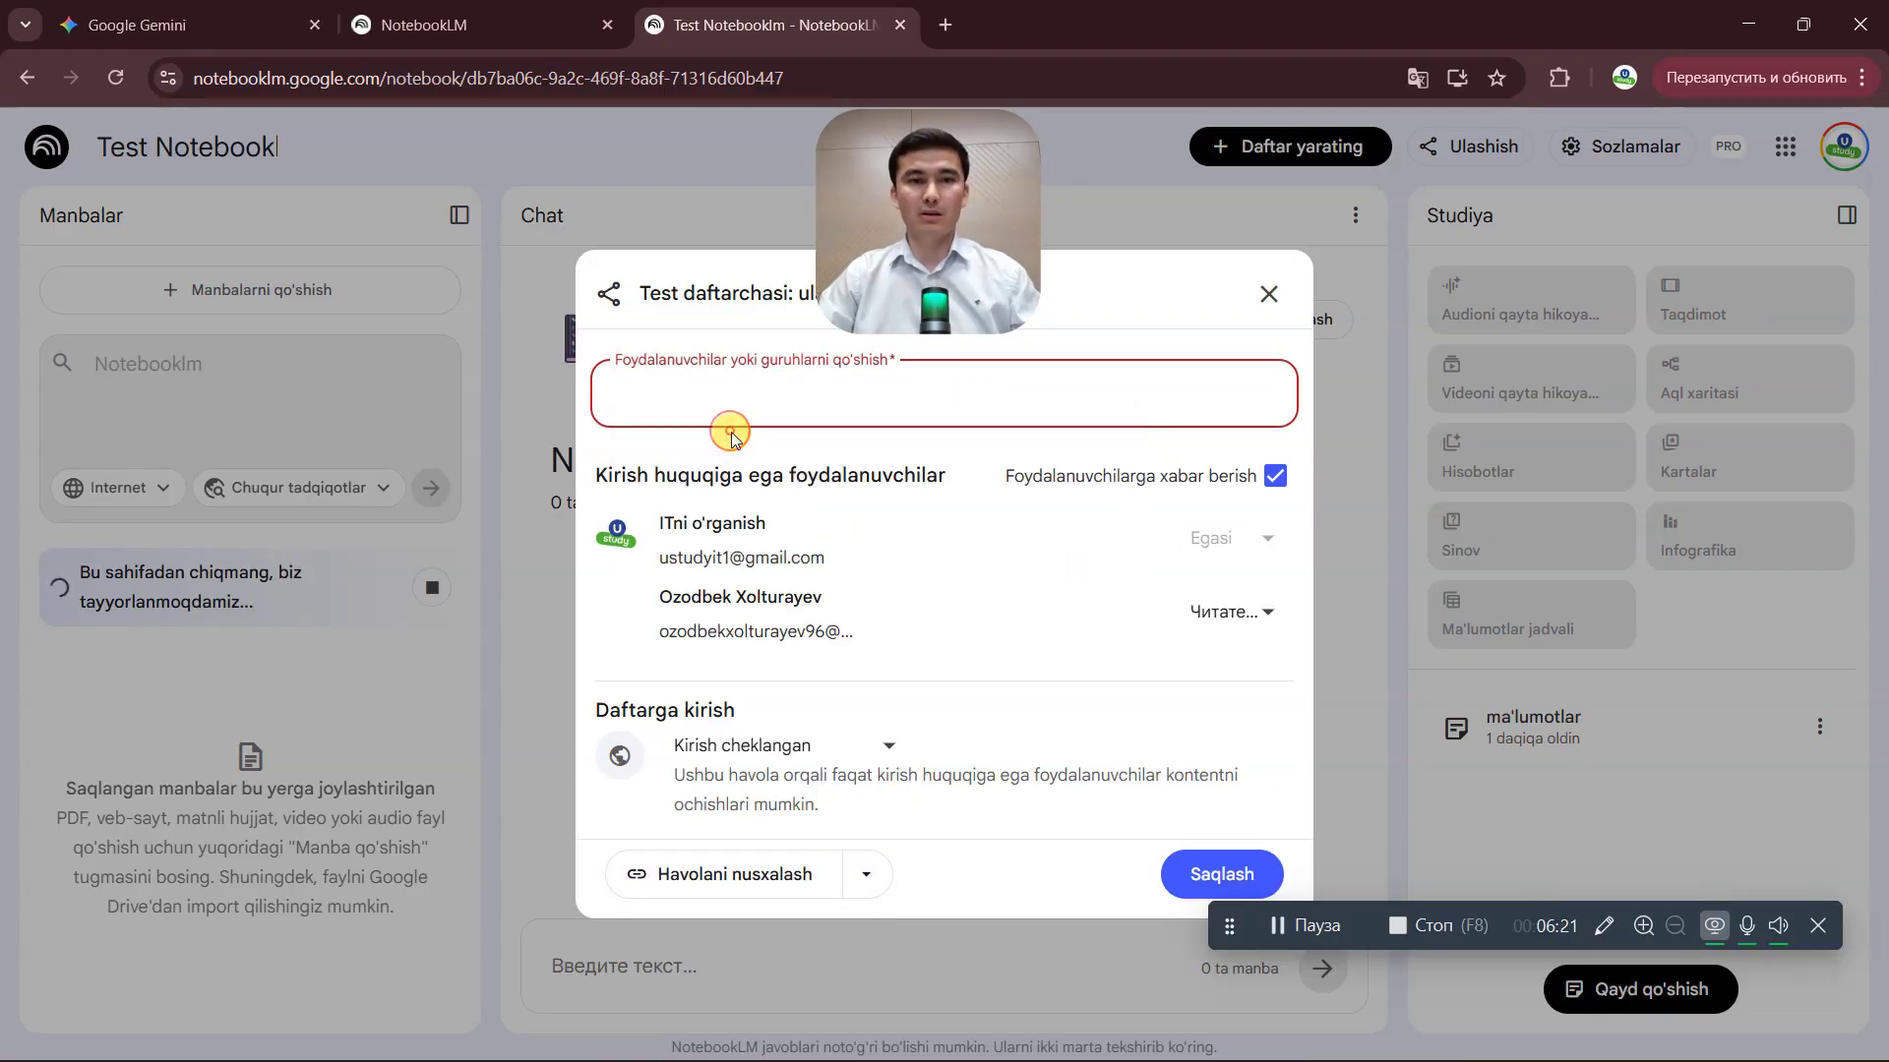
pyautogui.click(1230, 611)
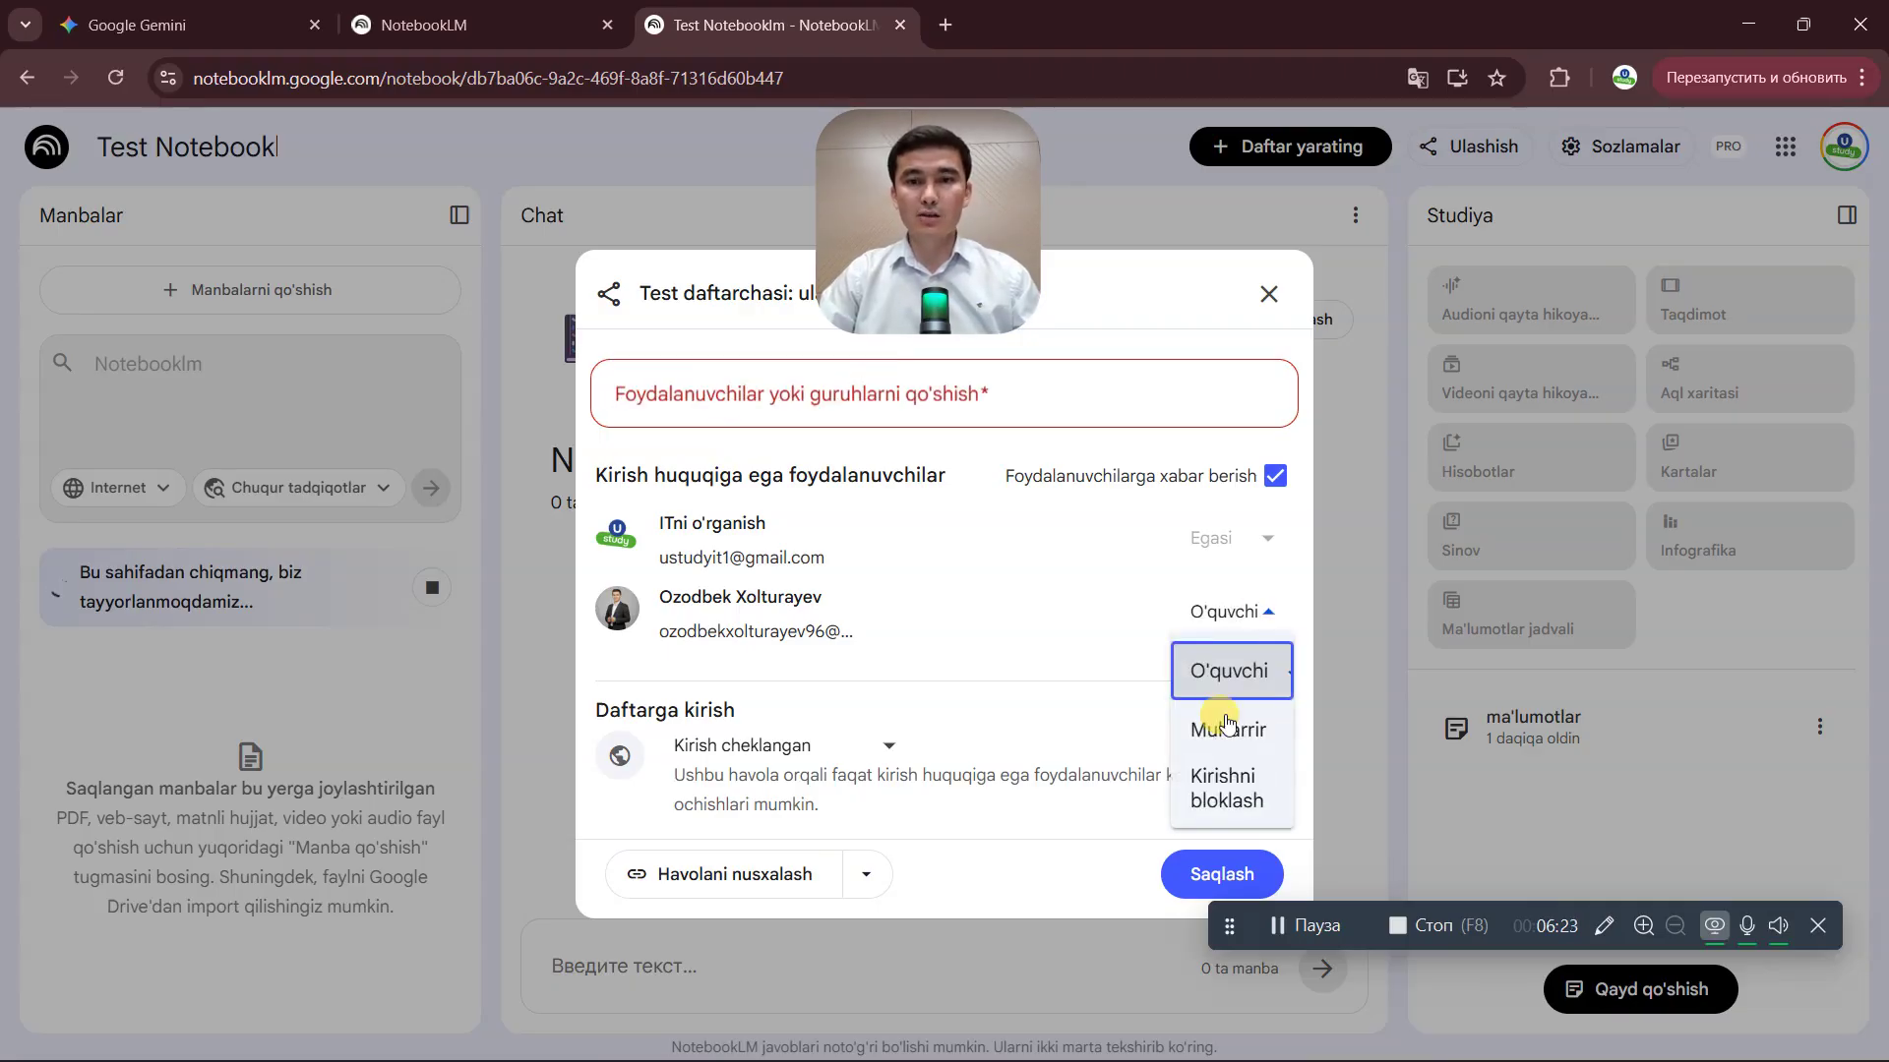
pyautogui.click(1234, 808)
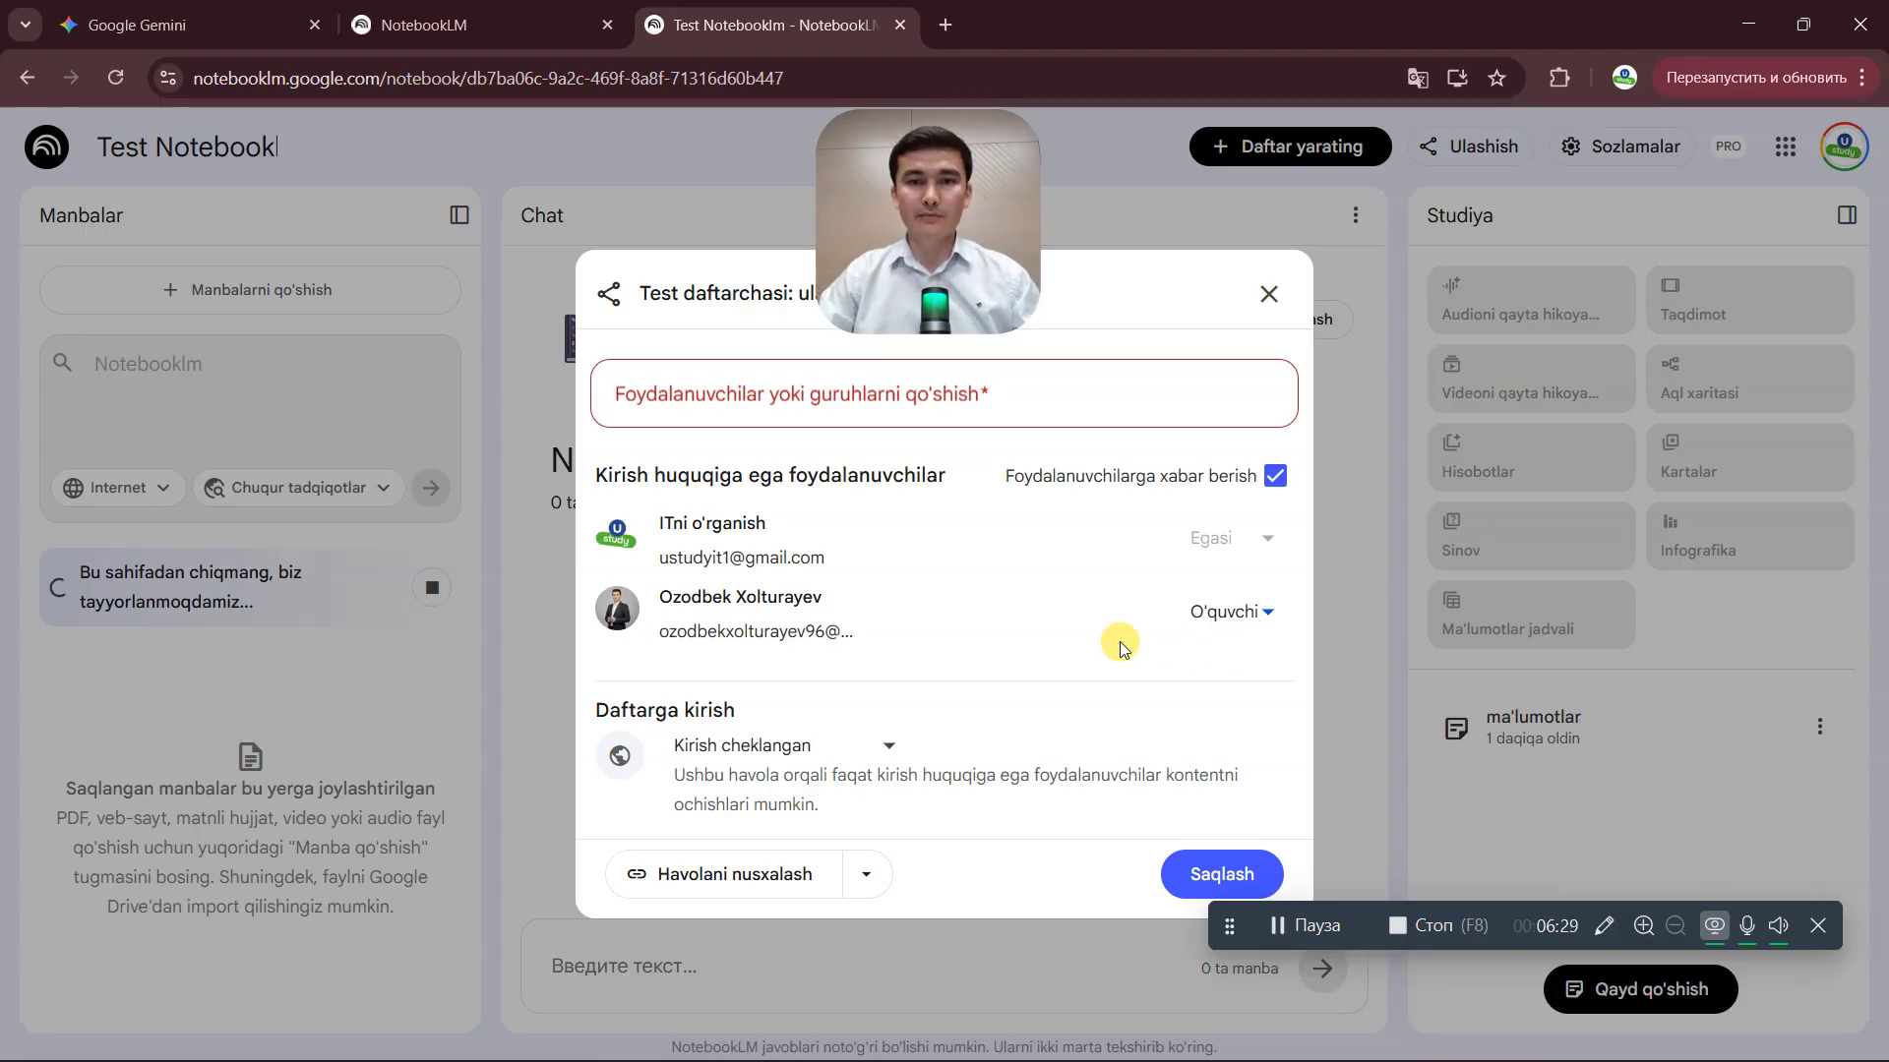
pyautogui.click(1220, 874)
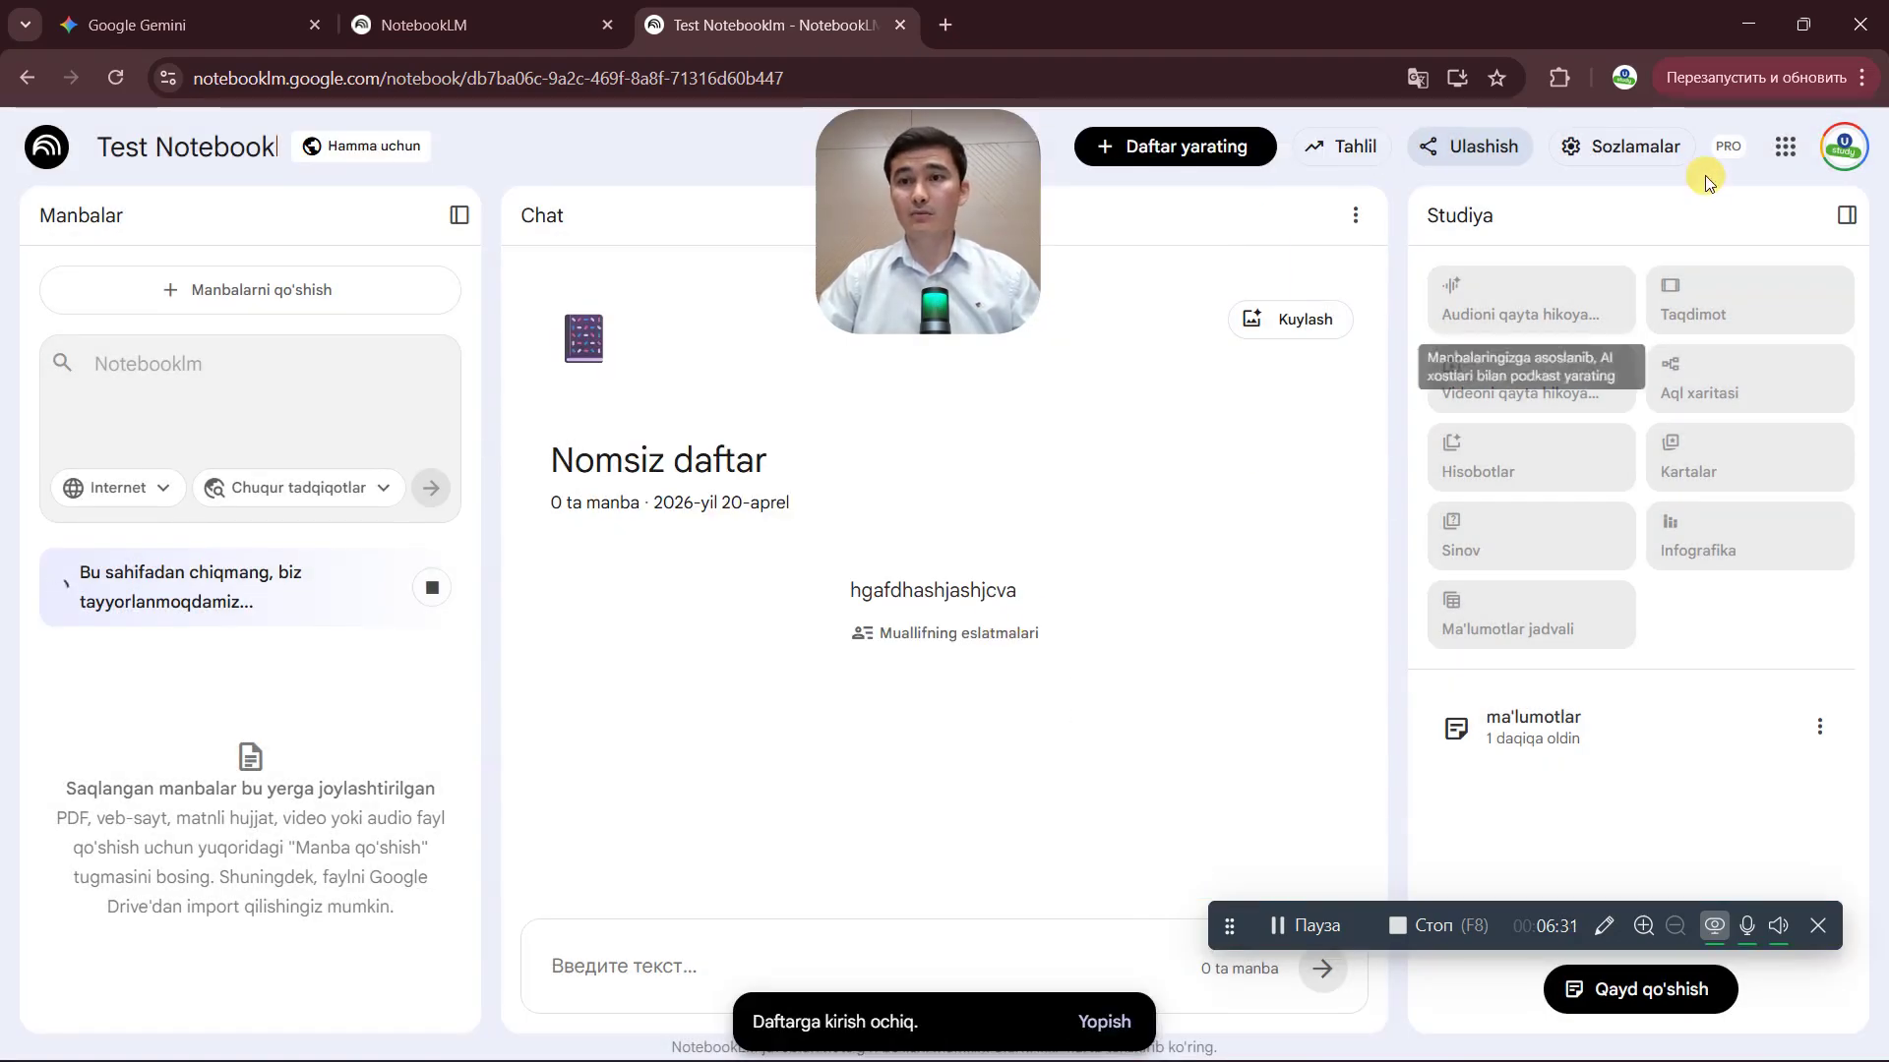
# - Look through the settings options and the notebook's analytics, then close the analytics view
pyautogui.click(1618, 153)
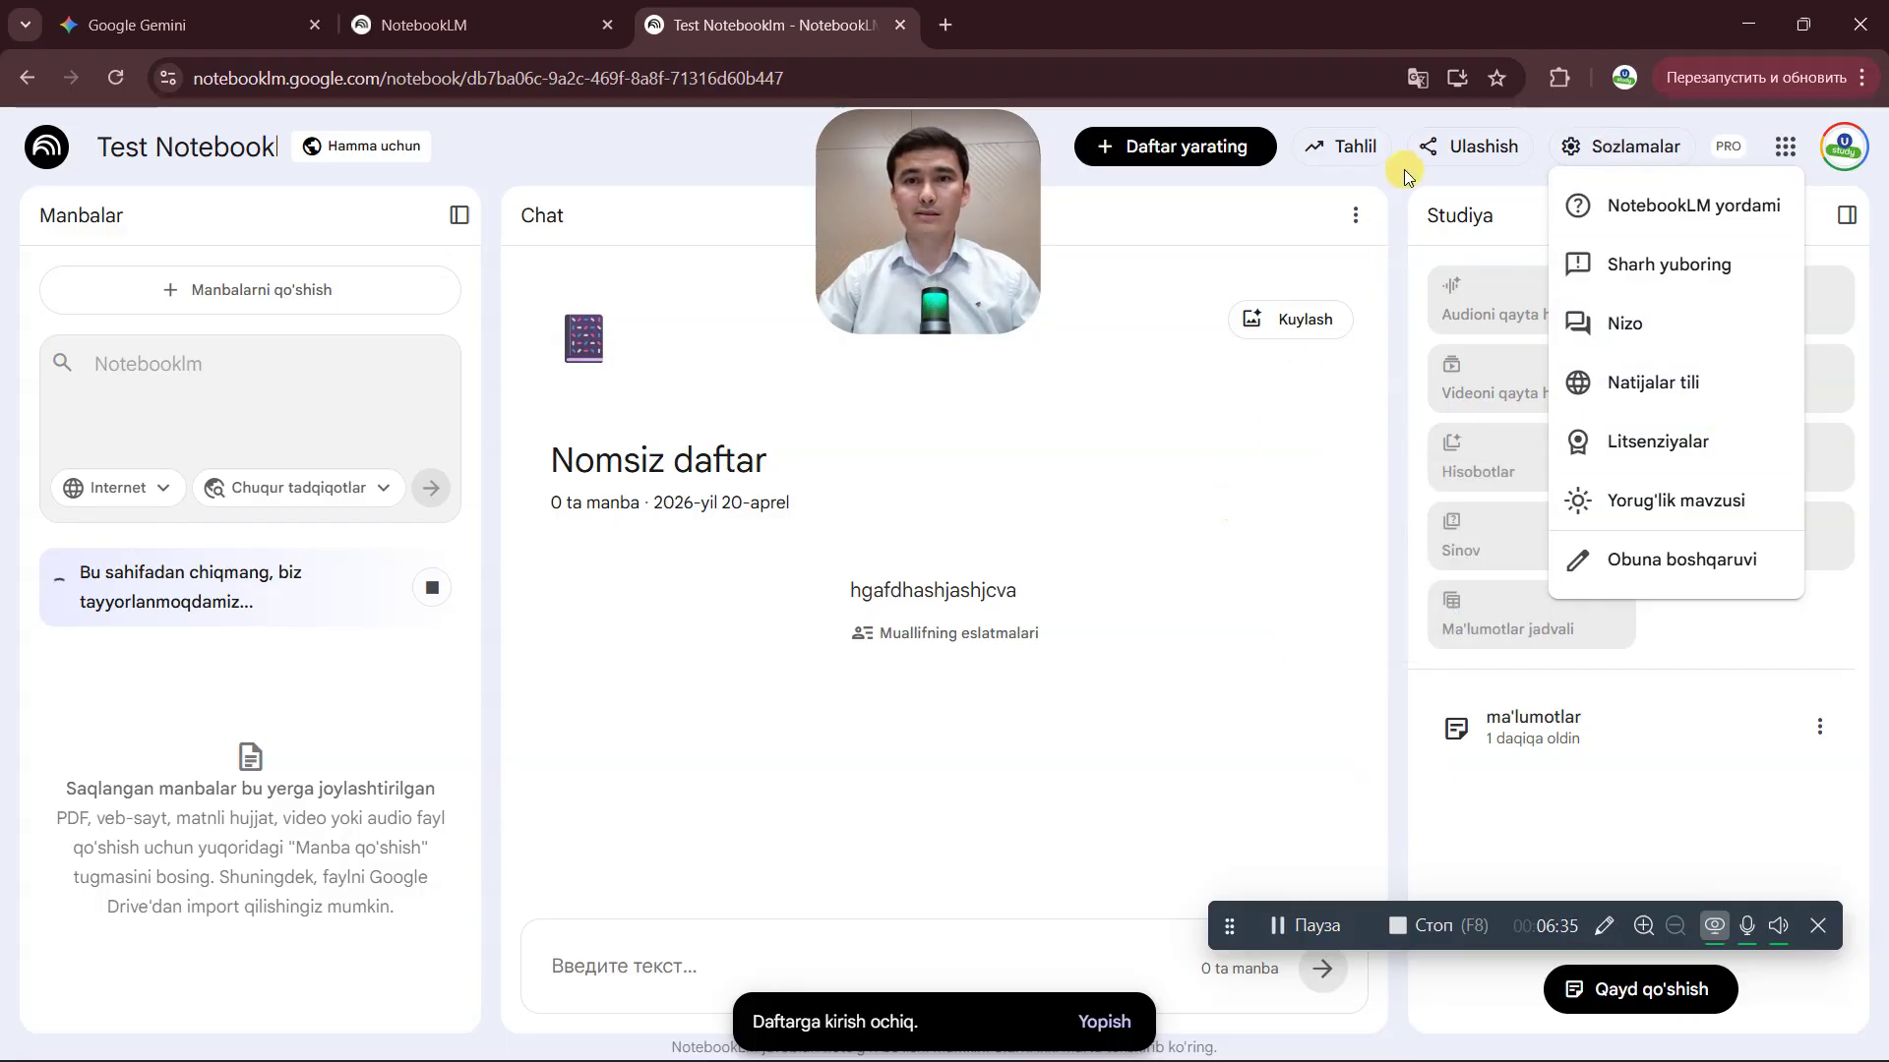
pyautogui.click(1357, 148)
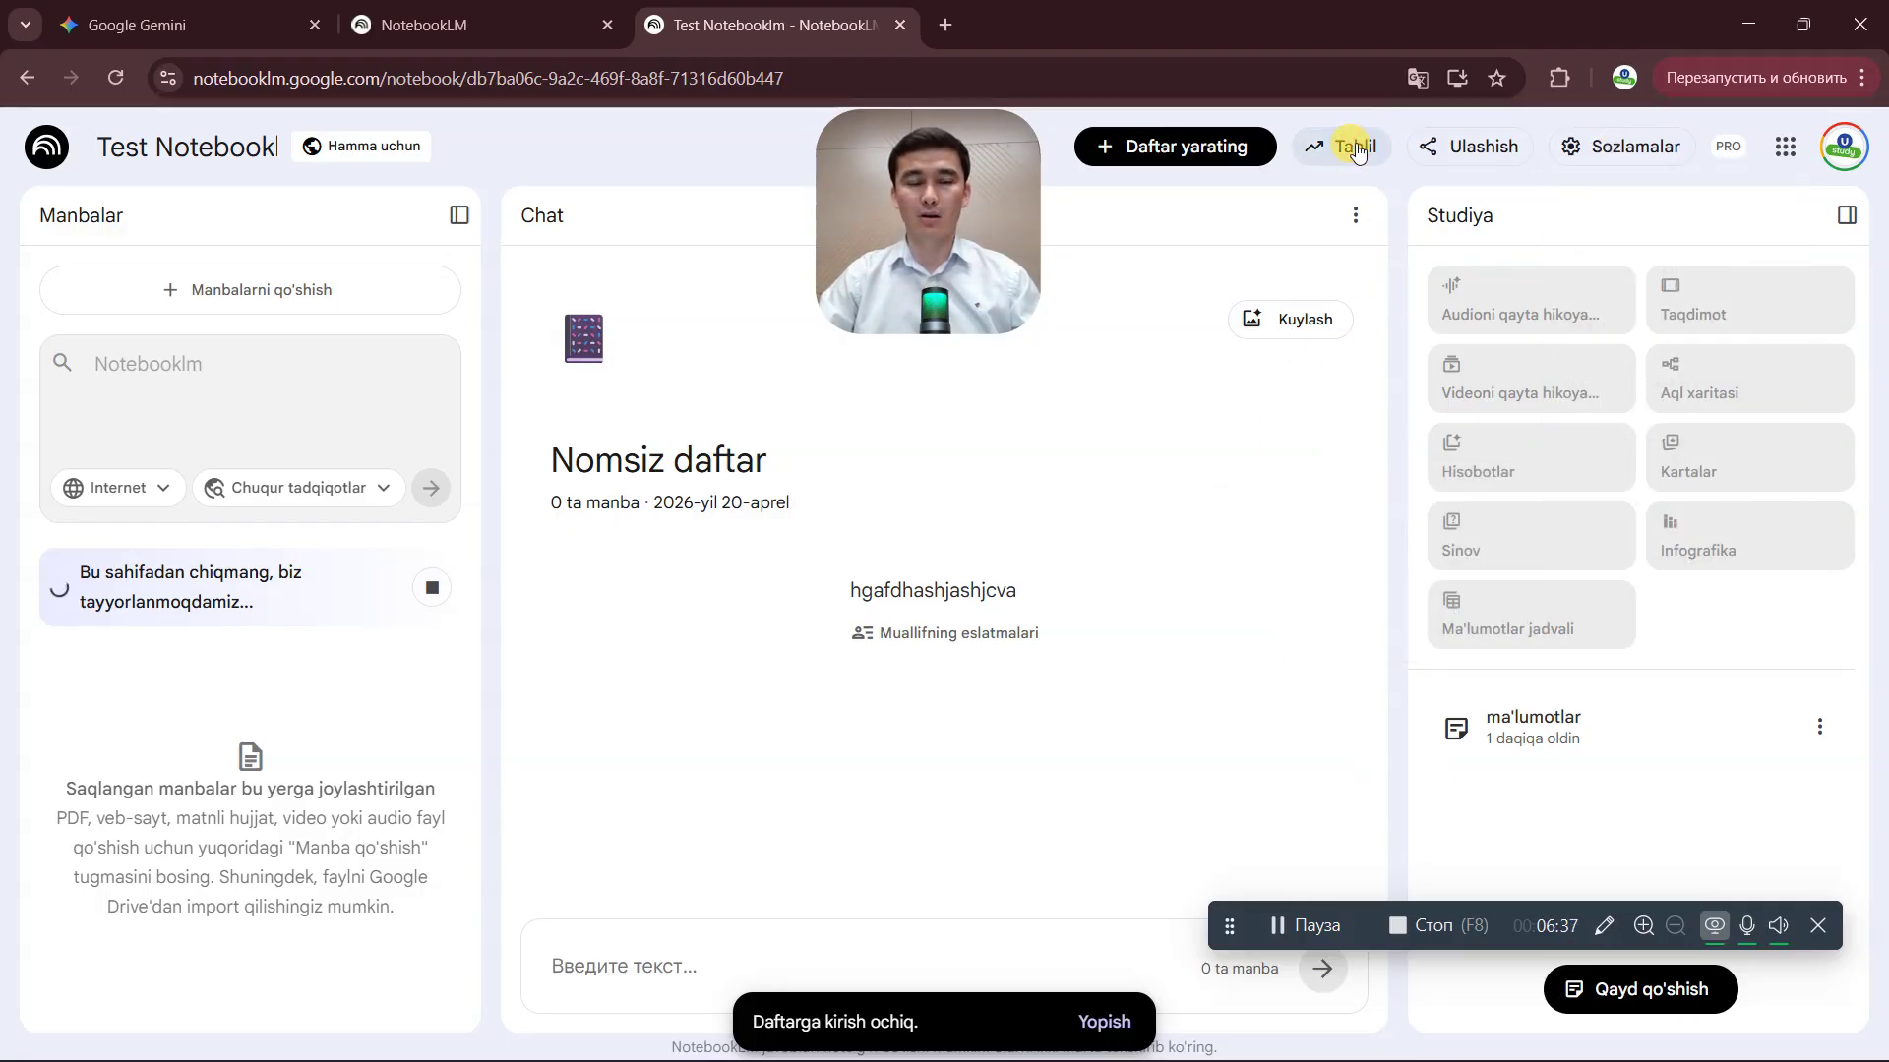
pyautogui.click(1356, 147)
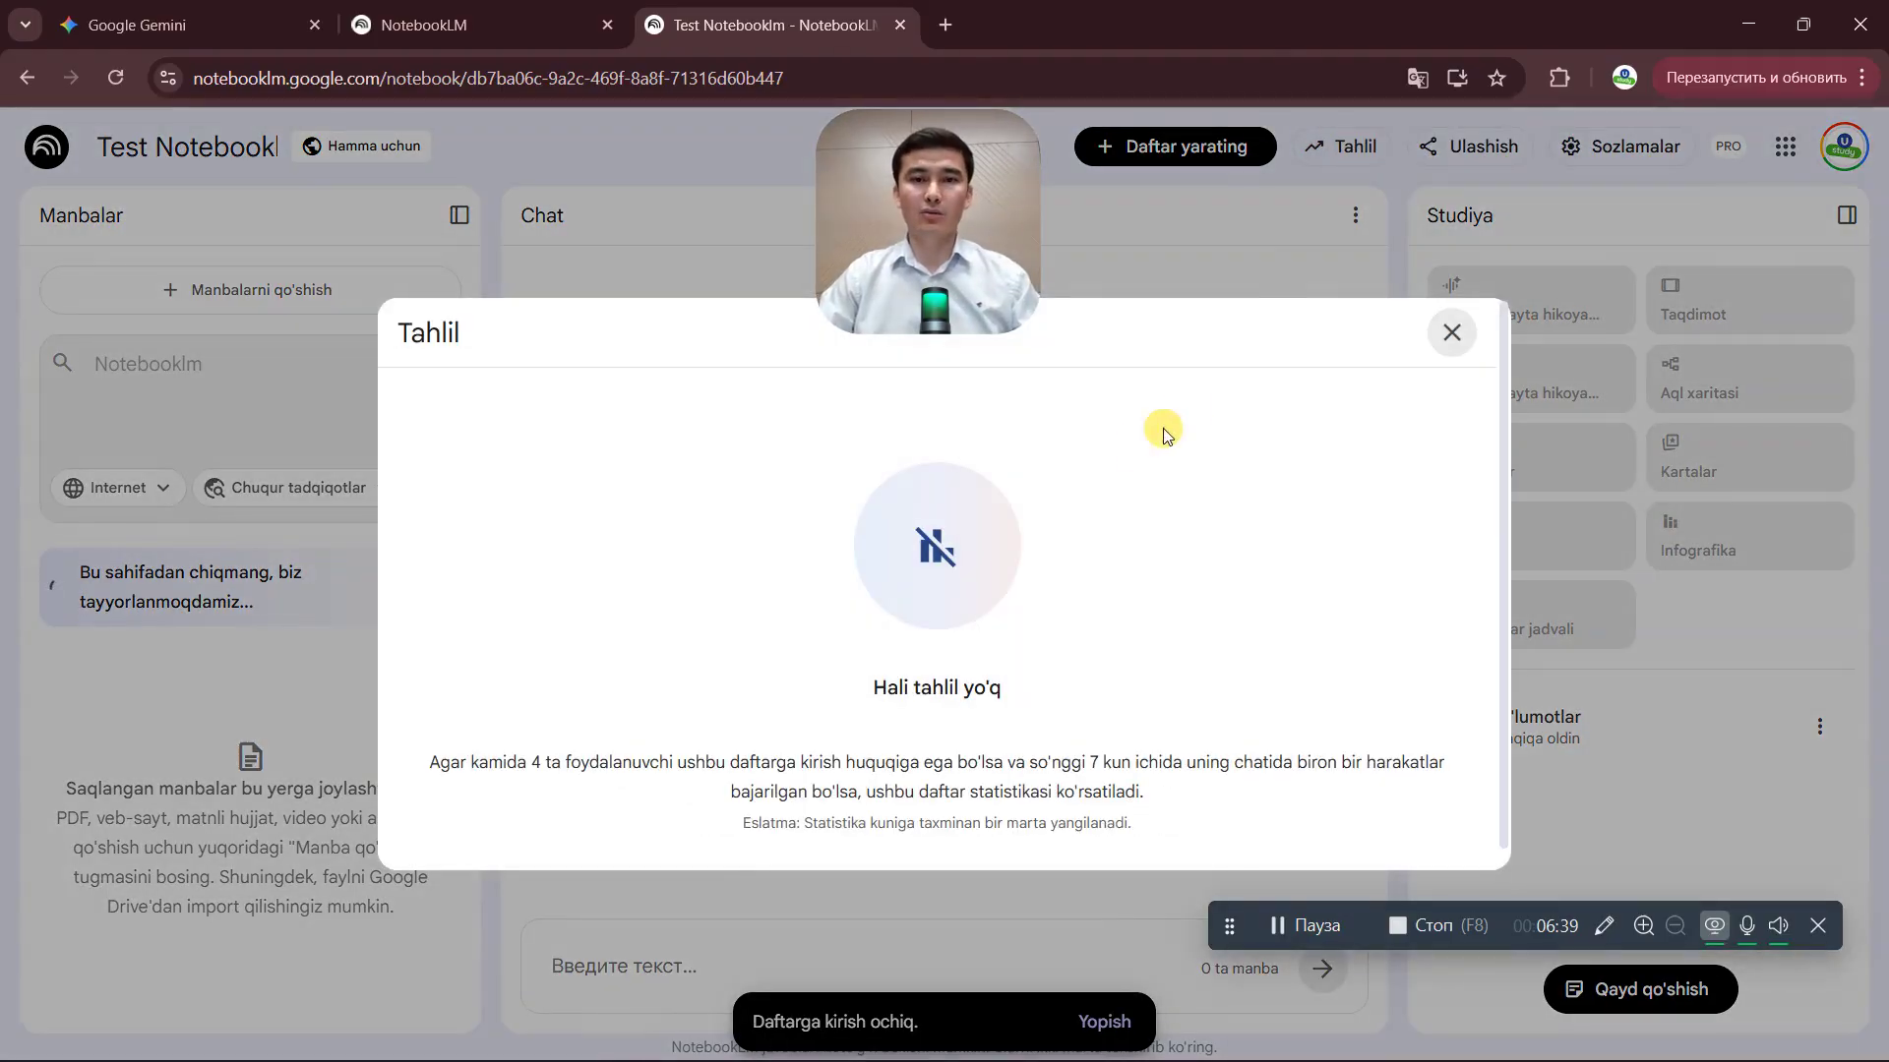
pyautogui.click(1452, 333)
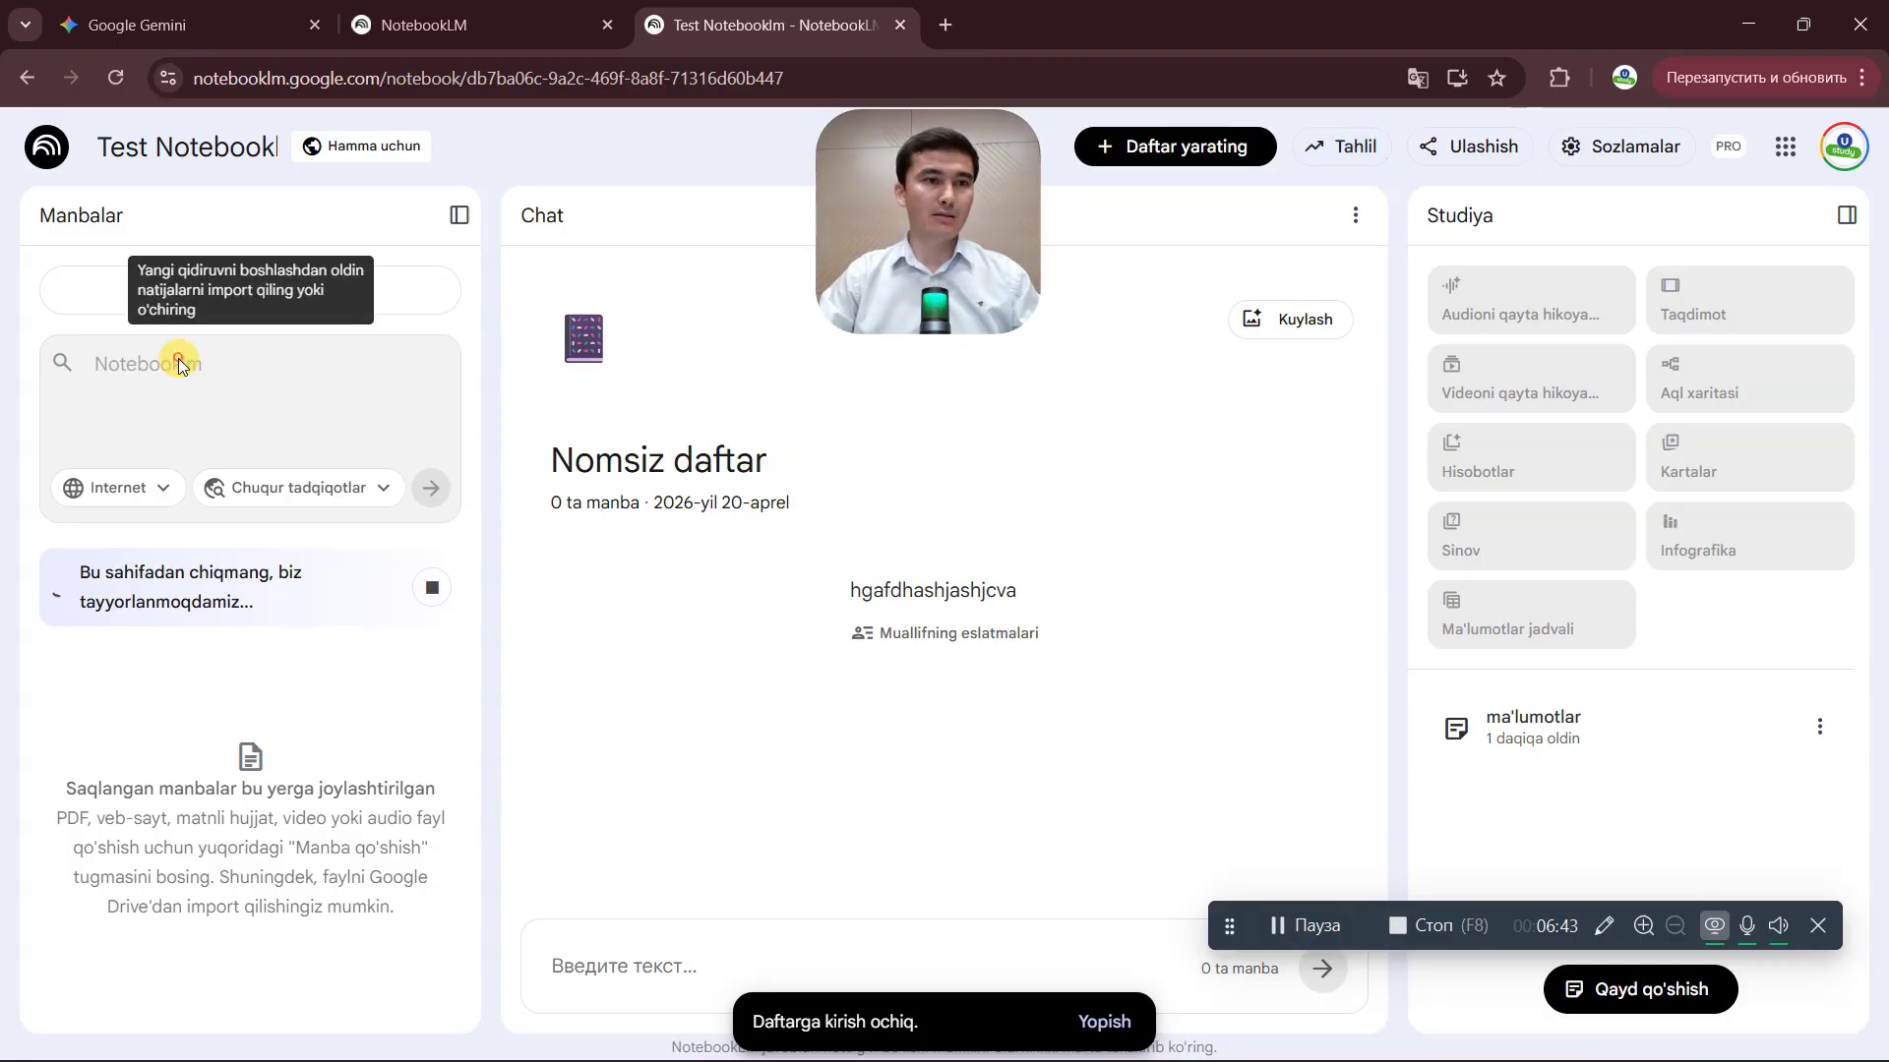
# - Cancel the running deep research source search and confirm its cancellation
pyautogui.click(430, 587)
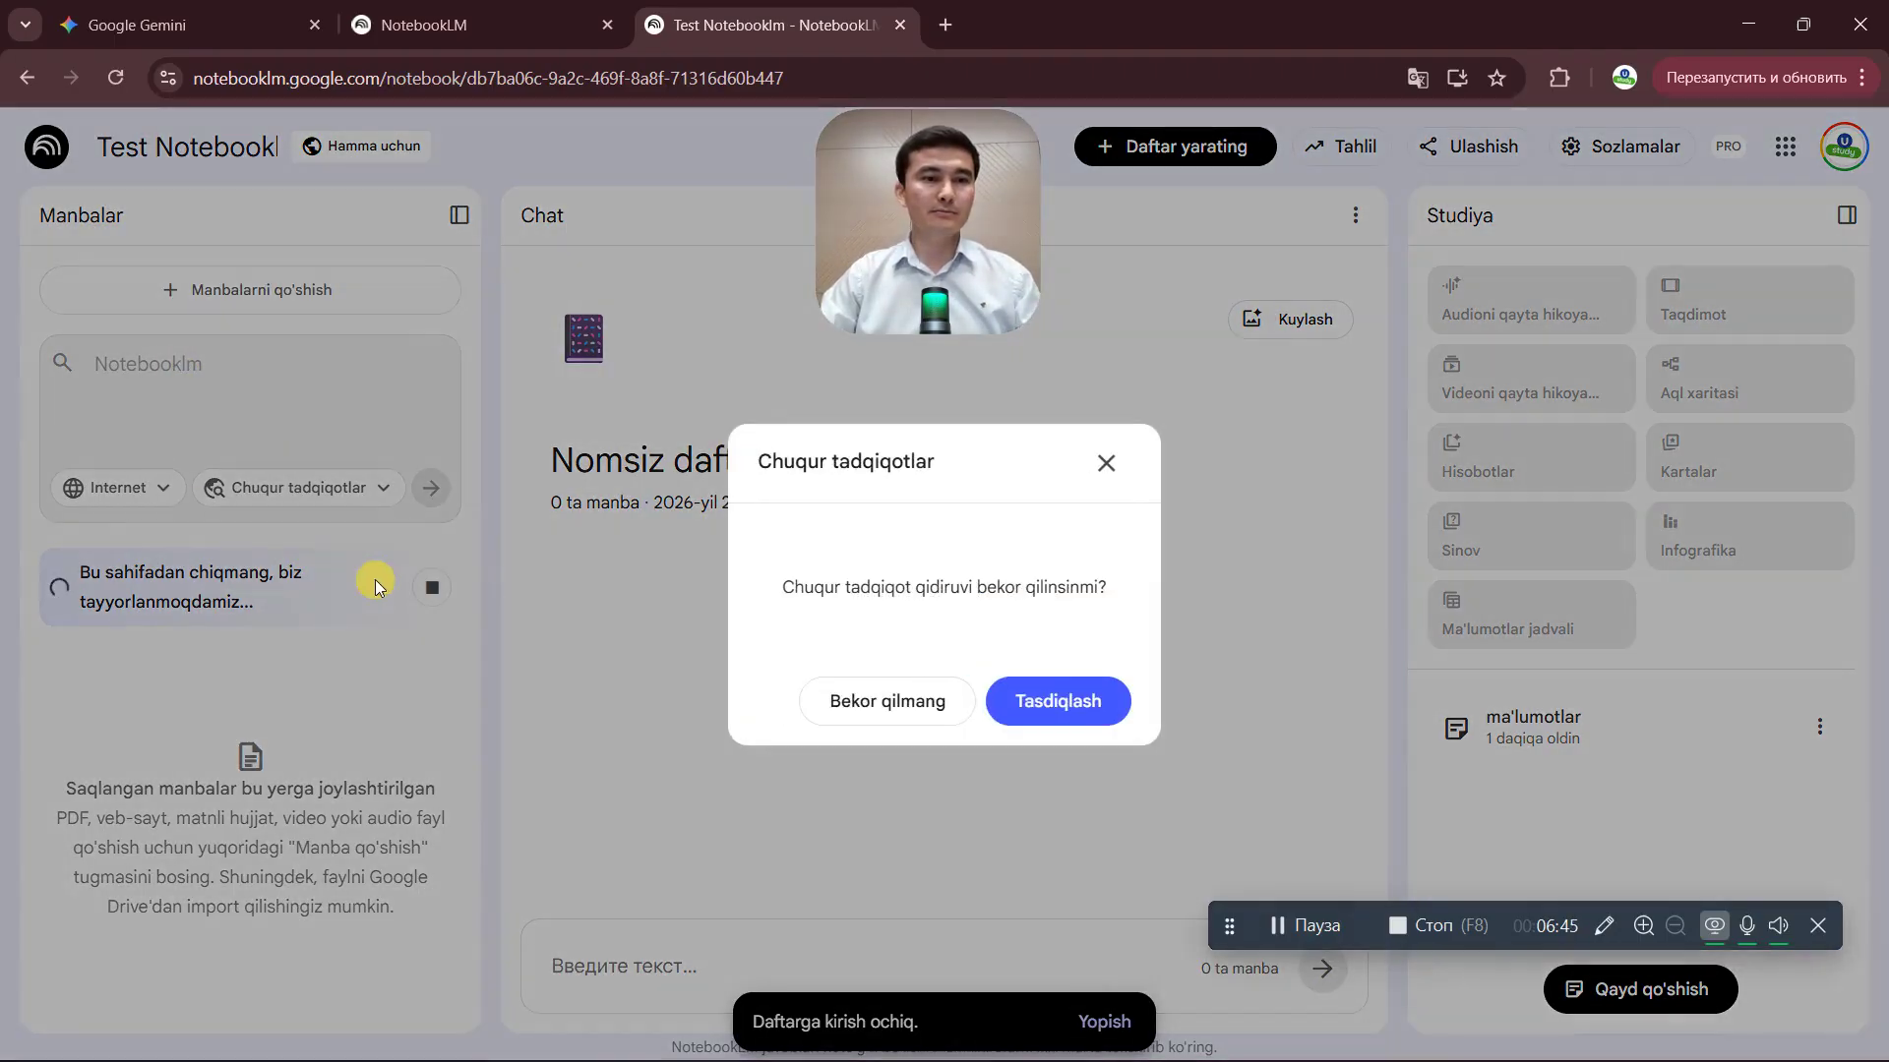
pyautogui.click(871, 702)
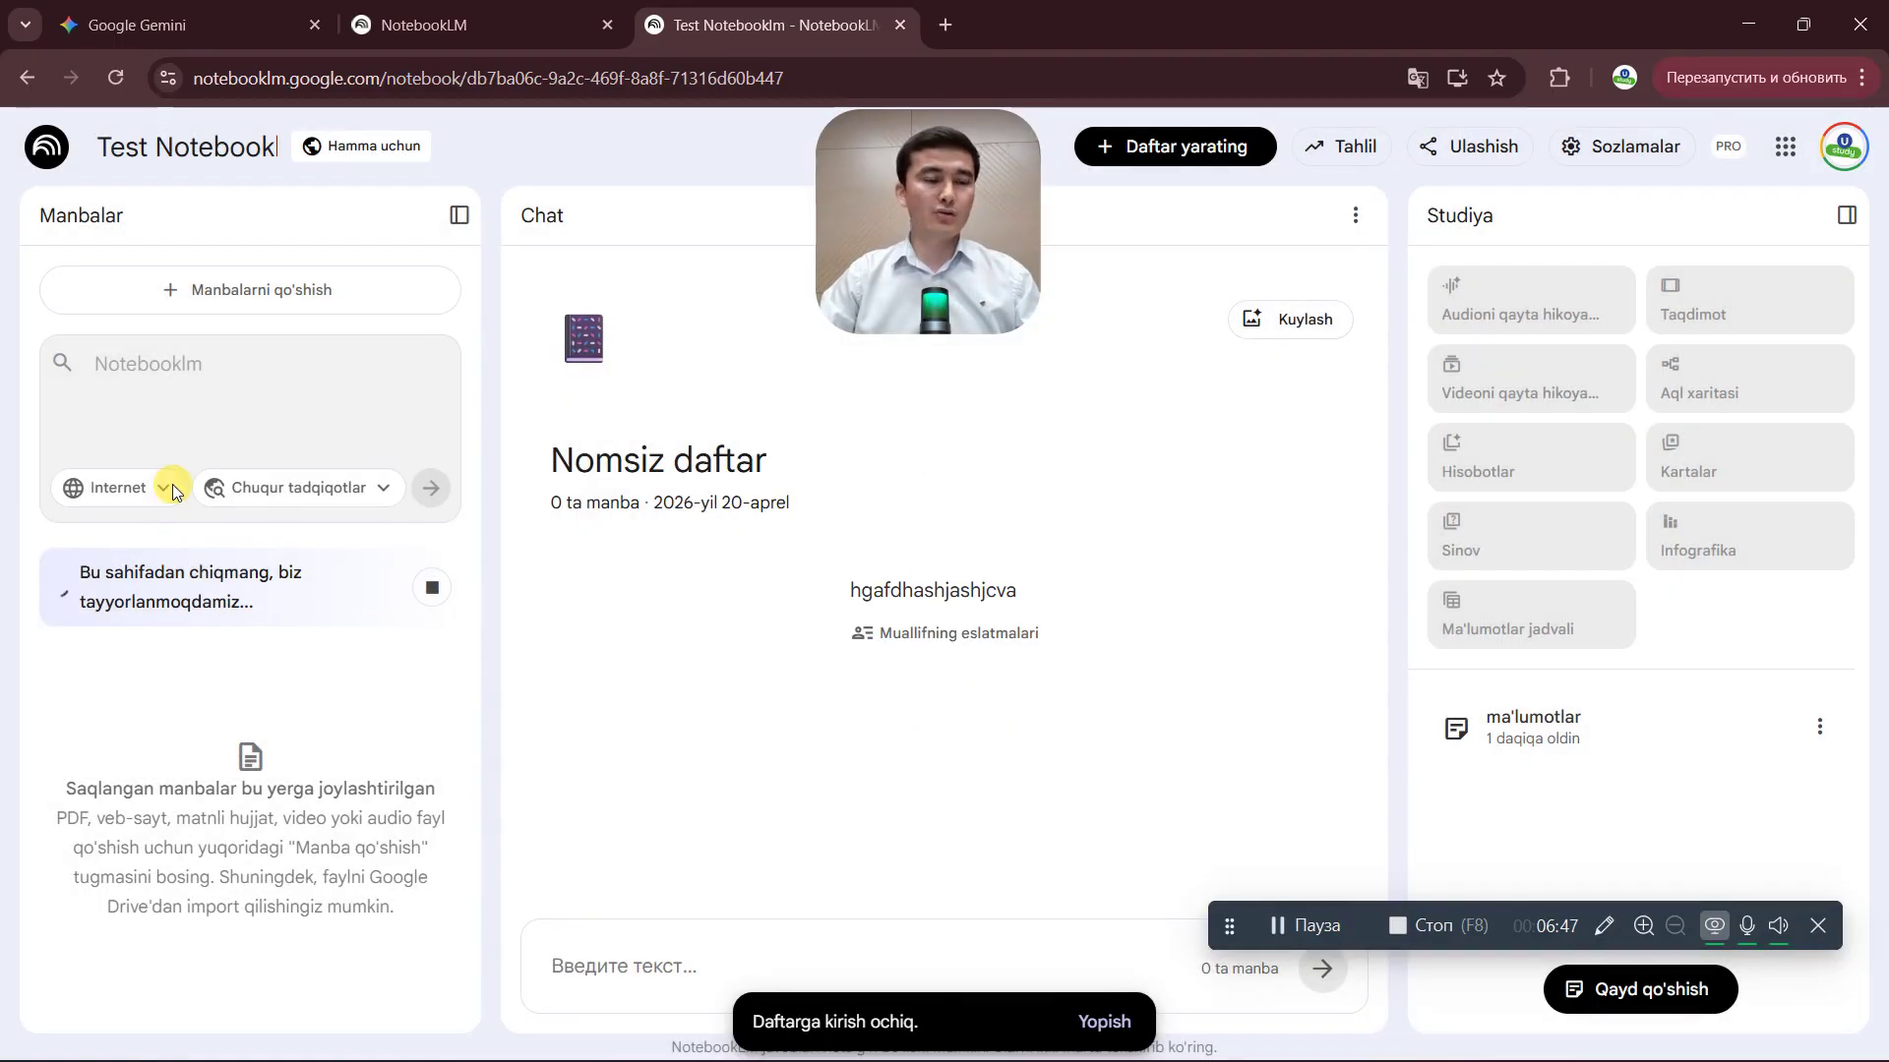
pyautogui.click(434, 588)
pyautogui.click(1076, 721)
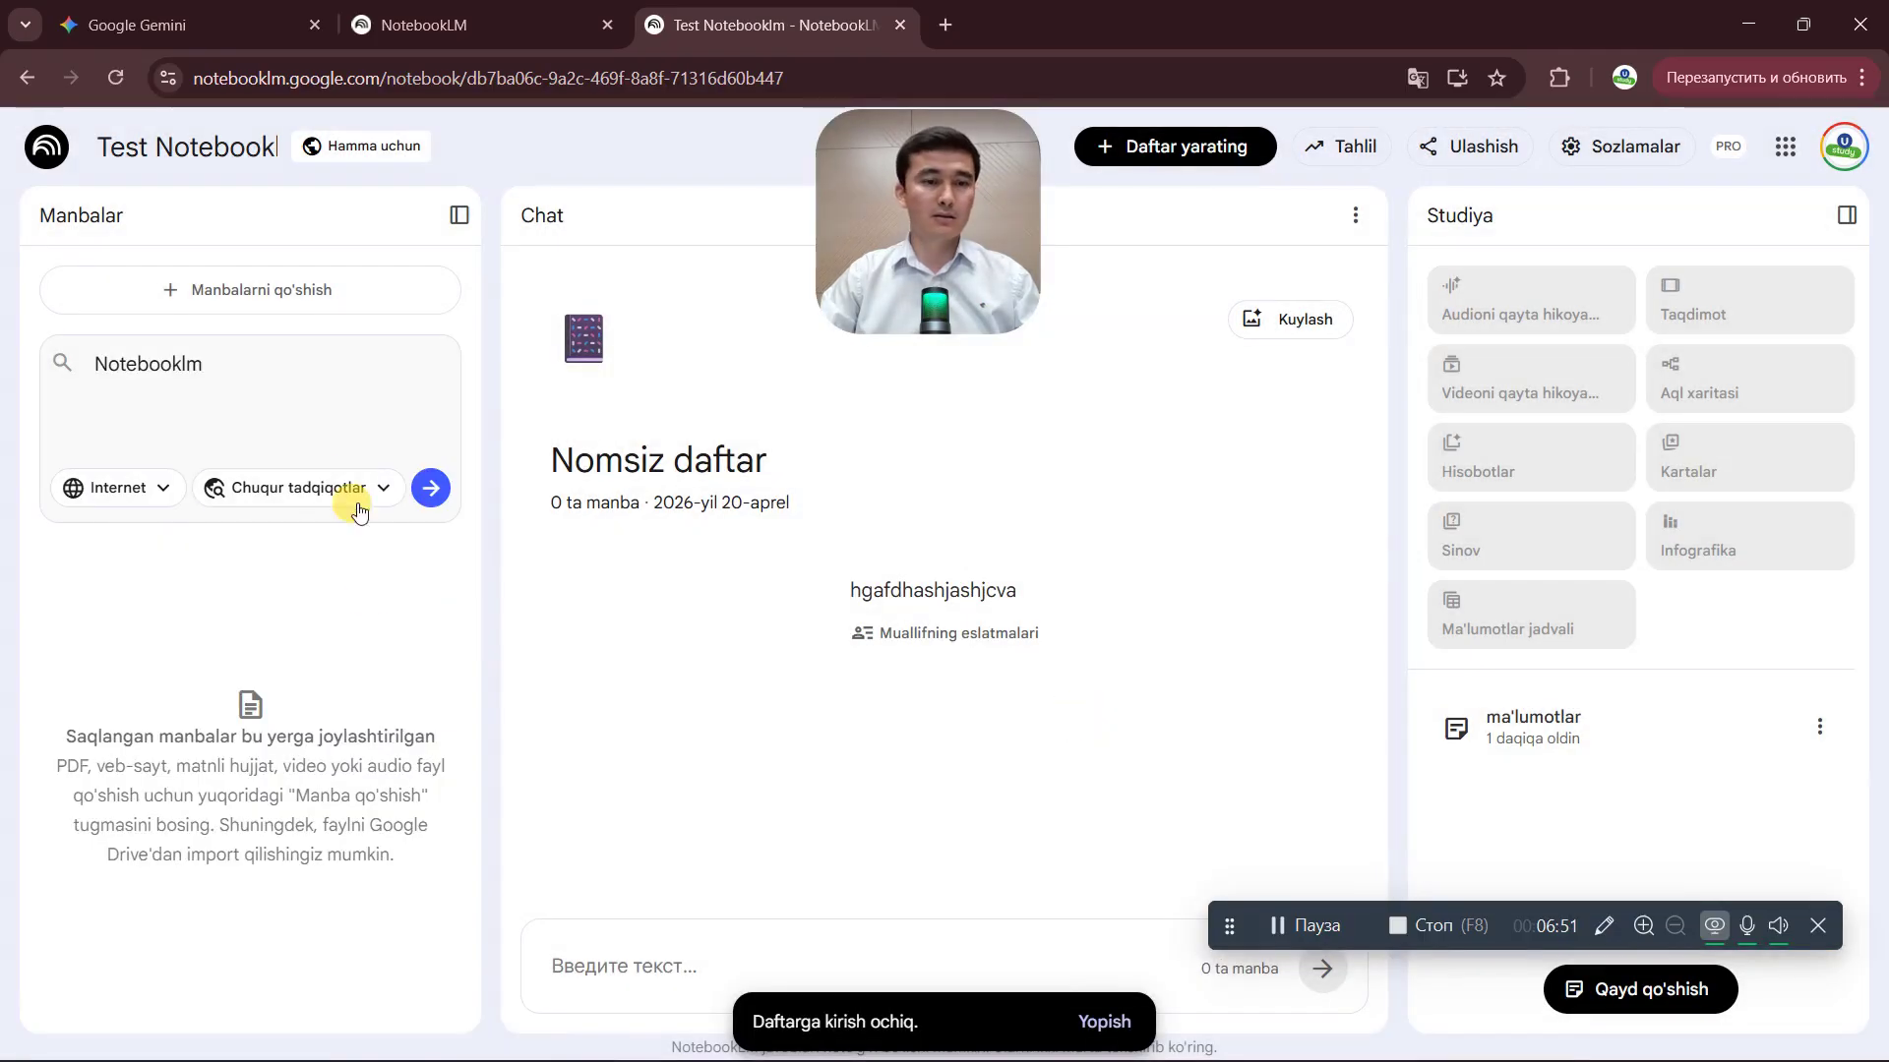
# - Search the internet for sources on "Notebooklm" using quick search (Tezkor qidiruv) instead of deep research
pyautogui.click(164, 497)
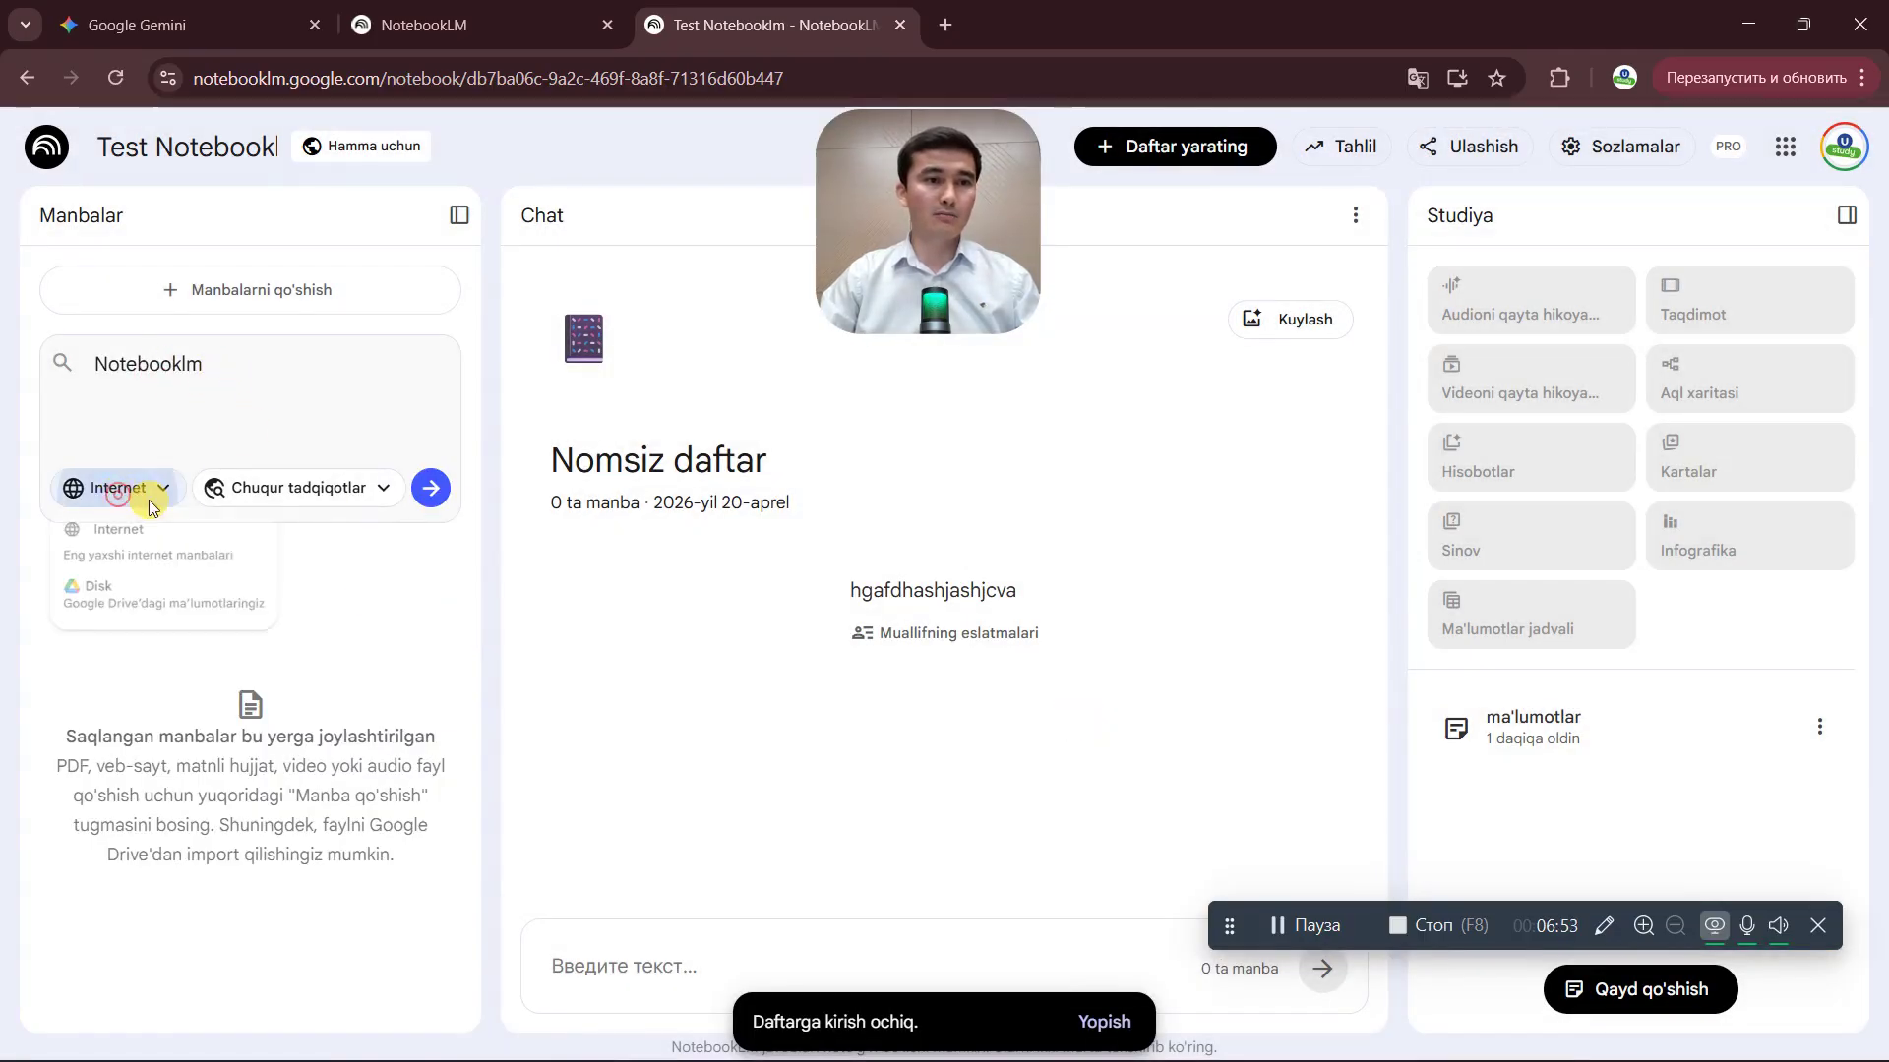
pyautogui.click(176, 535)
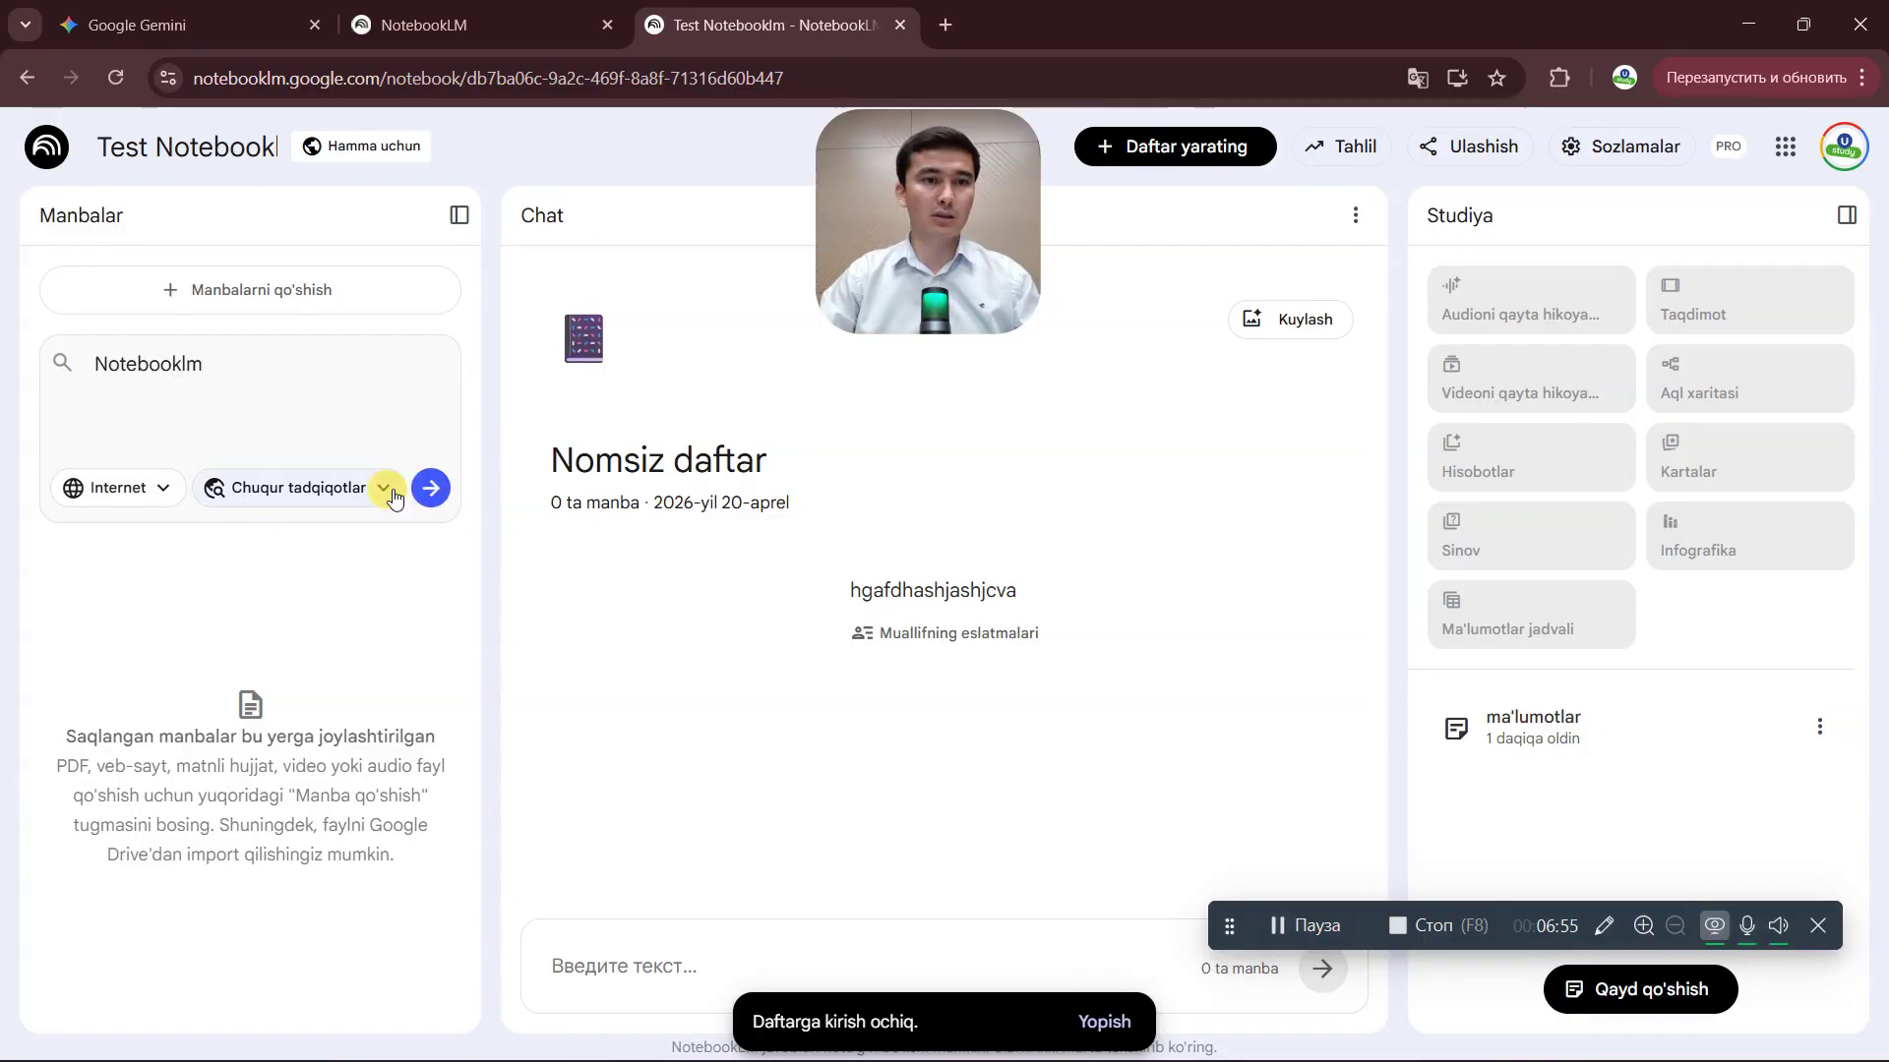
pyautogui.click(355, 489)
pyautogui.click(312, 531)
pyautogui.click(430, 488)
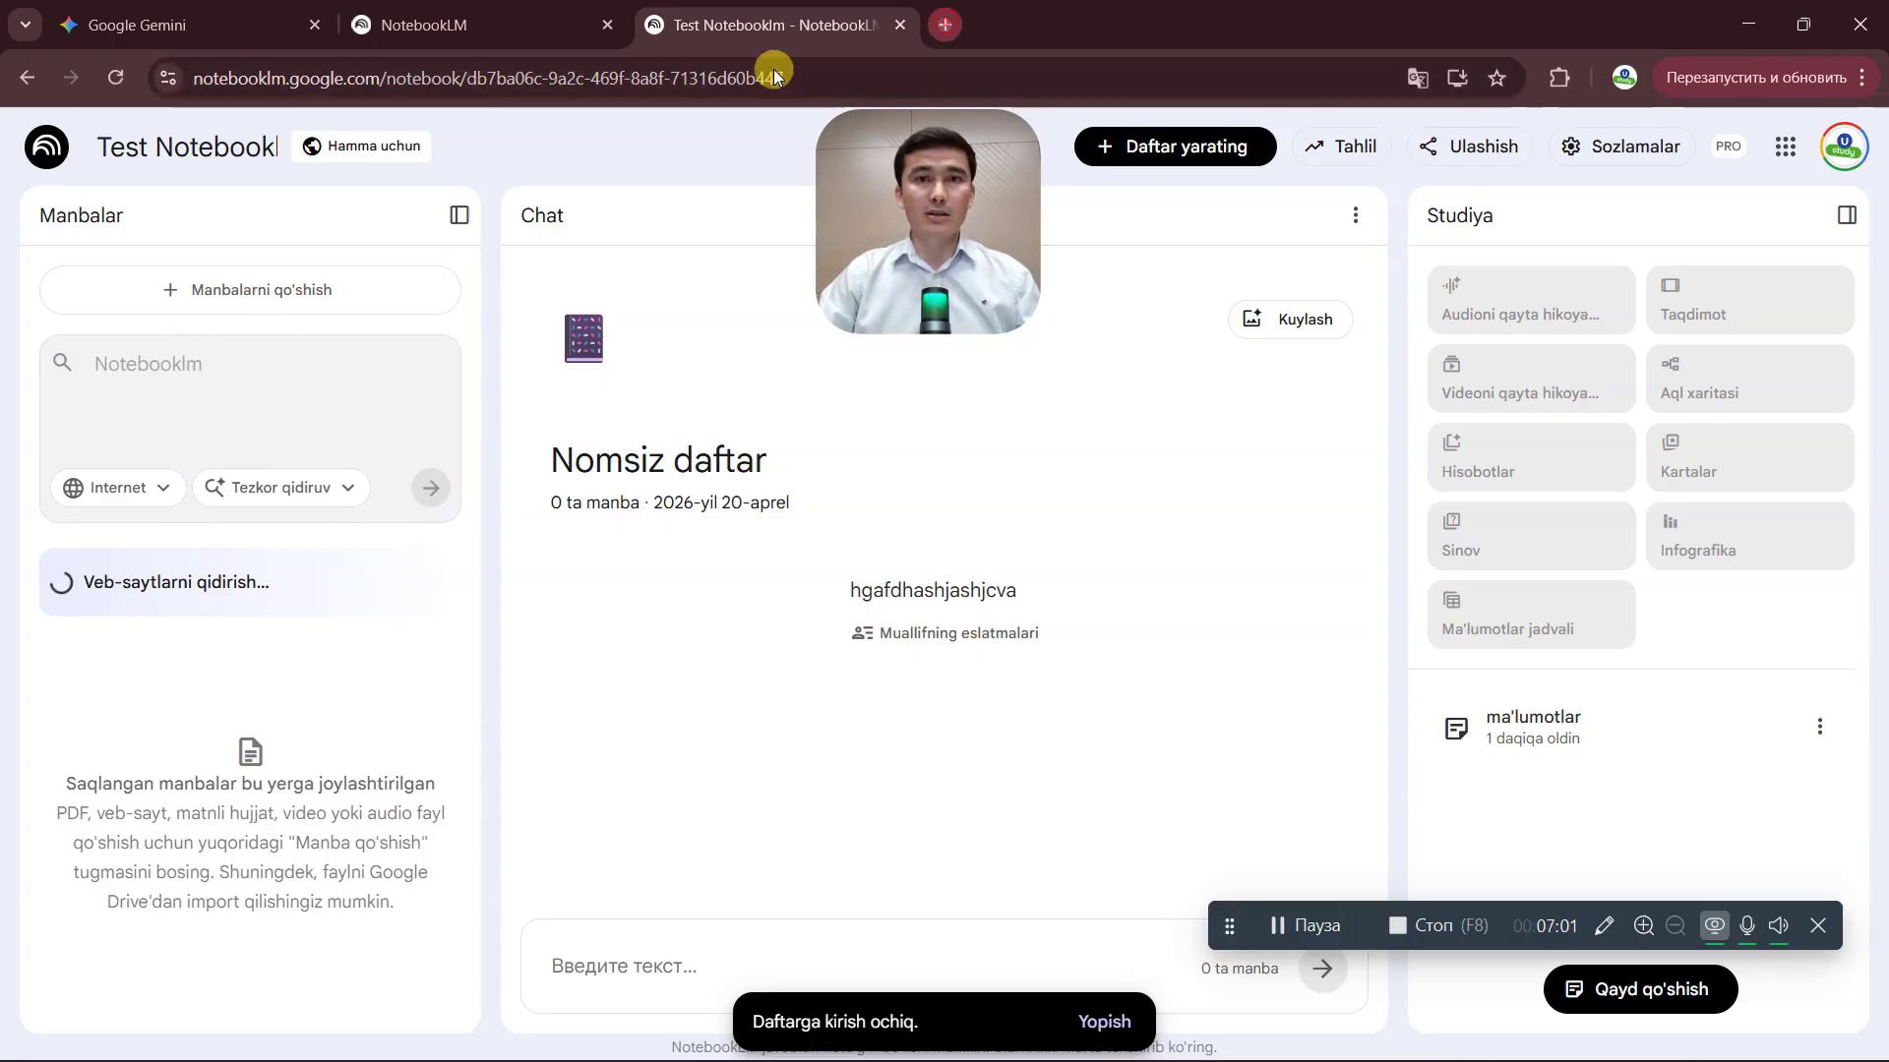
# - Open YouTube in a new browser tab, open the Claude Chat vs Cowork video from the home feed, and pause it
pyautogui.hotkey('ctrl', 't')
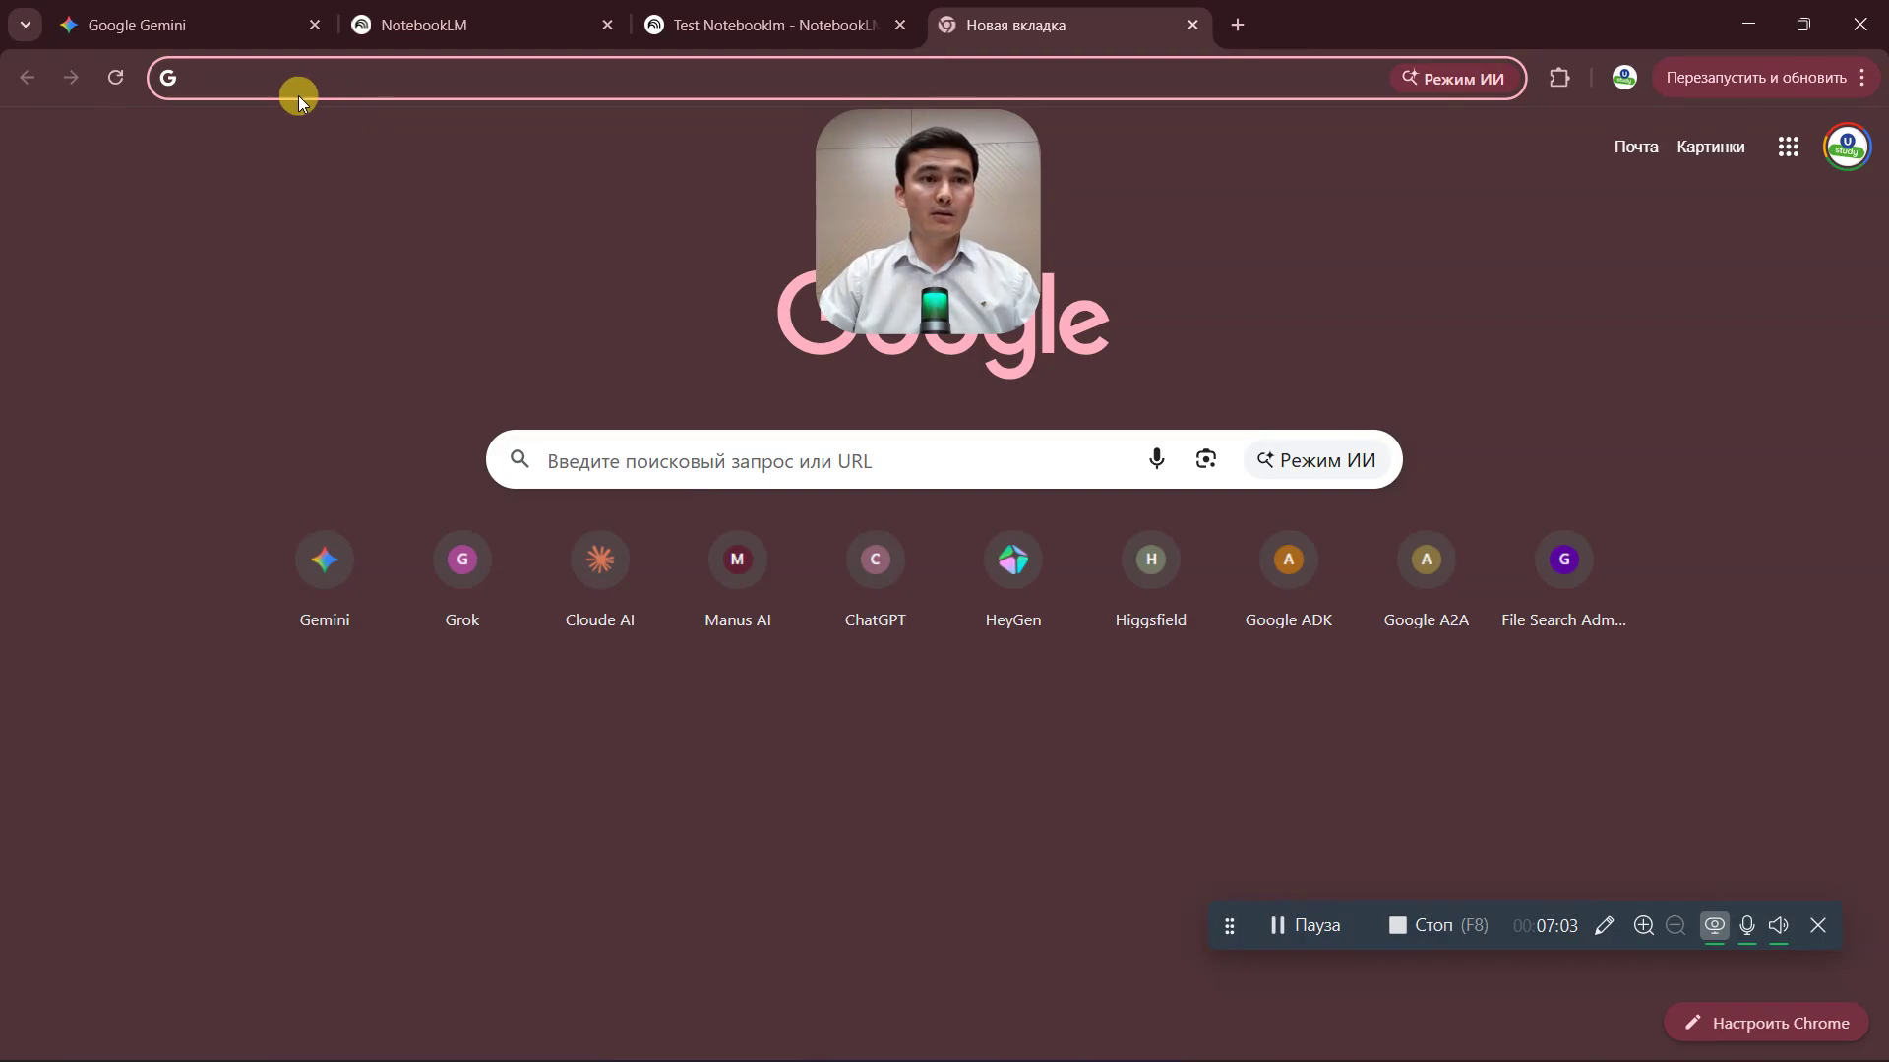
pyautogui.write('youtube')
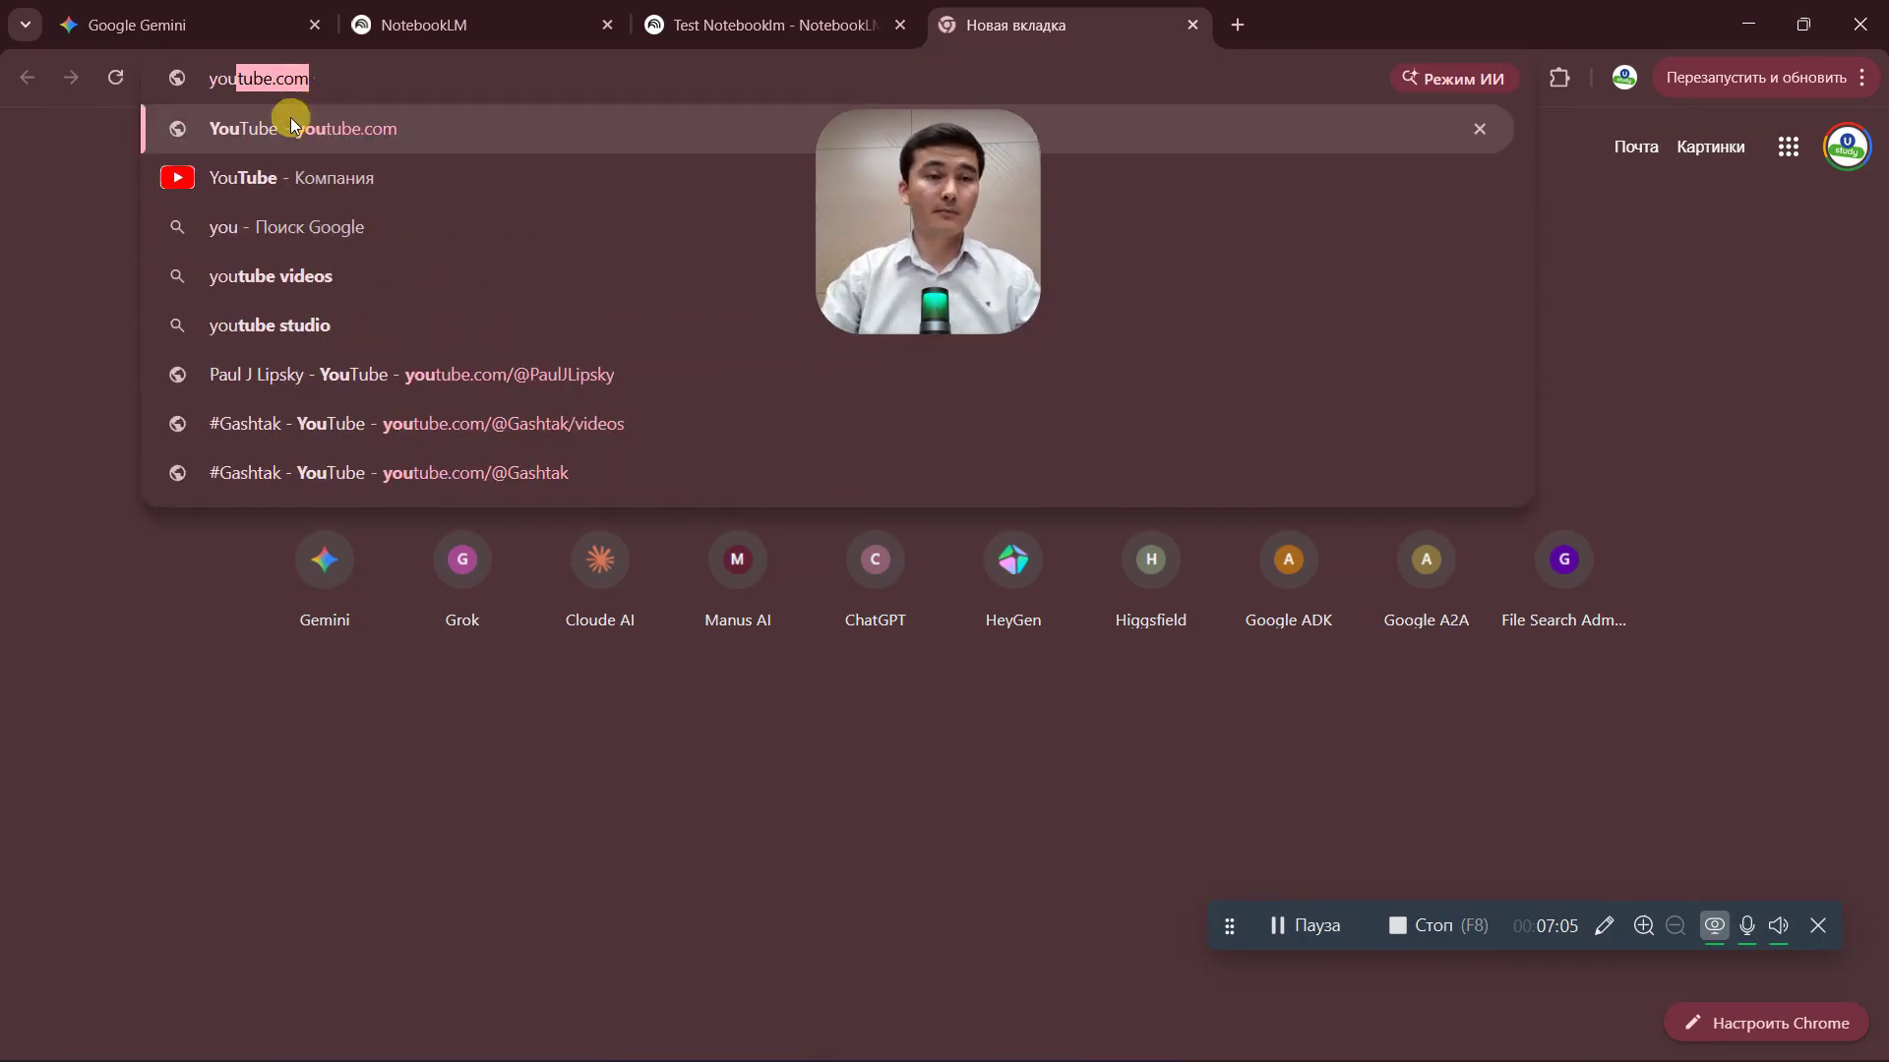
pyautogui.click(244, 177)
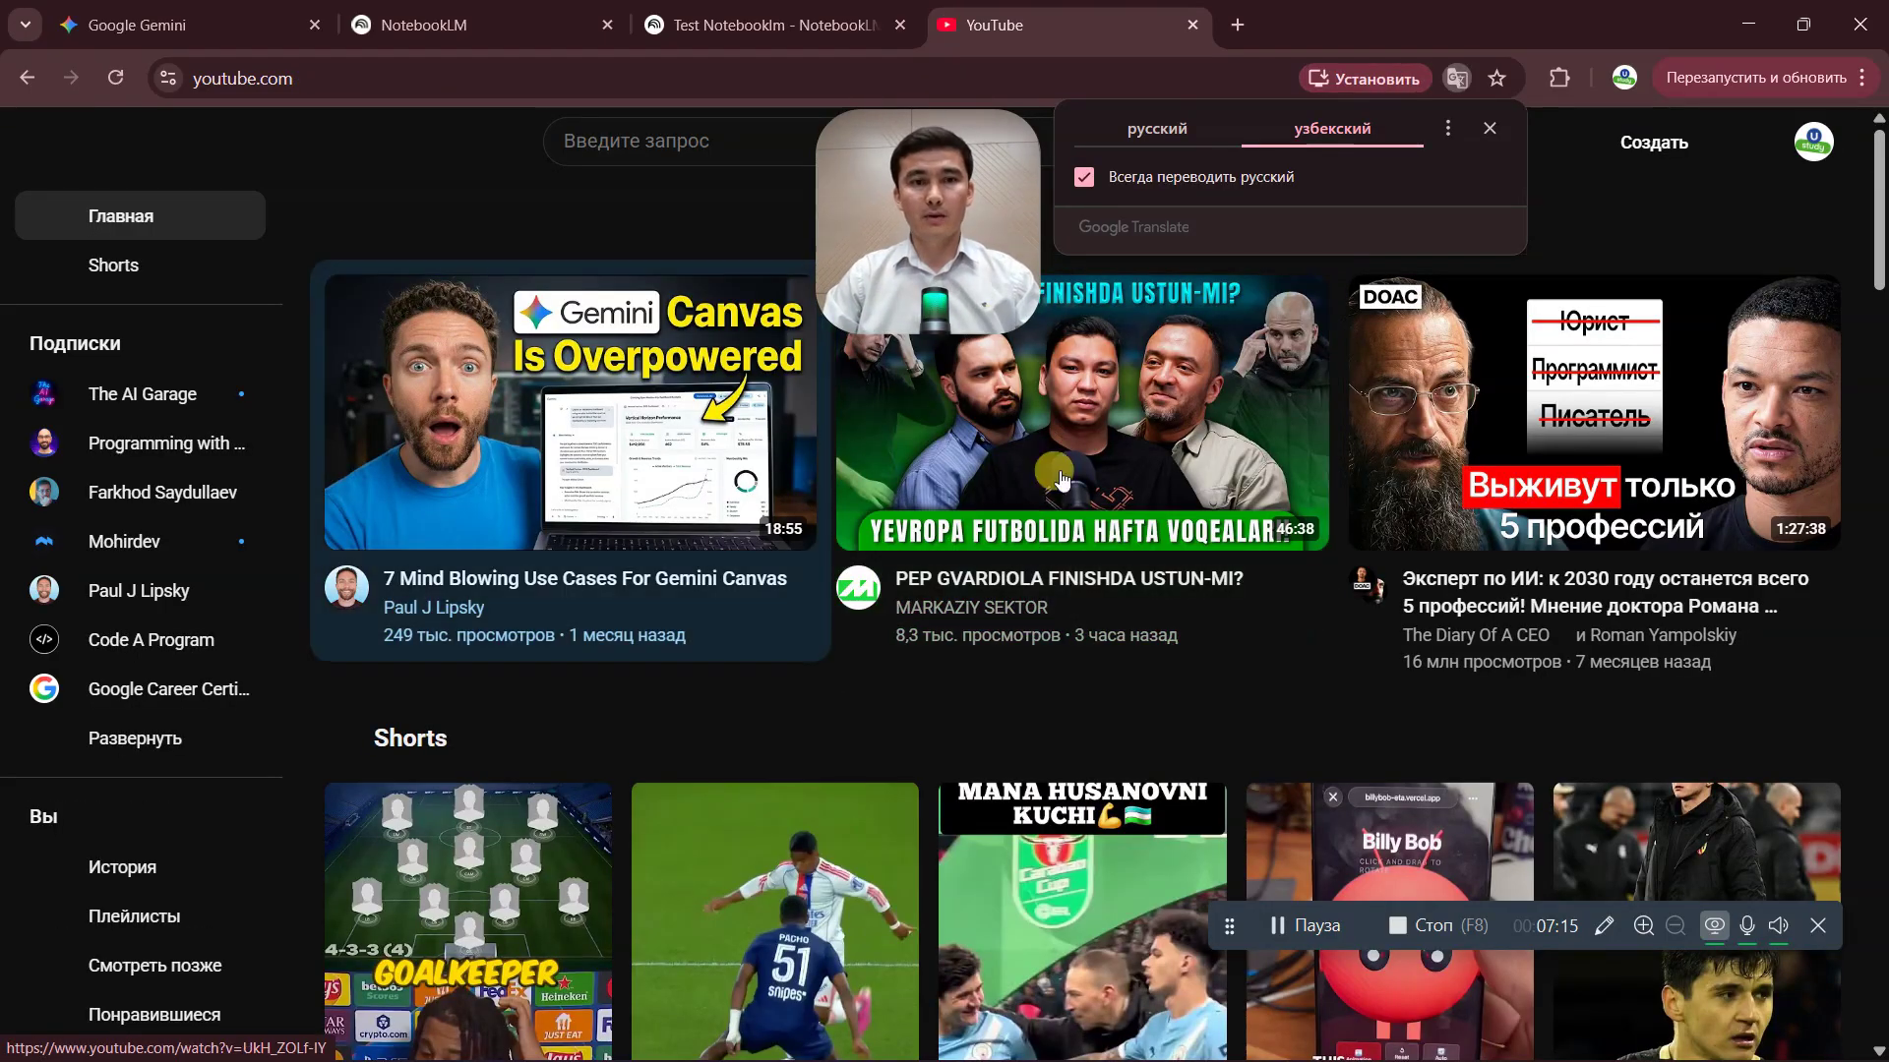
pyautogui.scroll(-10, 879, 739)
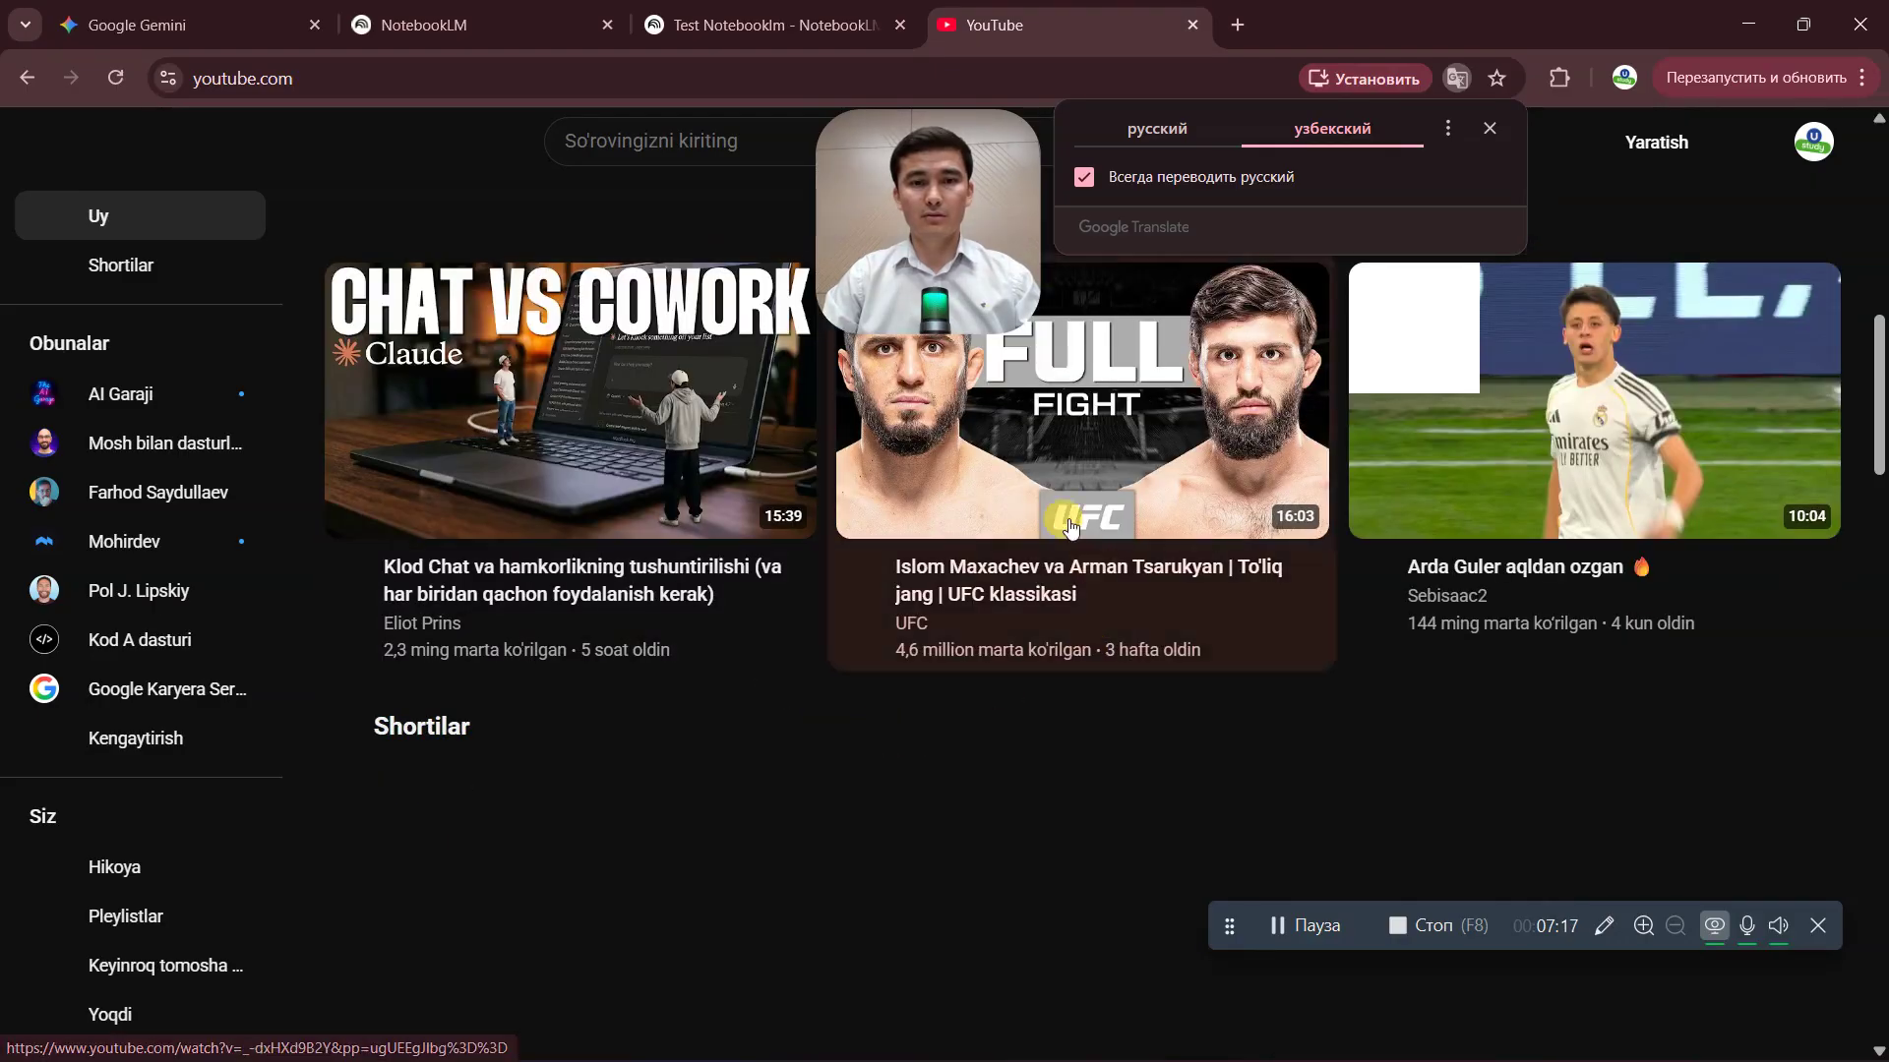
pyautogui.click(593, 459)
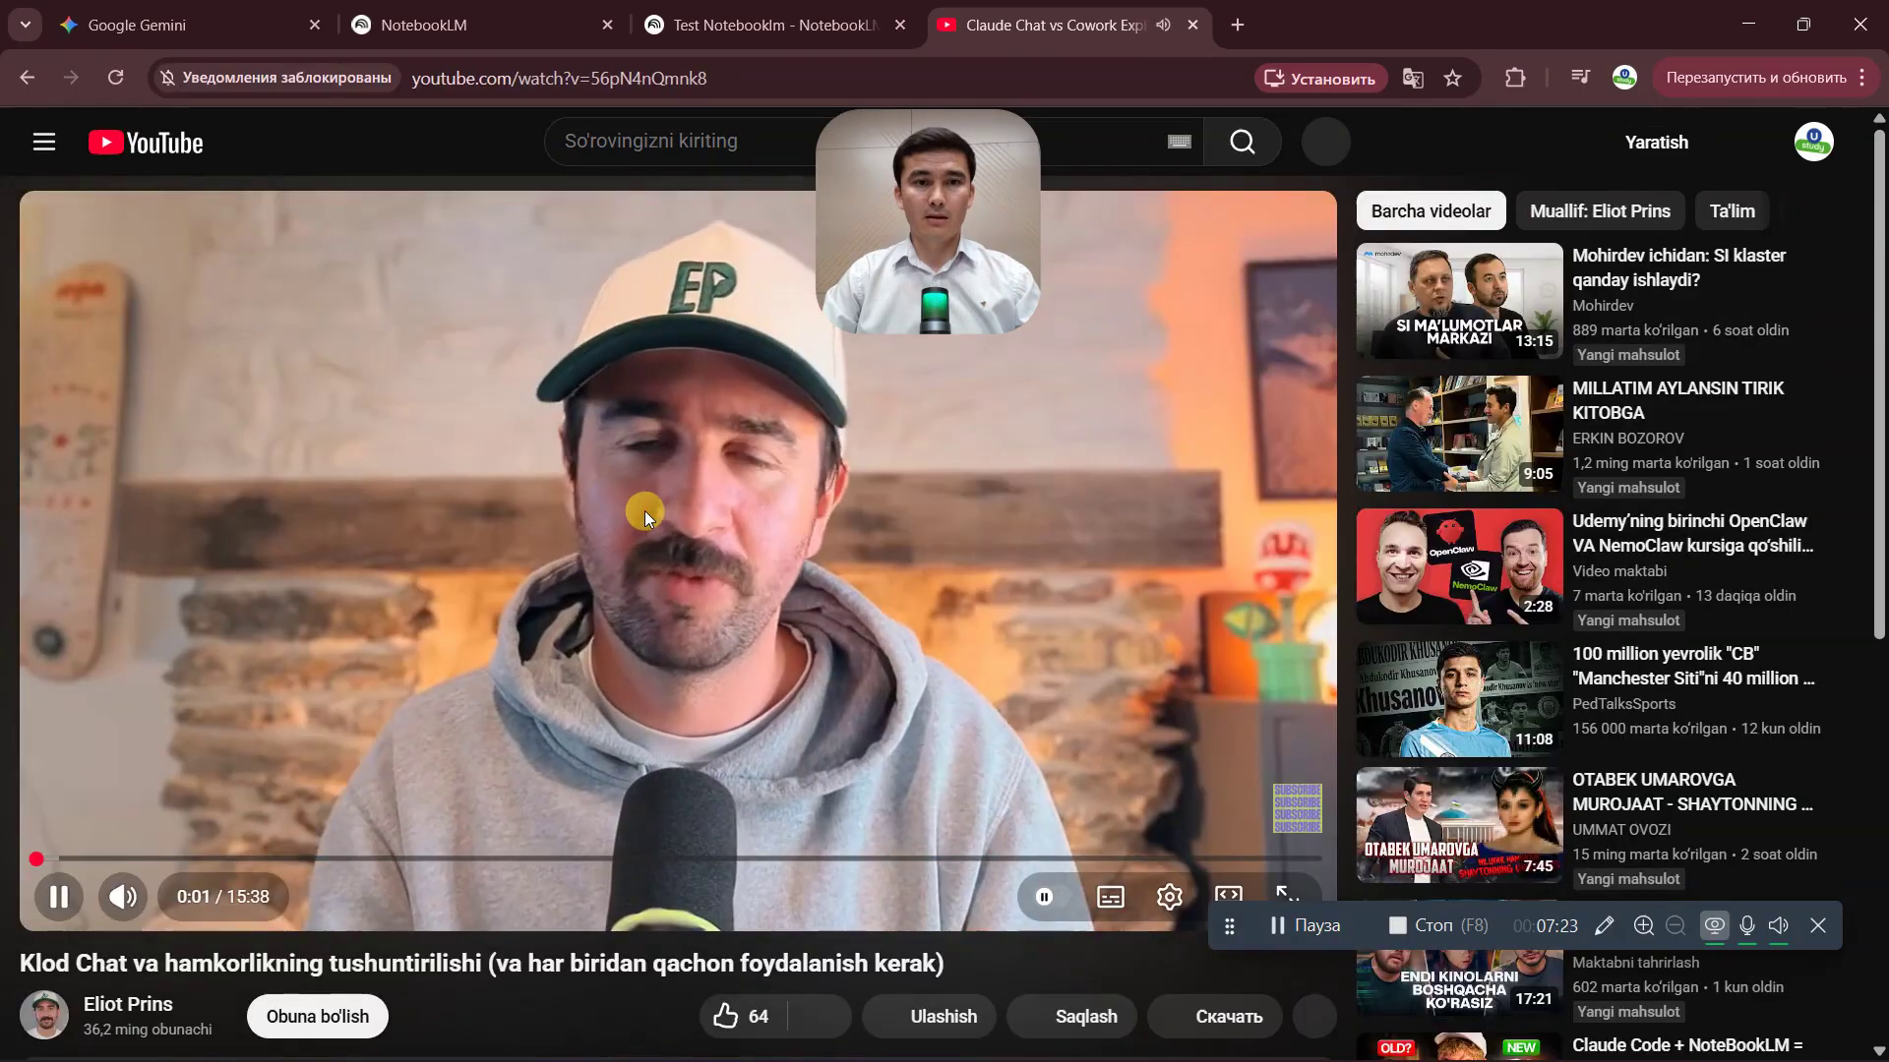
pyautogui.click(710, 587)
# - Copy the share link of the Claude Chat vs Cowork video
pyautogui.scroll(-3, 886, 852)
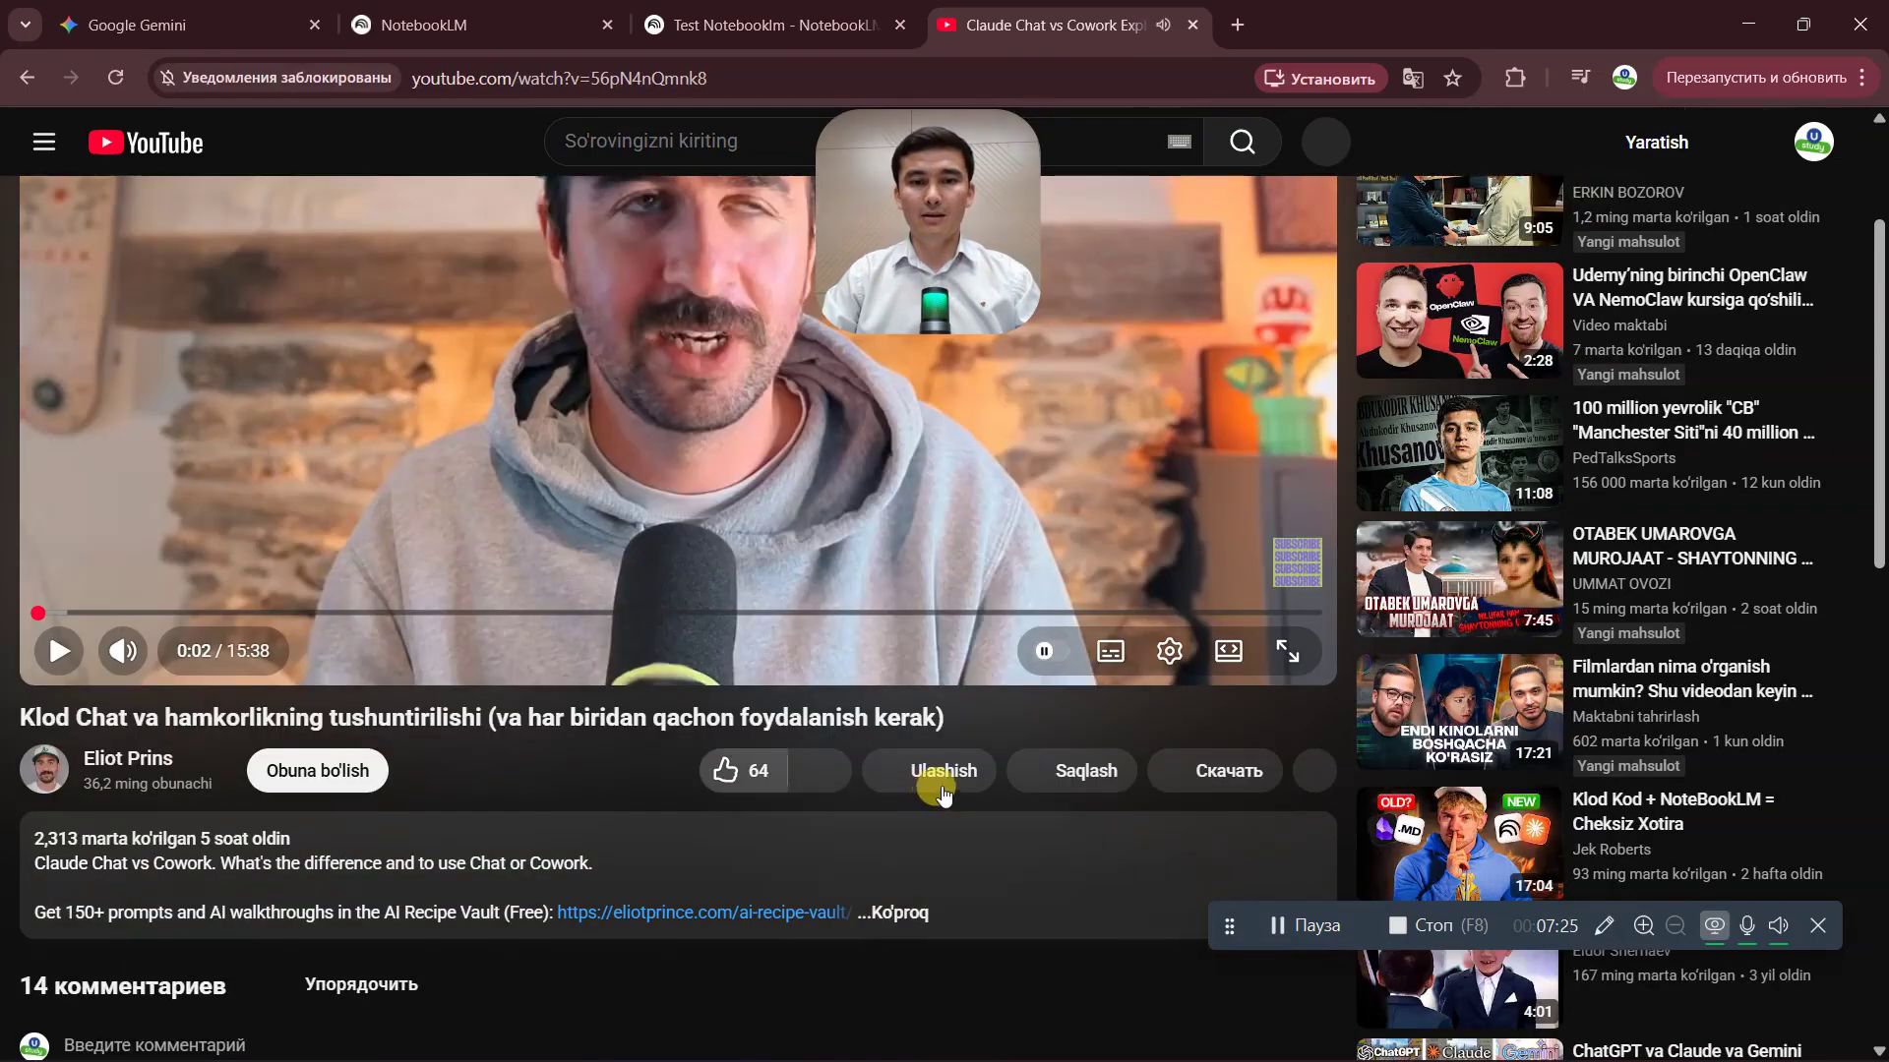
pyautogui.click(941, 776)
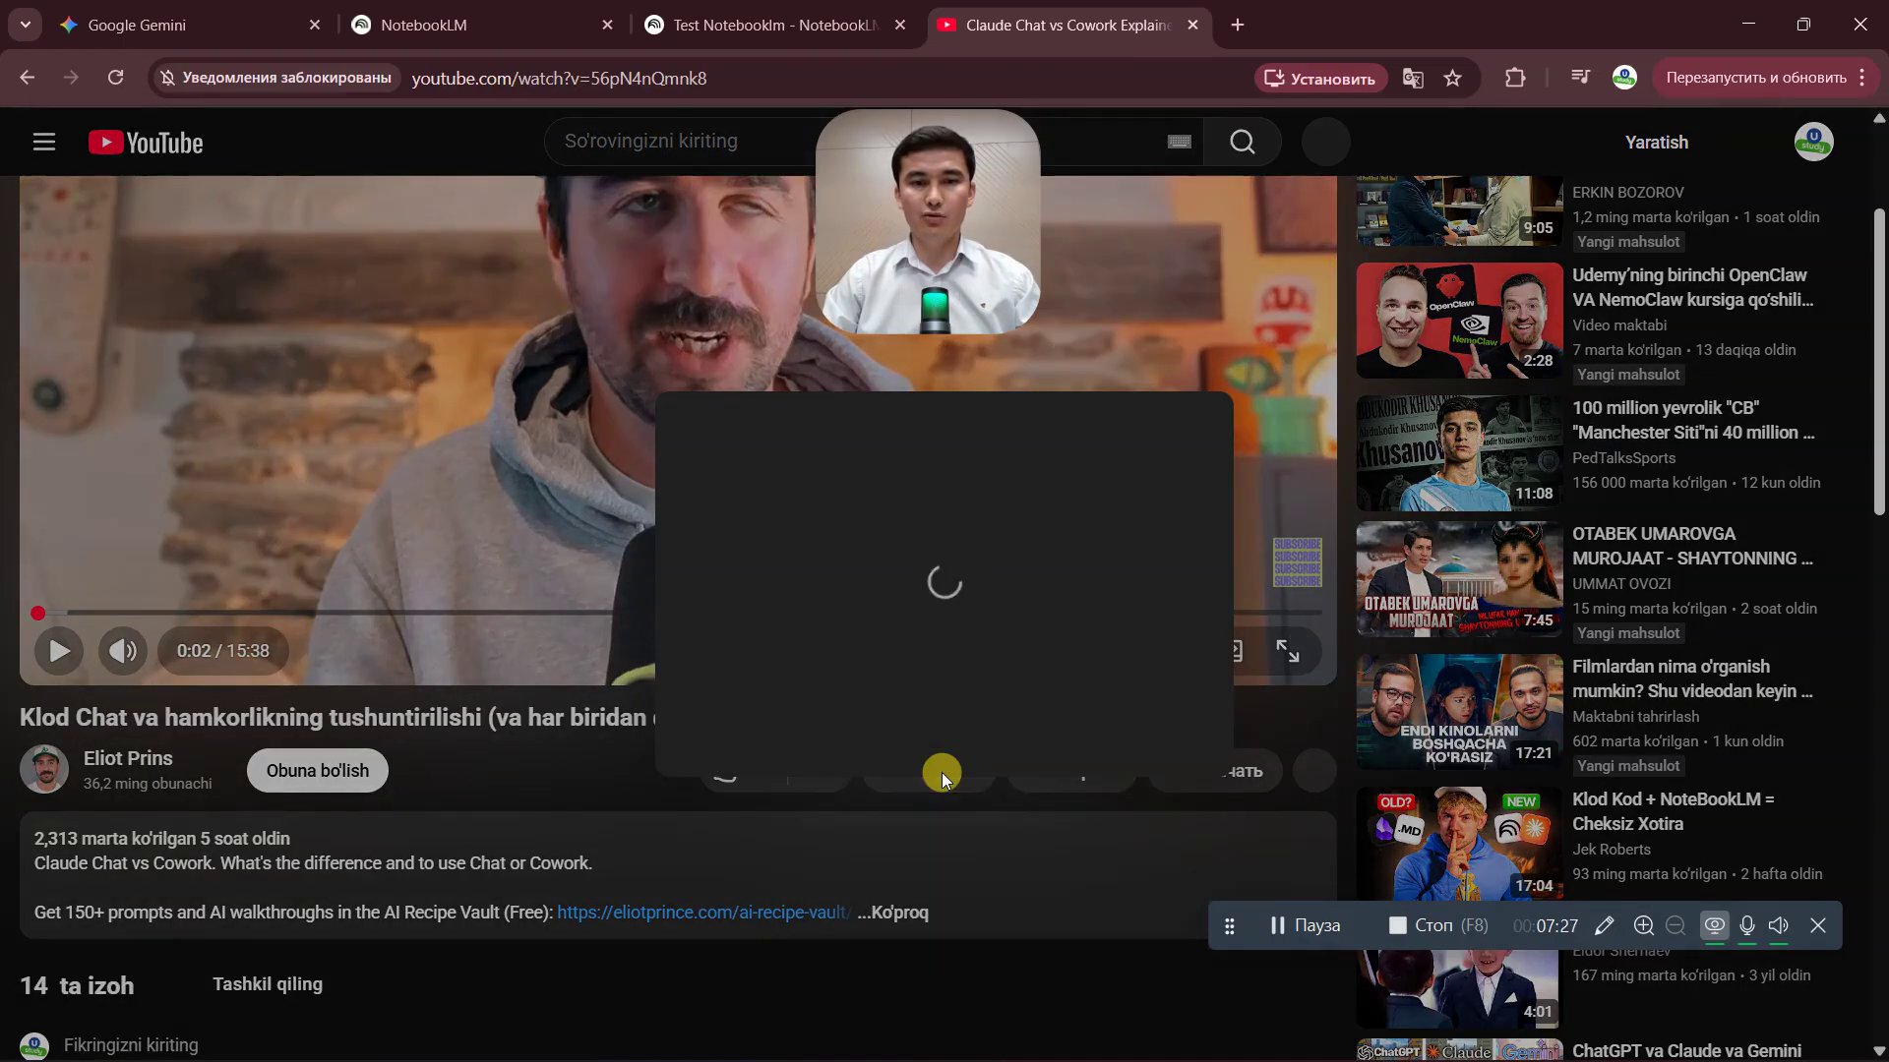
pyautogui.click(1132, 635)
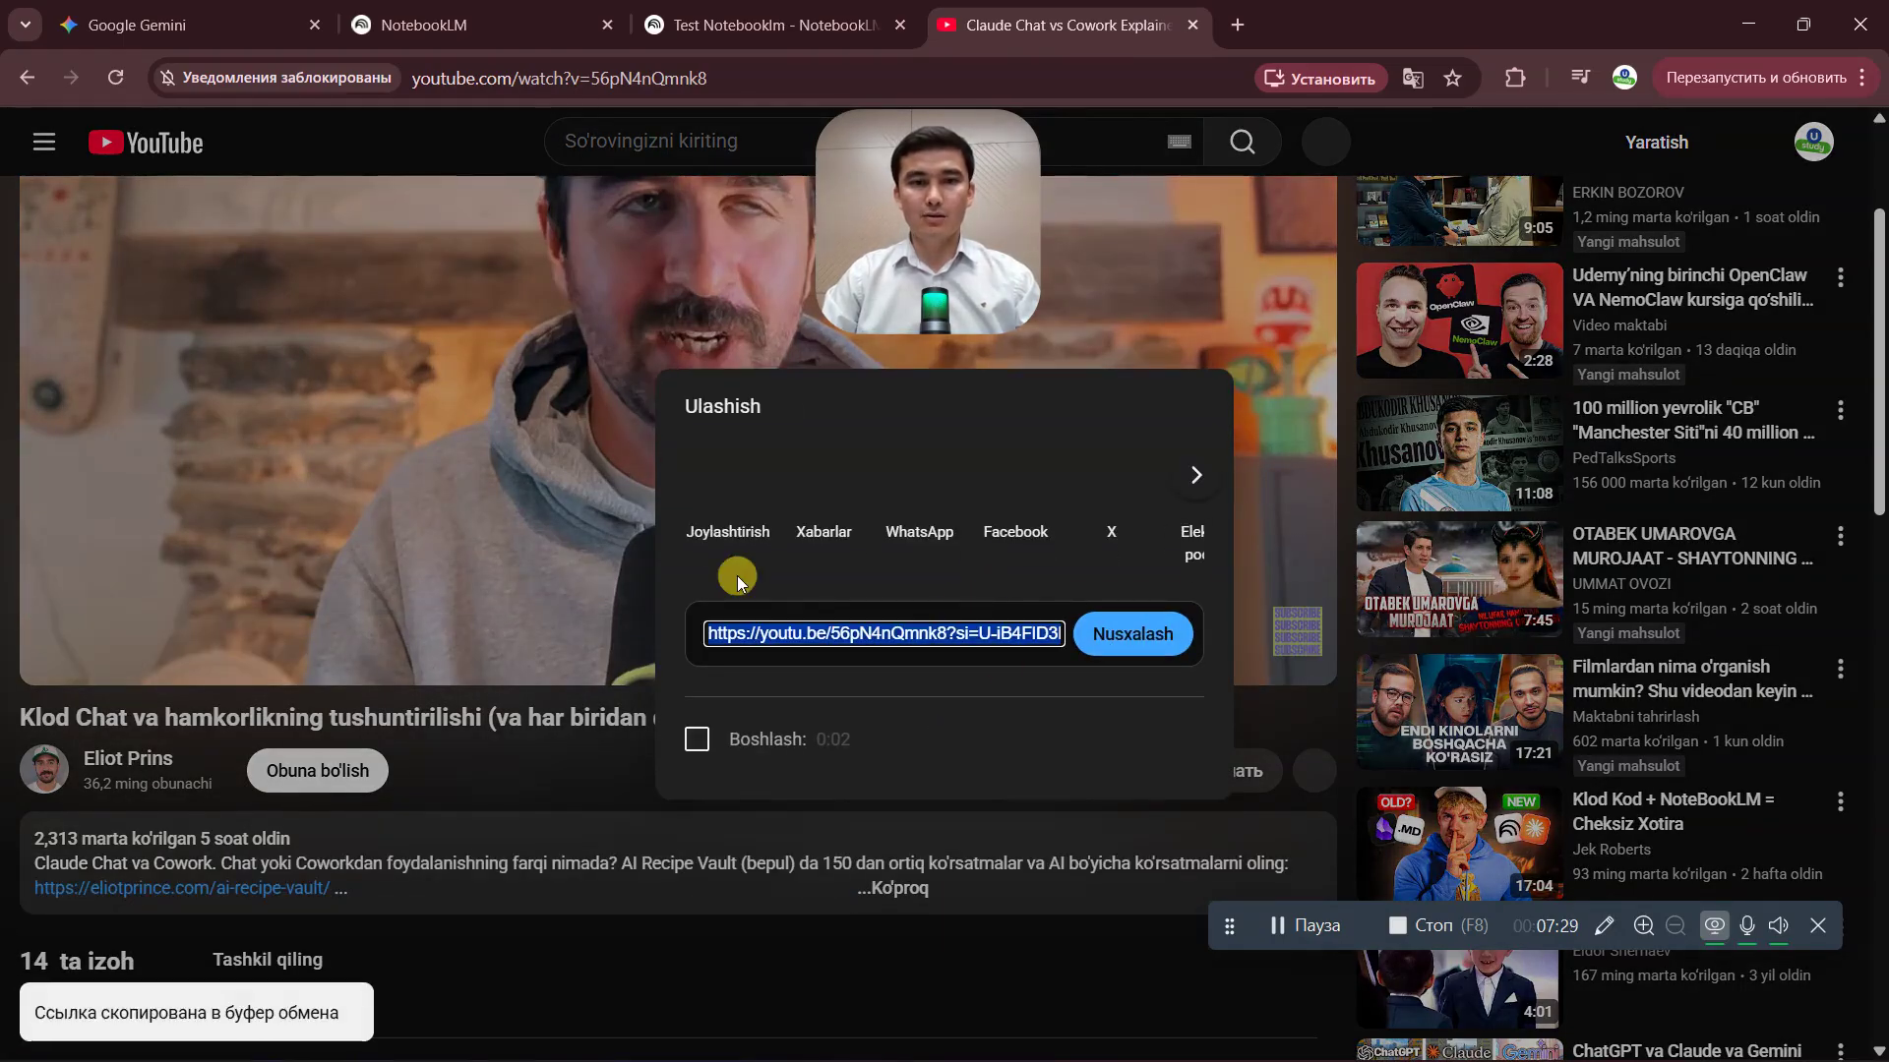
# - Return to the Test Notebooklm notebook and add the copied YouTube video link (youtu.be/56pN4nQmnk8) as a website source
pyautogui.click(464, 36)
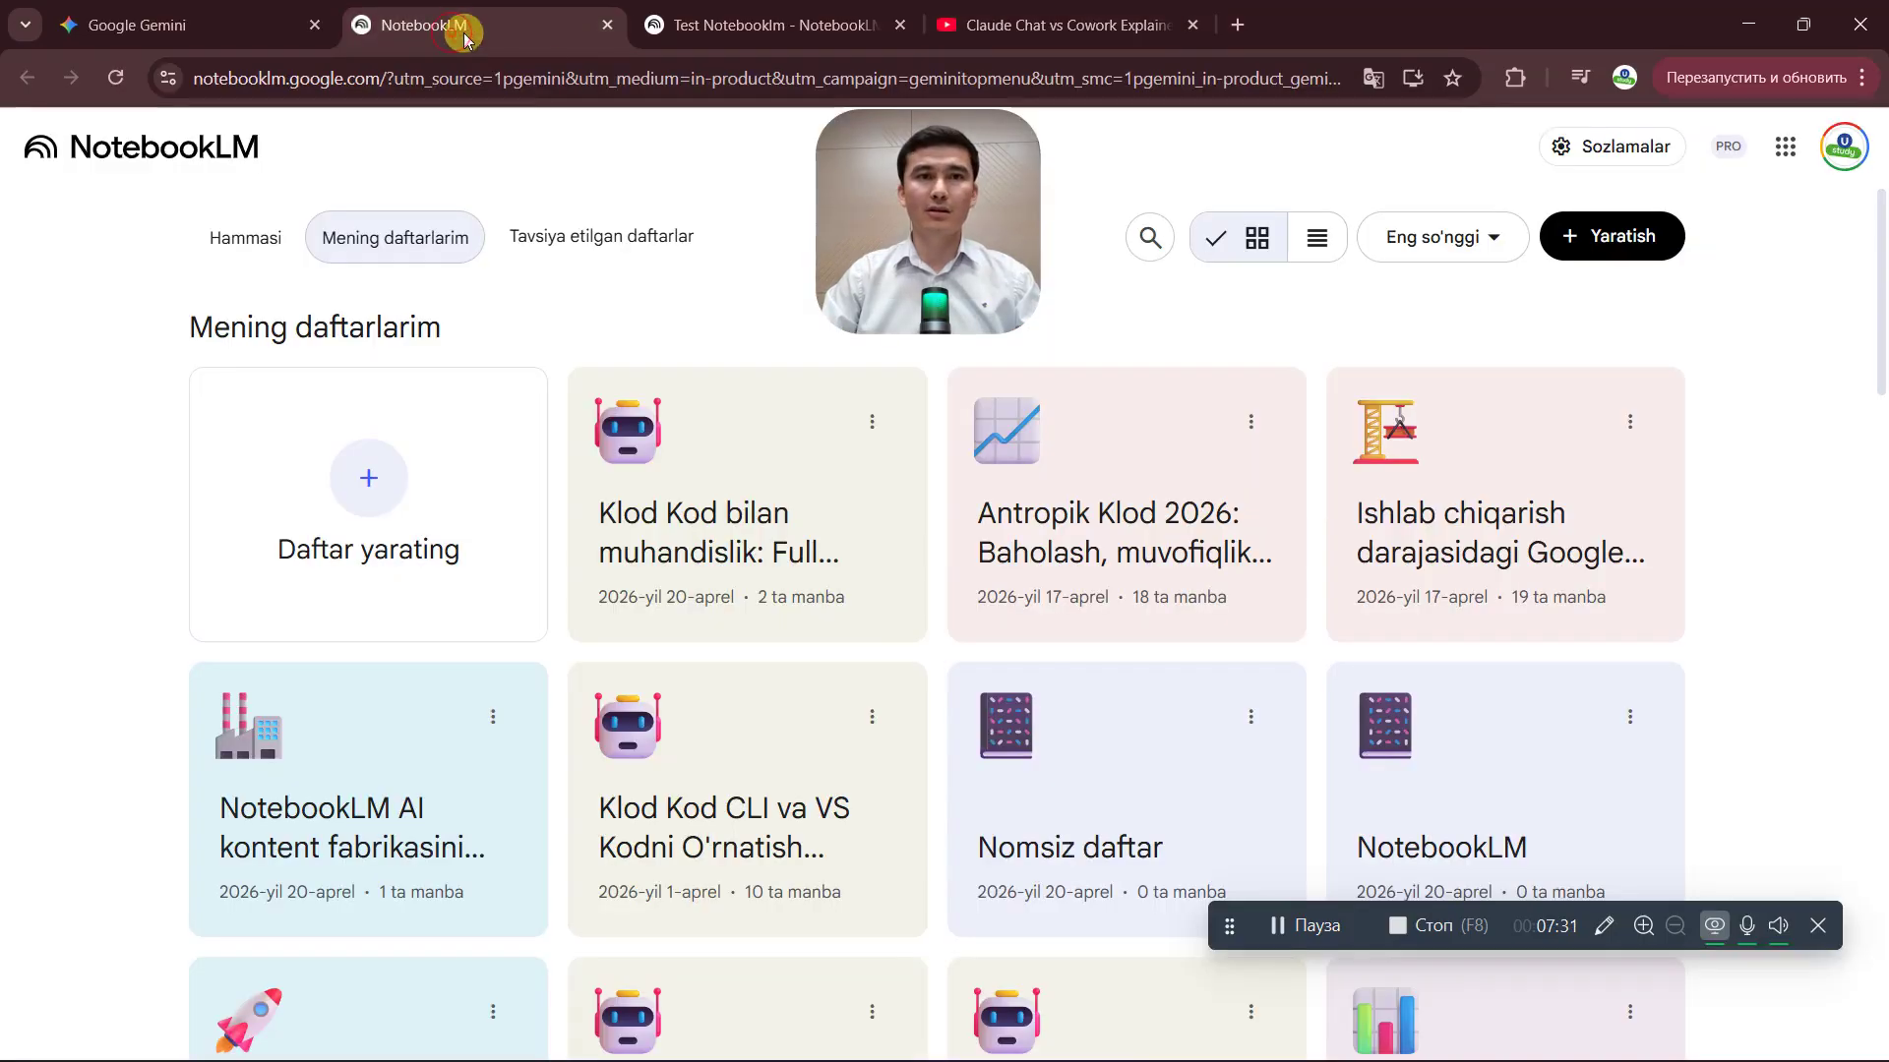
pyautogui.click(695, 40)
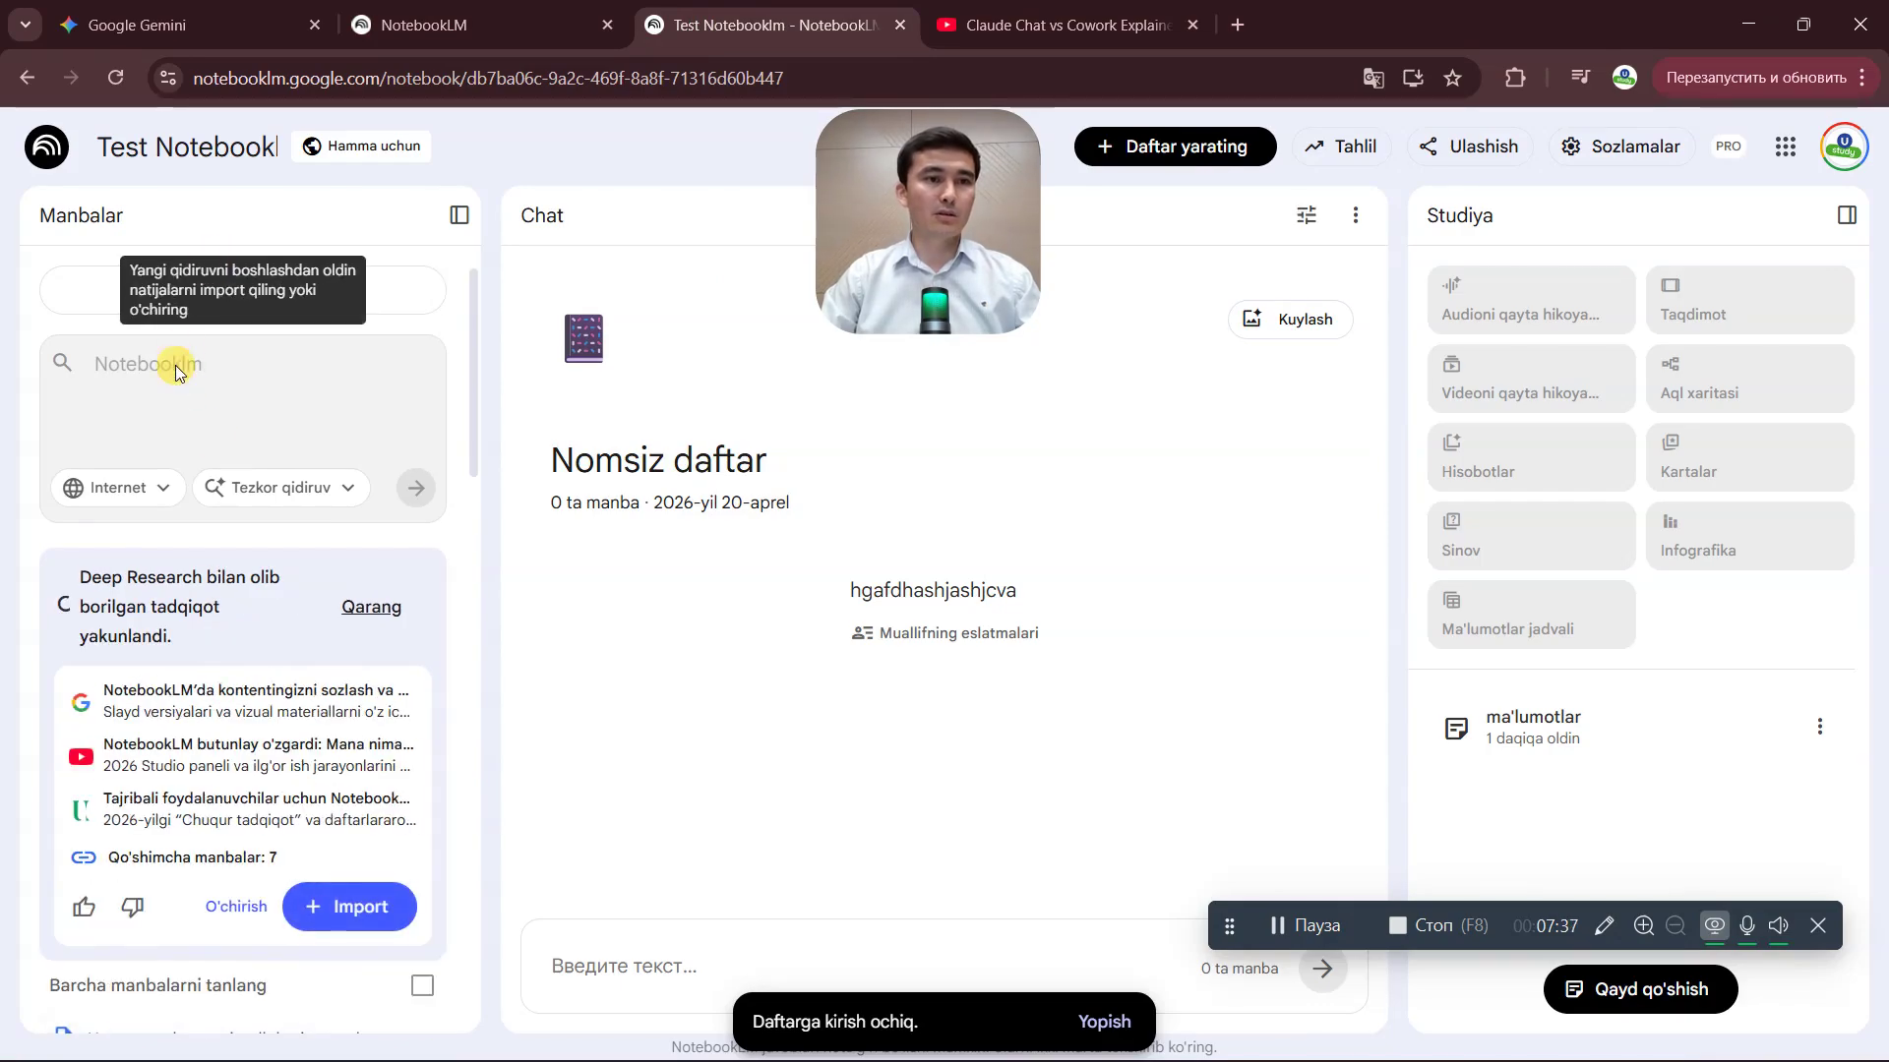
pyautogui.click(106, 300)
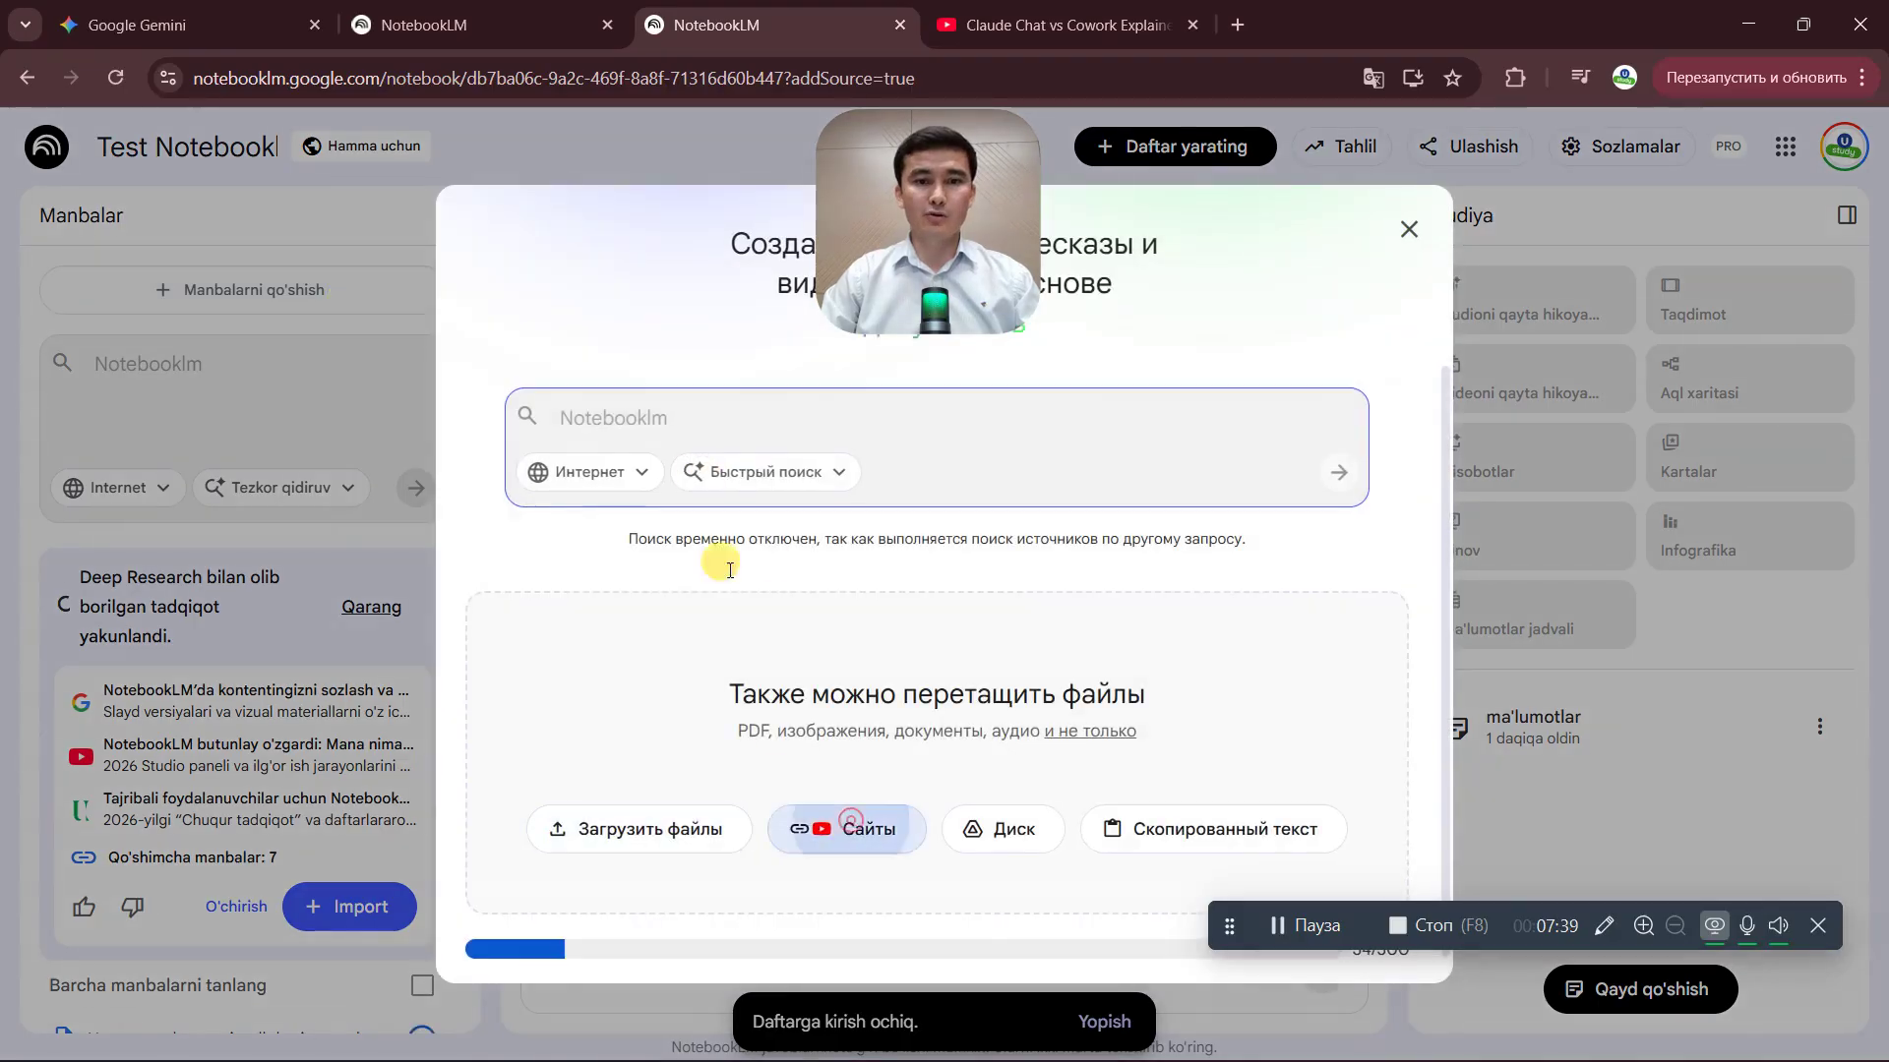
pyautogui.click(839, 826)
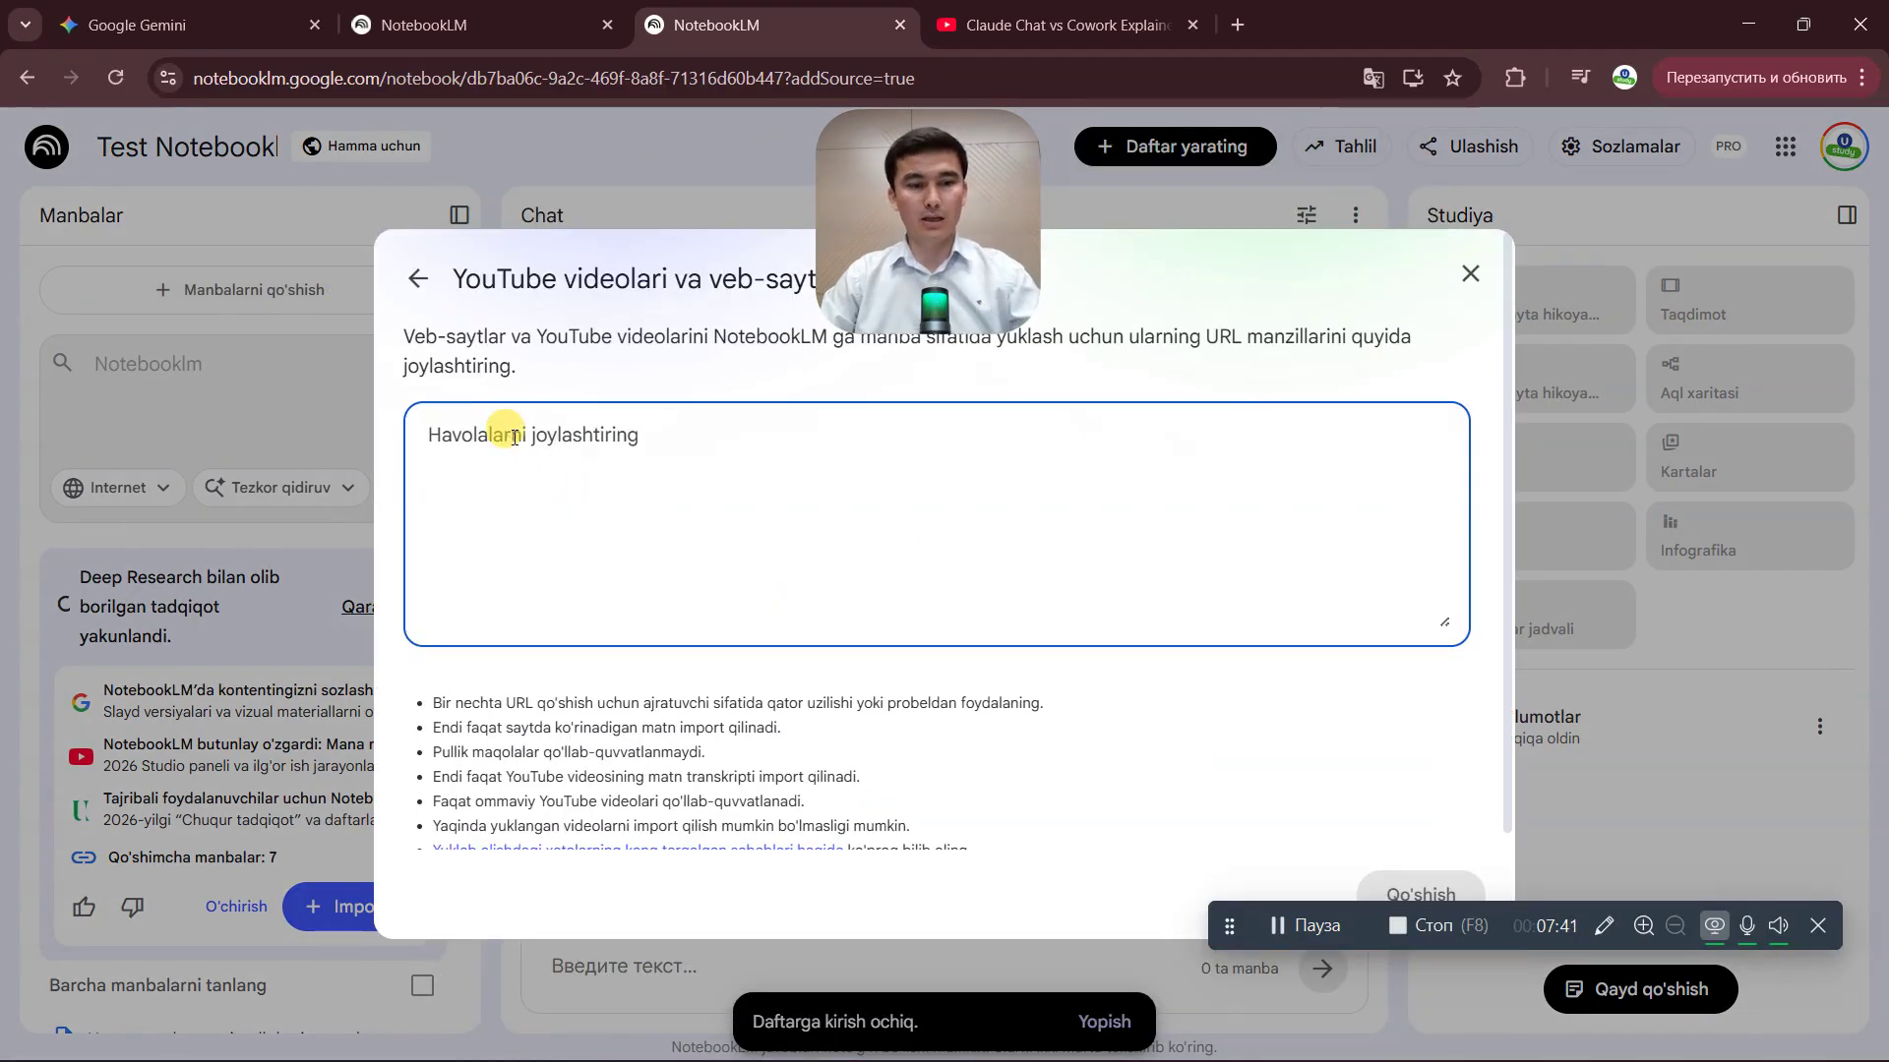
pyautogui.write('https://youtu.be/56pN4nQmnk8?si=U-iB4FlD3Hl2Io5G')
pyautogui.click(1428, 894)
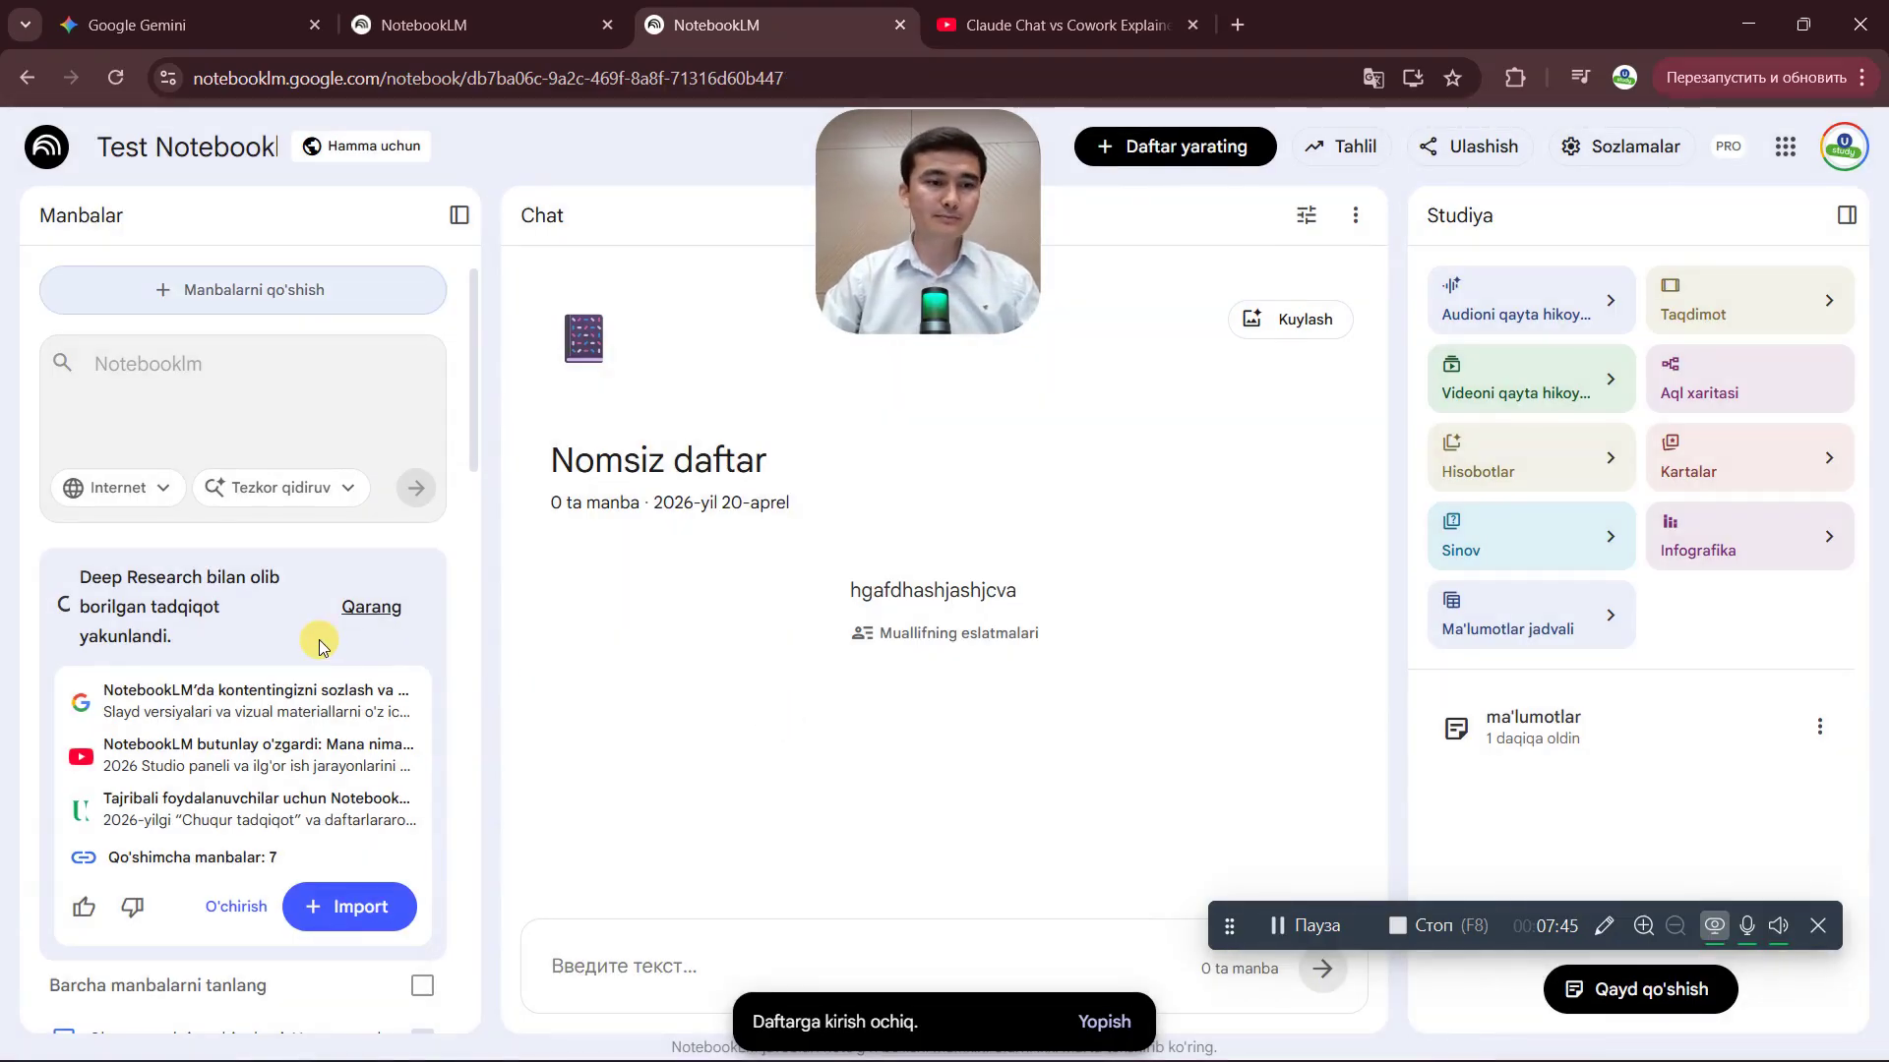
# - Discard the finished "Notebooklm" web search results without importing them into the notebook
pyautogui.scroll(-5, 305, 600)
pyautogui.scroll(-10, 300, 672)
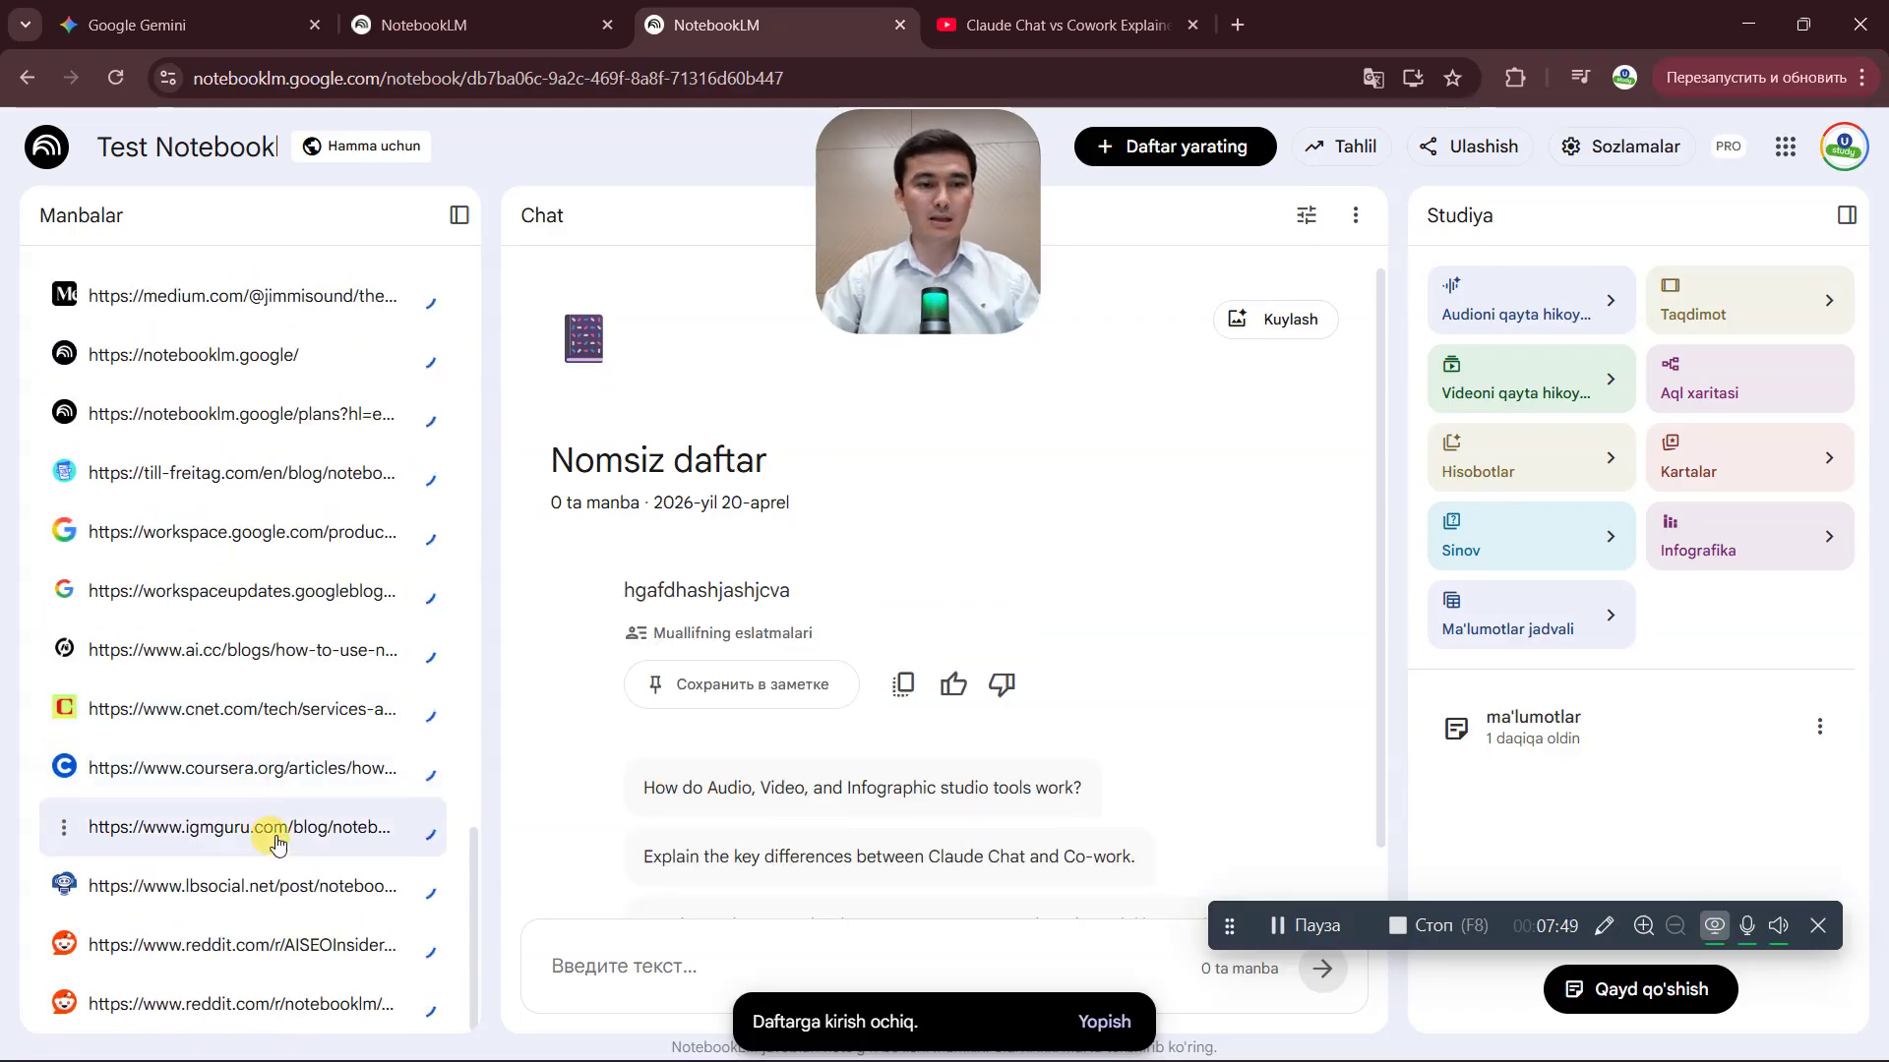
pyautogui.scroll(15, 266, 787)
pyautogui.scroll(-2, 285, 762)
pyautogui.scroll(-4, 288, 758)
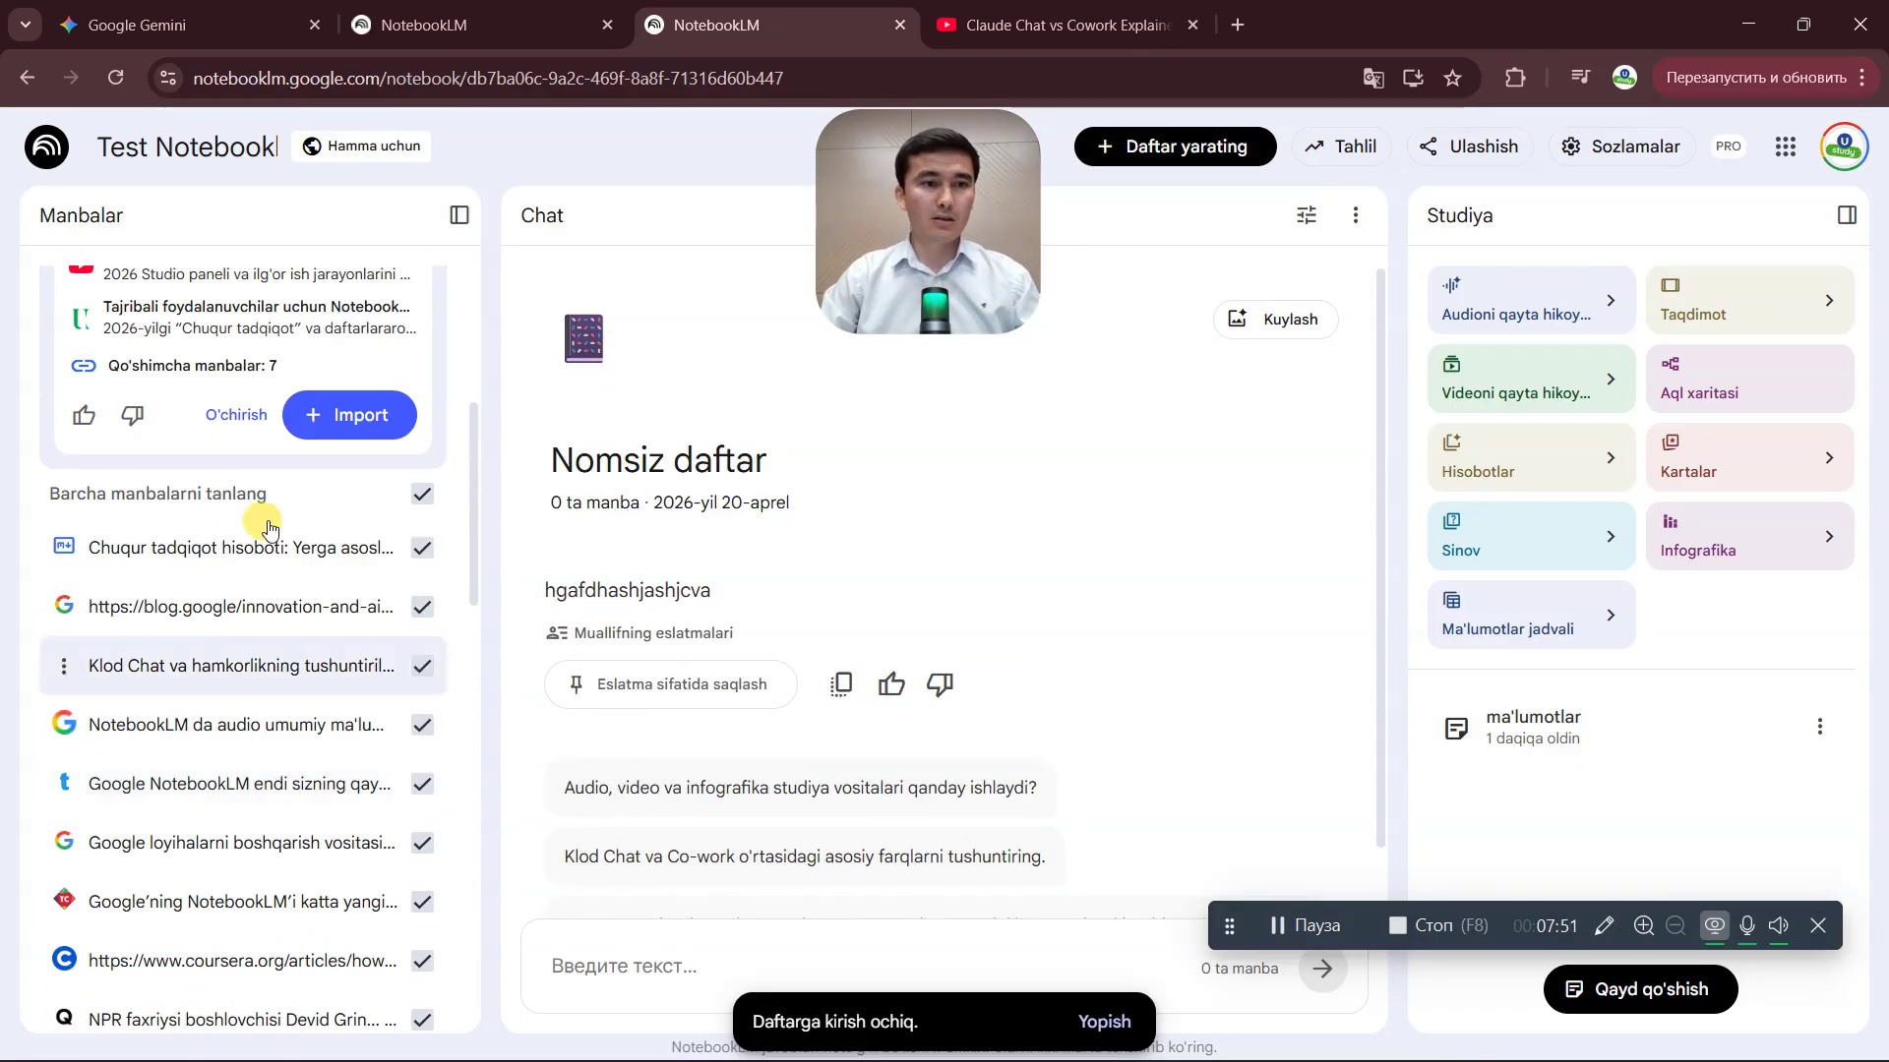
pyautogui.click(236, 414)
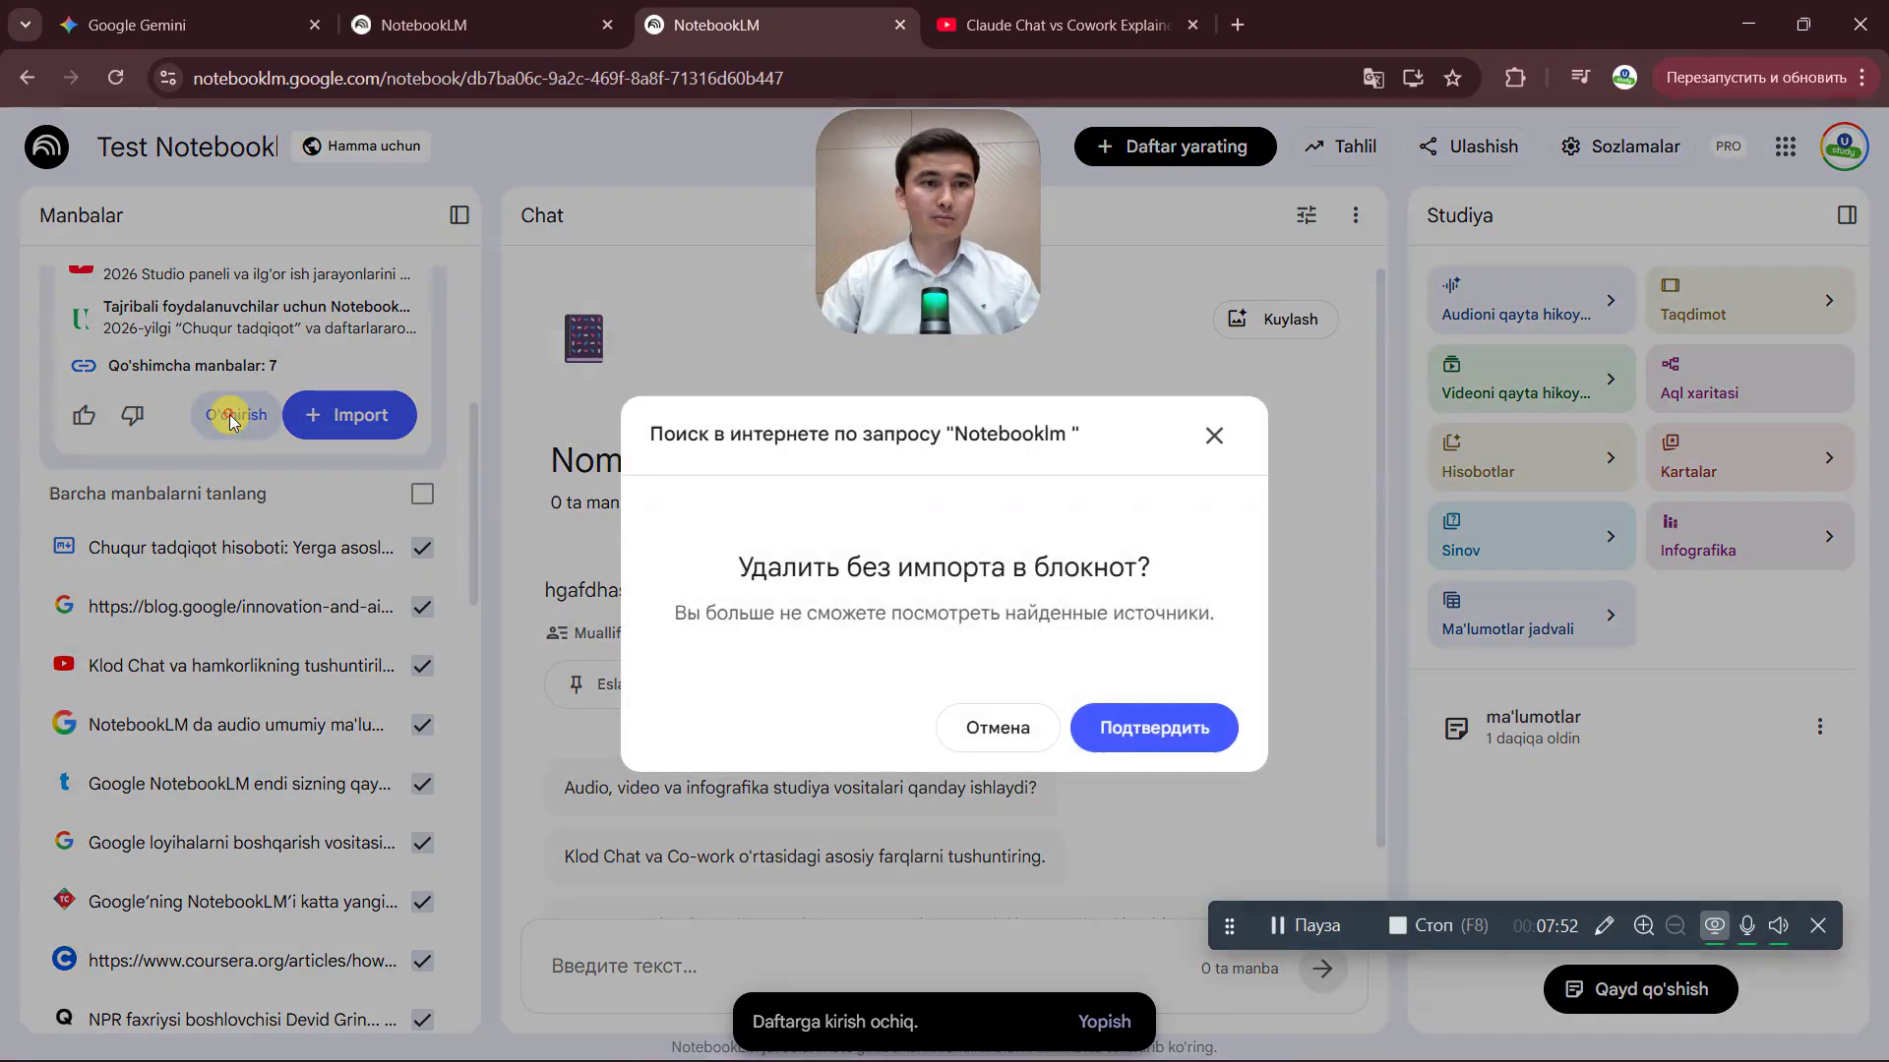
pyautogui.click(1109, 736)
# - Review the notebook's source list and select all sources
pyautogui.scroll(-5, 253, 700)
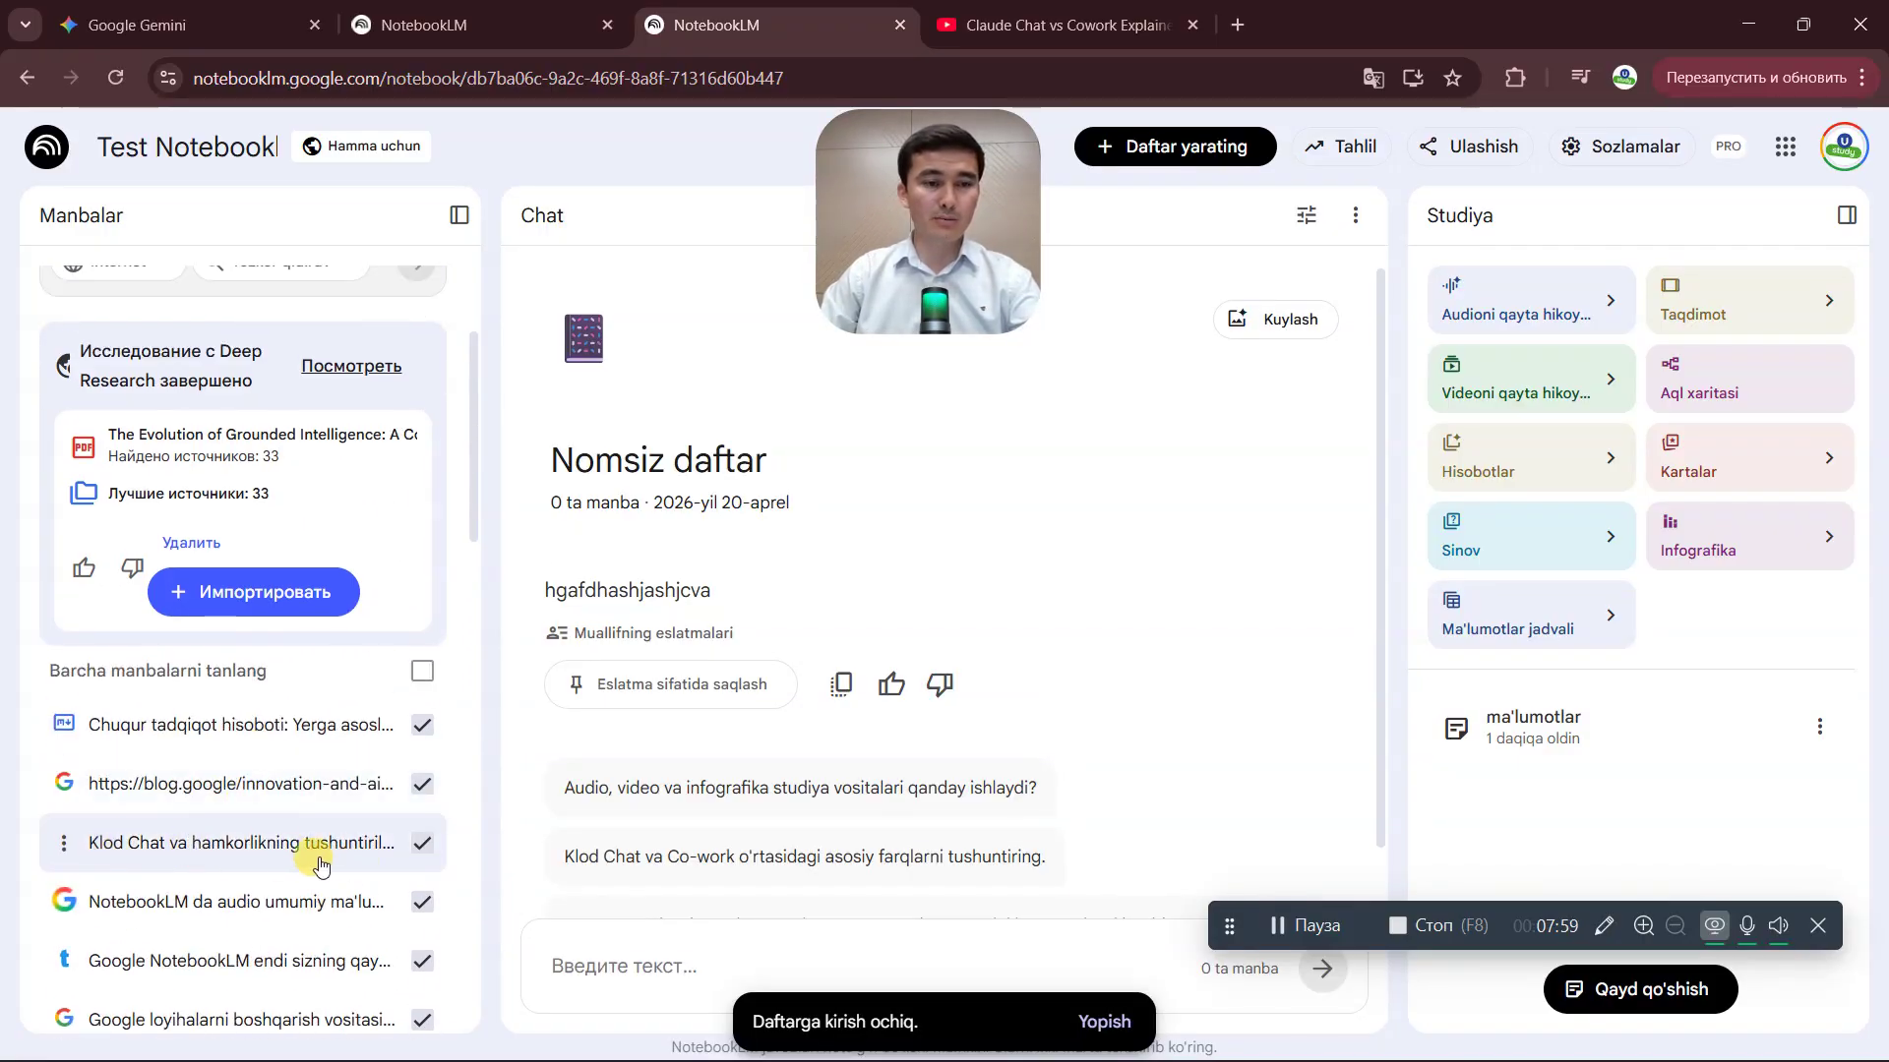
pyautogui.scroll(-3, 286, 809)
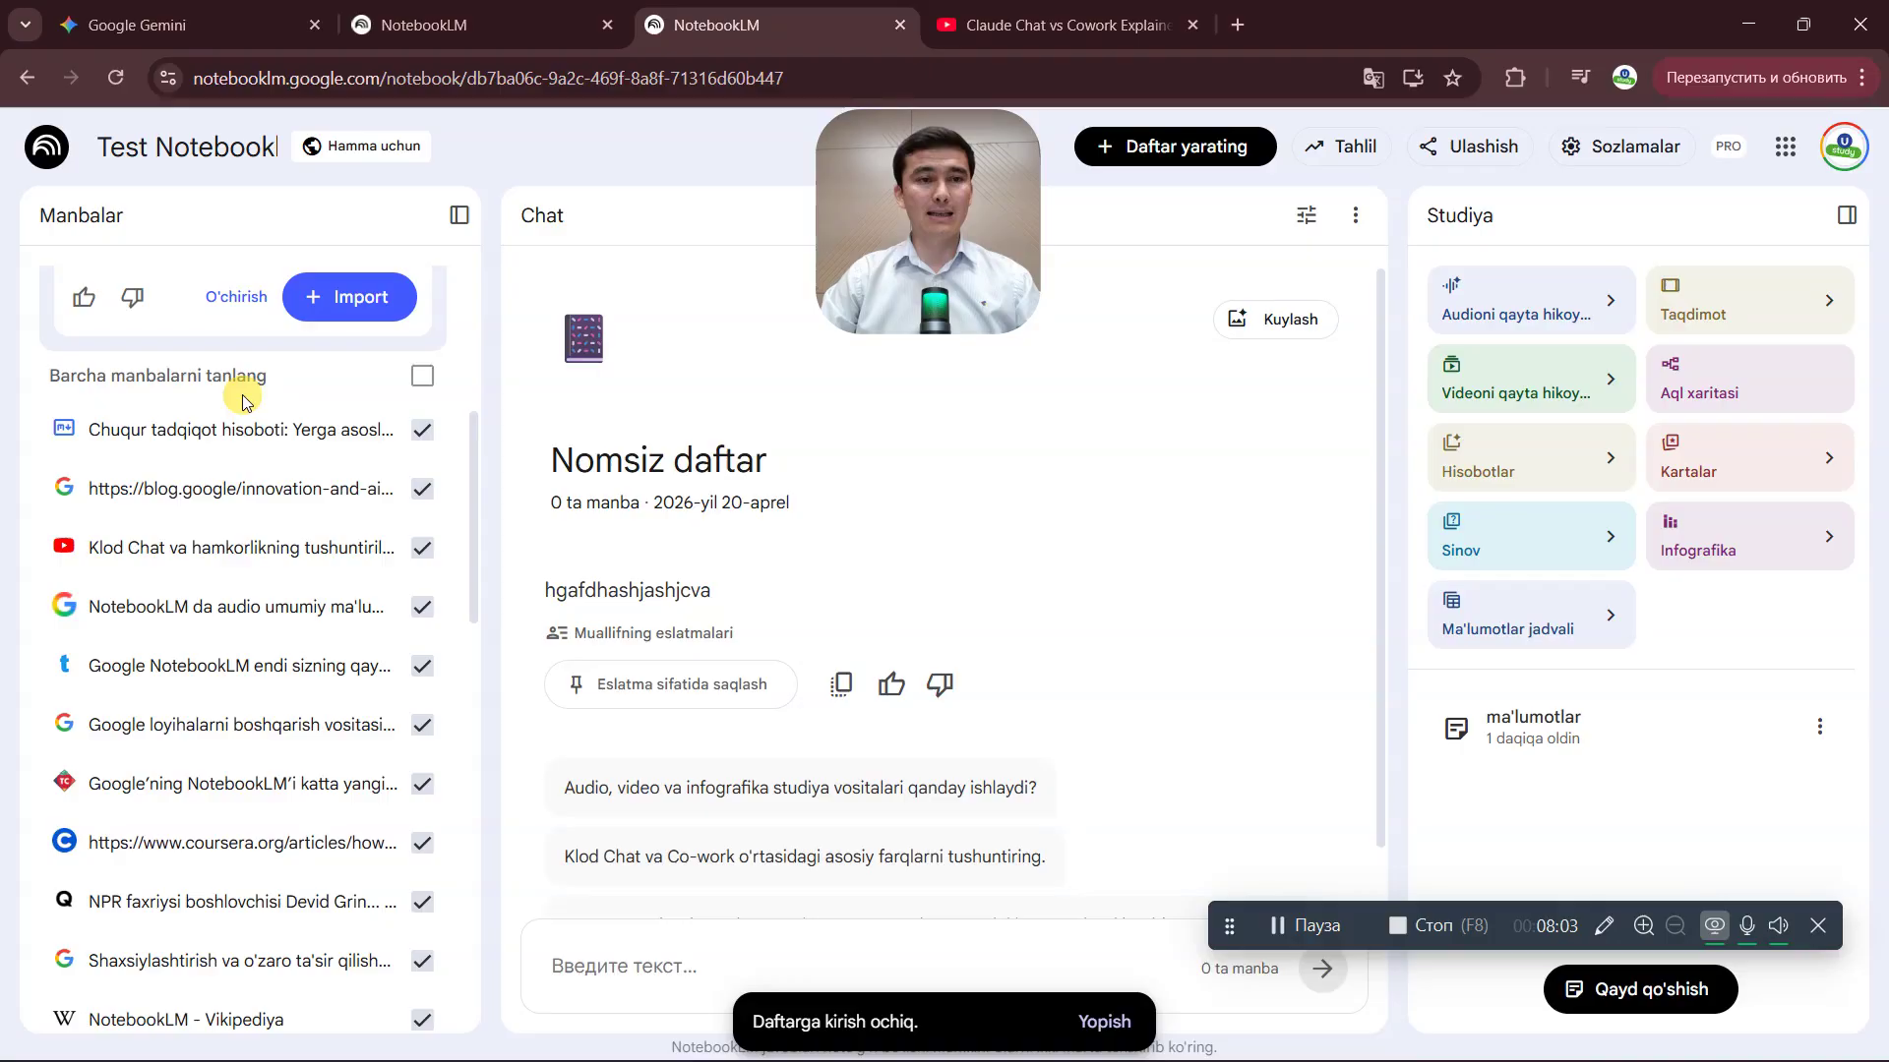
pyautogui.scroll(-15, 426, 854)
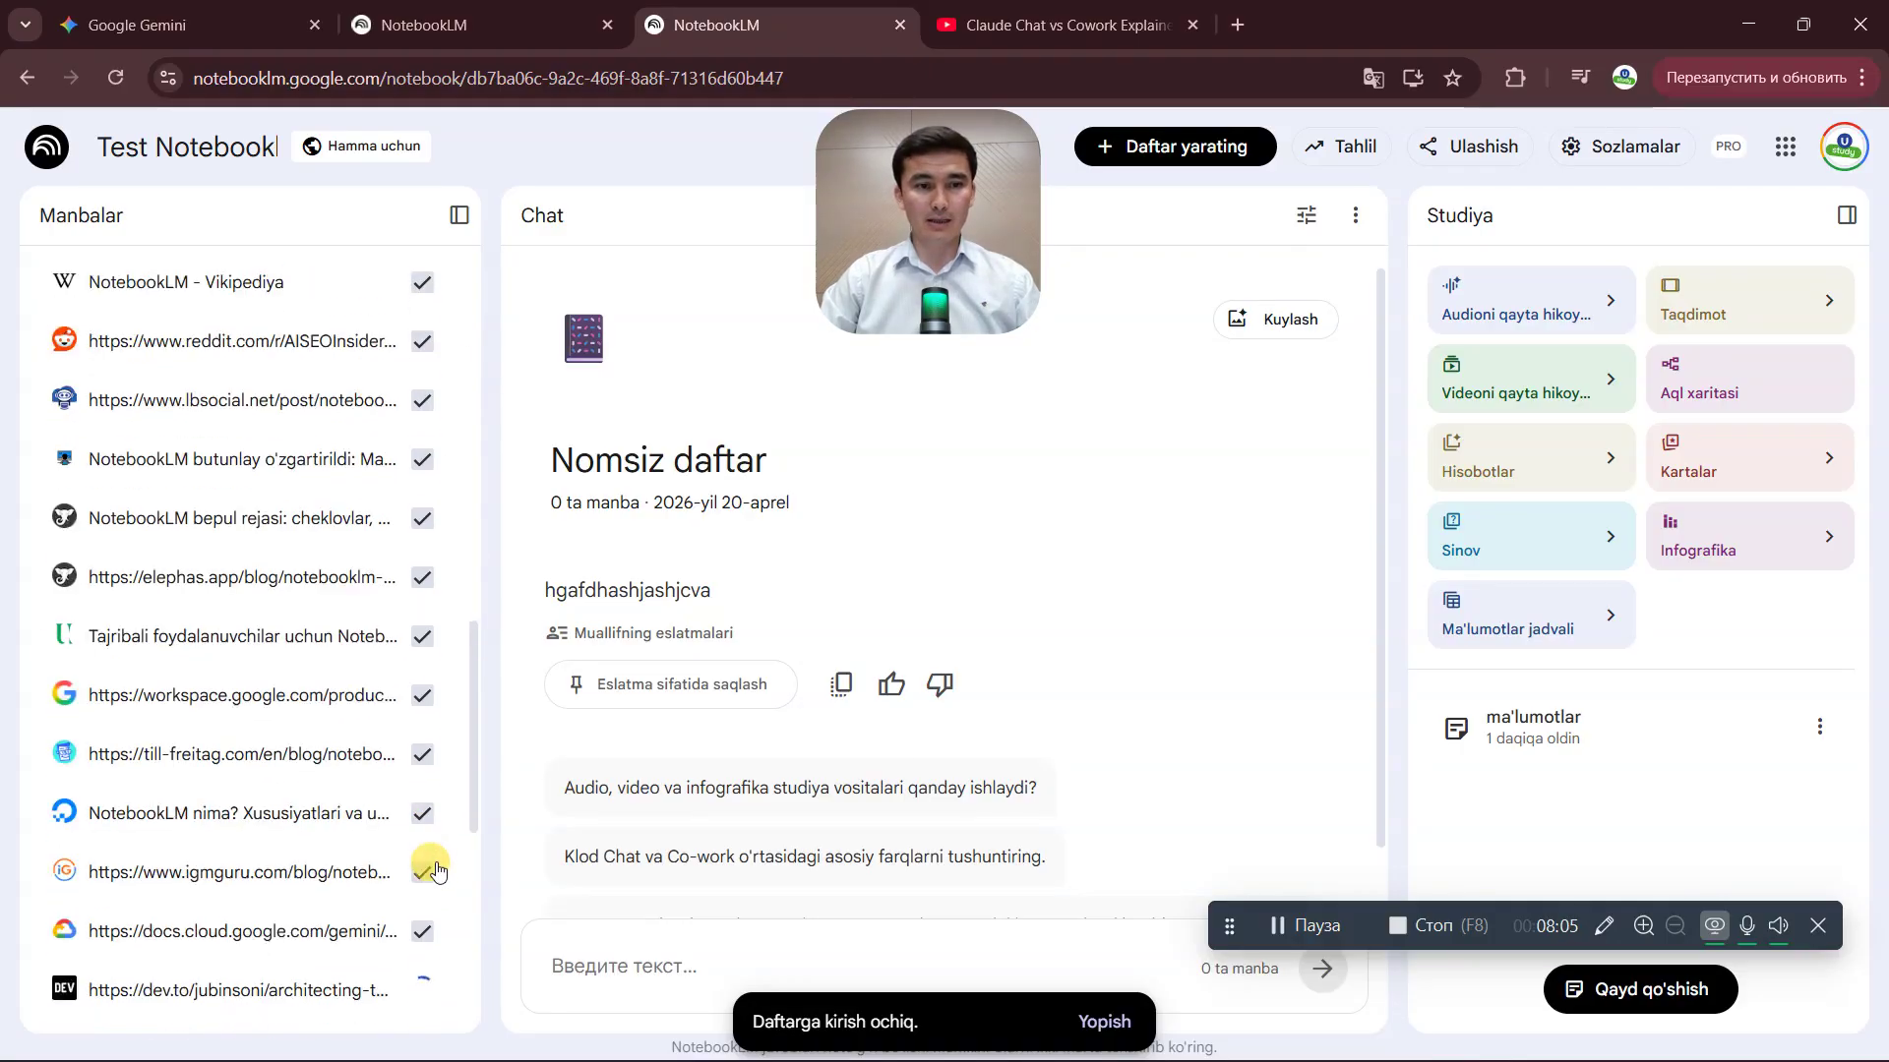
pyautogui.scroll(15, 257, 597)
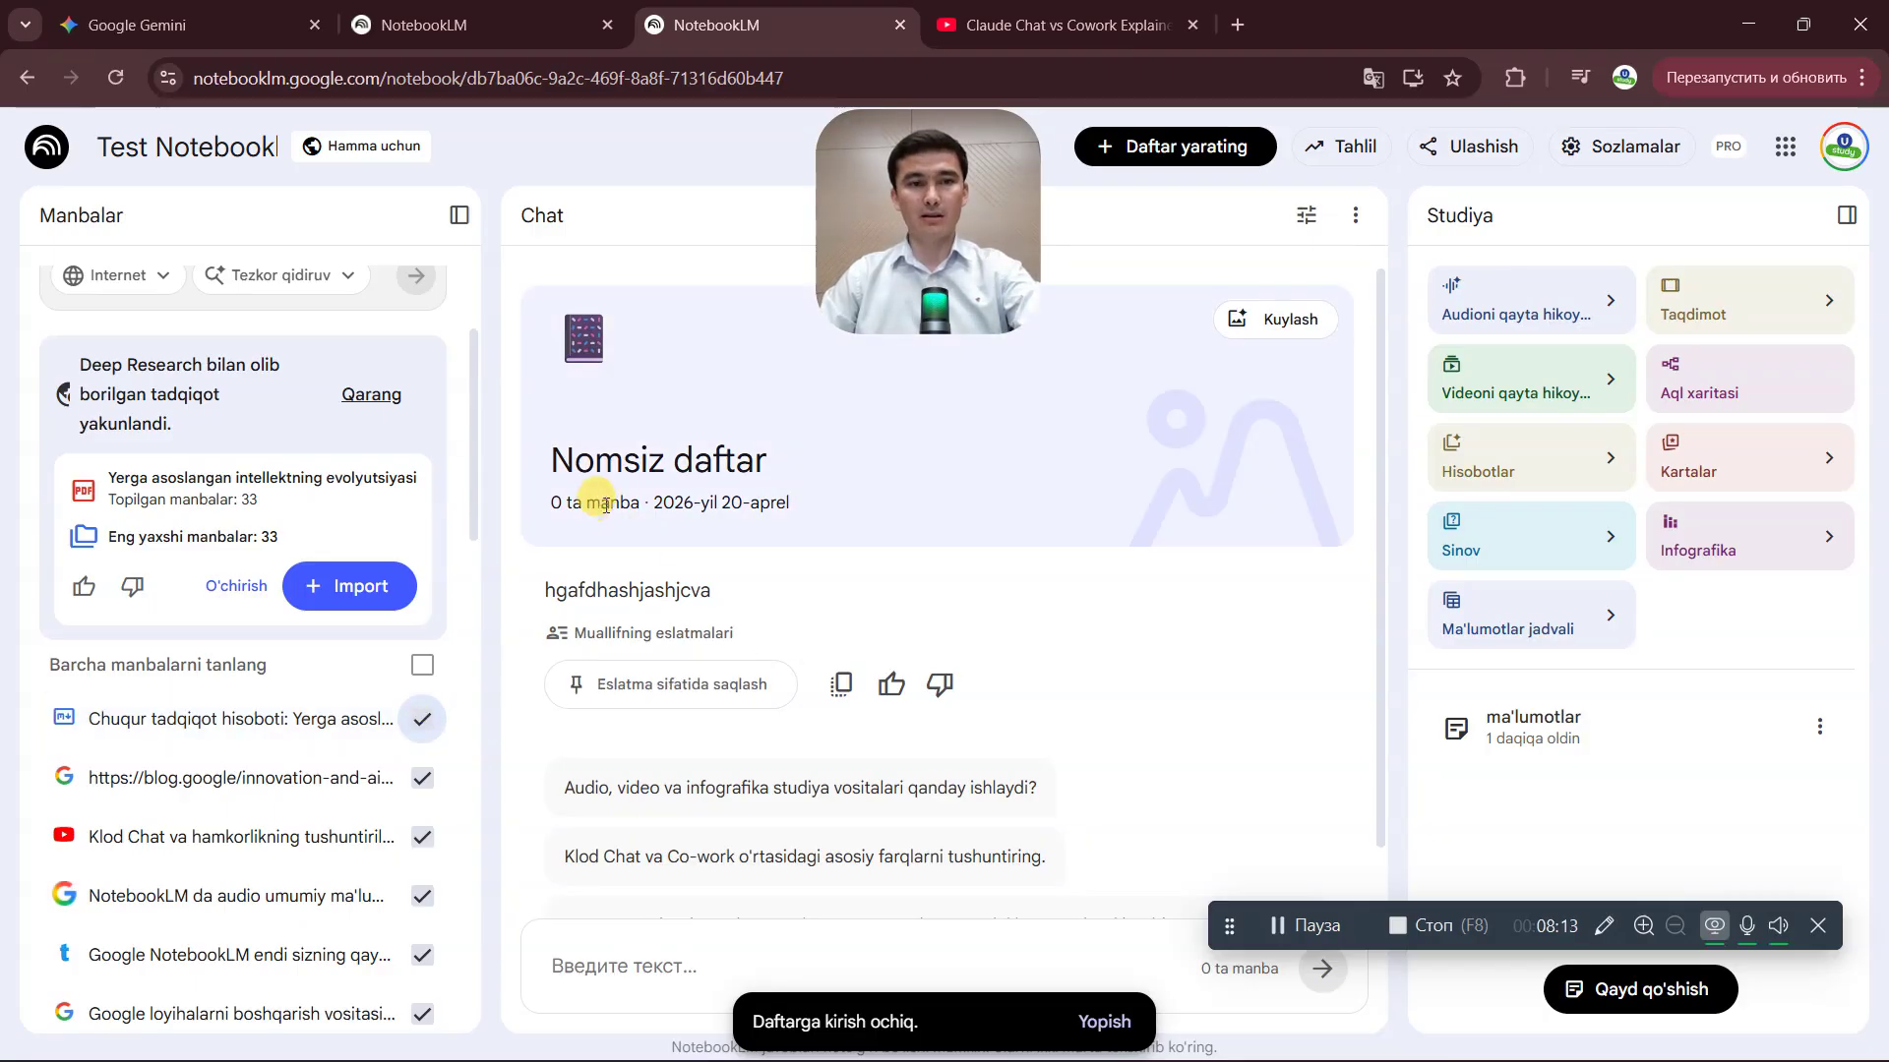
pyautogui.scroll(-4, 285, 810)
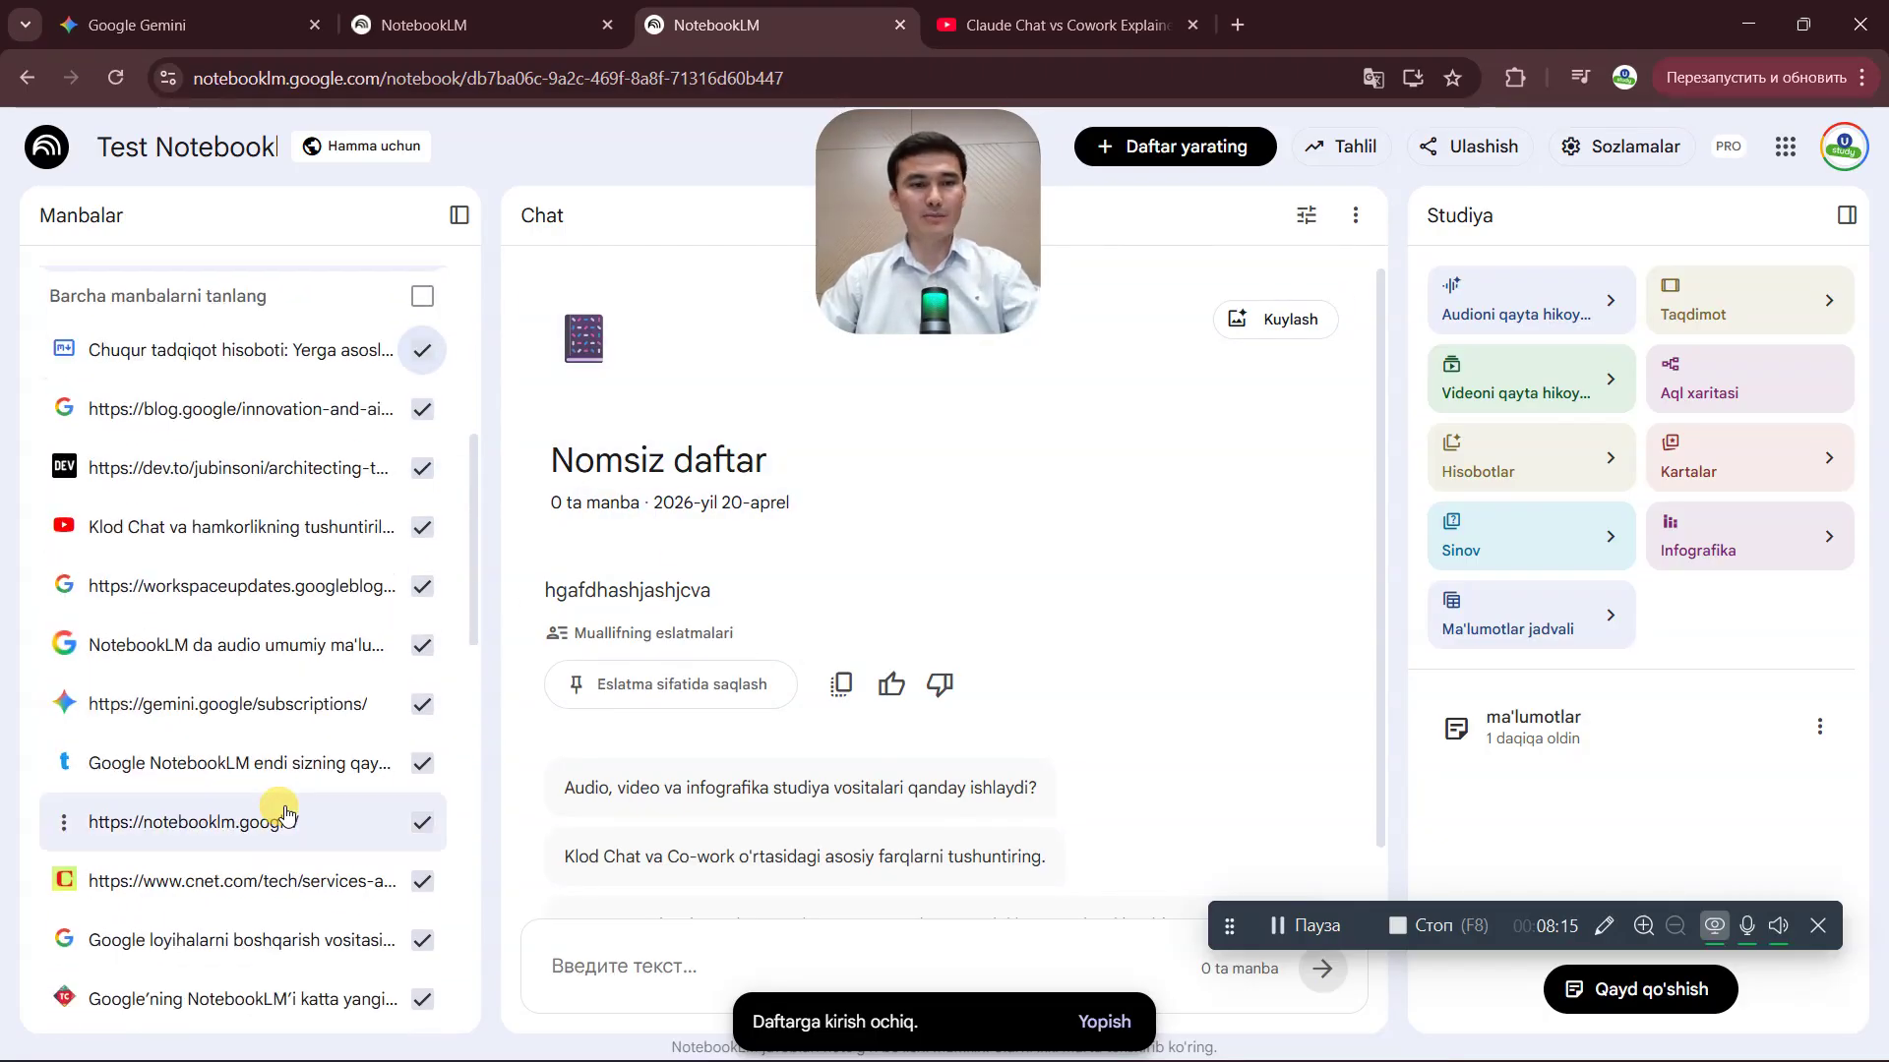
pyautogui.scroll(3, 295, 792)
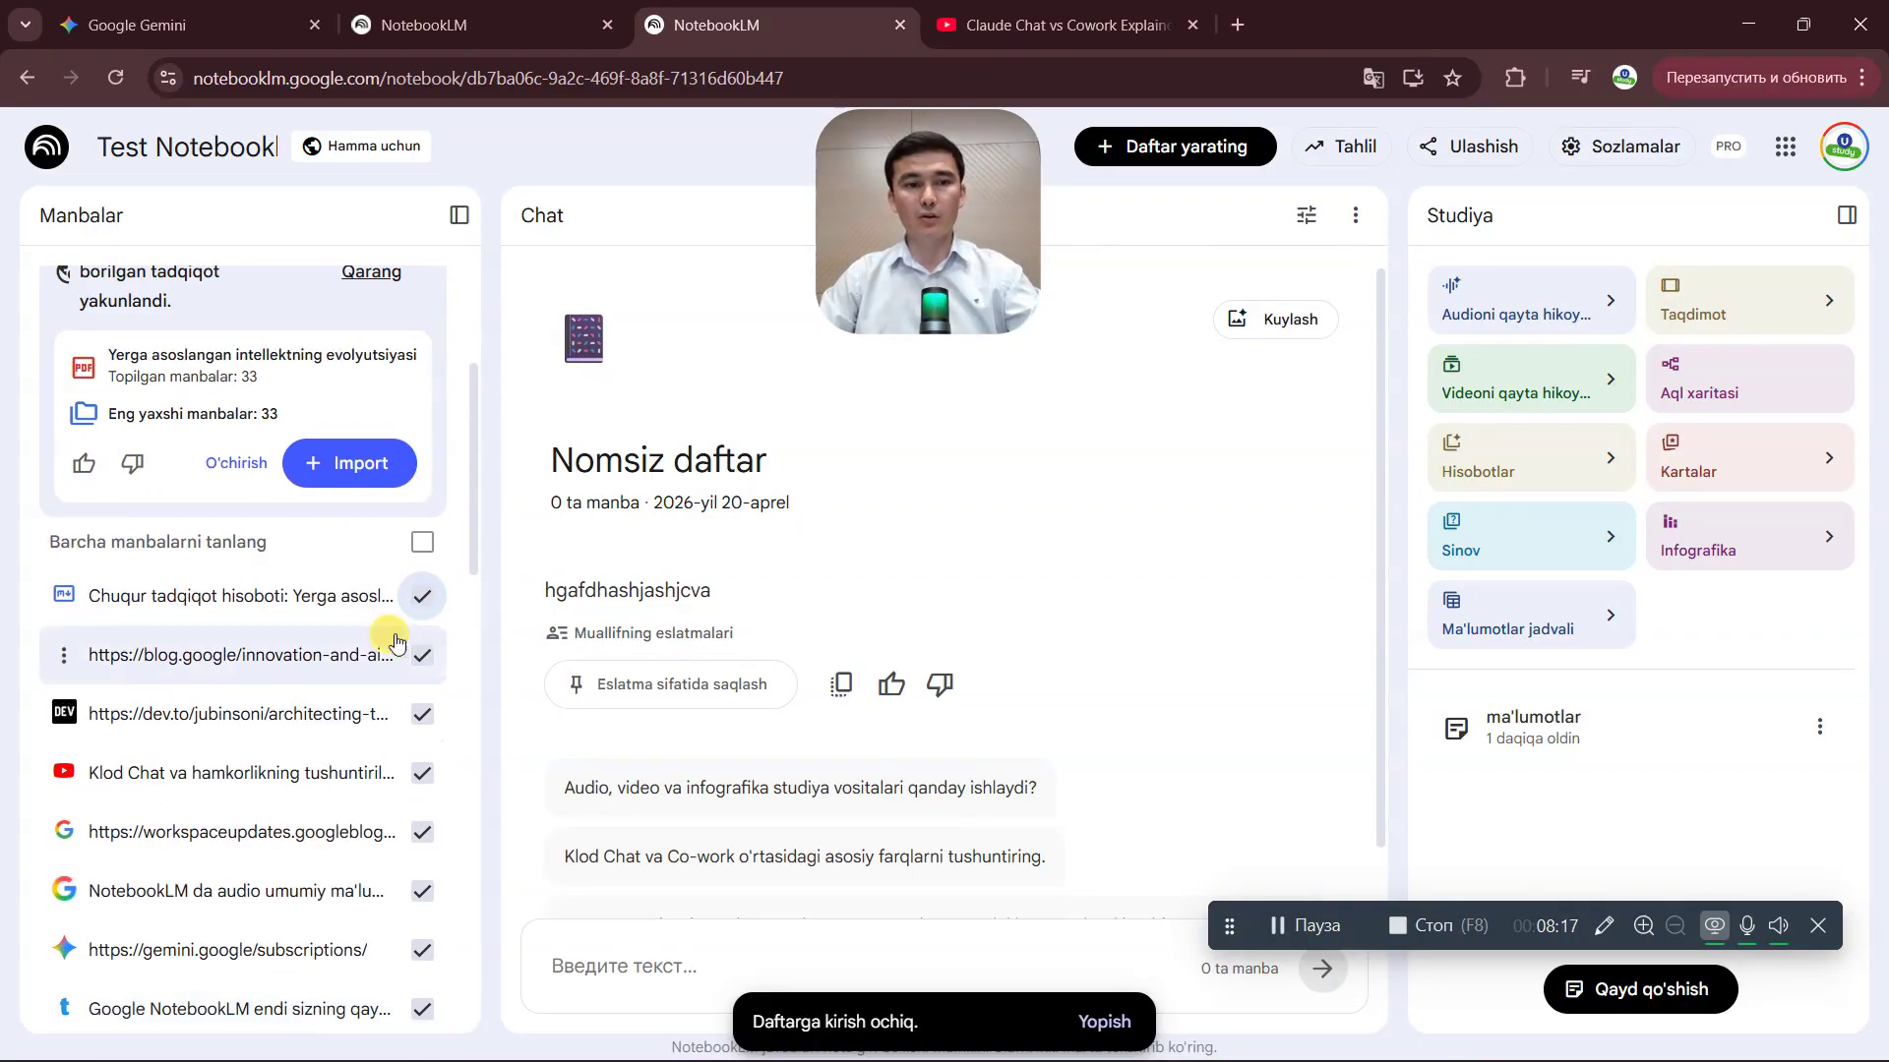
pyautogui.click(422, 542)
# - Delete the failed jubinsoni.medium.com source from the notebook
pyautogui.scroll(-10, 406, 787)
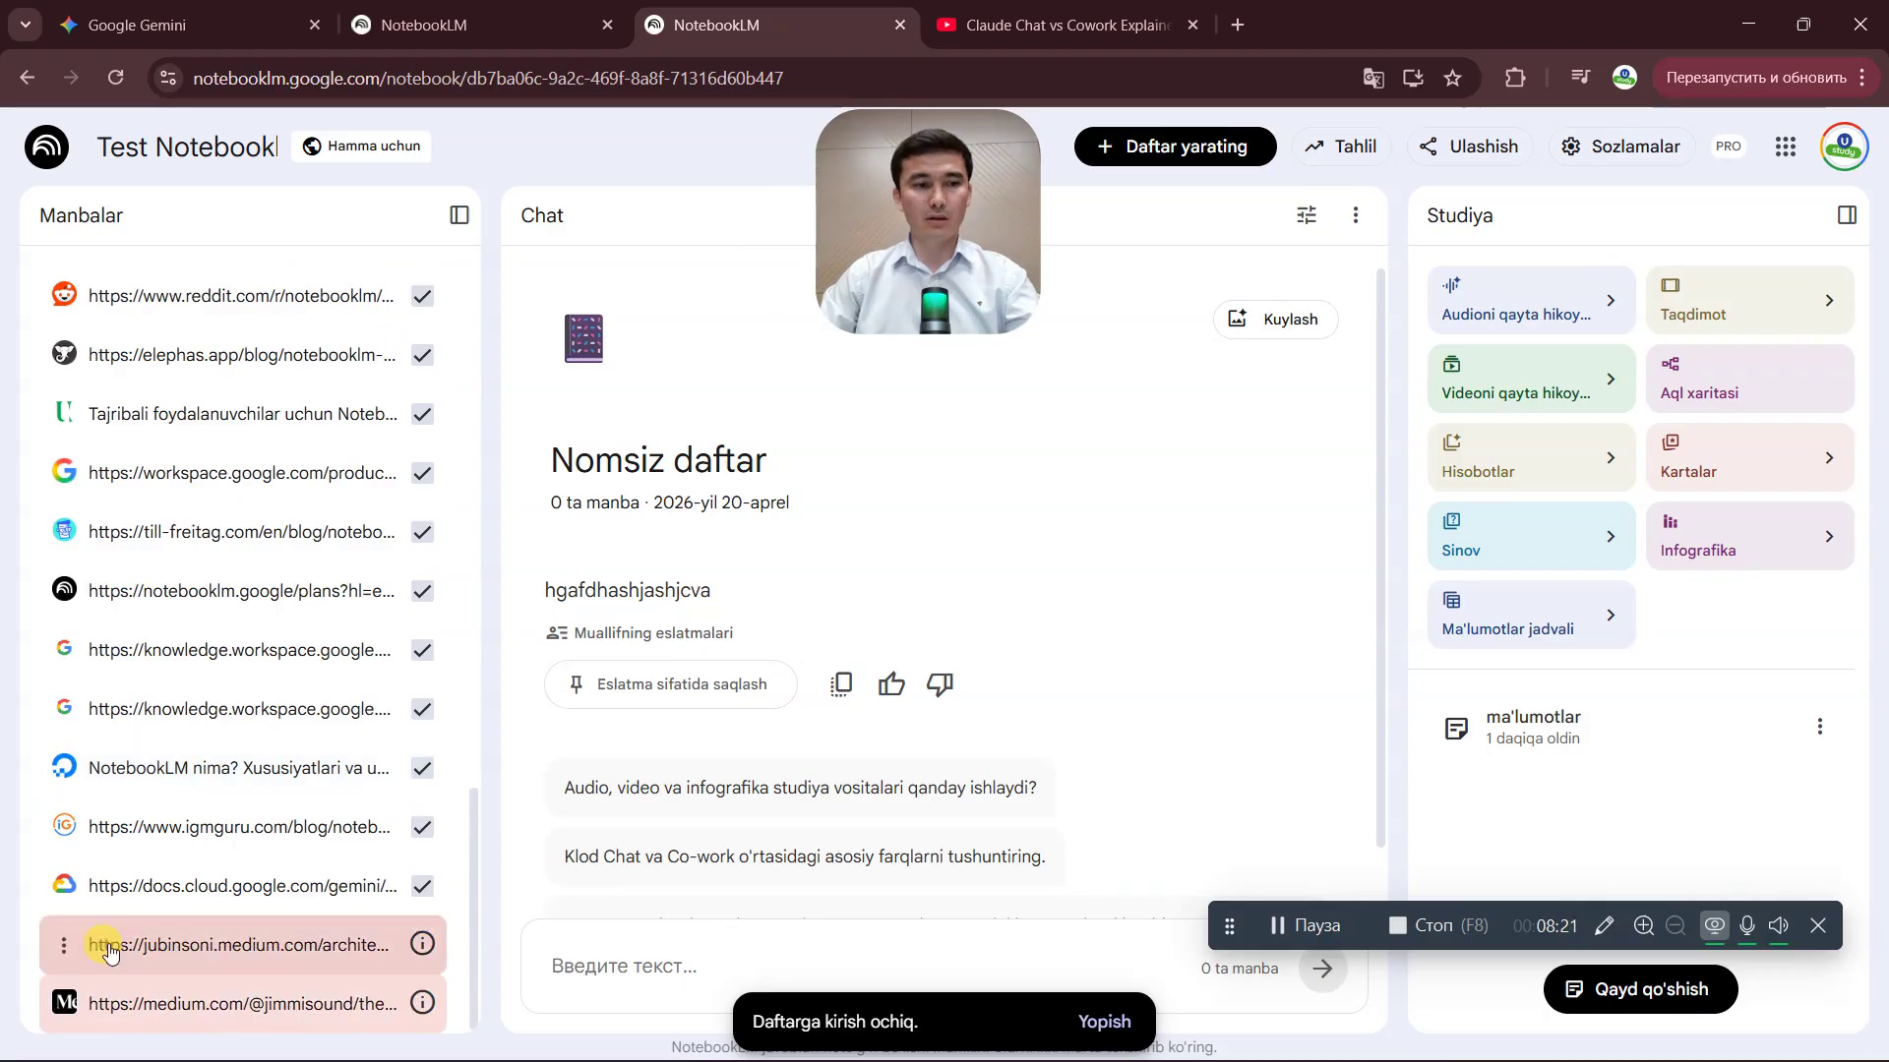
pyautogui.click(61, 949)
pyautogui.click(109, 828)
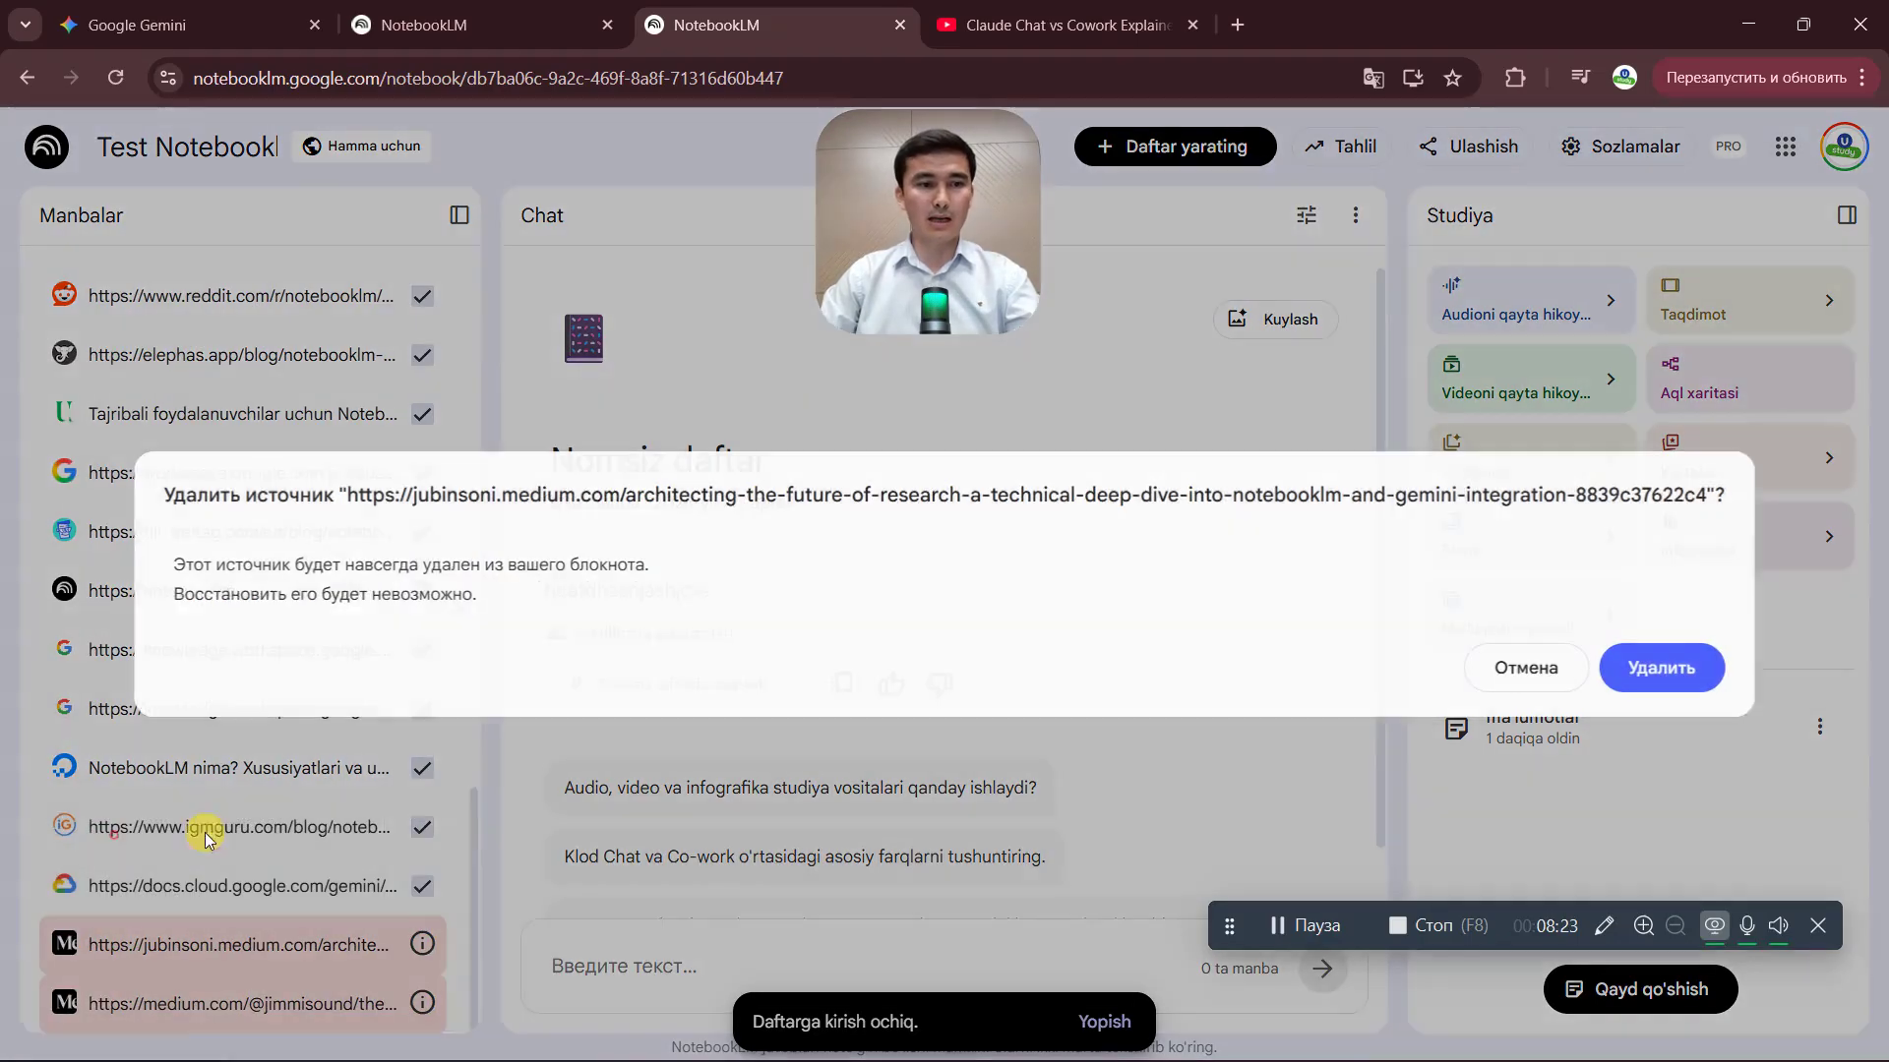
pyautogui.click(1688, 678)
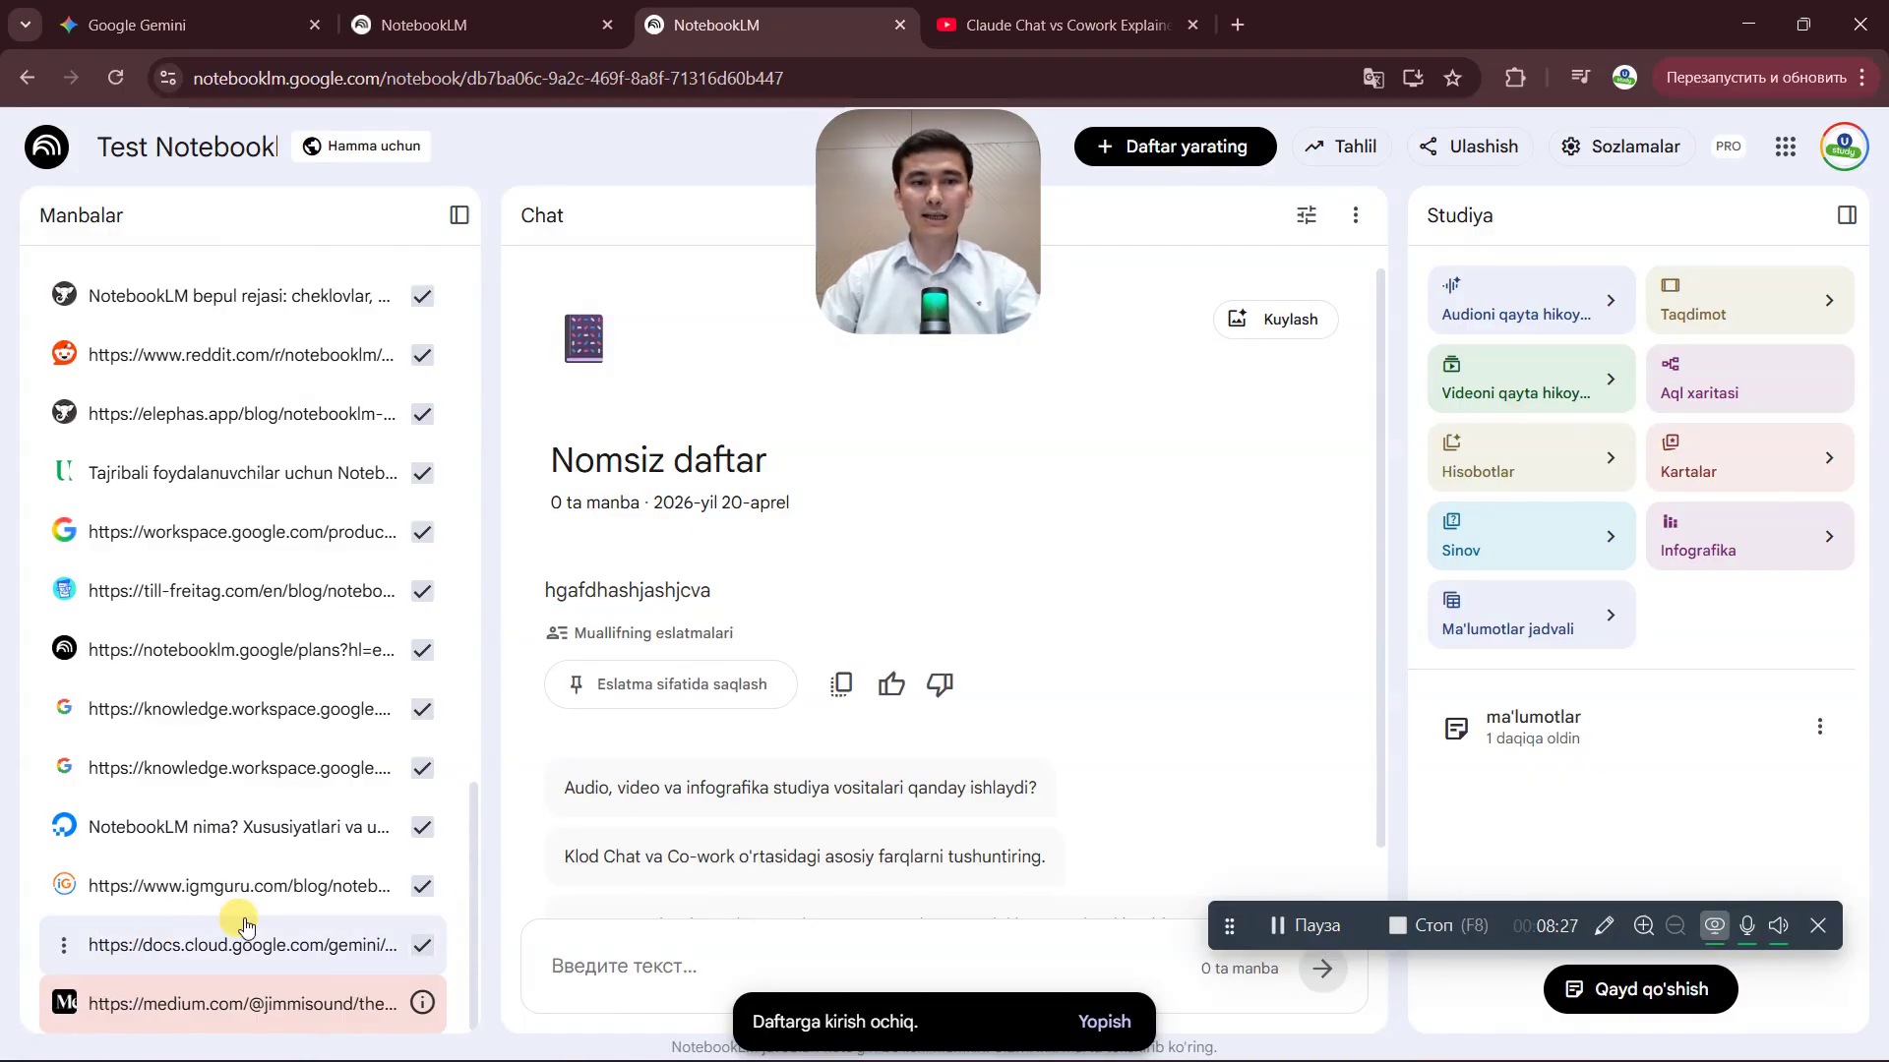
pyautogui.scroll(10, 246, 925)
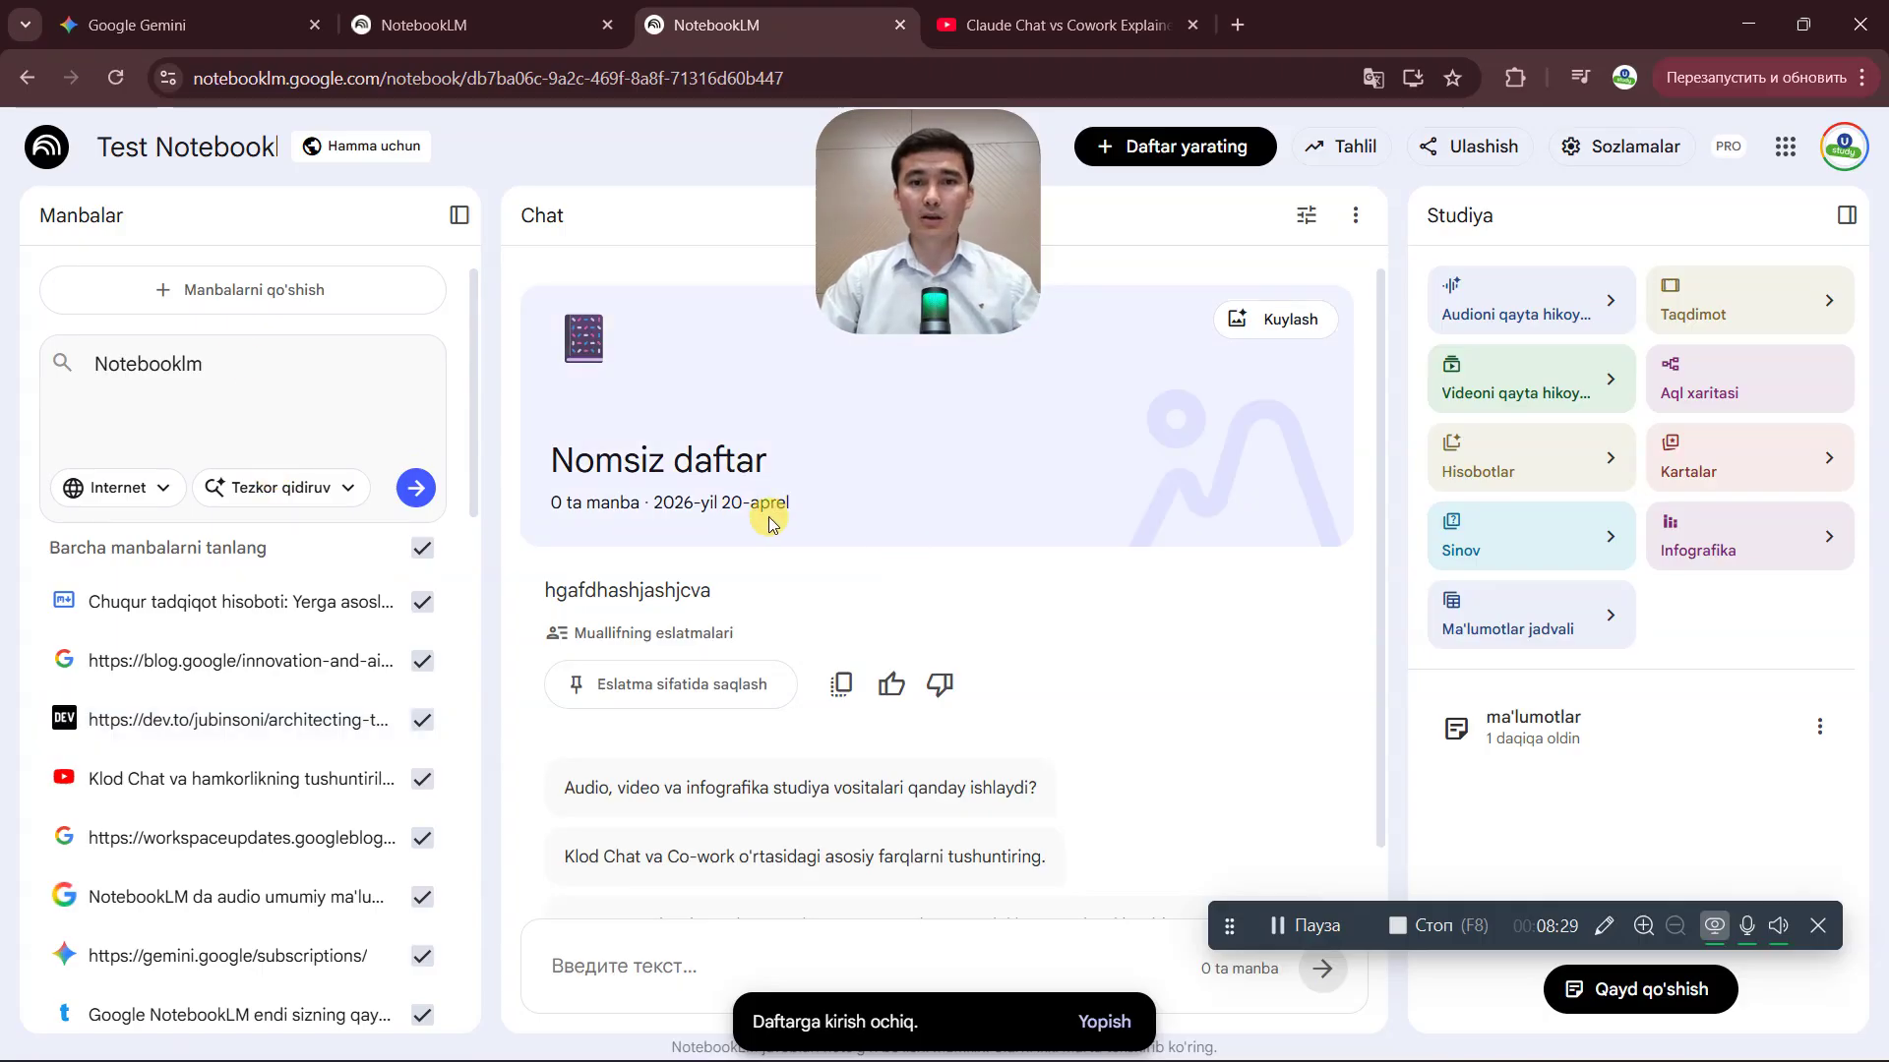
# - Switch the page back to its original Russian and send the chat prompt "O'zbekcha yoz"
pyautogui.scroll(-2, 689, 639)
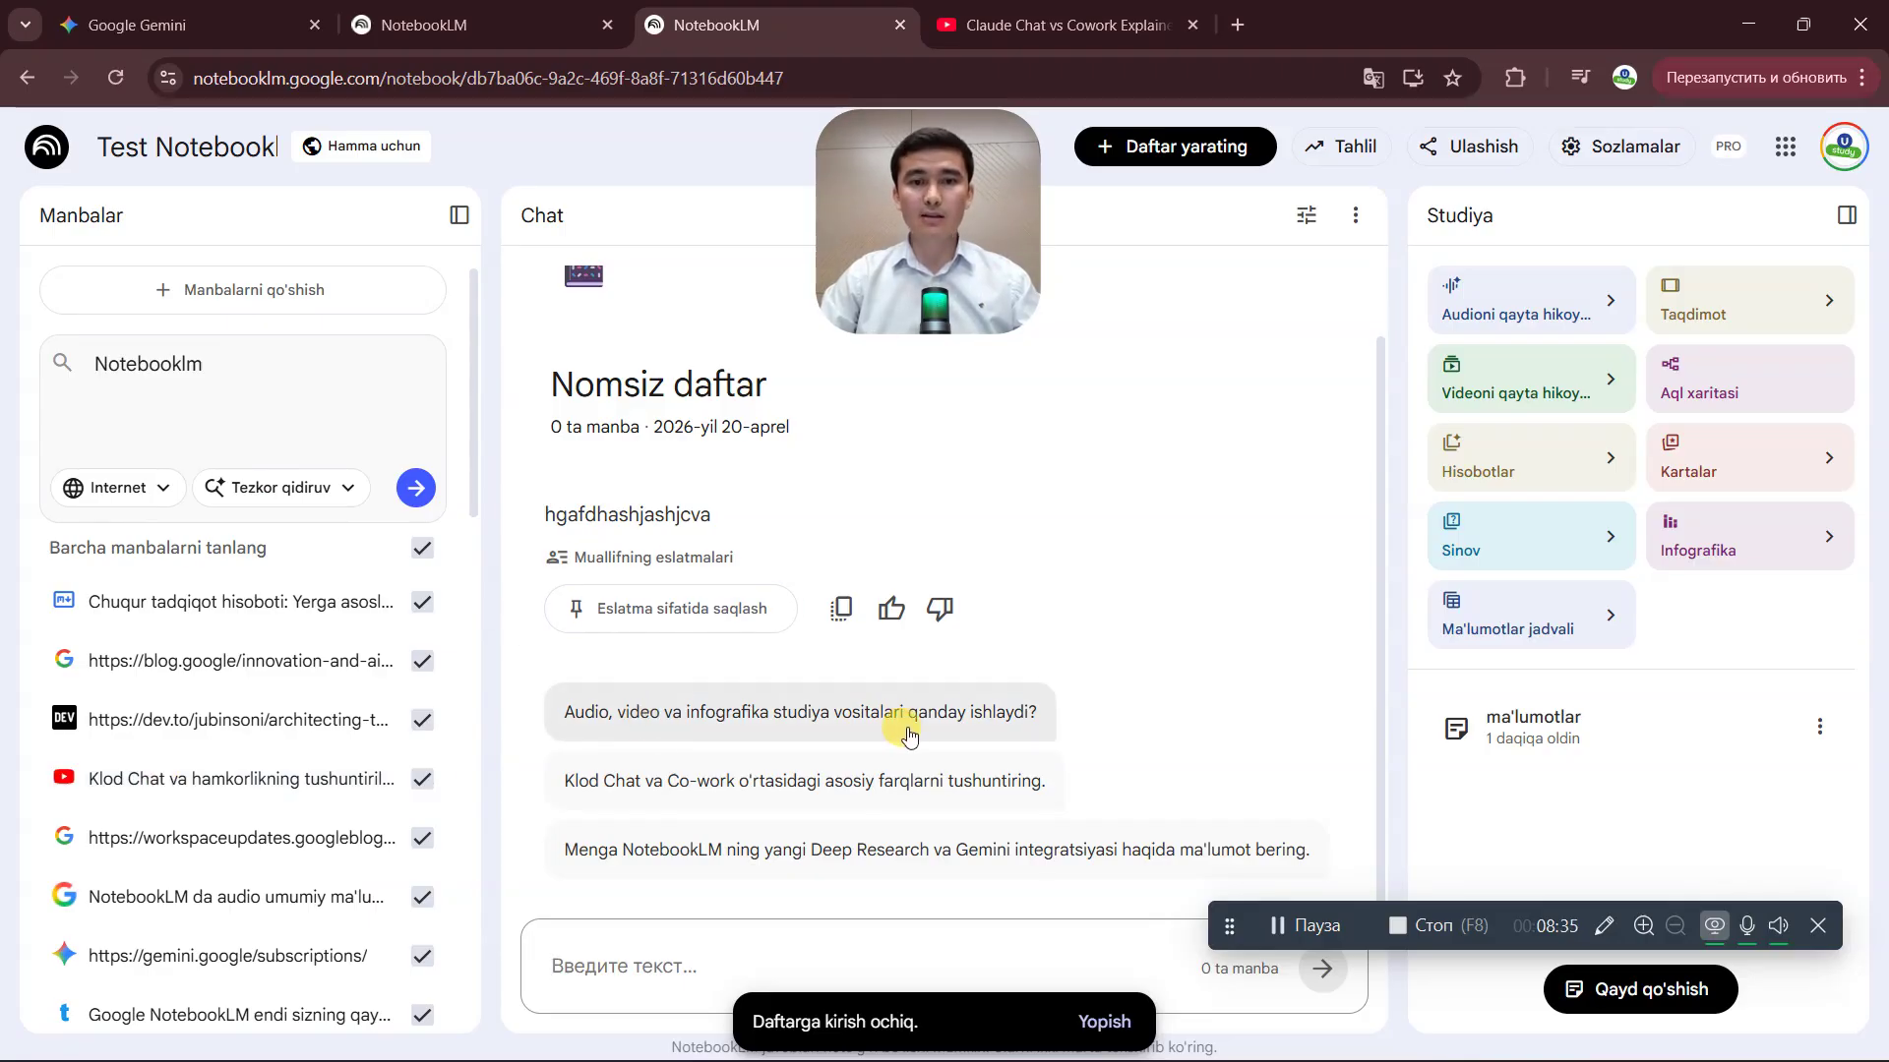
pyautogui.click(1372, 85)
pyautogui.click(1112, 128)
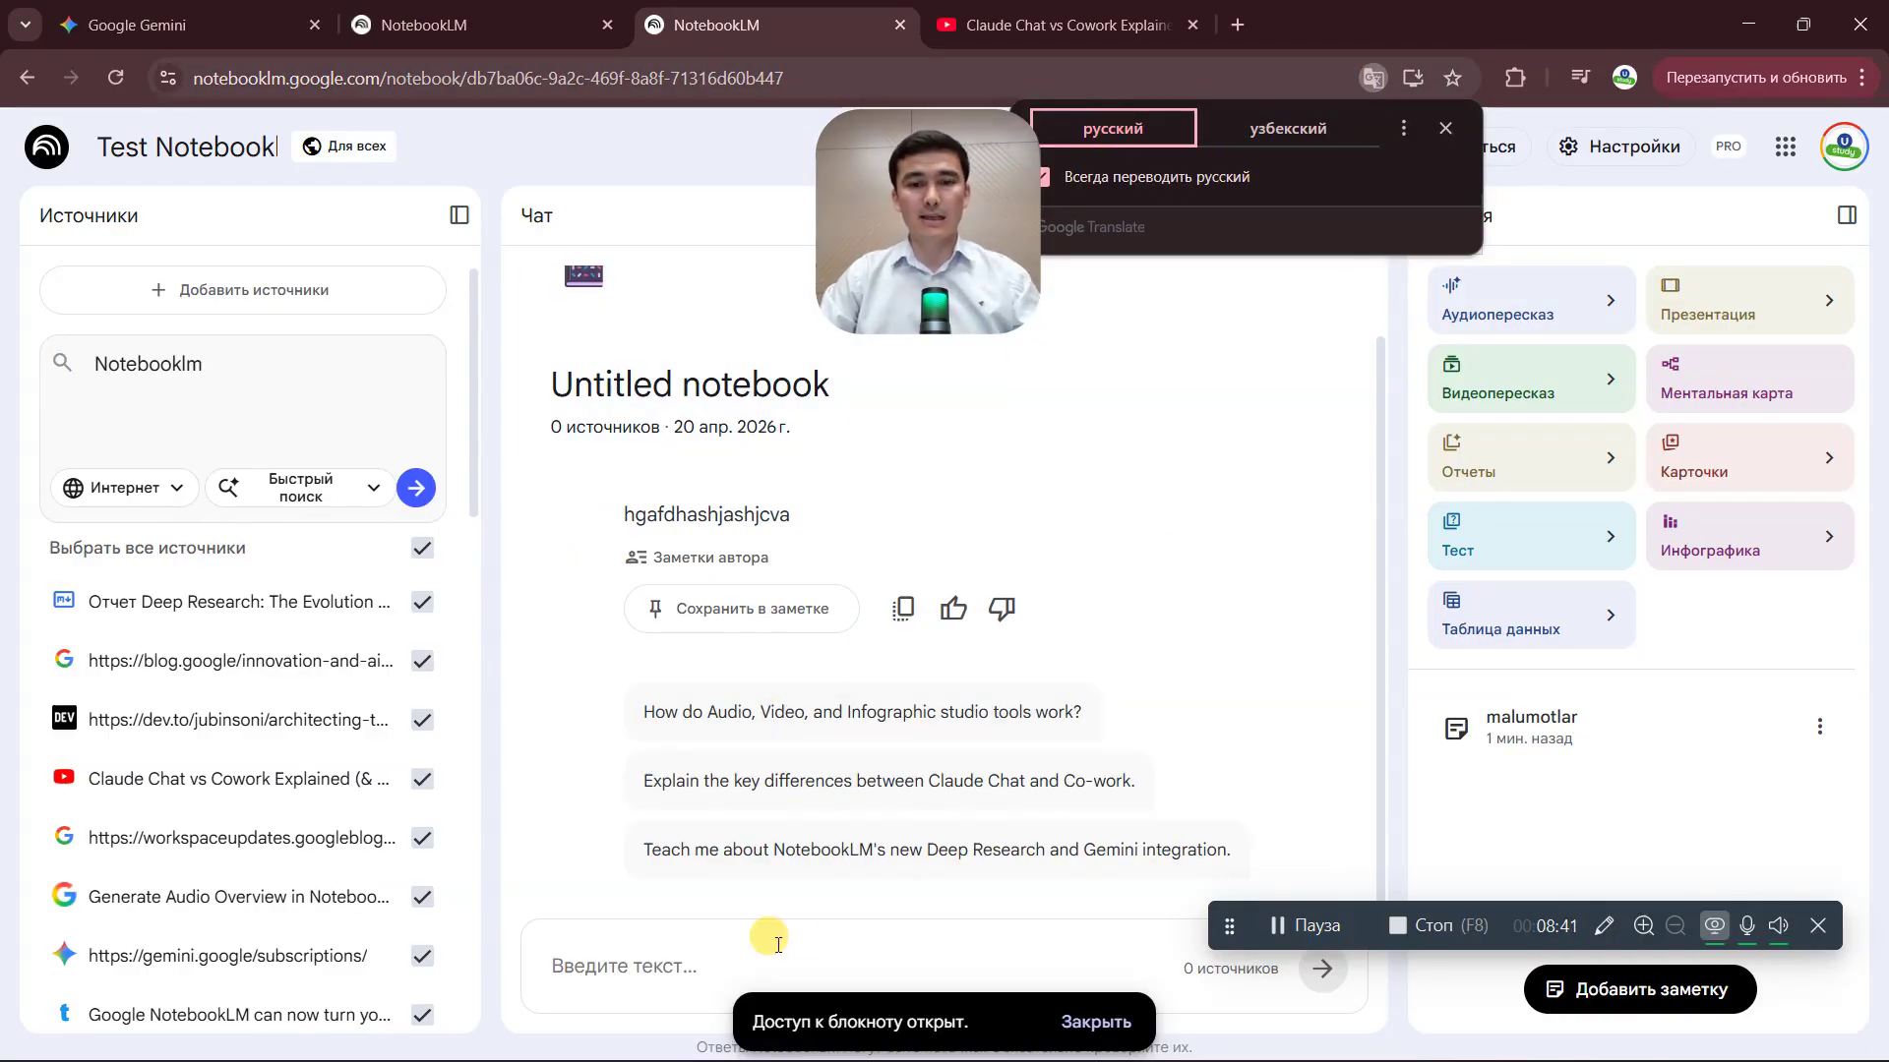
pyautogui.click(686, 940)
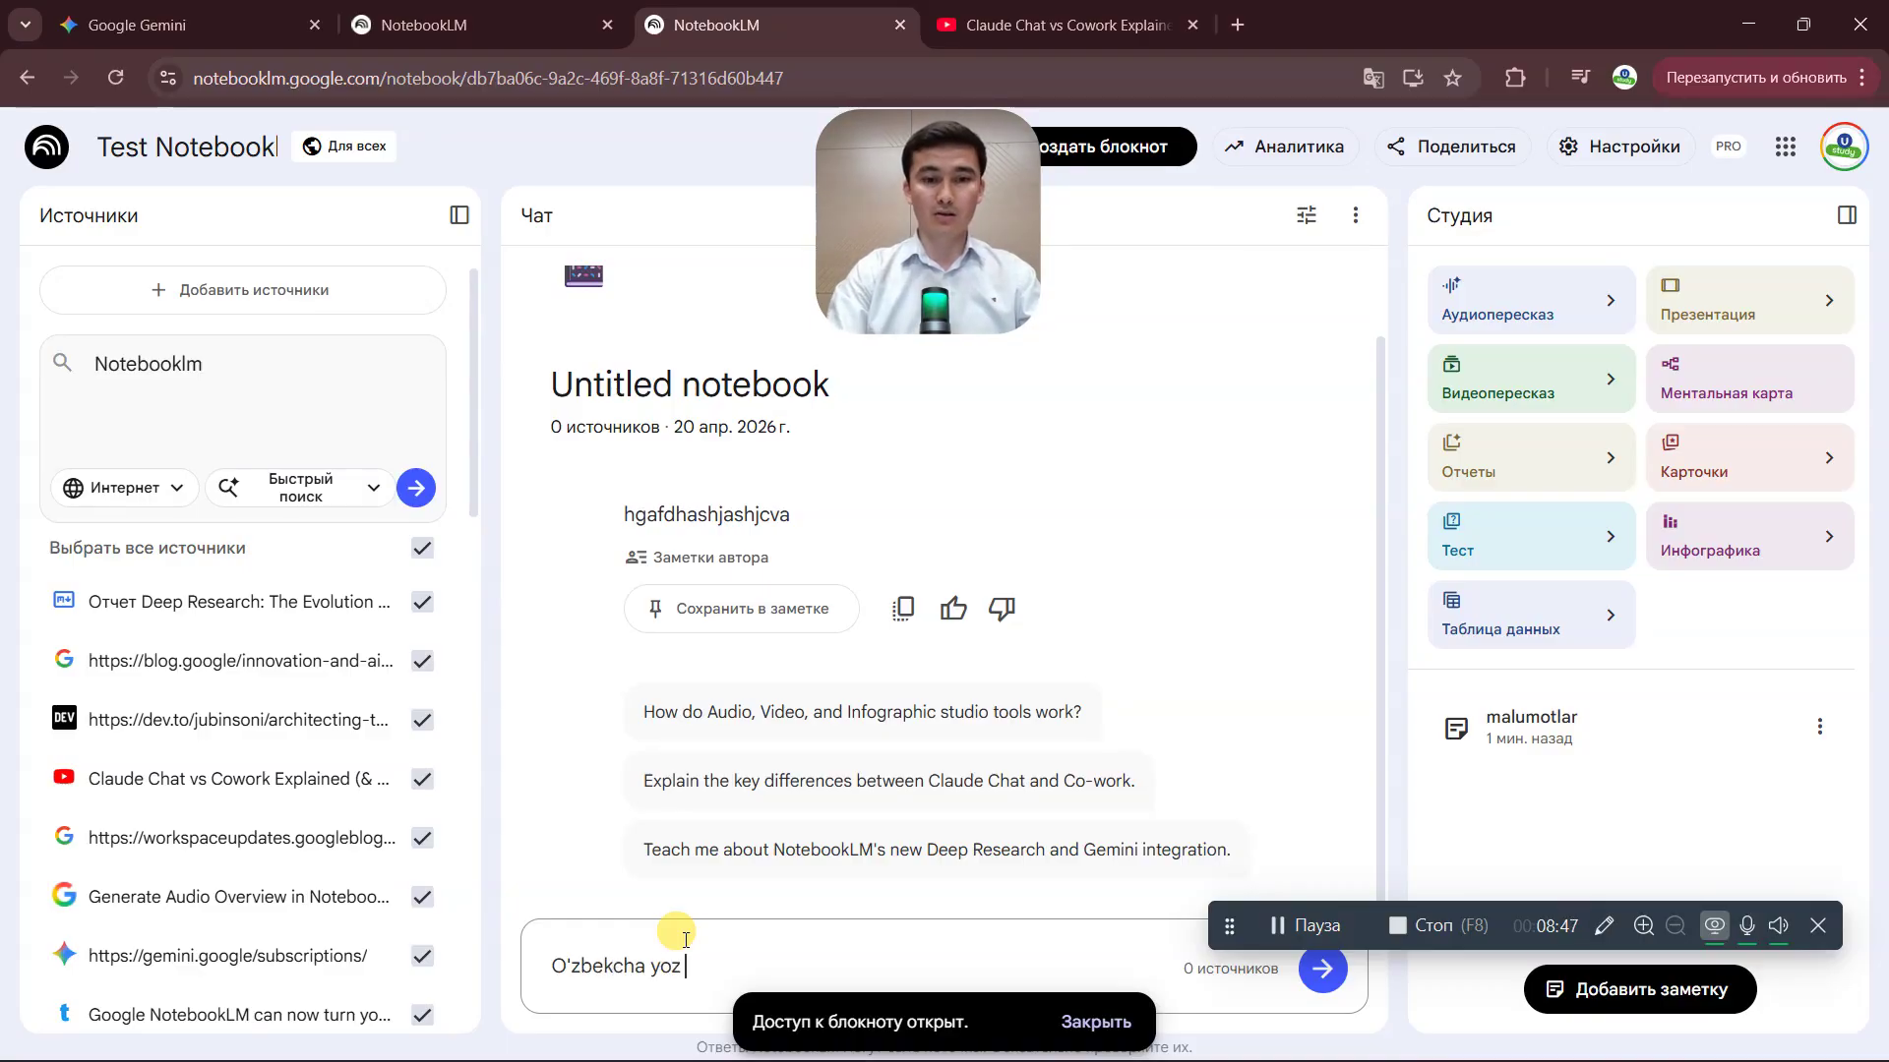
pyautogui.press('Return')
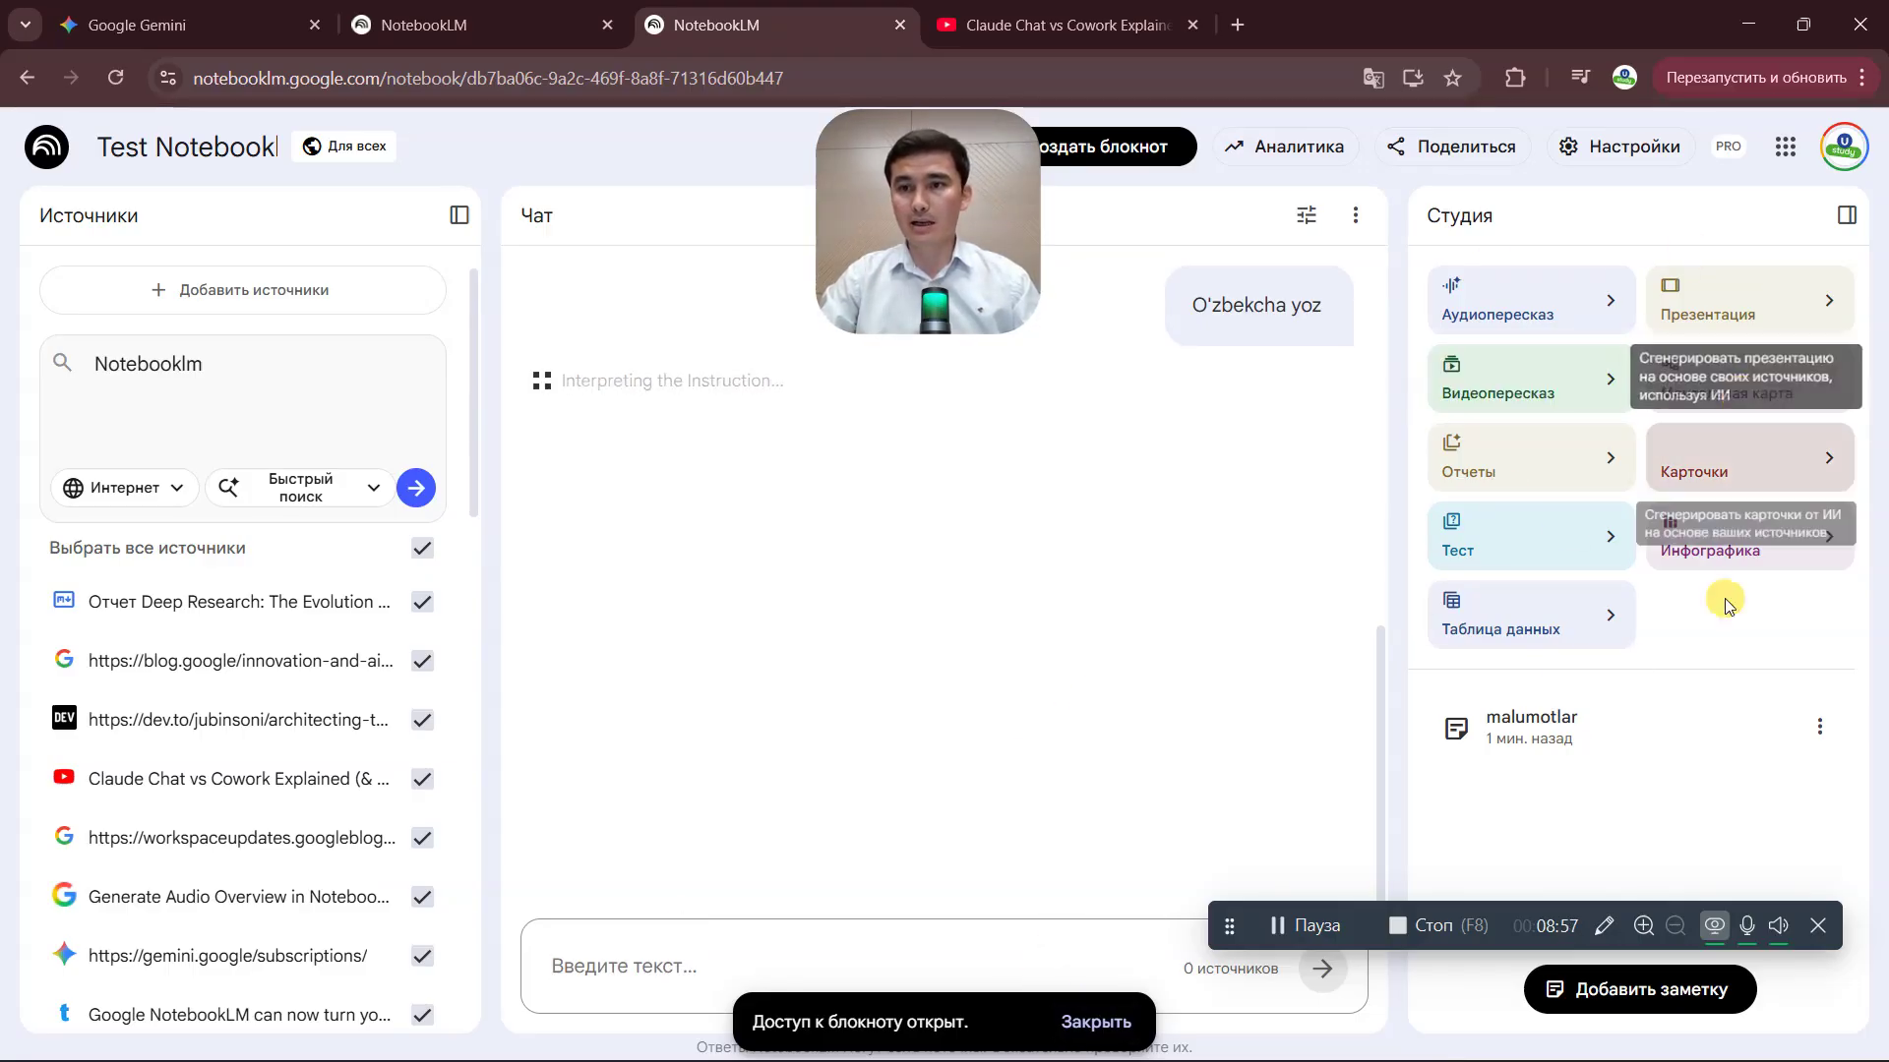
# - Examine the audio overview and video overview settings, including format, language, length and visual style, without generating either
pyautogui.click(1610, 311)
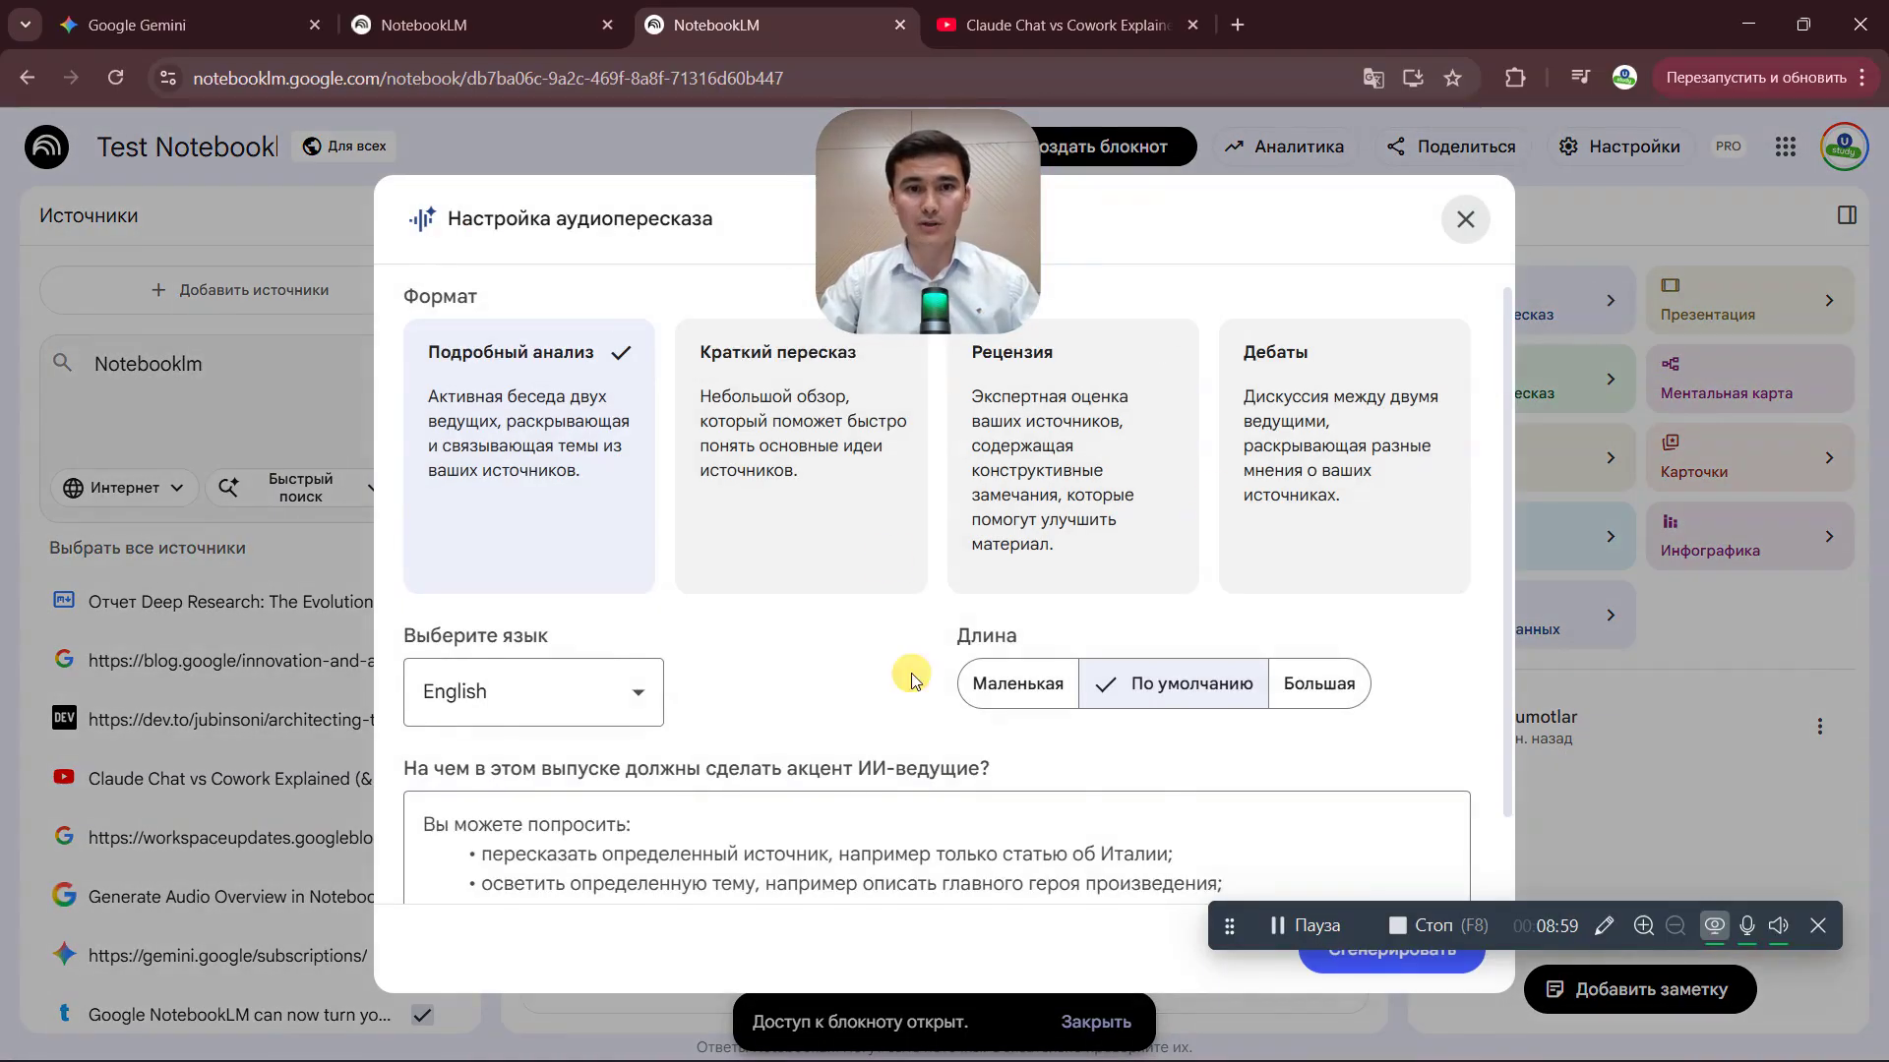
pyautogui.scroll(-1, 984, 679)
pyautogui.scroll(1, 1139, 574)
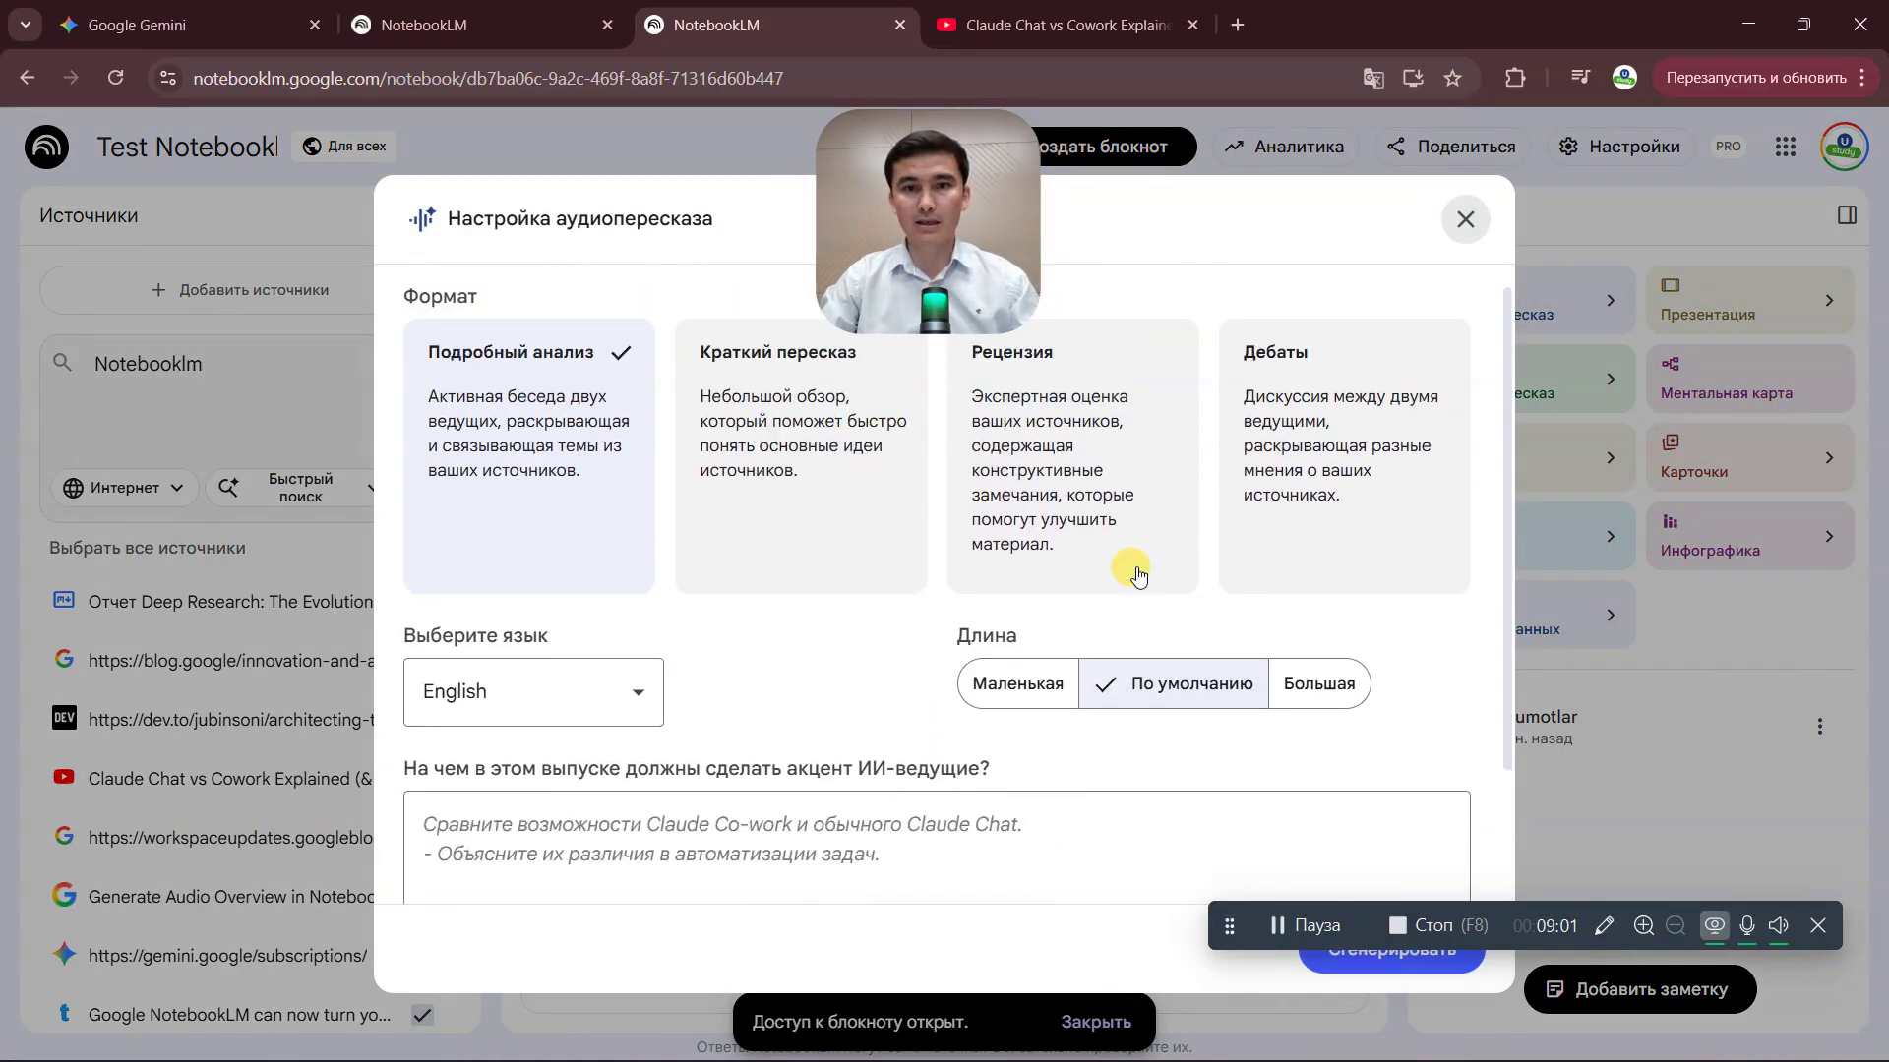
pyautogui.click(1667, 755)
pyautogui.click(1613, 381)
pyautogui.scroll(-2, 1296, 649)
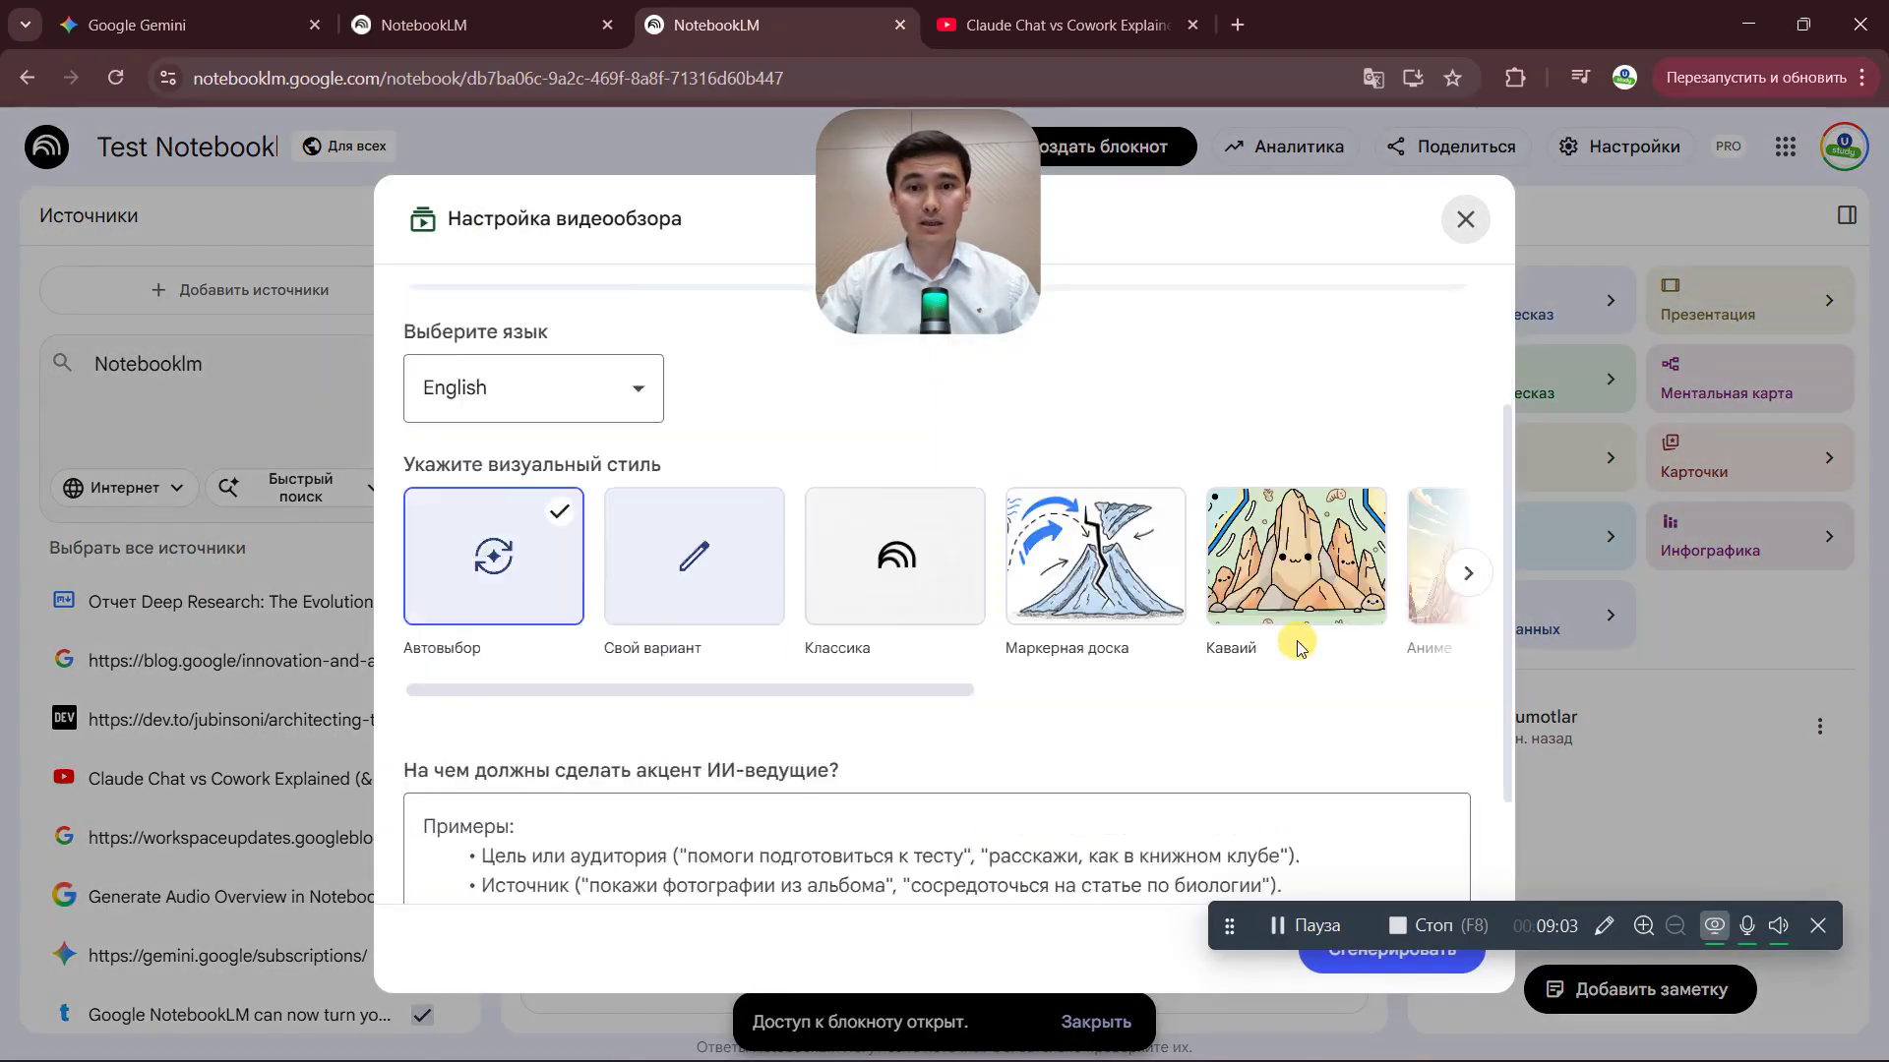
pyautogui.scroll(-1, 1296, 647)
pyautogui.click(1709, 688)
# - View the report format options, translate the page into Uzbek, and close the report options without creating anything
pyautogui.click(1610, 460)
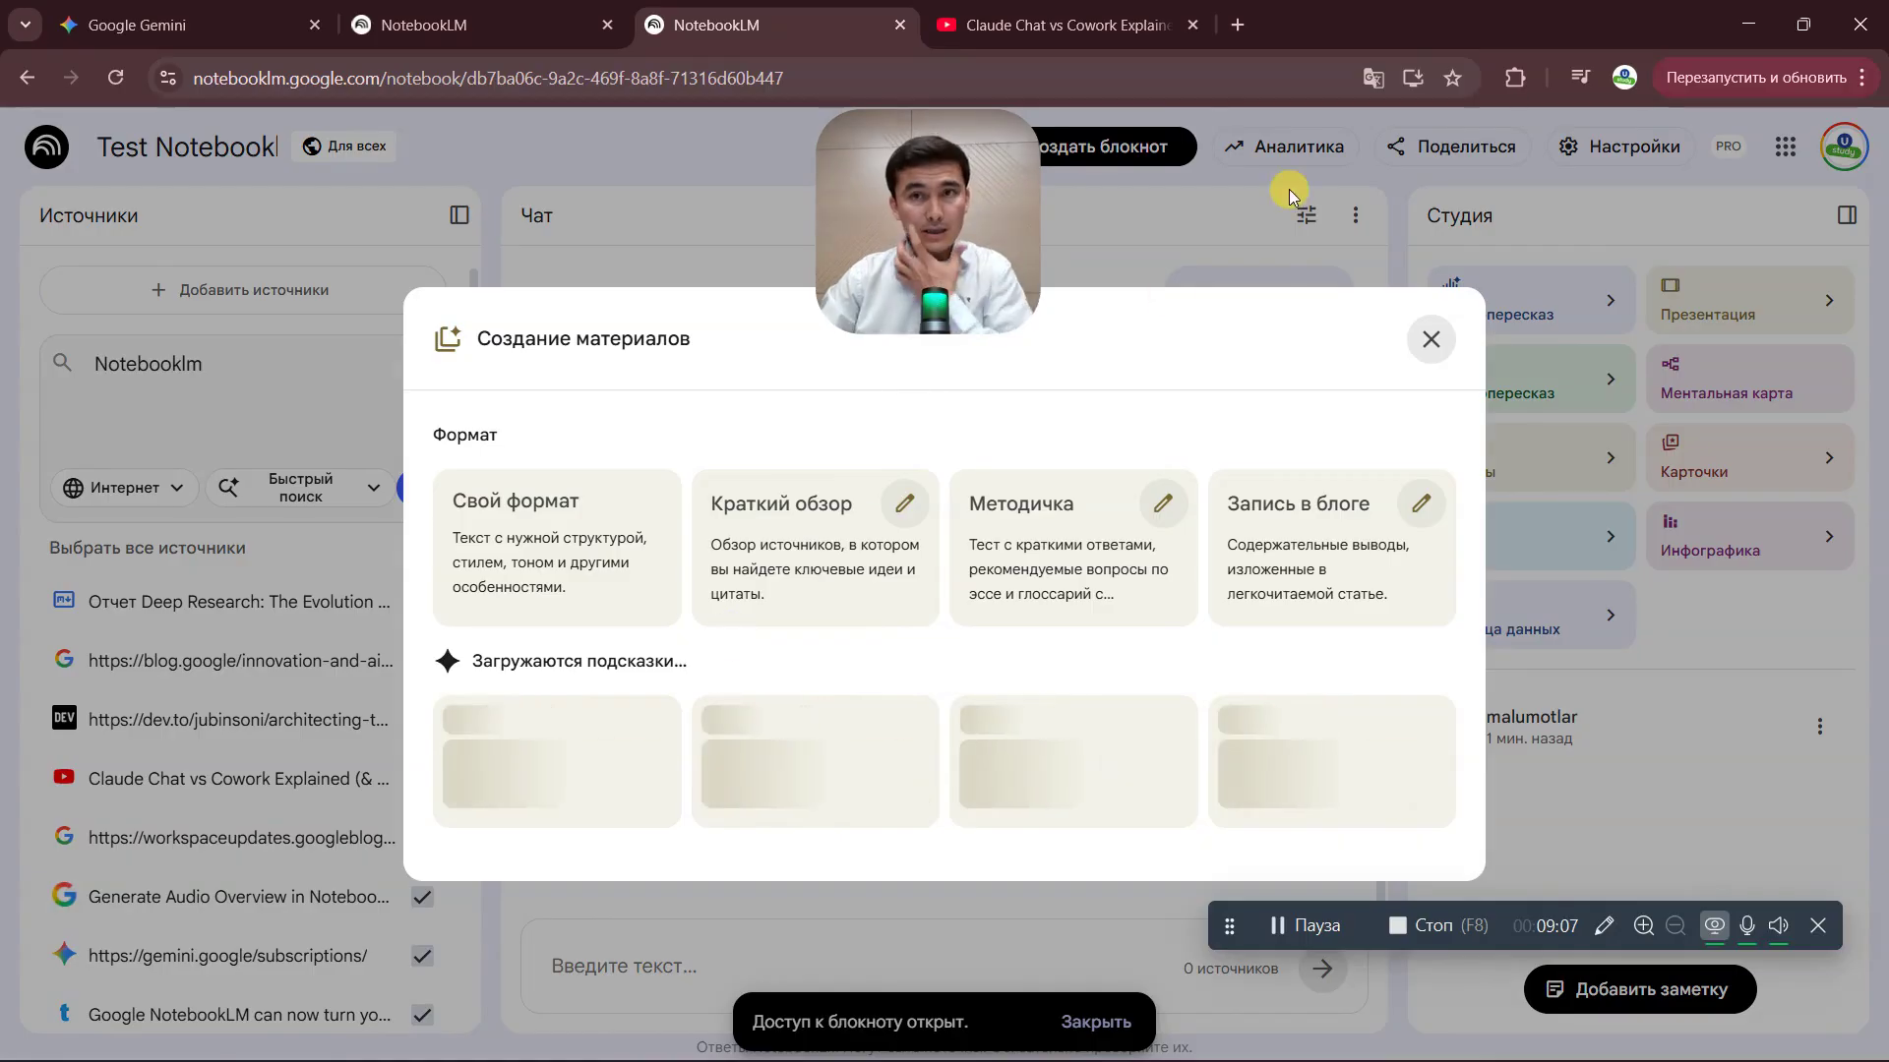
pyautogui.click(1372, 79)
pyautogui.click(1270, 123)
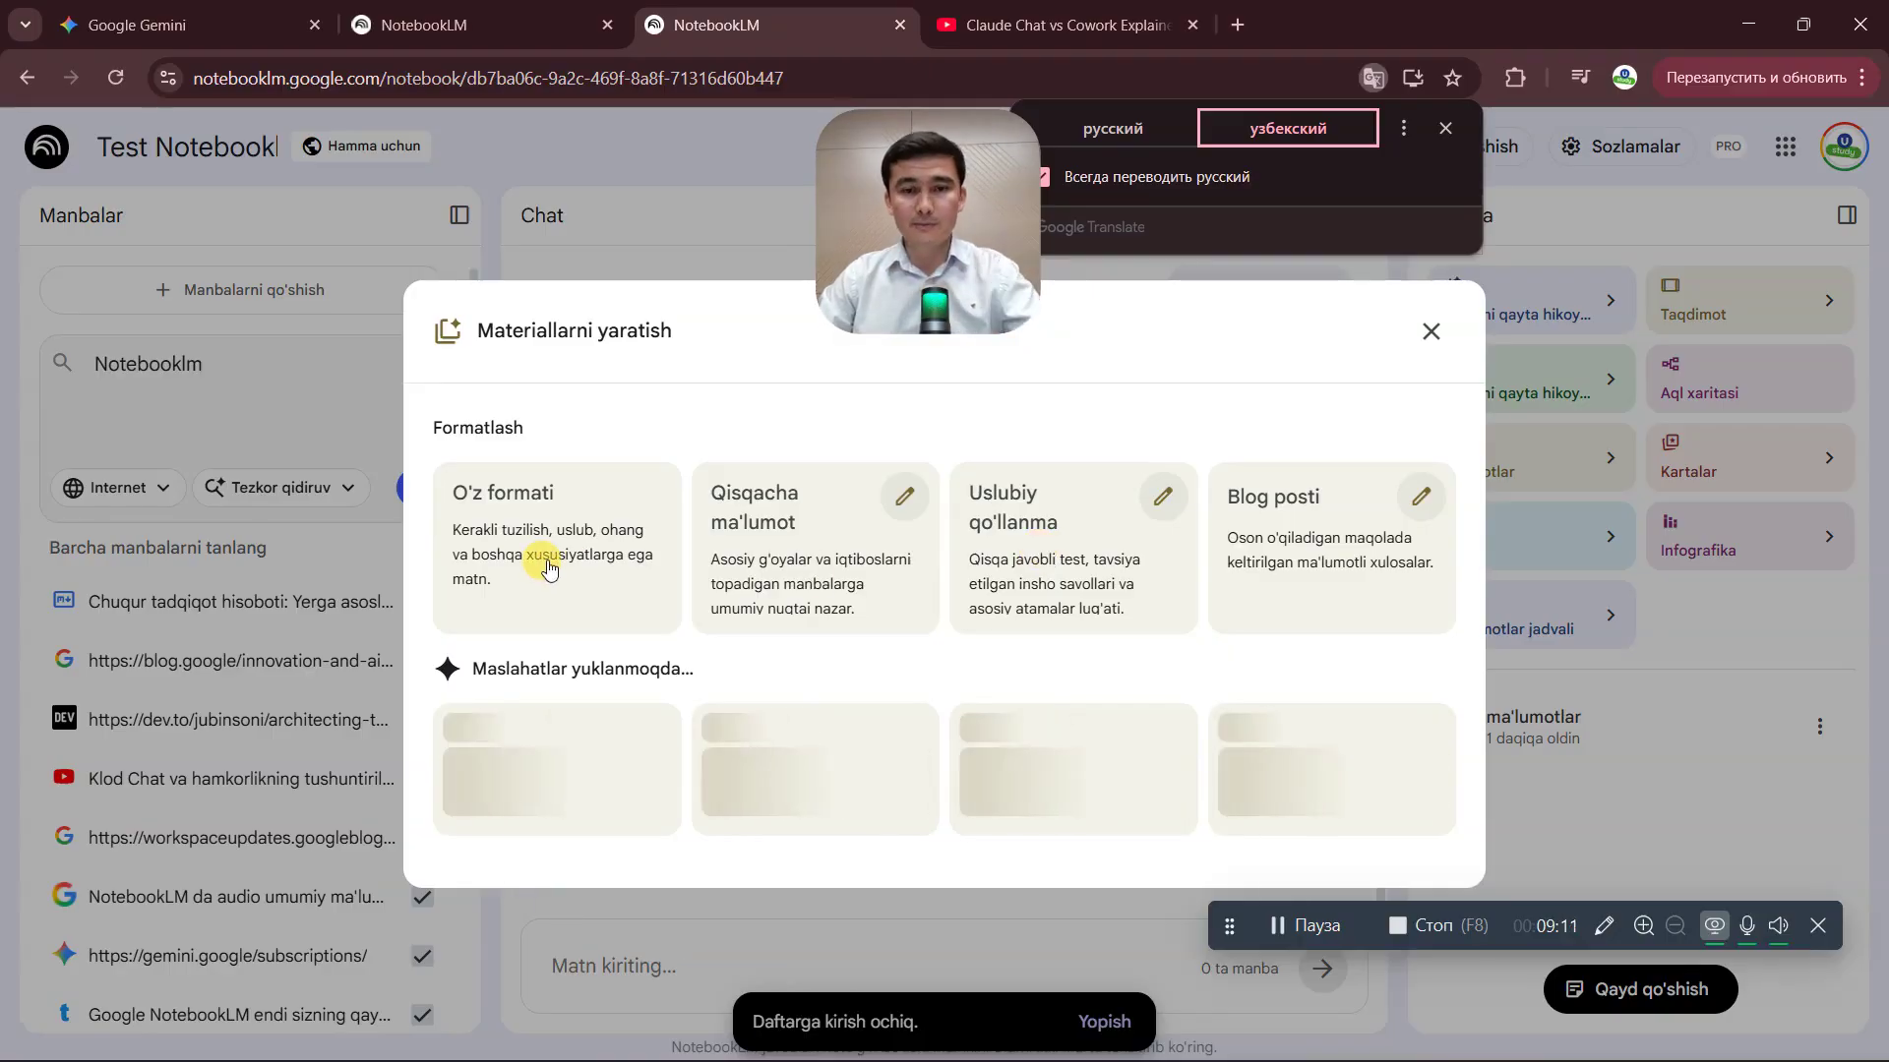
pyautogui.click(1431, 331)
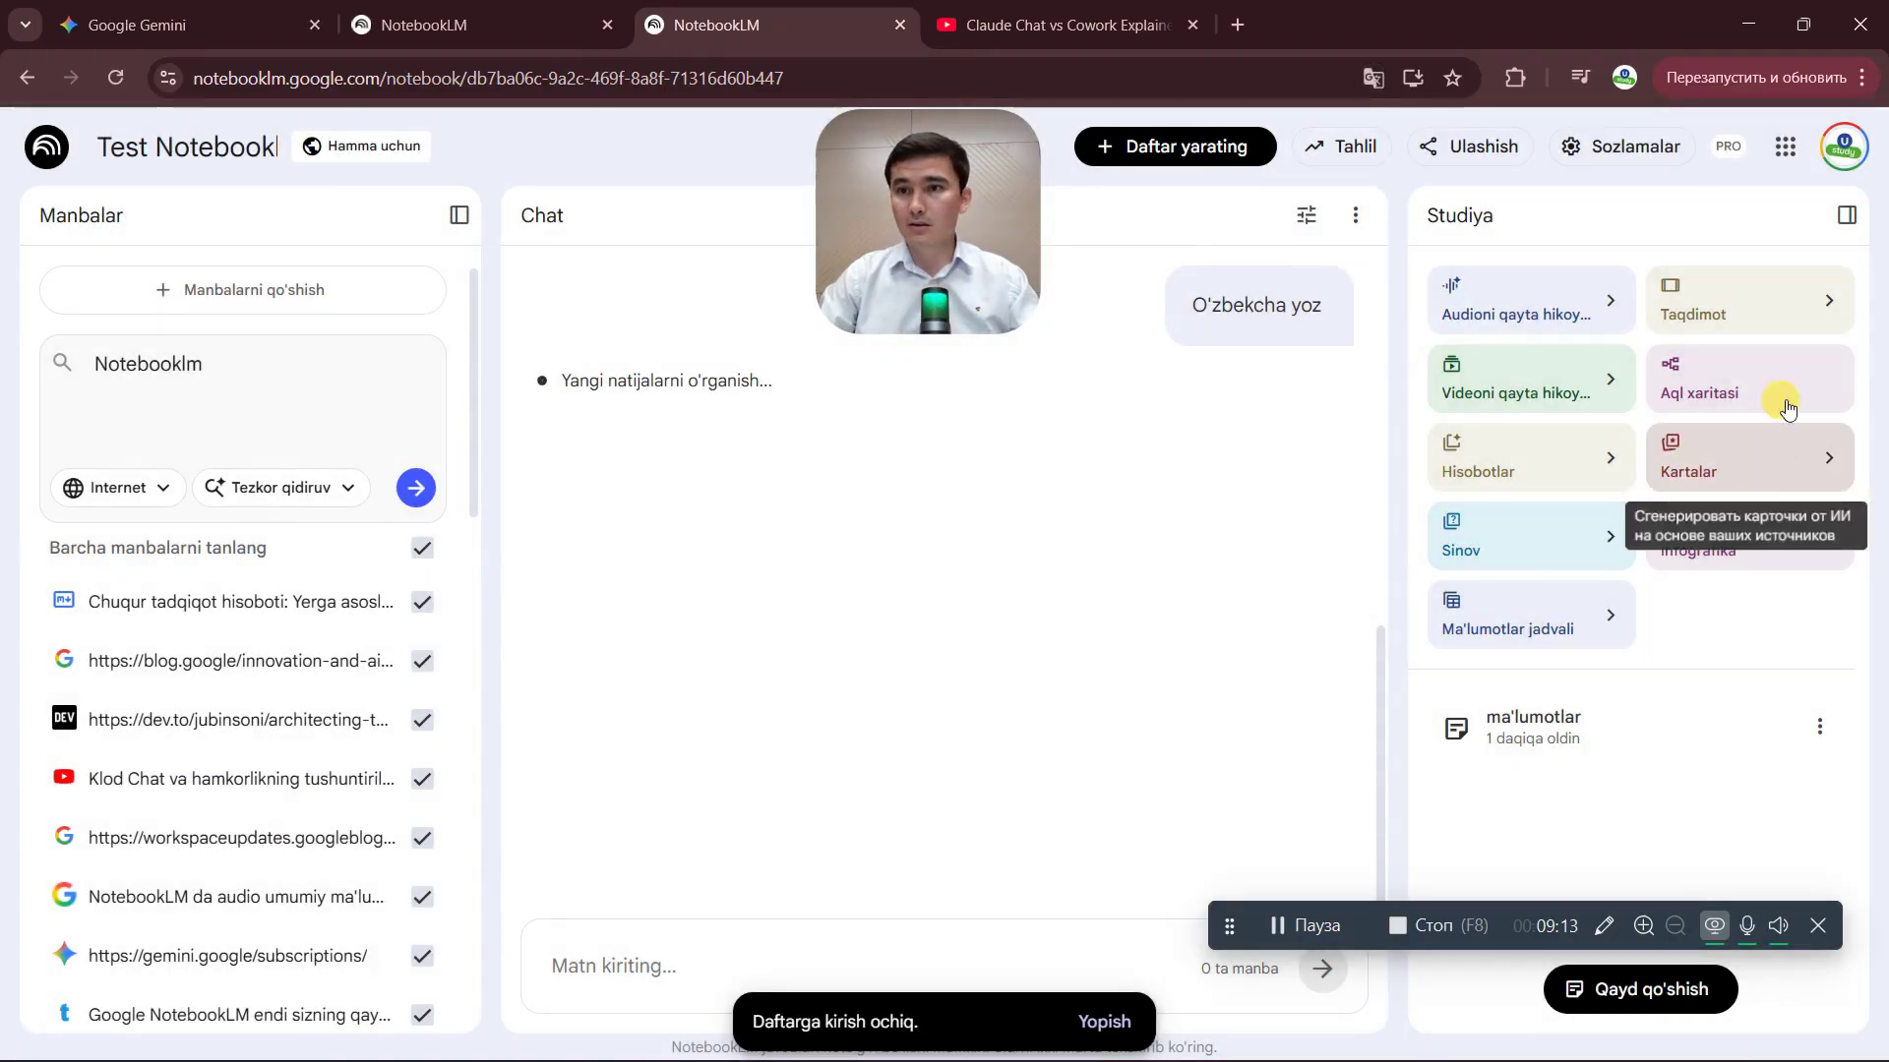
# - Examine the customization options for presentations and flashcards without generating either
pyautogui.click(1813, 304)
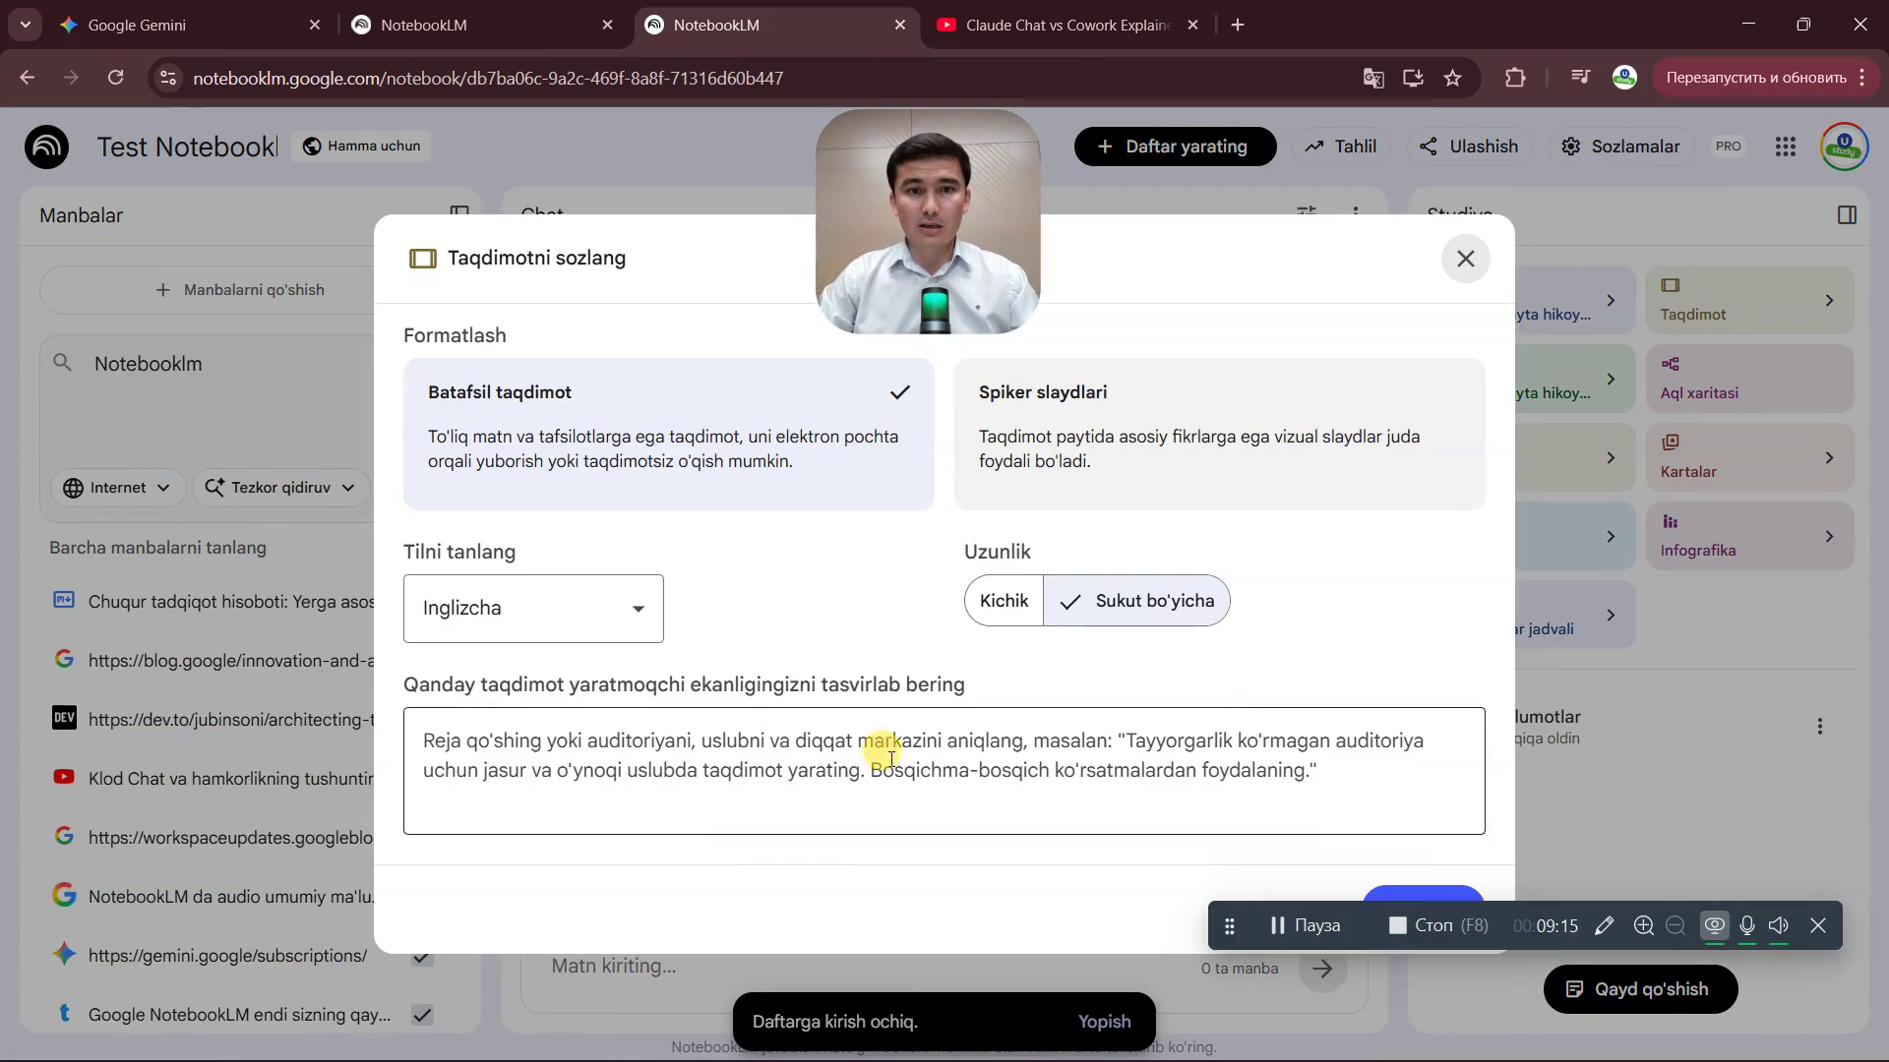
pyautogui.click(1711, 590)
pyautogui.click(1812, 382)
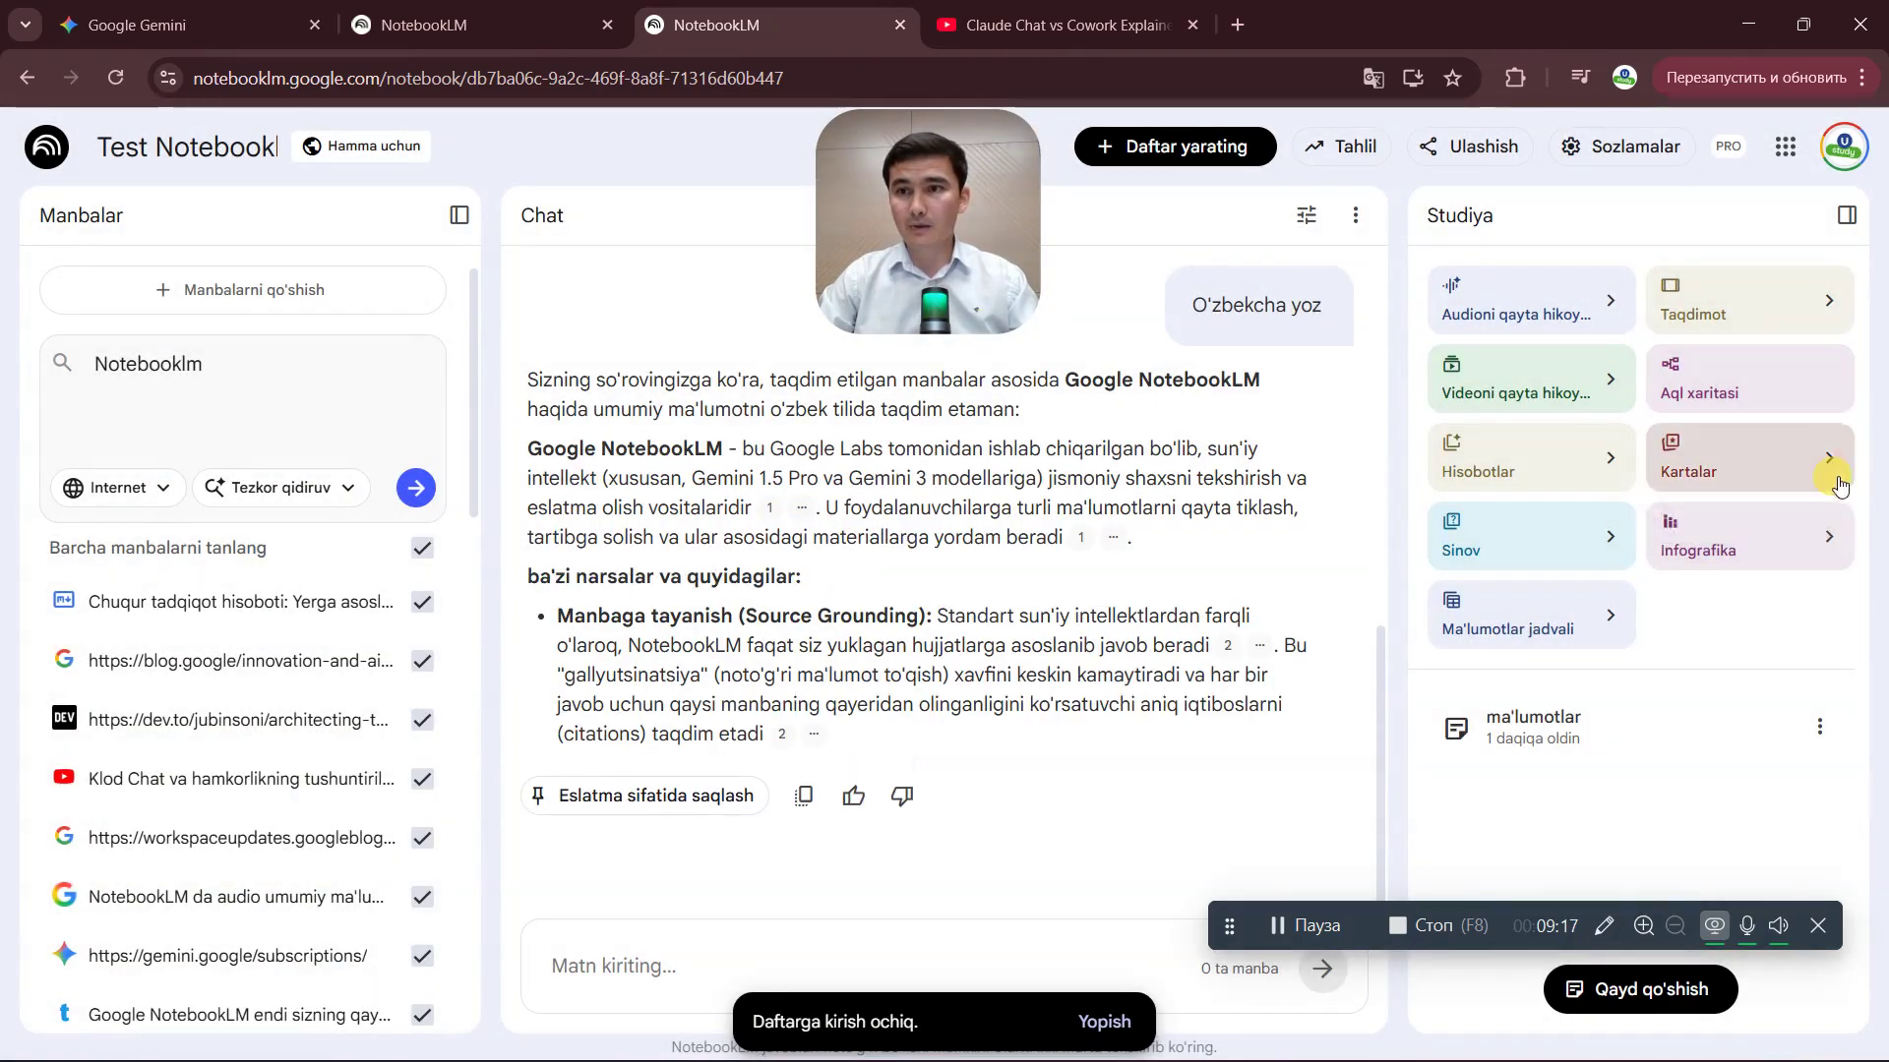
pyautogui.click(1822, 453)
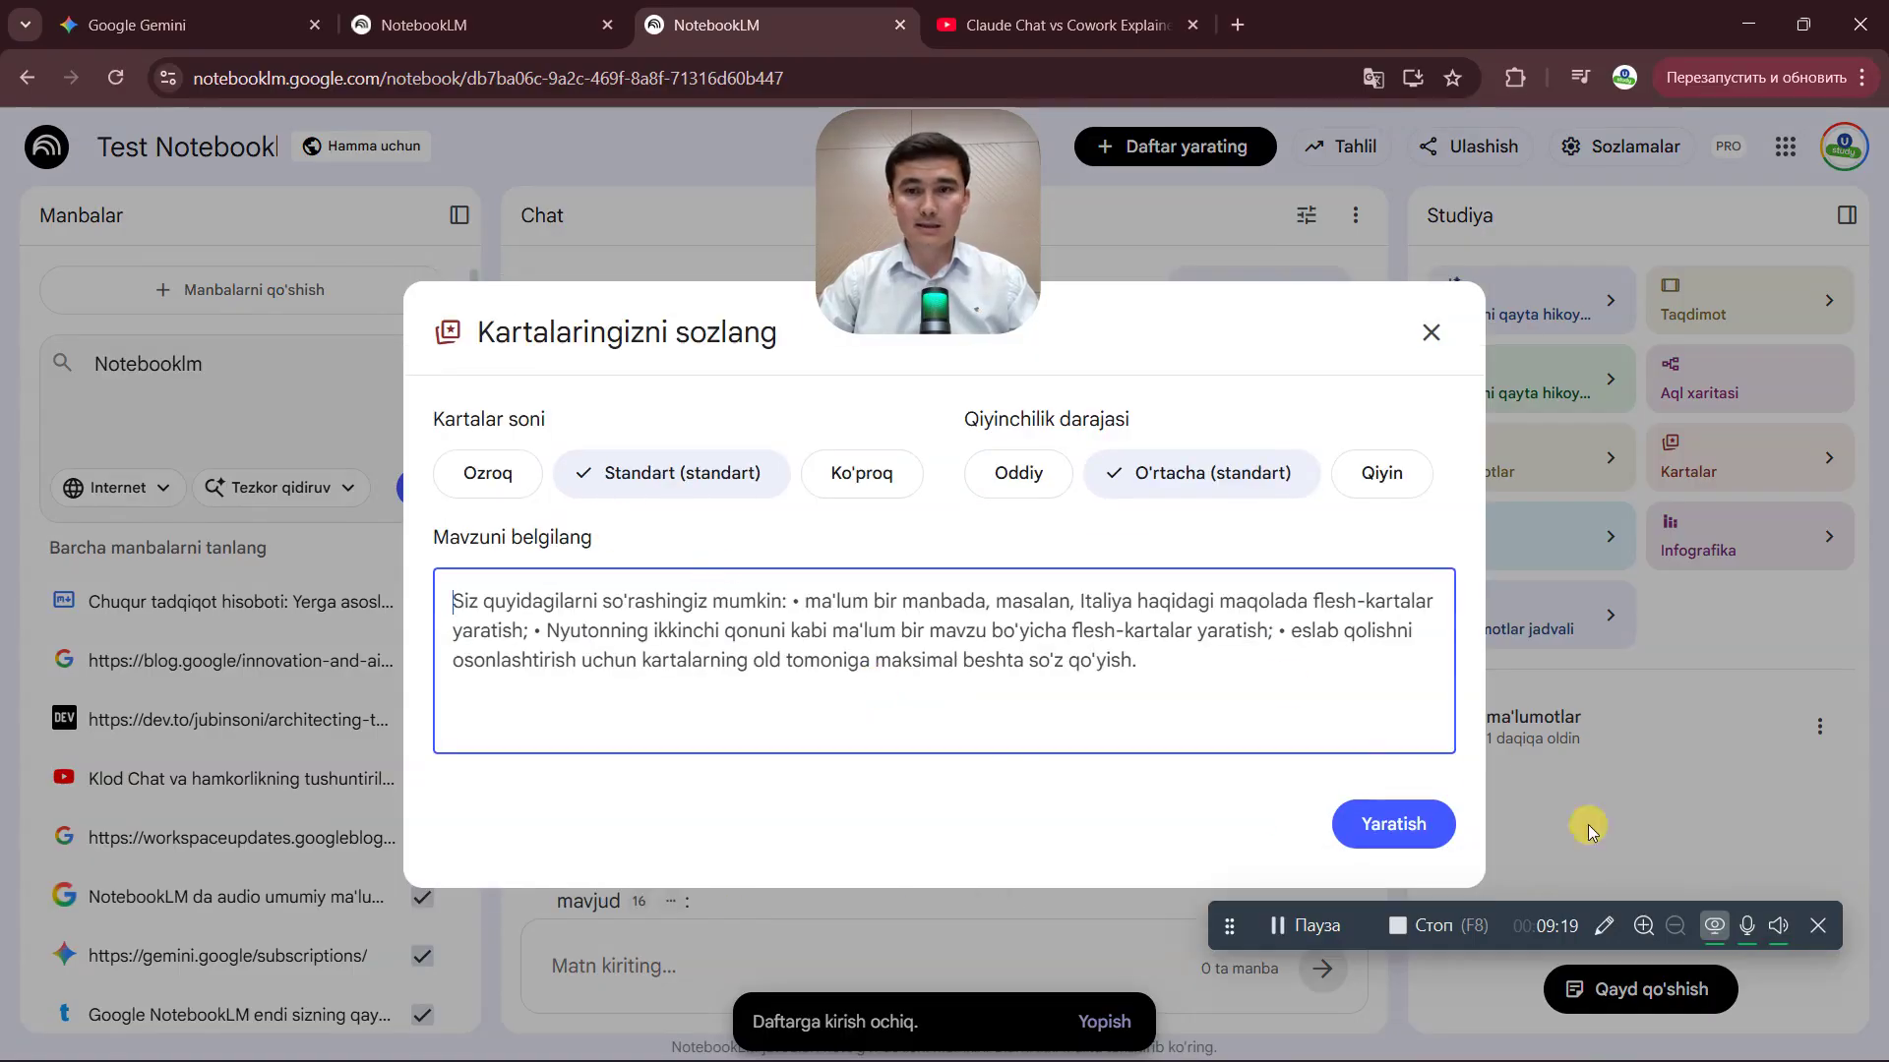
pyautogui.click(1429, 334)
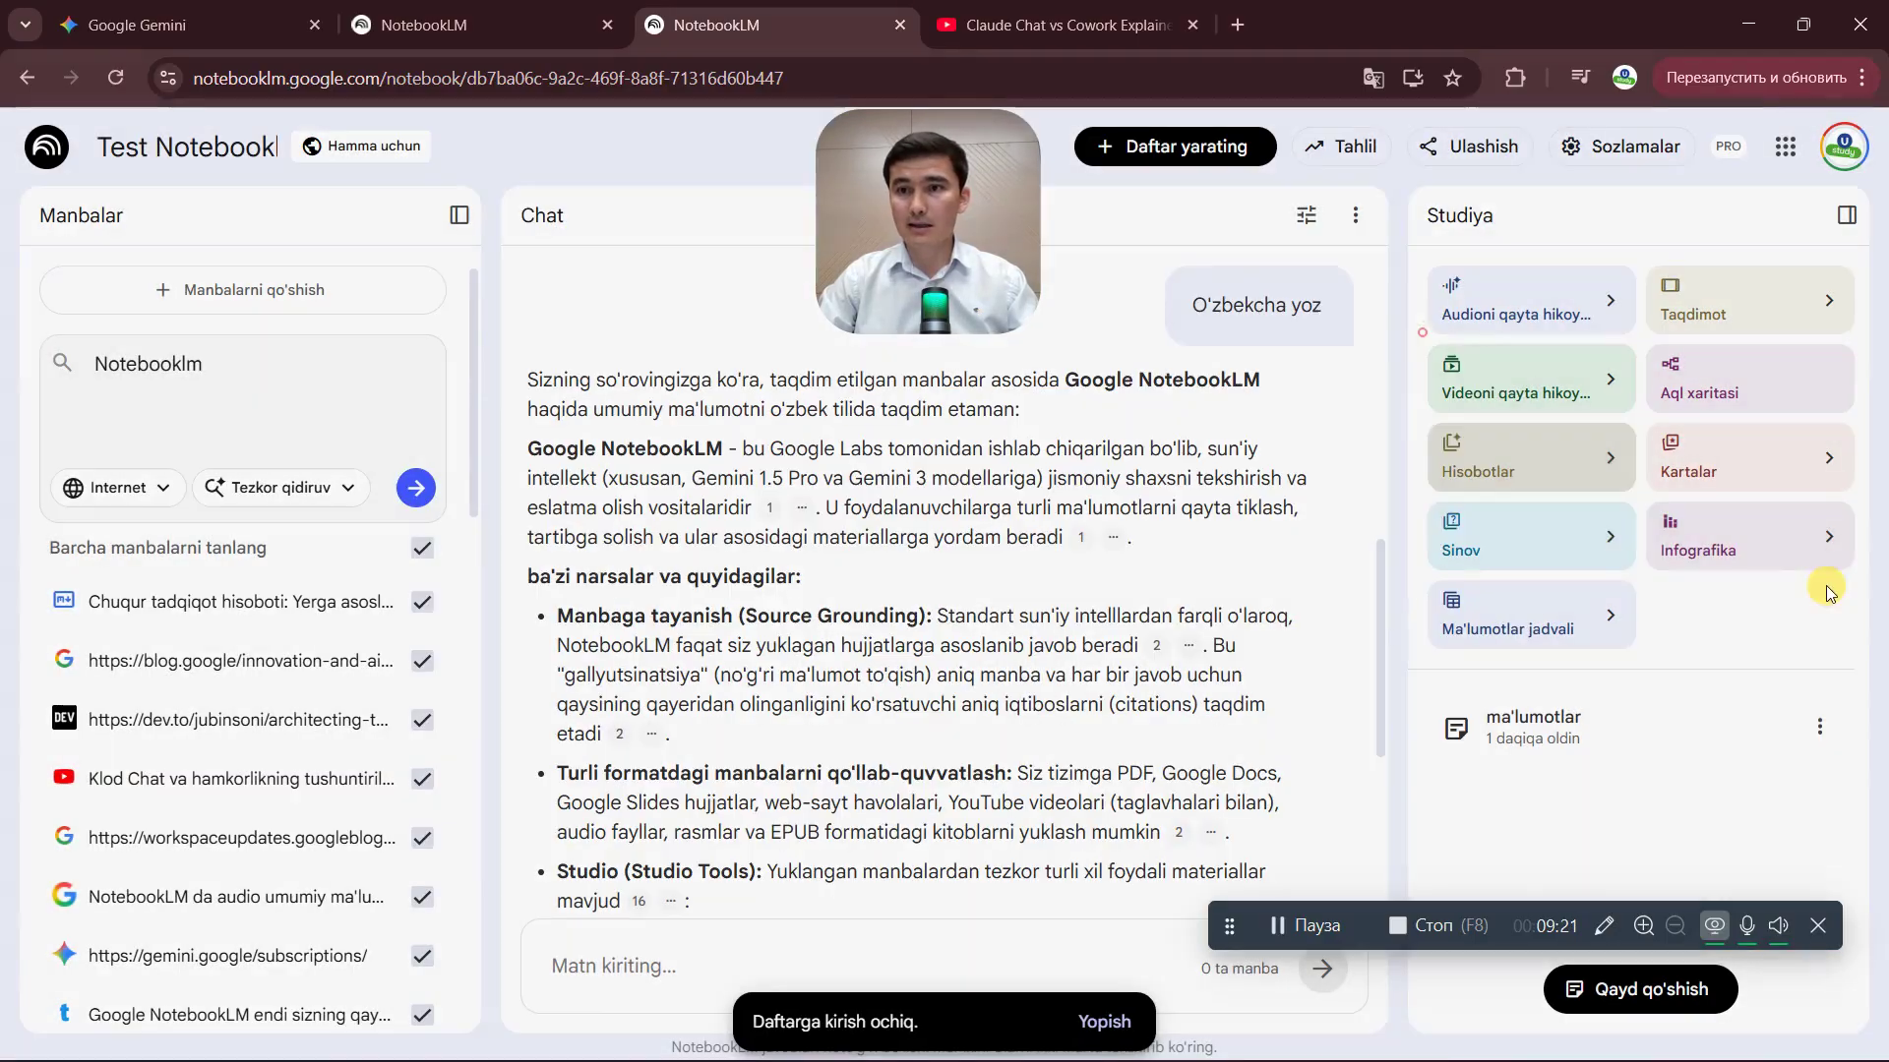
# - Examine the infographic and data table settings without generating either
pyautogui.click(1824, 540)
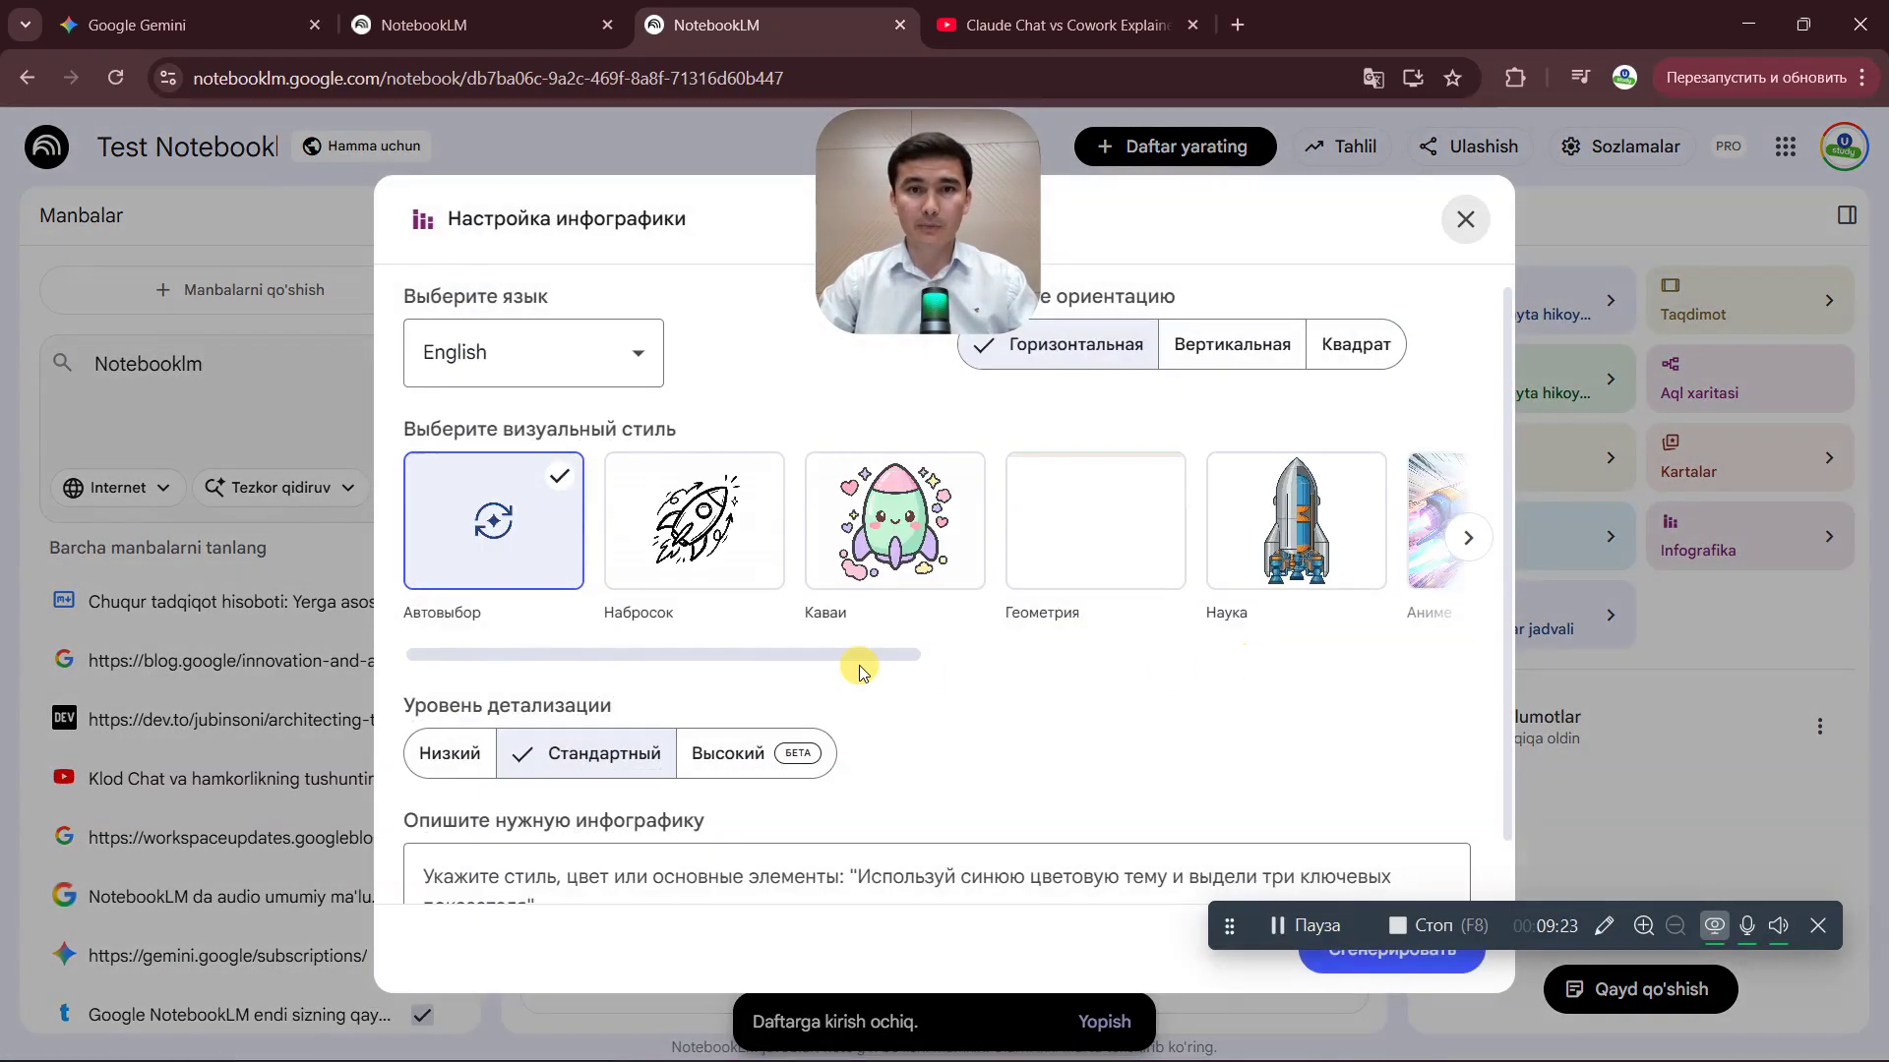
pyautogui.scroll(-2, 862, 670)
pyautogui.click(1664, 785)
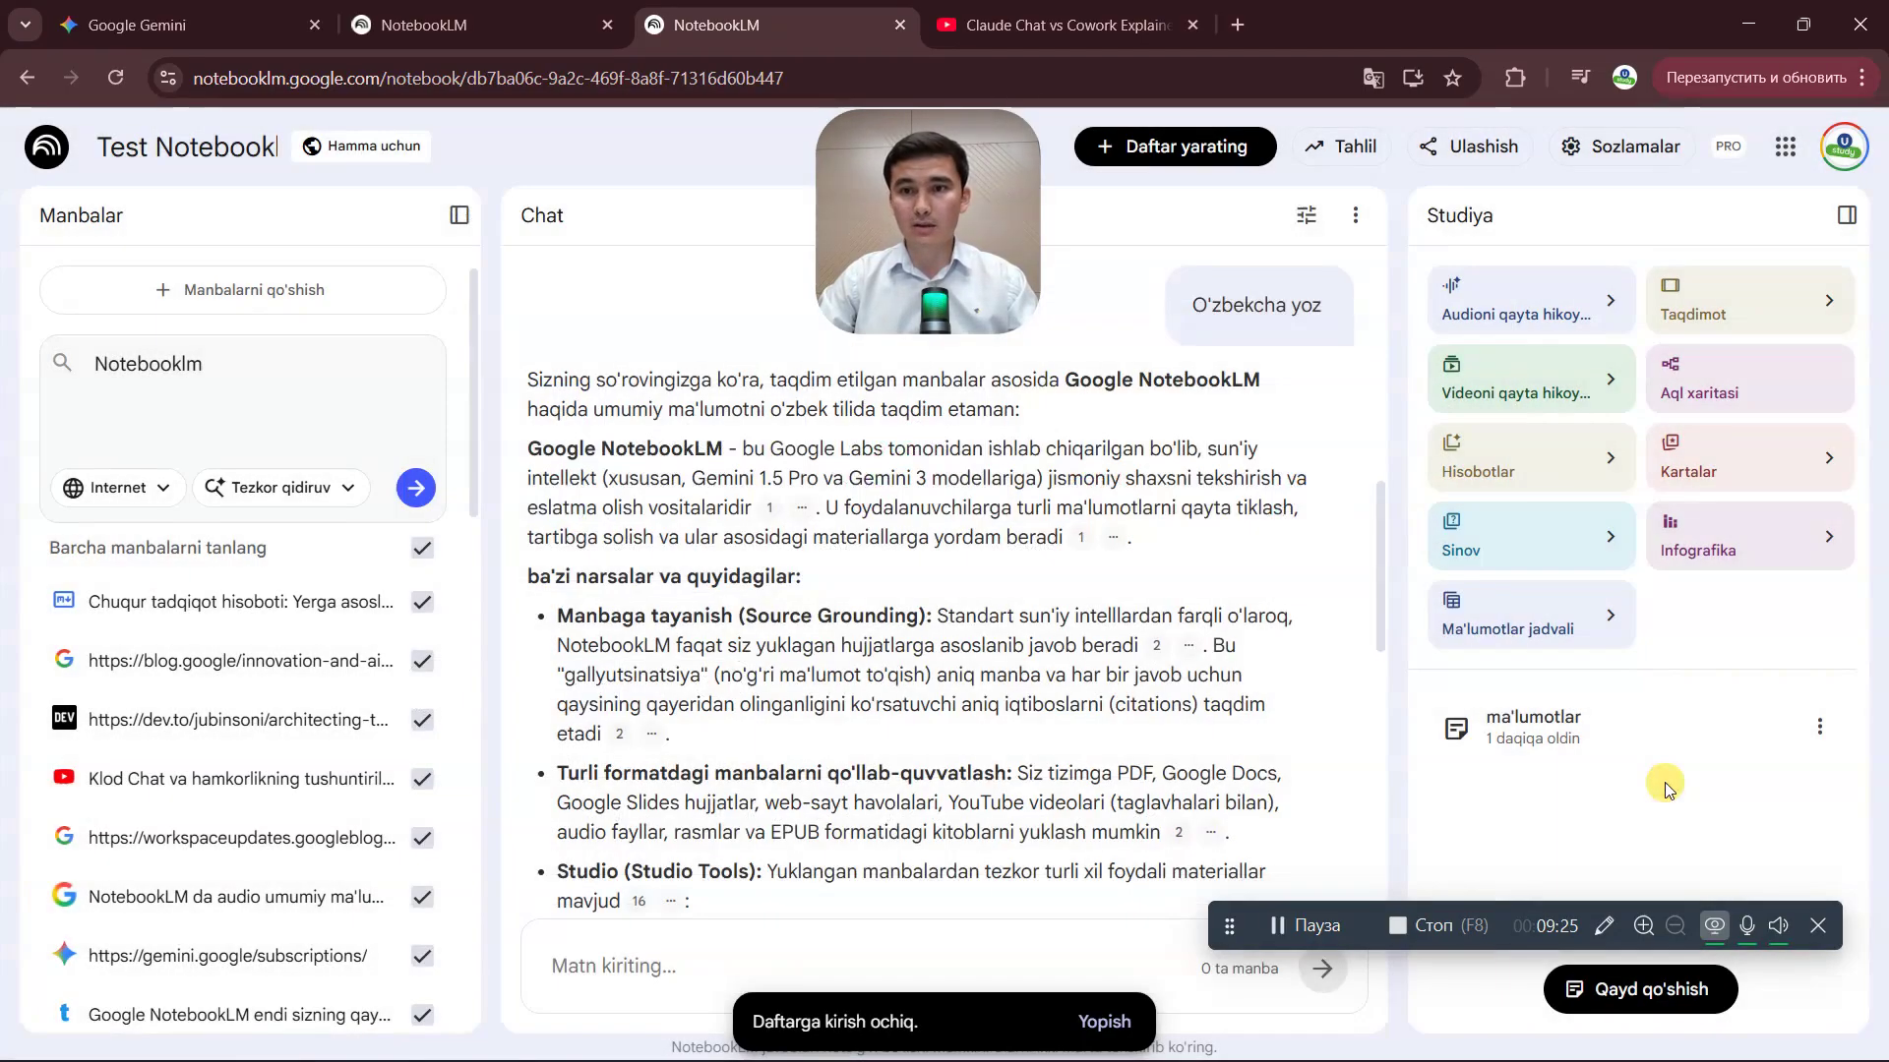
pyautogui.click(1625, 618)
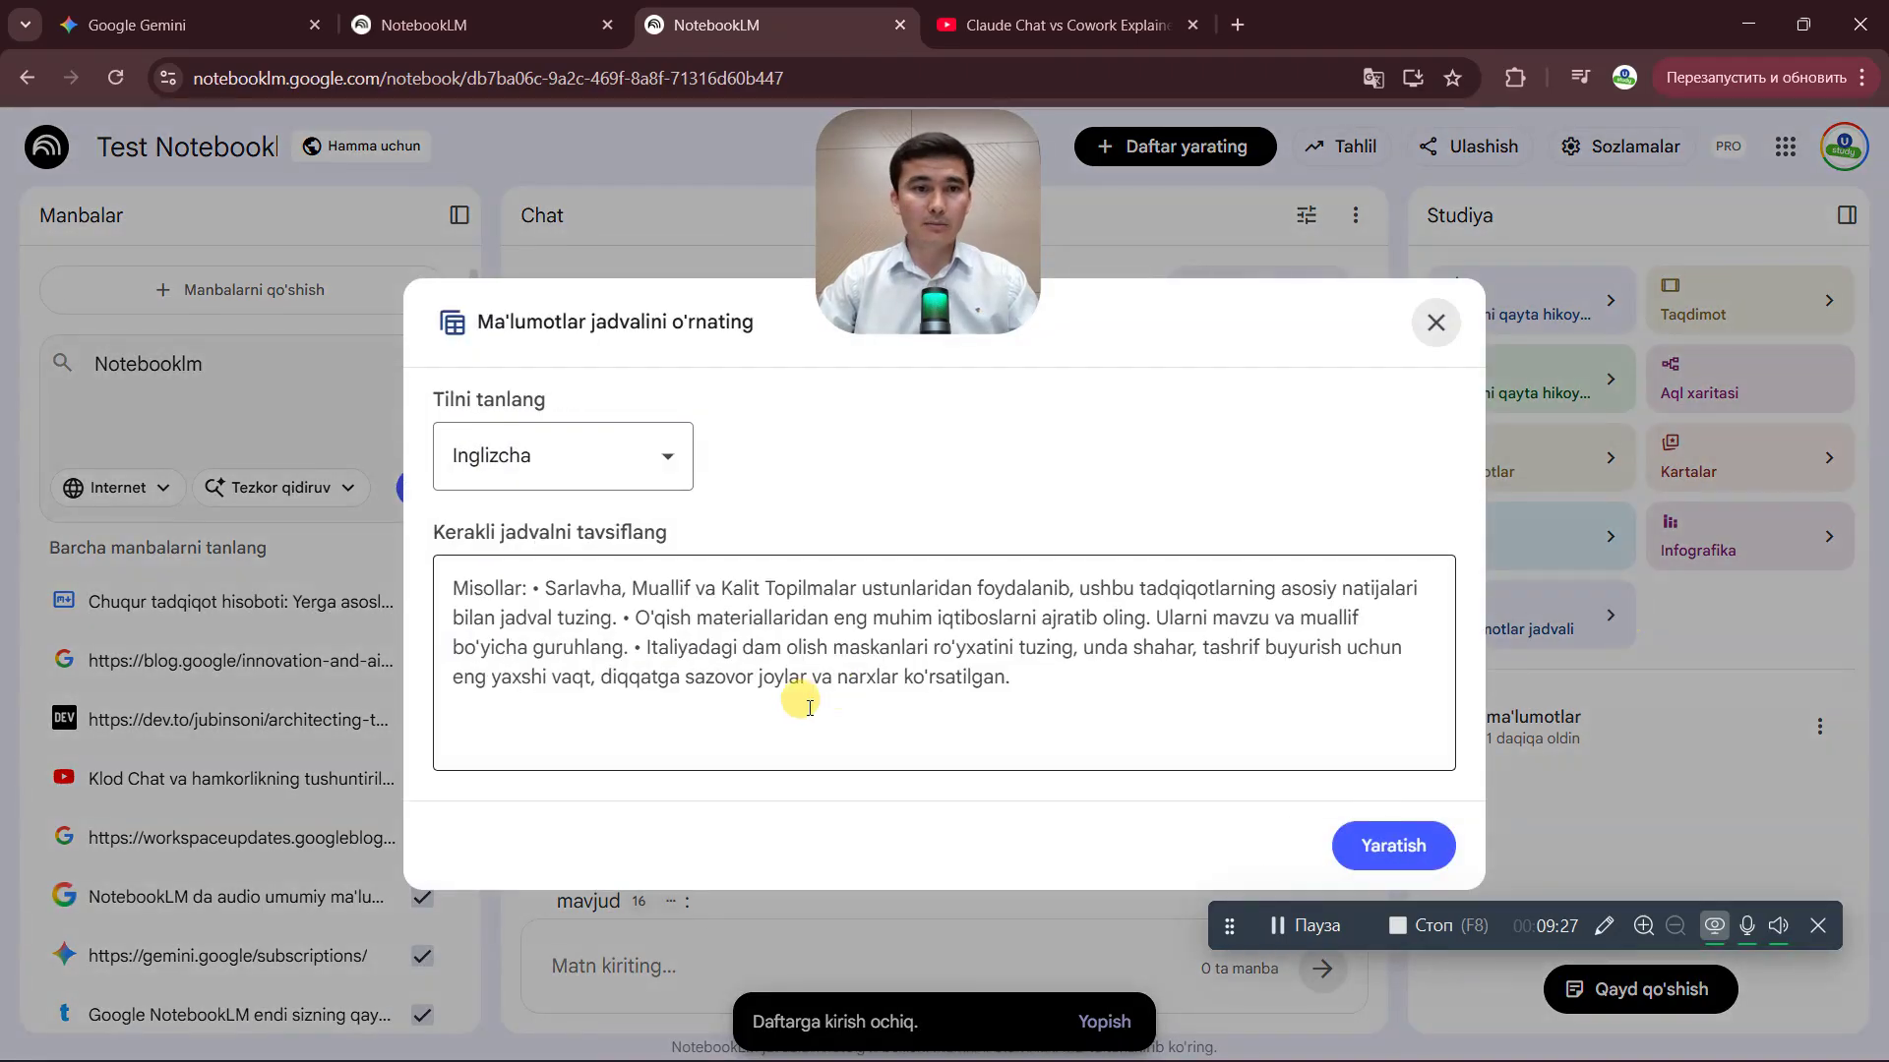
pyautogui.click(1433, 324)
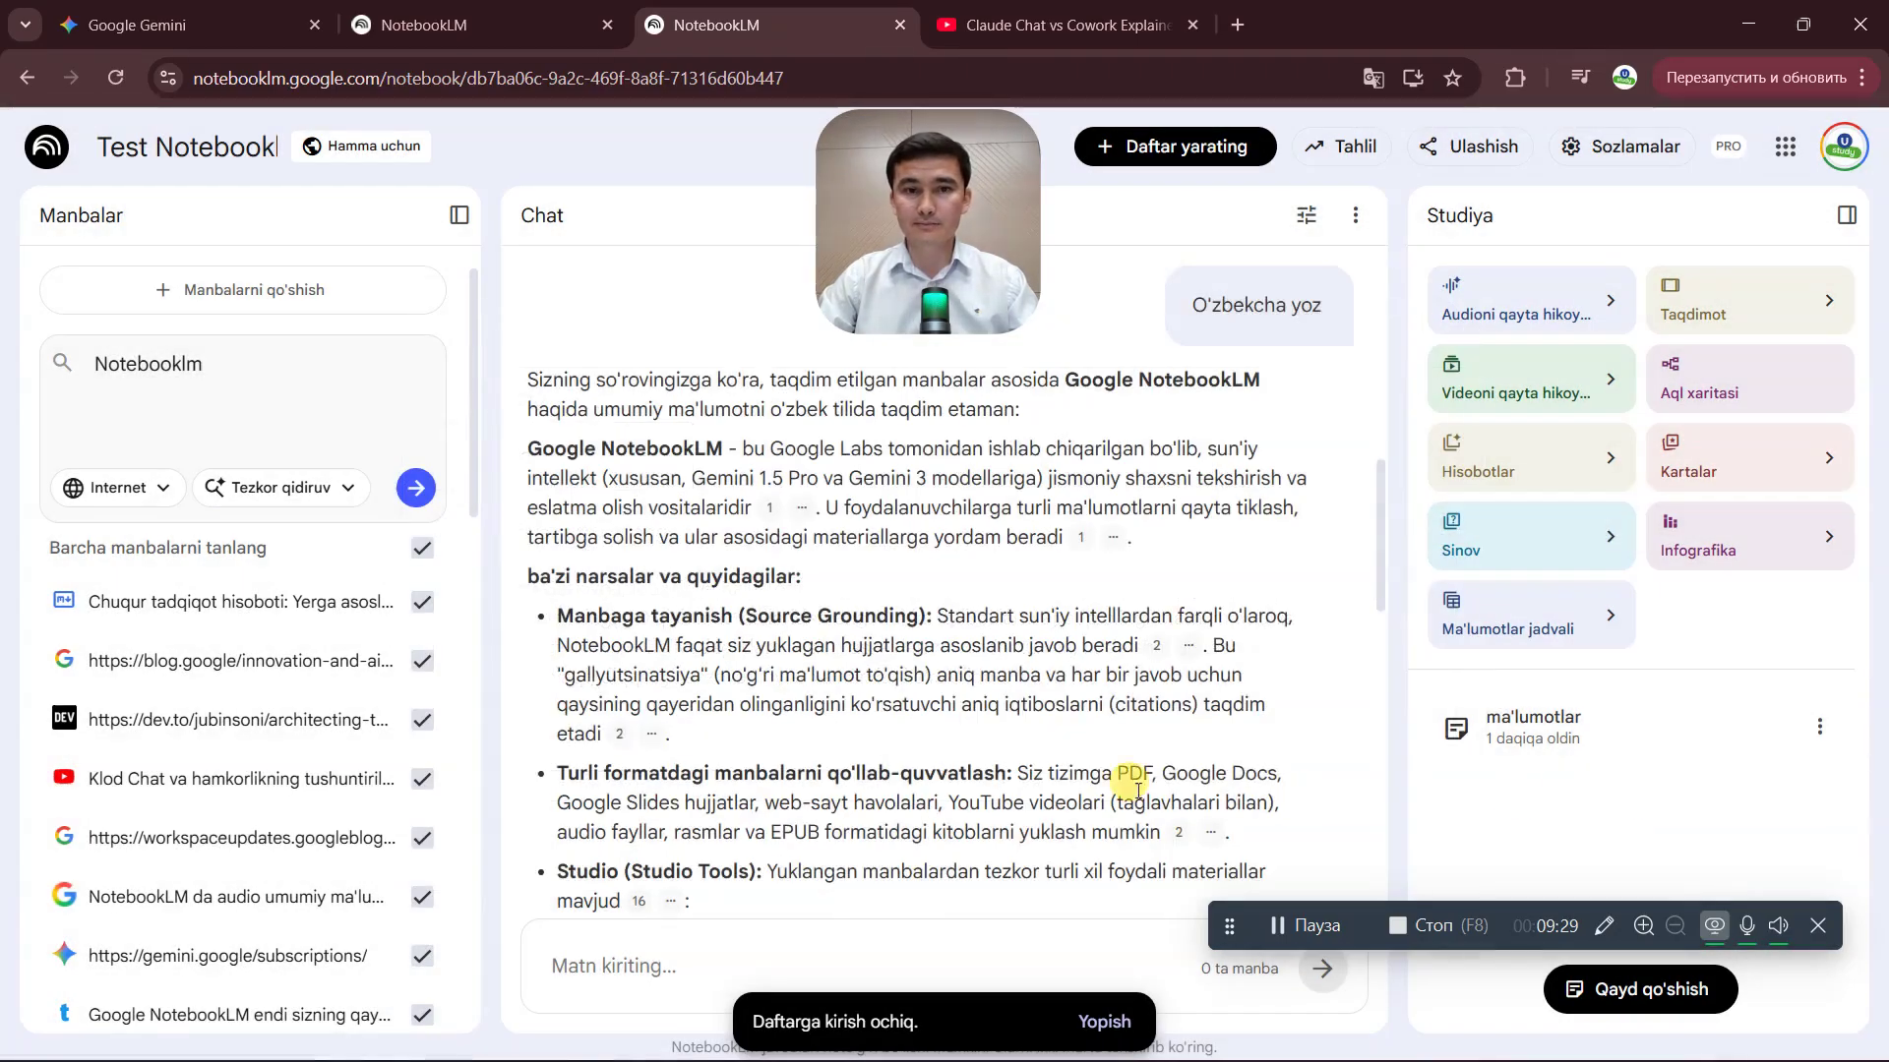
# - Read through the chat's answer about NotebookLM and its suggested follow-up questions
pyautogui.scroll(-10, 905, 699)
pyautogui.scroll(15, 905, 698)
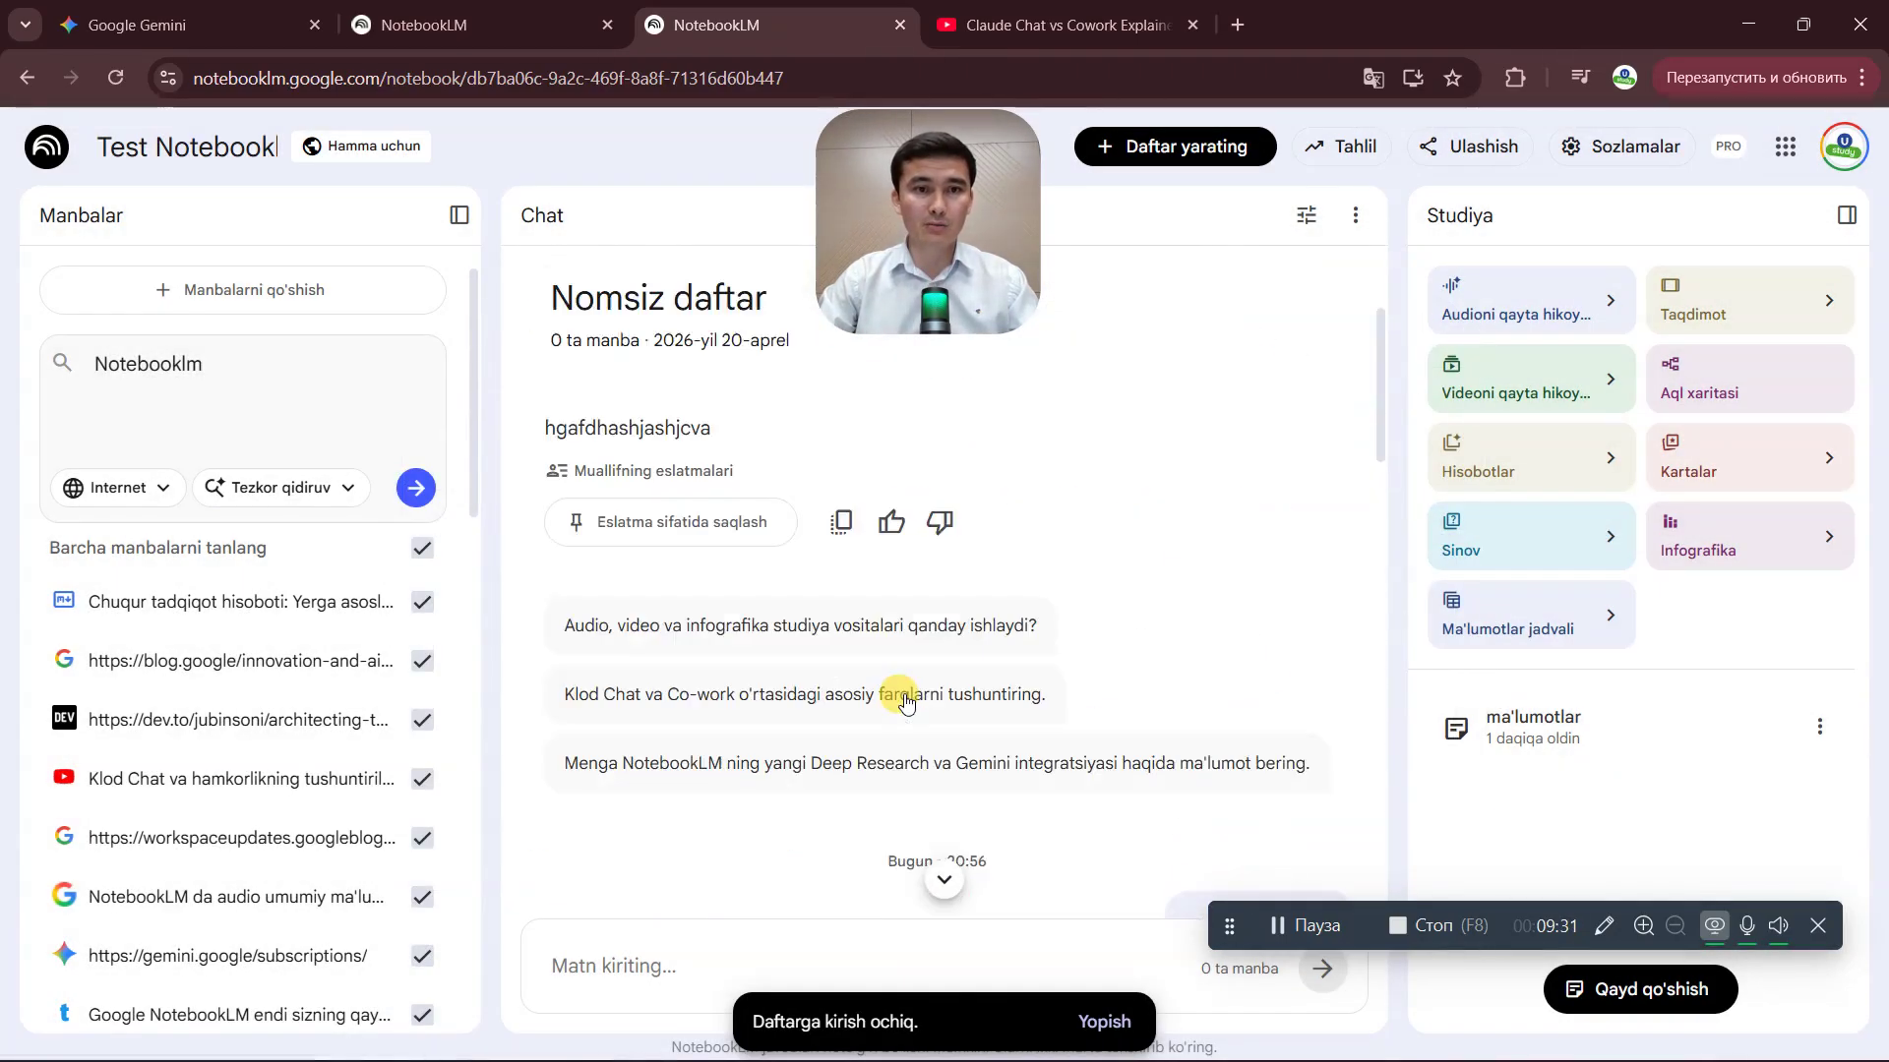
pyautogui.scroll(-5, 905, 700)
pyautogui.scroll(-10, 905, 701)
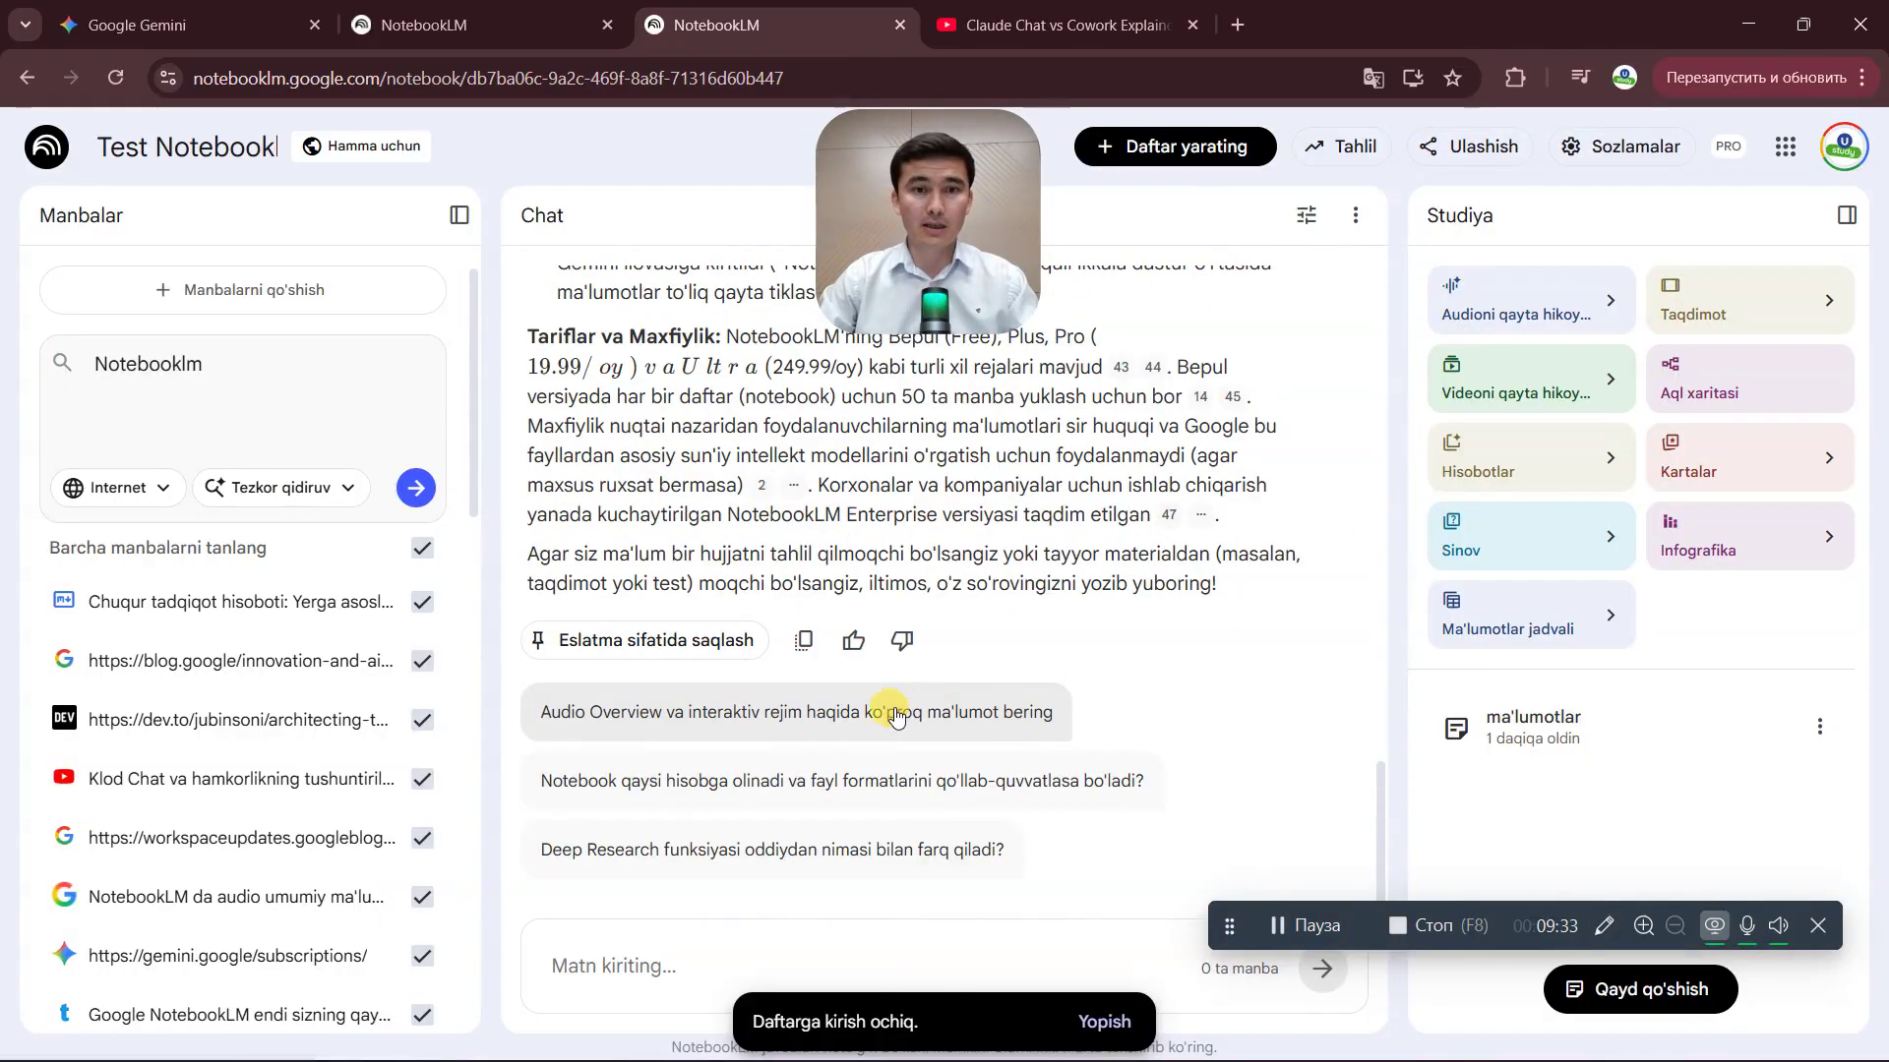
pyautogui.scroll(10, 895, 716)
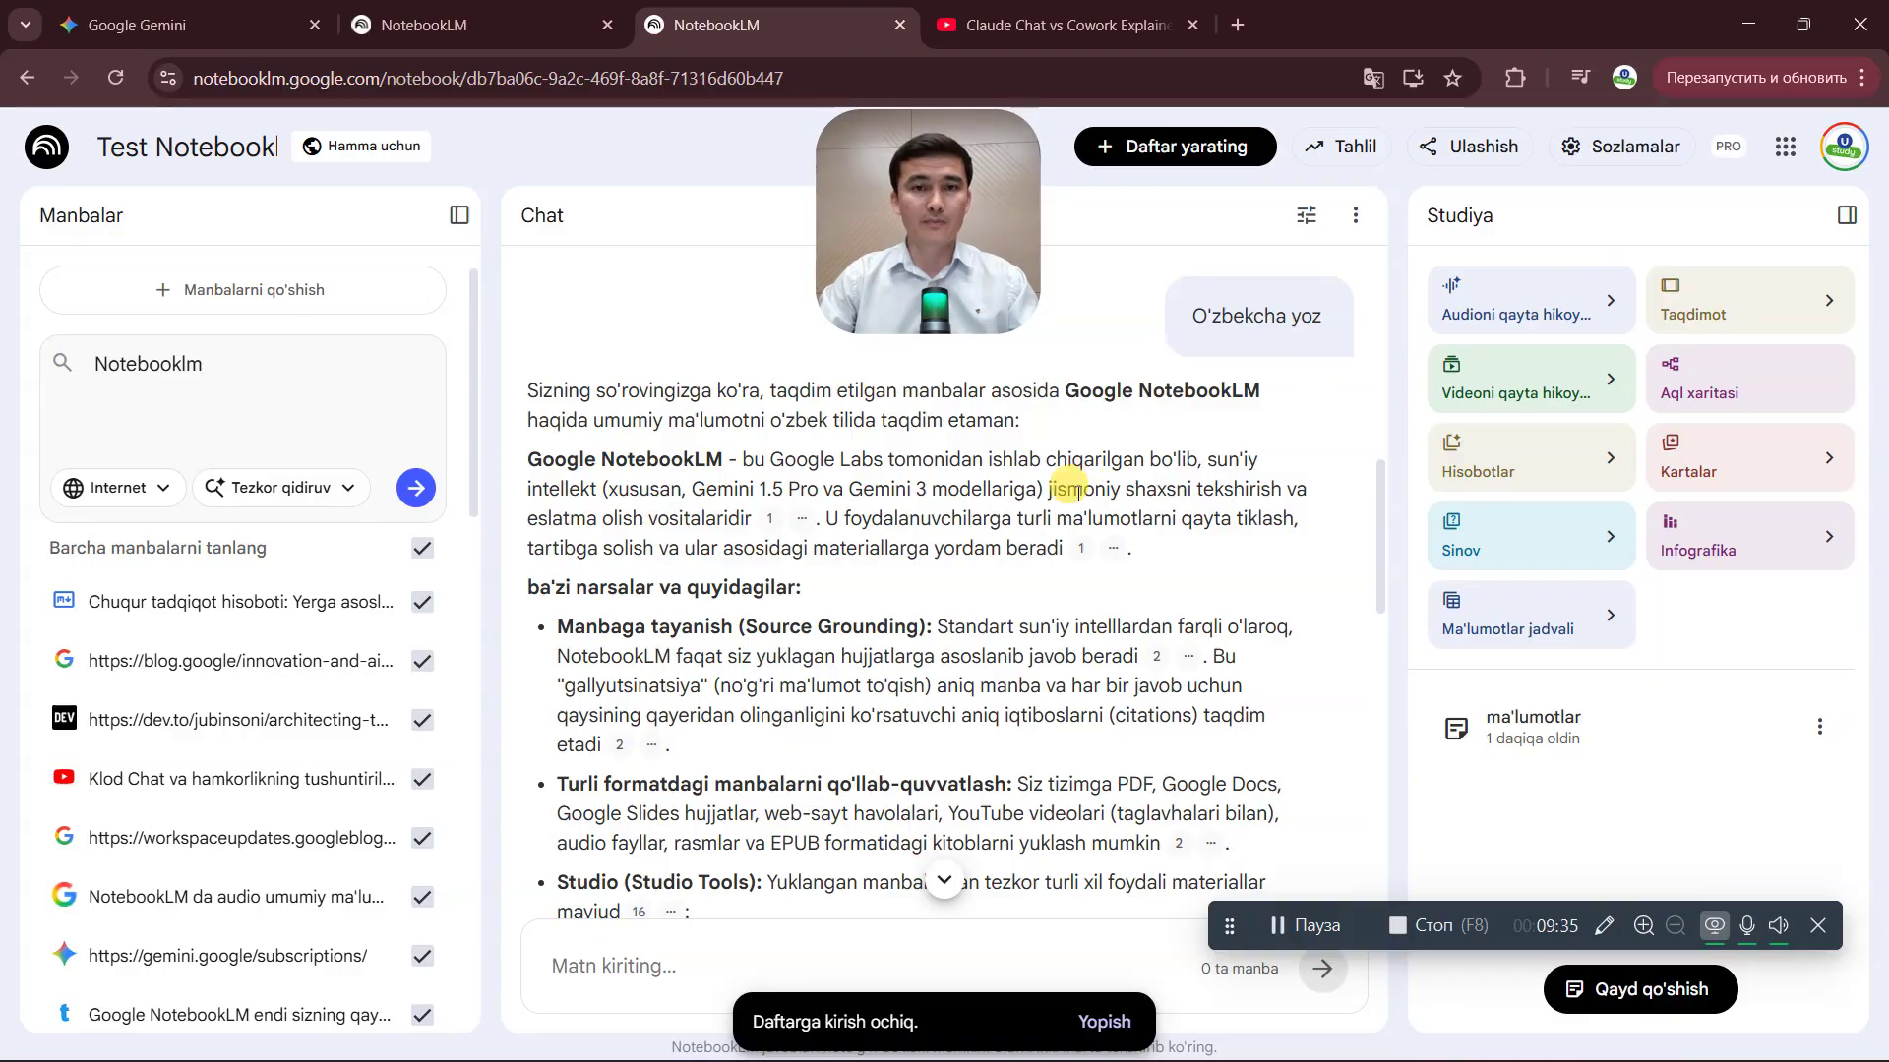
pyautogui.scroll(-10, 905, 677)
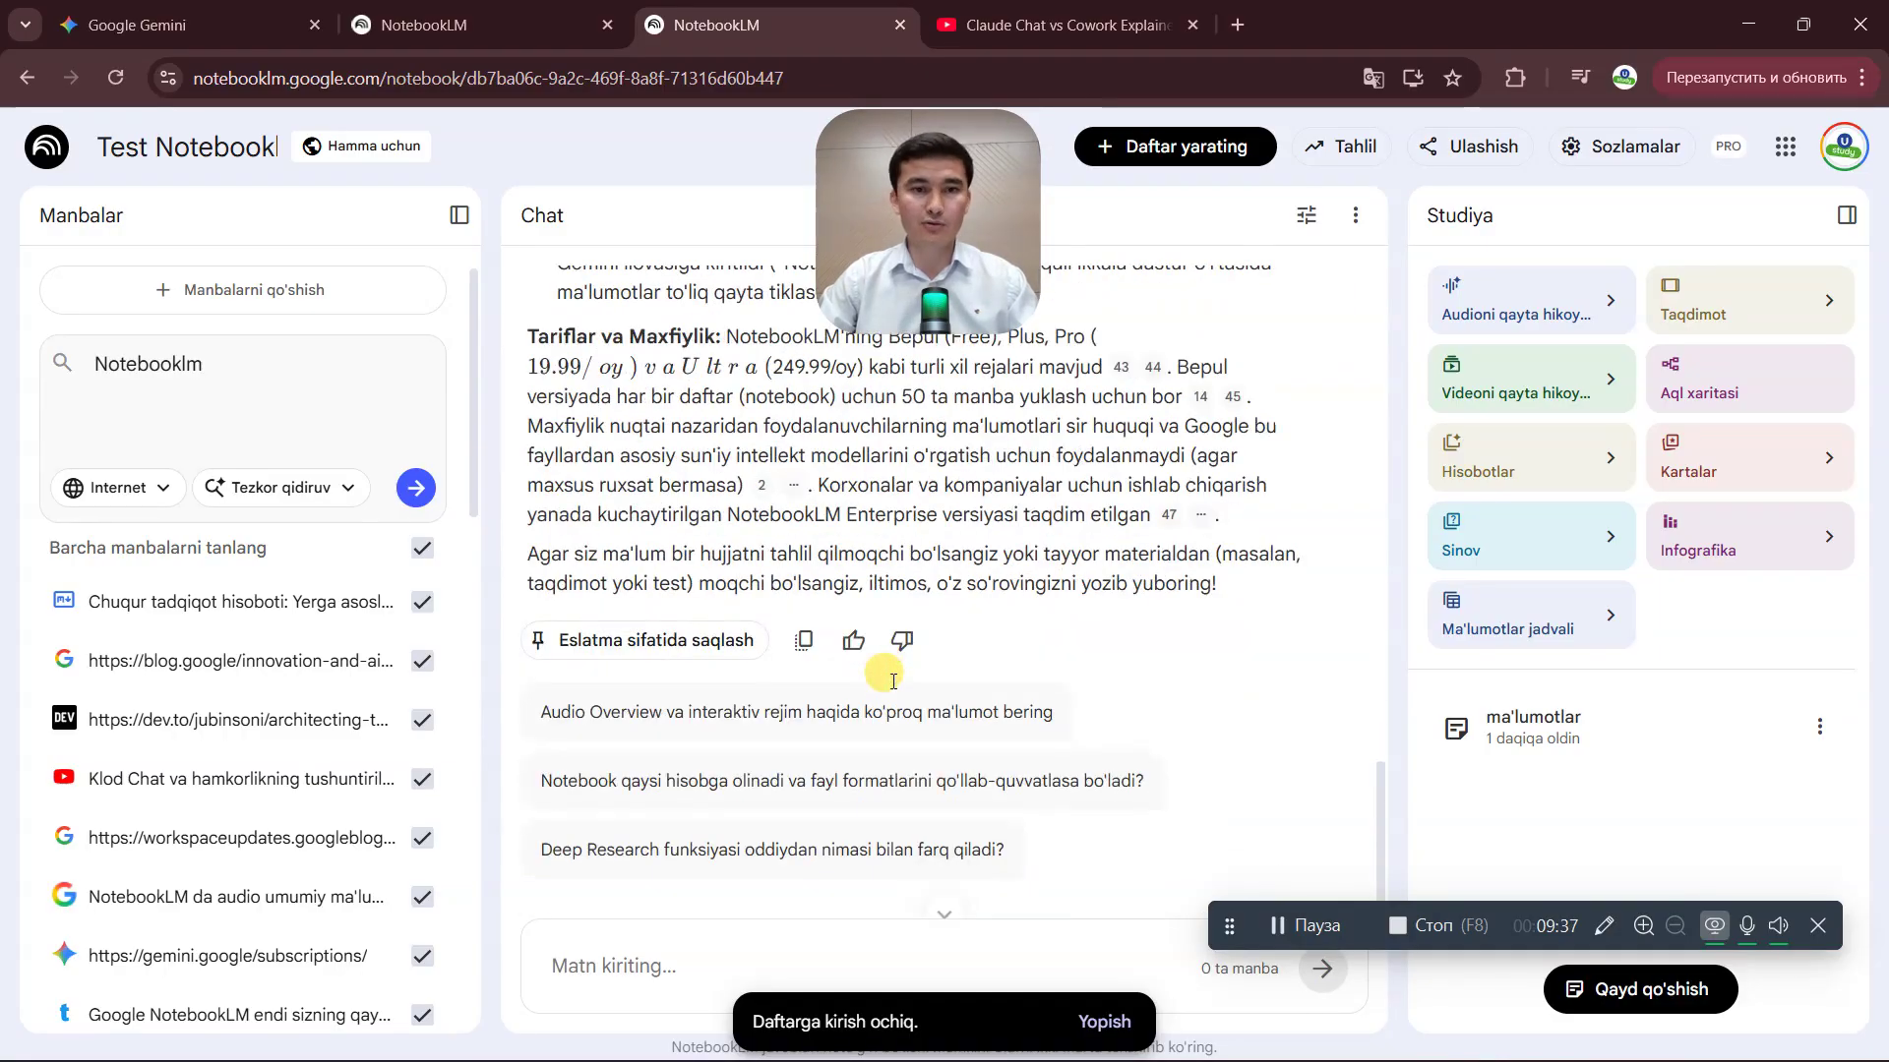